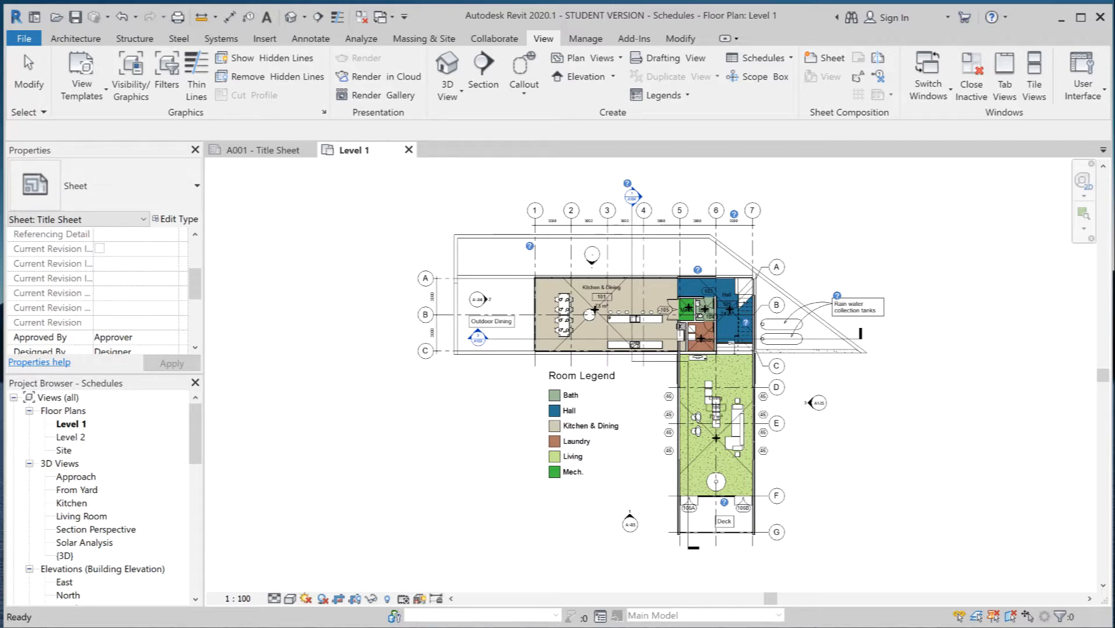
Open the Door Schedule view and close the A001 - Title Sheet view.
drag(196, 443, 200, 536)
click(79, 556)
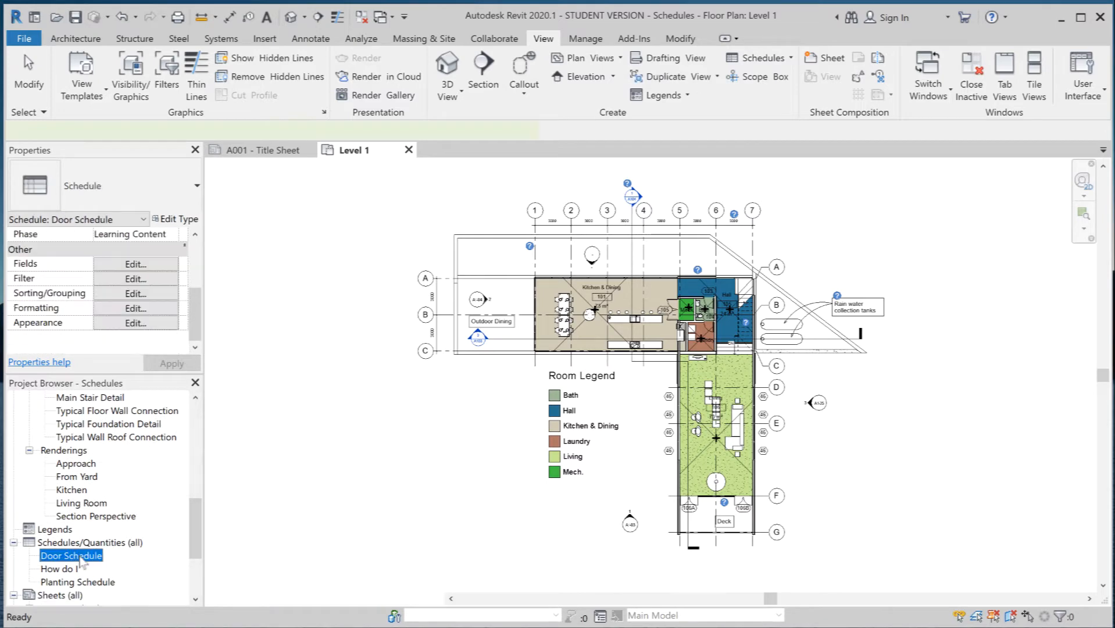
double_click(80, 556)
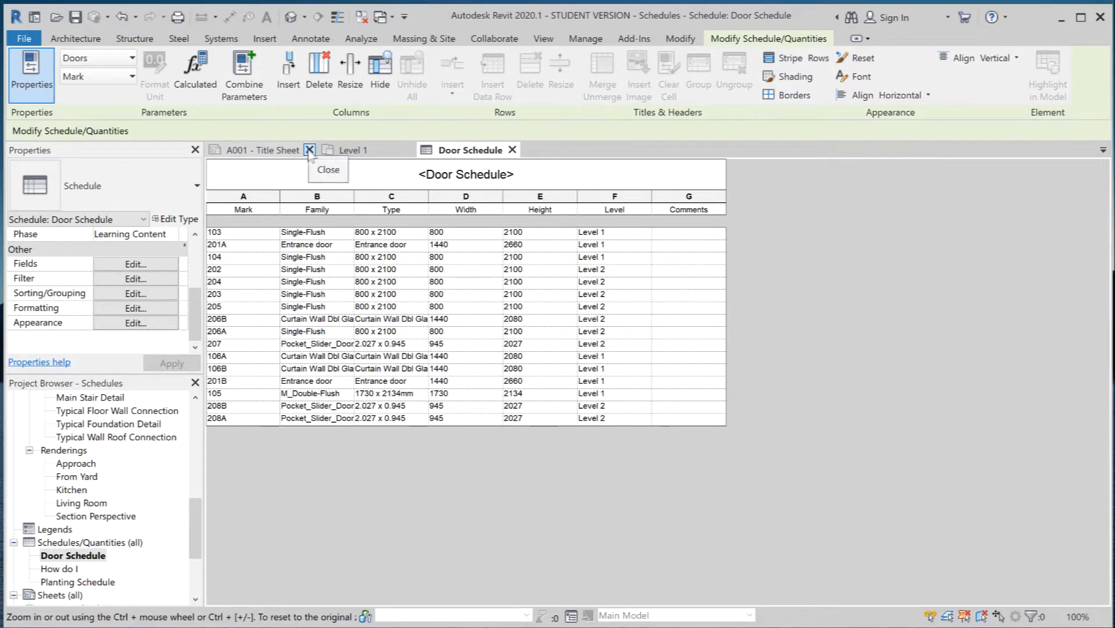
click(309, 150)
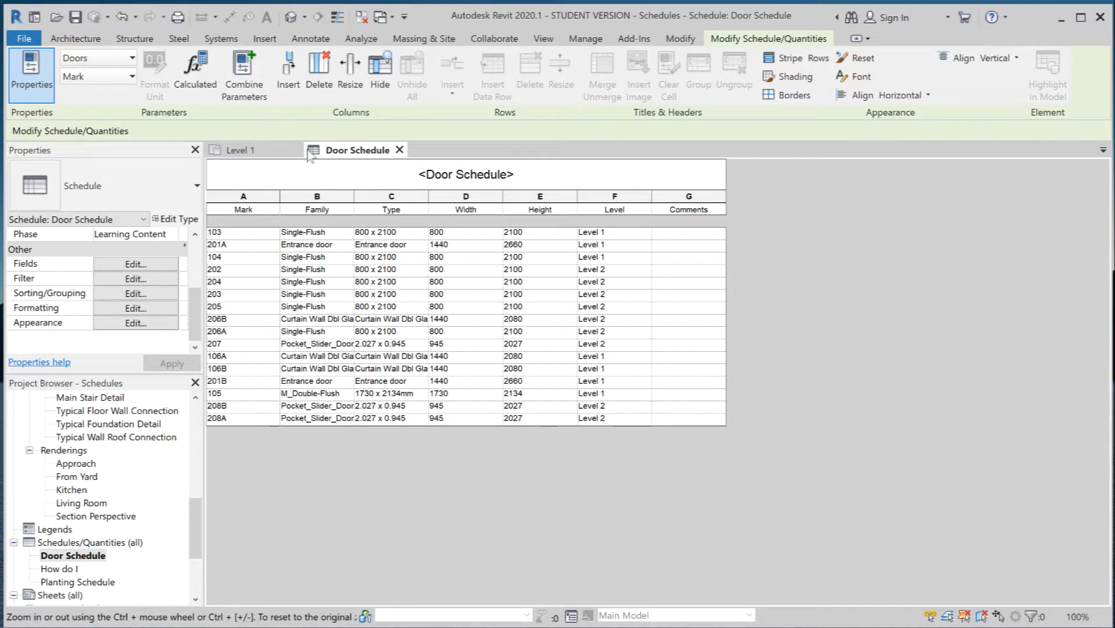
click(262, 210)
text(wt)
key(BackSpace)
key(BackSpace)
text(Marj)
key(BackSpace)
text(k)
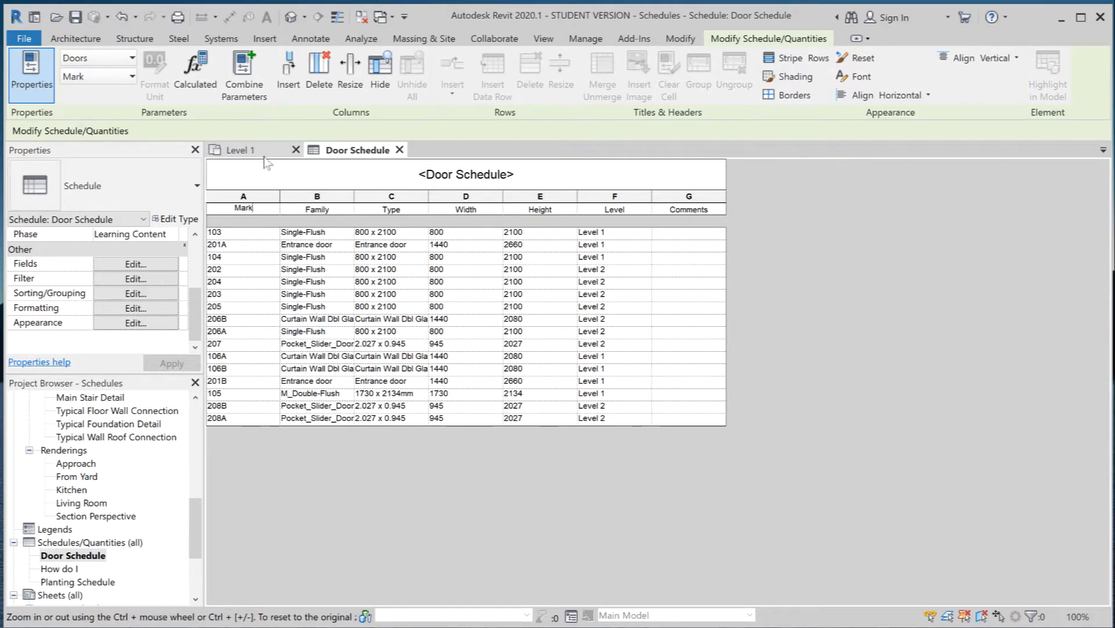
Make the Level 1 floor plan active and tile it side by side with the Door Schedule.
click(265, 154)
key(w)
key(t)
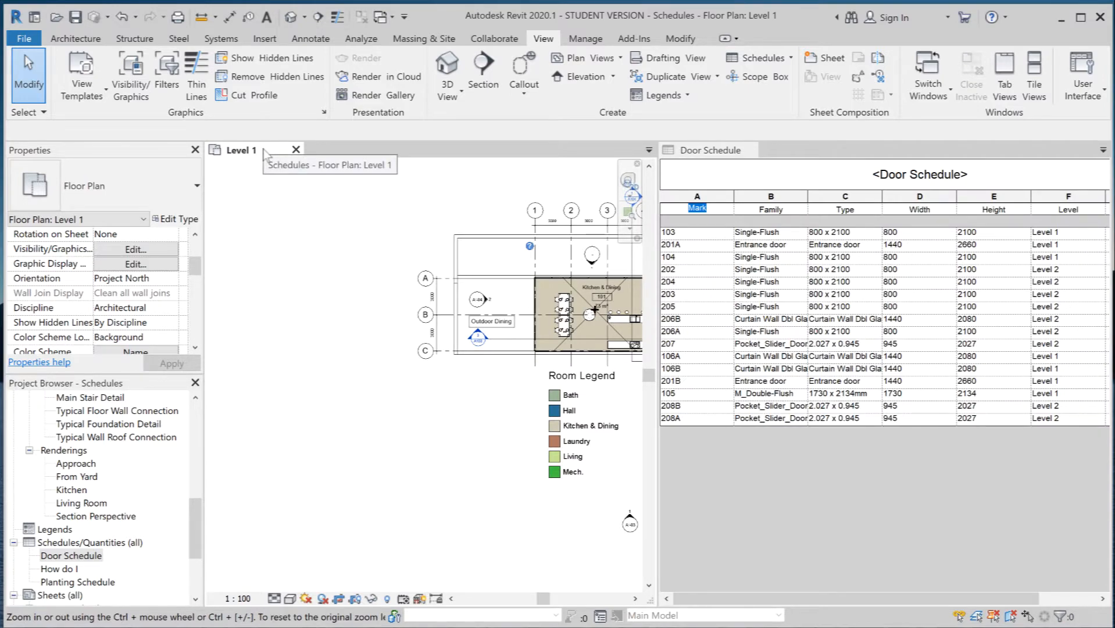
Select the 800 x 2100 Single-Flush door marked 103 at the Bath in the Level 1 plan.
middle_drag(582, 370, 342, 402)
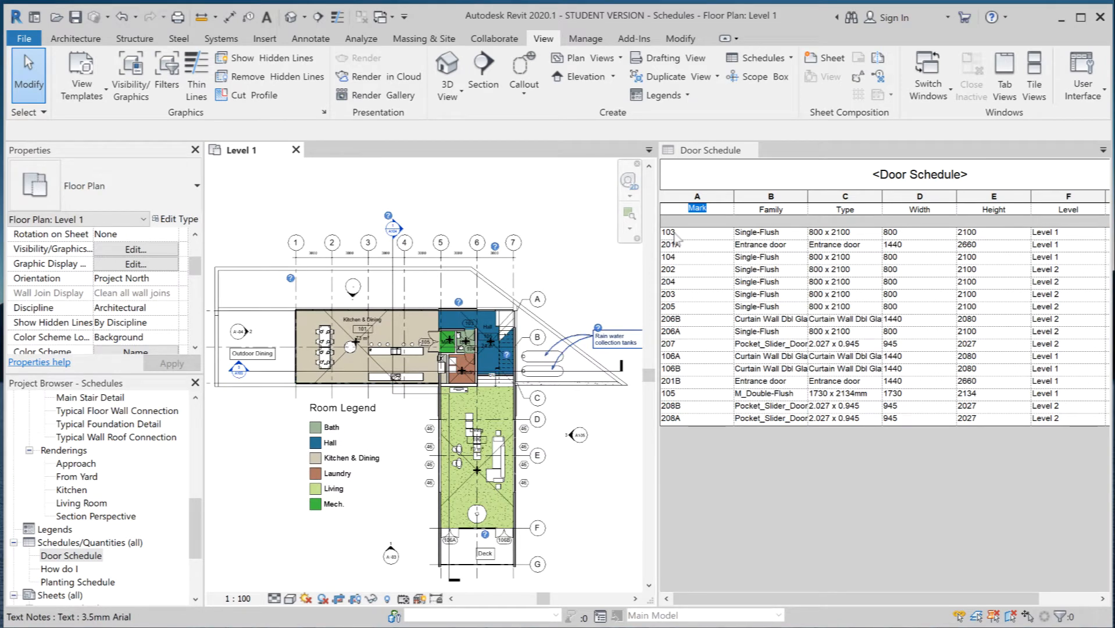
middle_drag(615, 331, 614, 336)
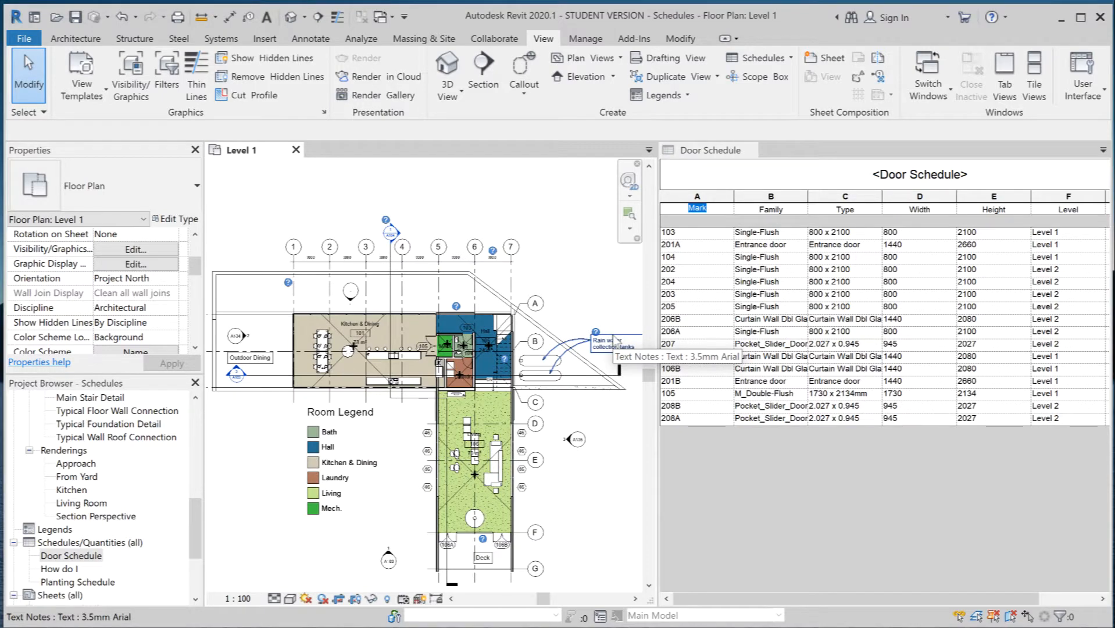
scroll(466, 345, up, 5)
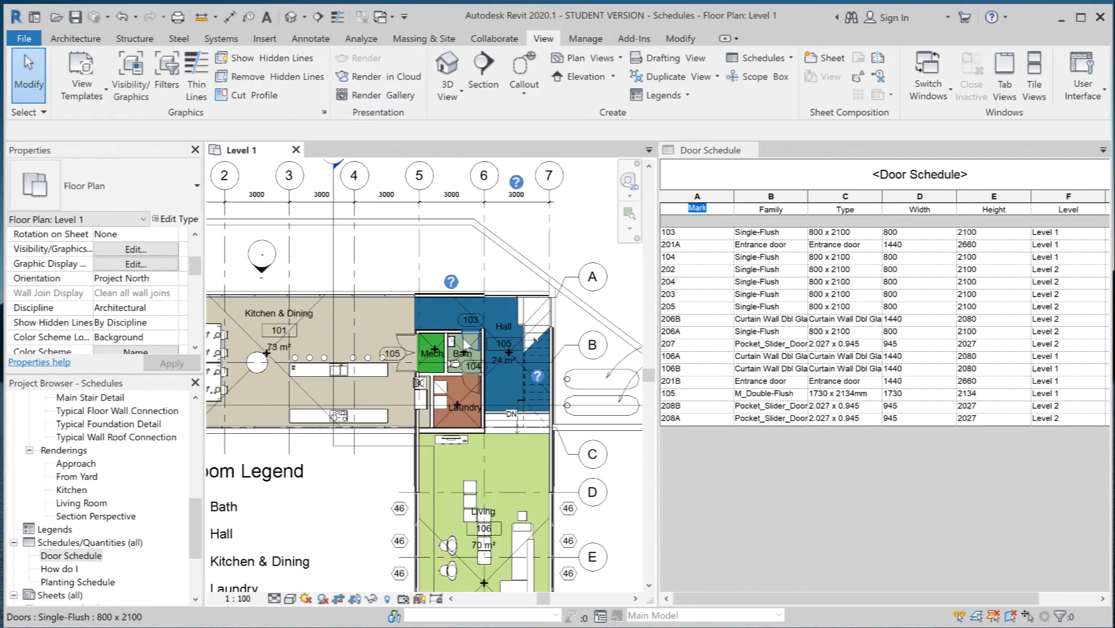
scroll(466, 344, up, 5)
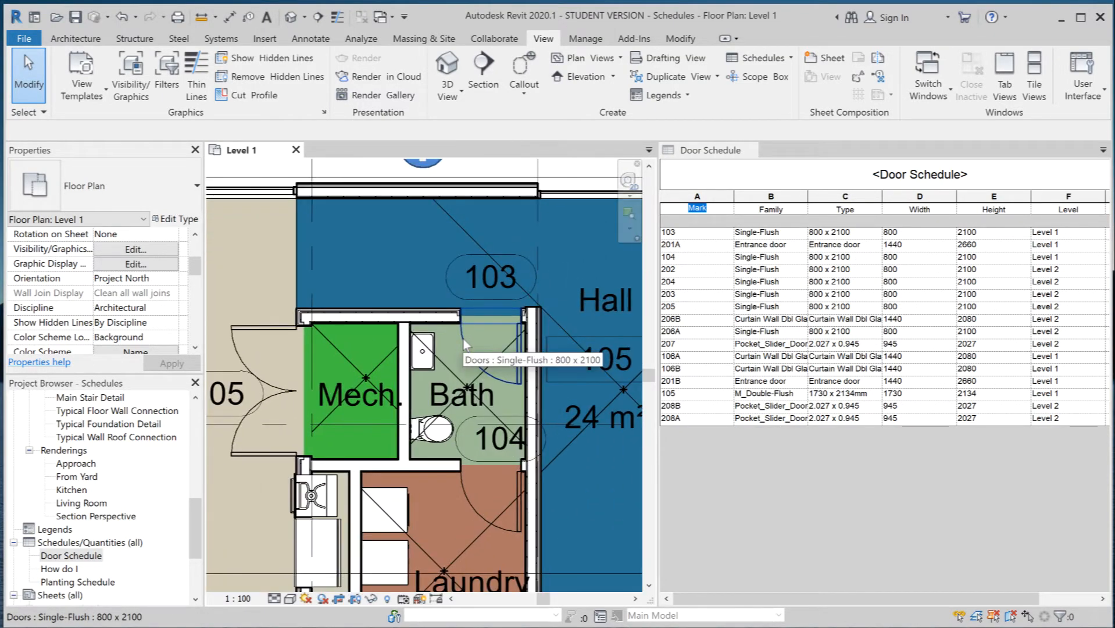
click(464, 339)
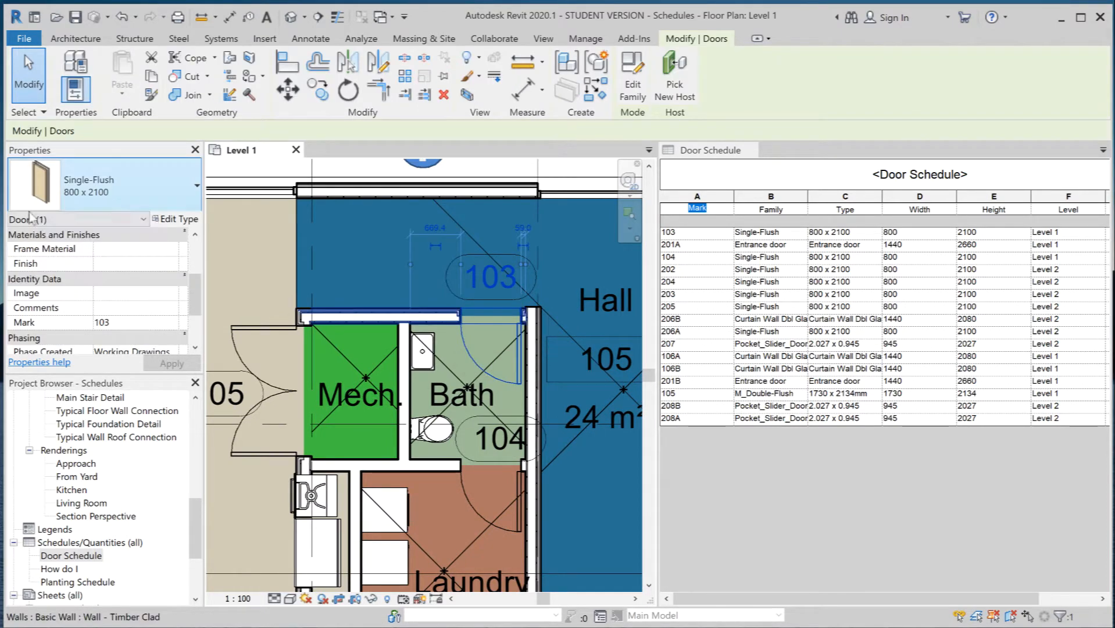
Hide the Project Browser and examine the selected door's instance and type properties, leaving them unedited.
click(195, 383)
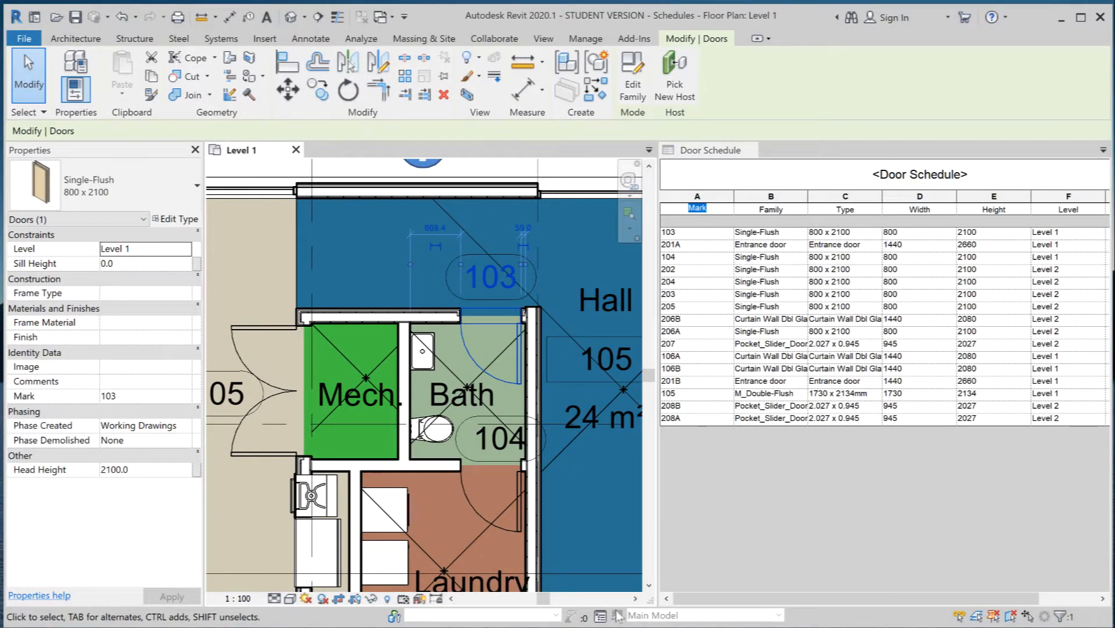
click(168, 218)
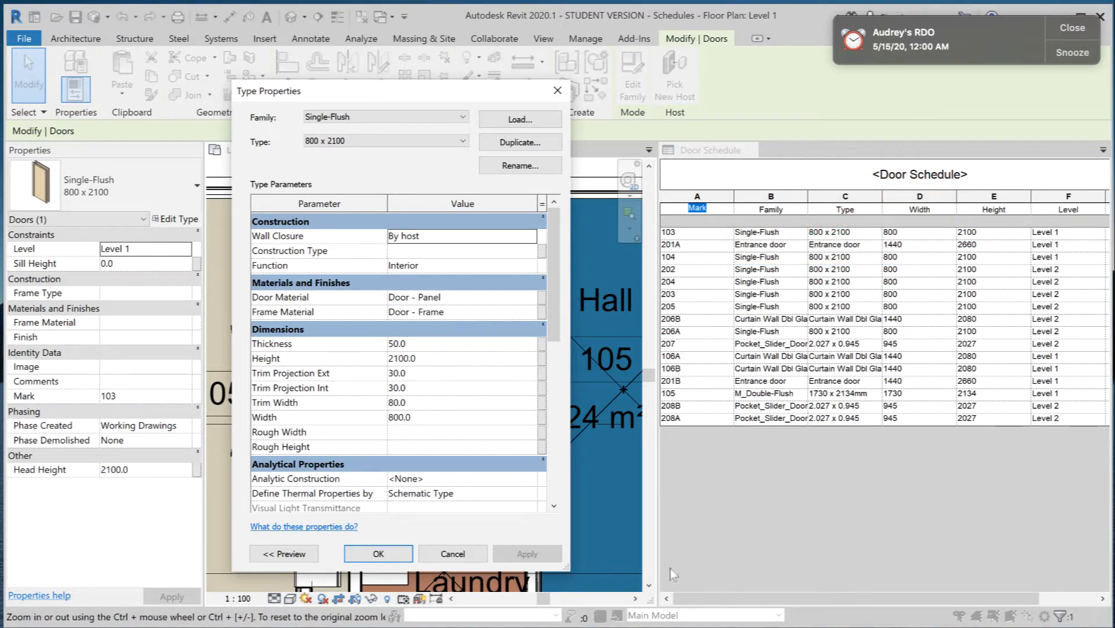
click(451, 553)
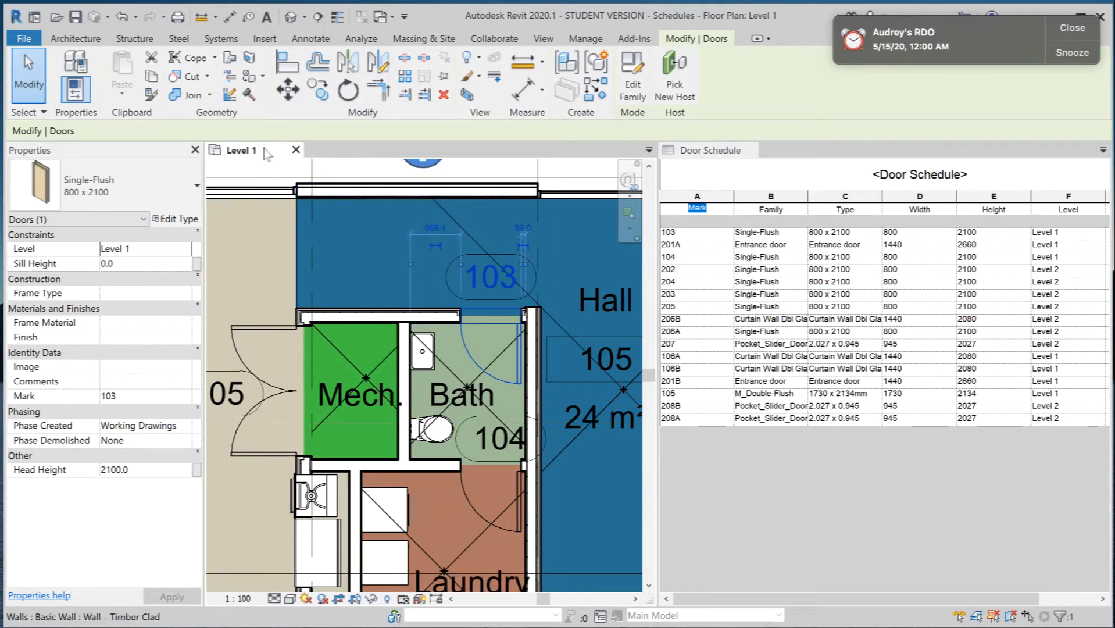
Return the tiled Level 1 and Door Schedule views to a tabbed layout.
key(t)
key(w)
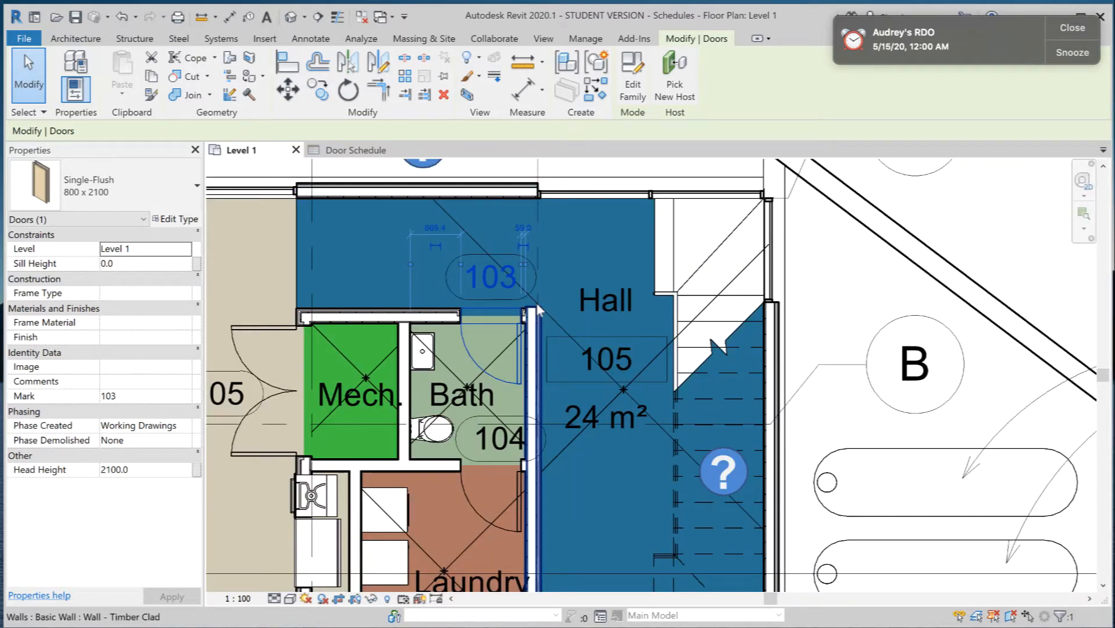
key(z)
key(f)
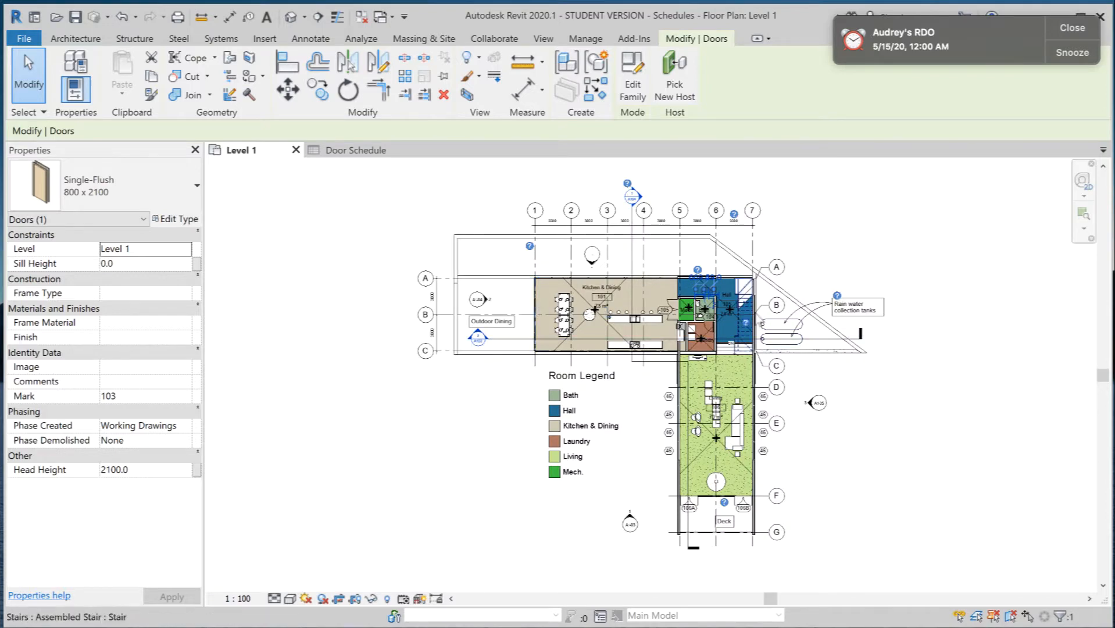
Select all instances of the door tag in the entire project and delete them.
scroll(724, 305, up, 4)
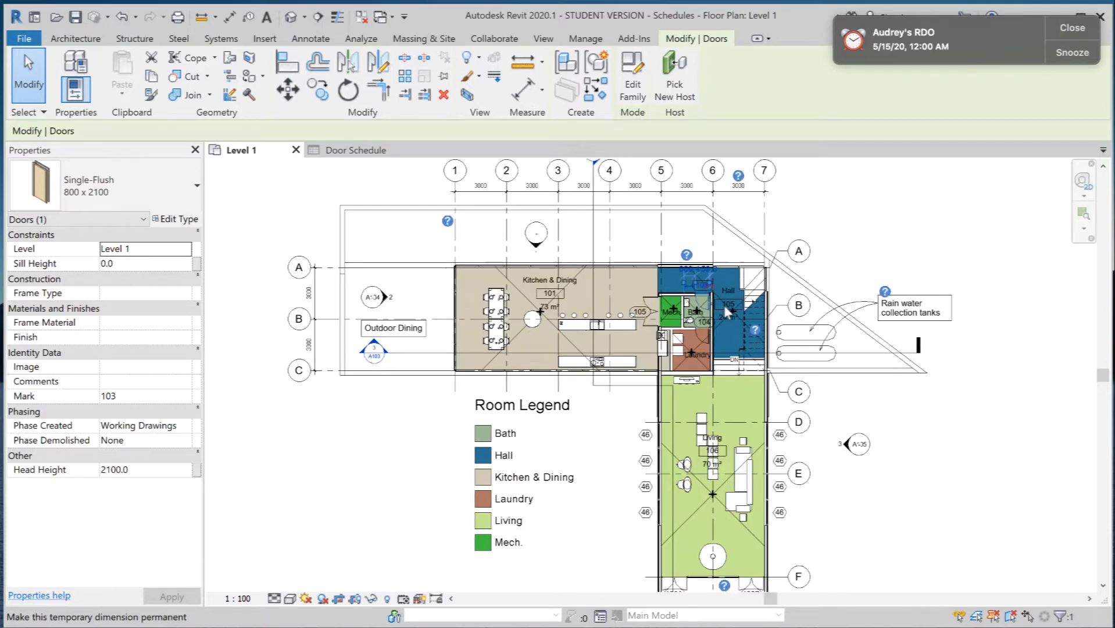
scroll(588, 314, up, 1)
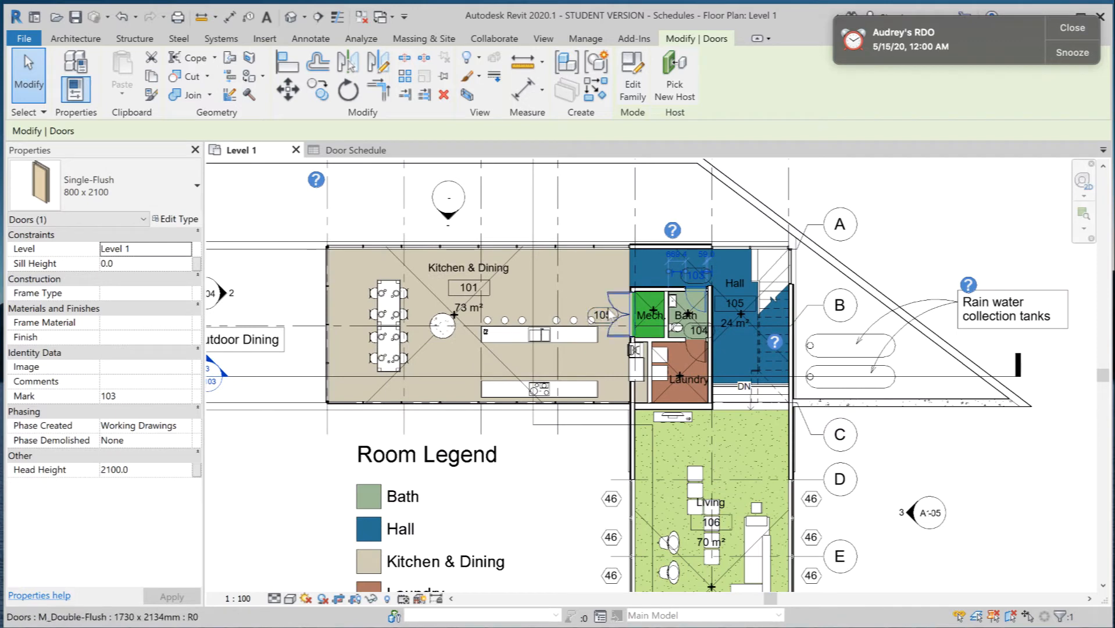
right_click(601, 314)
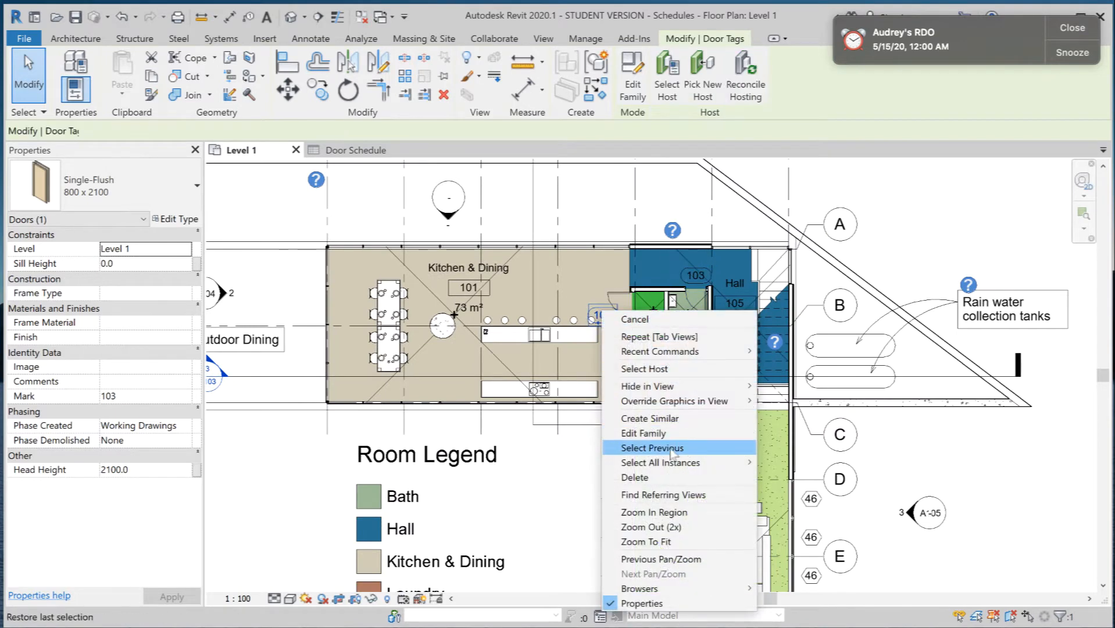
mouse_move(727, 464)
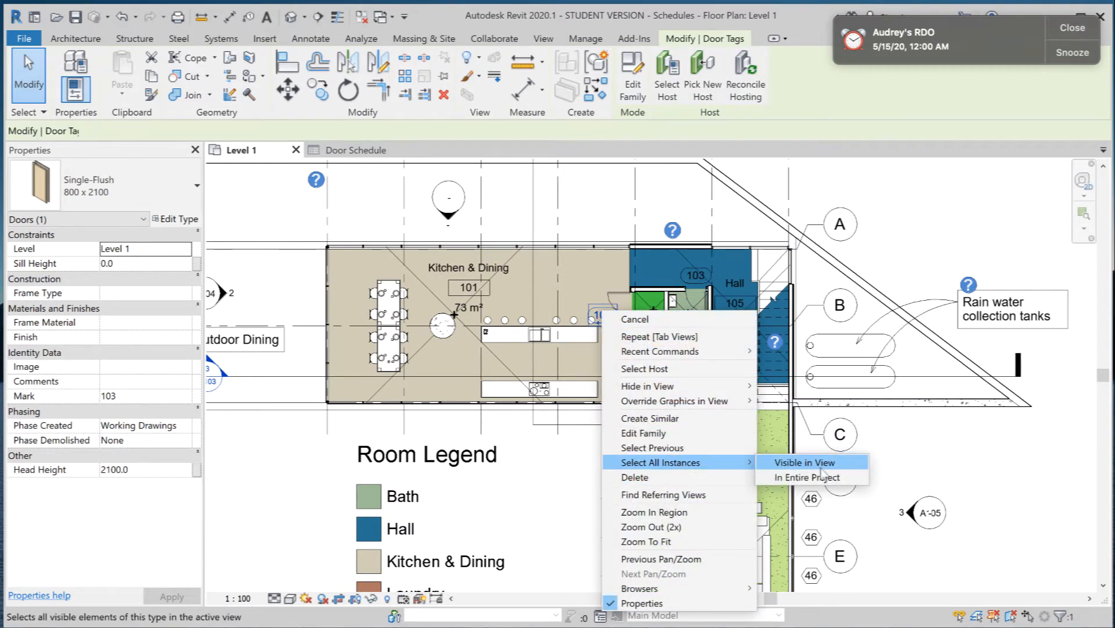
click(821, 478)
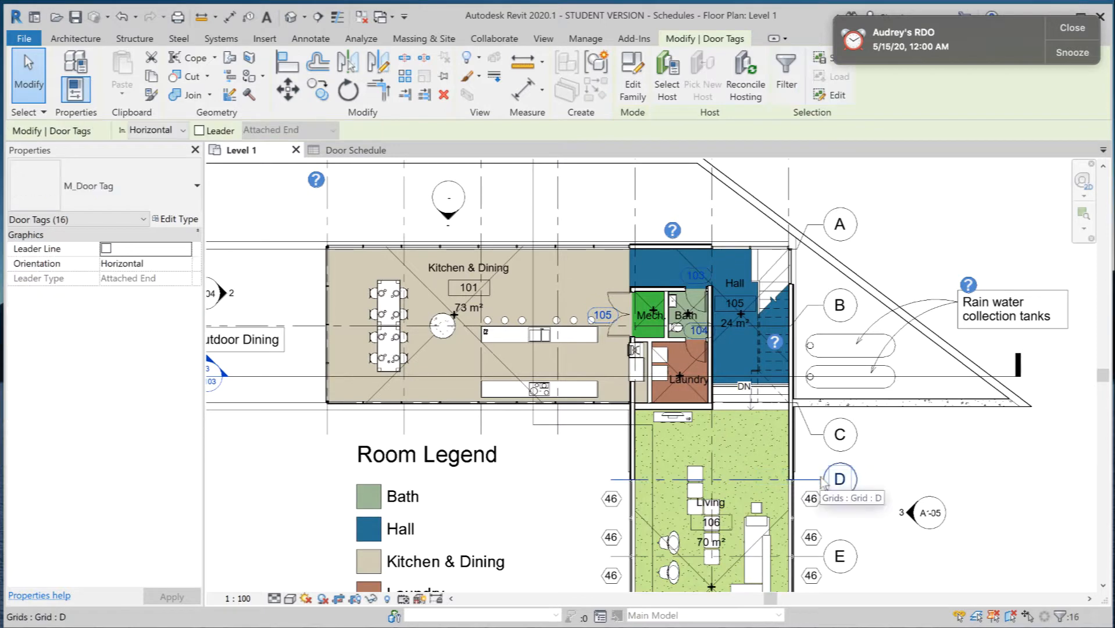
key(Escape)
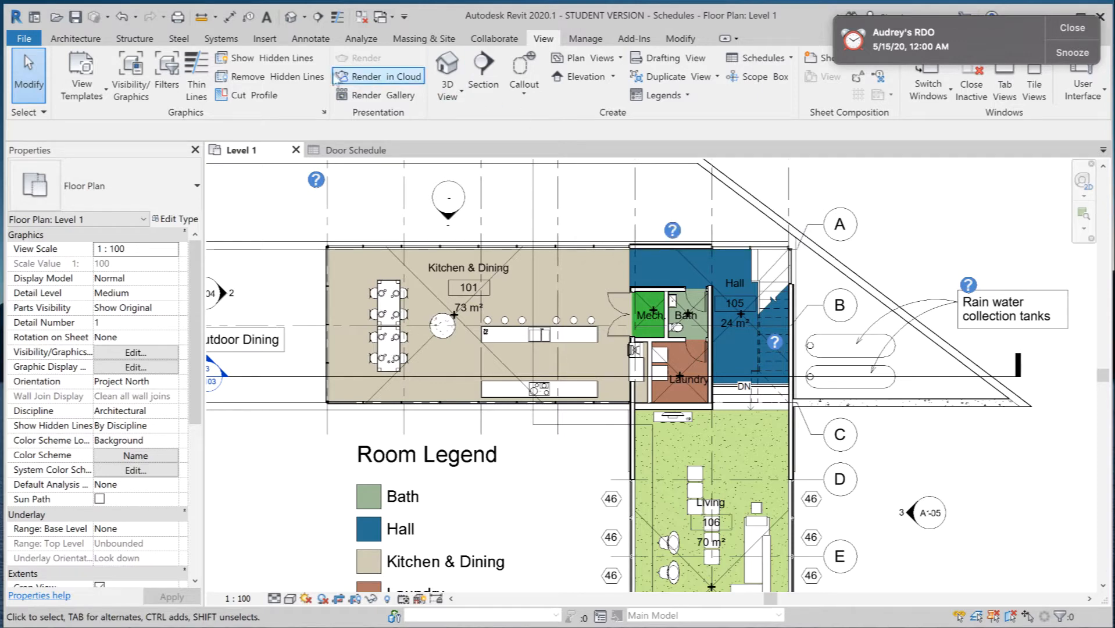
Tag all untagged doors in the Level 1 plan with M_Door Tag, horizontal and without leaders.
click(310, 39)
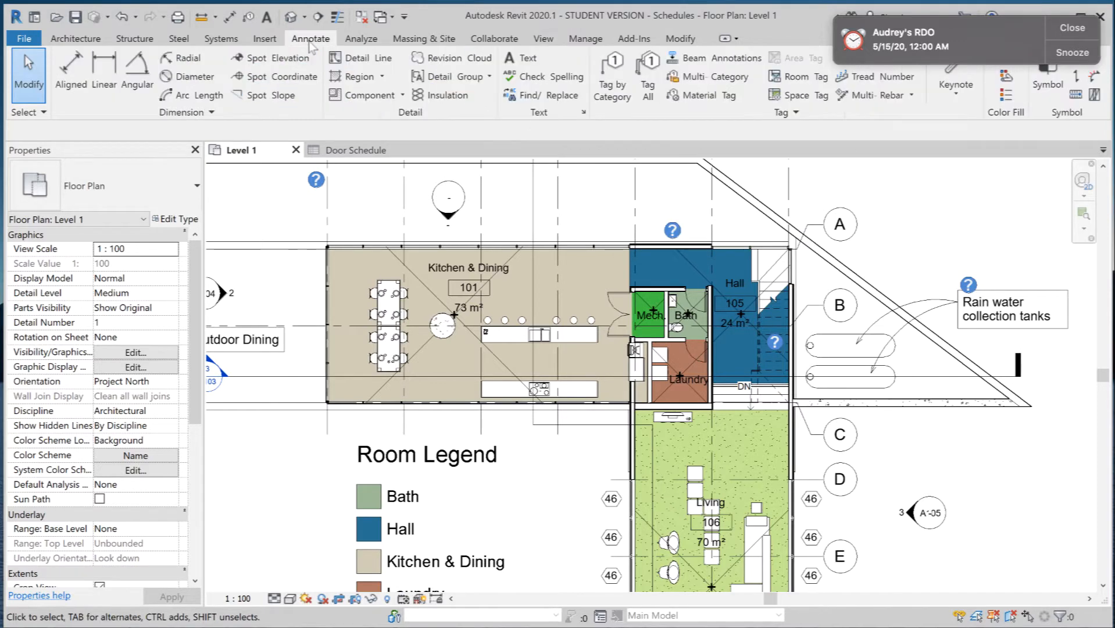
click(649, 87)
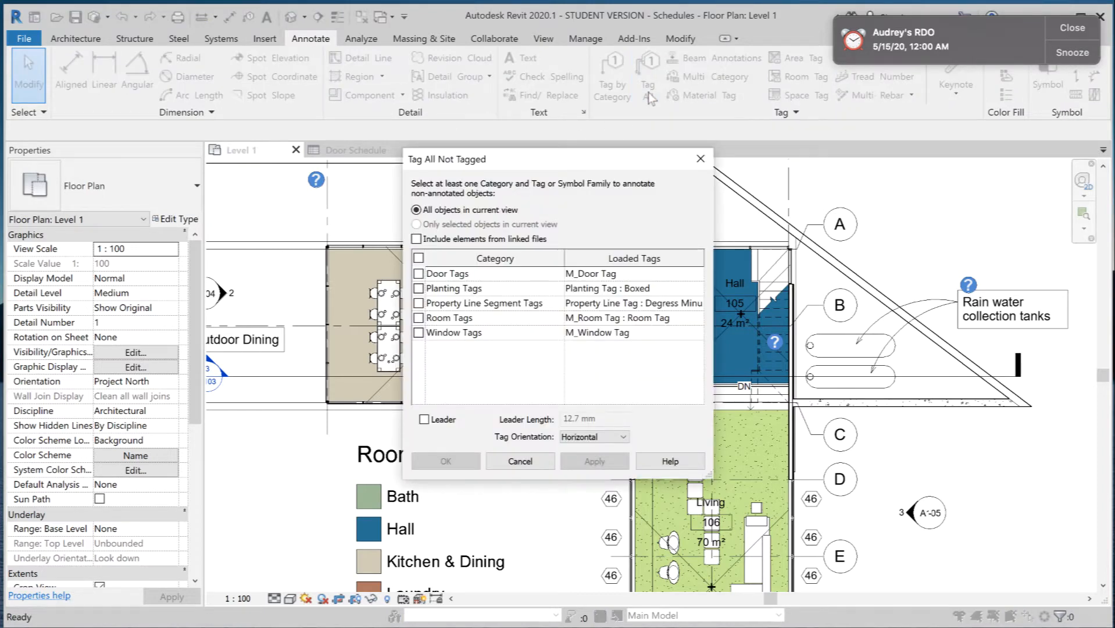
click(418, 274)
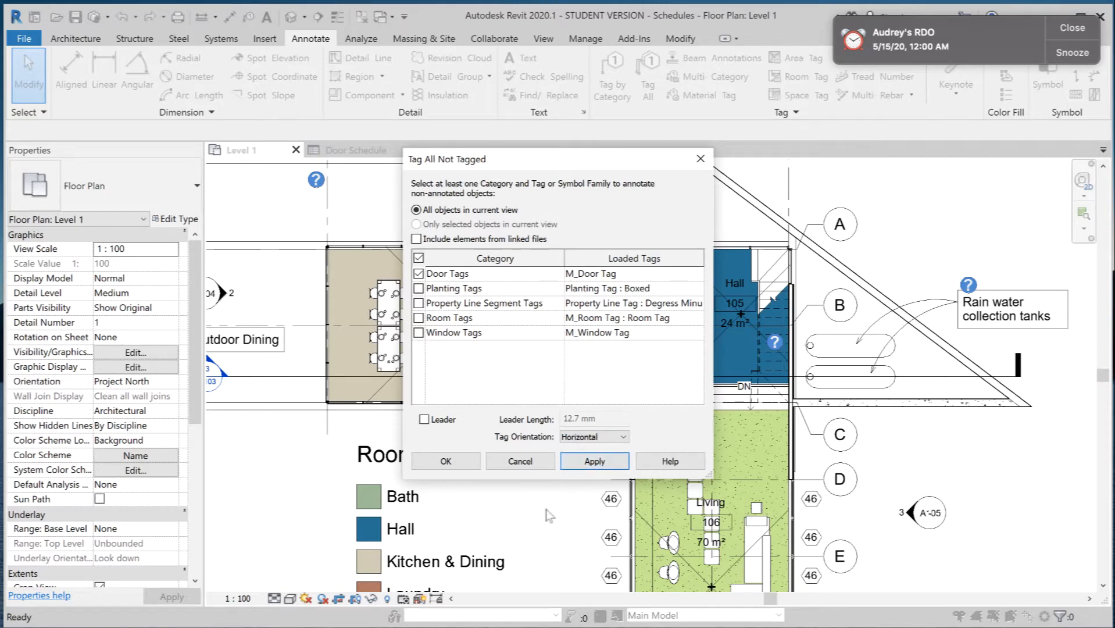
click(447, 462)
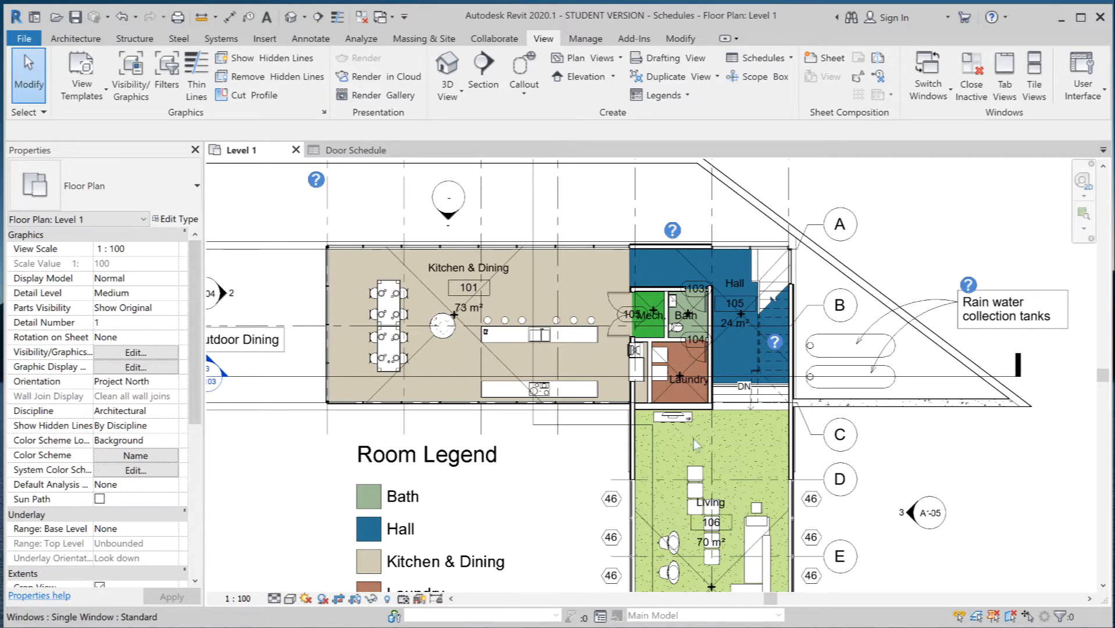
Show the Project Browser again and delete the Door Schedule from the project.
click(1081, 96)
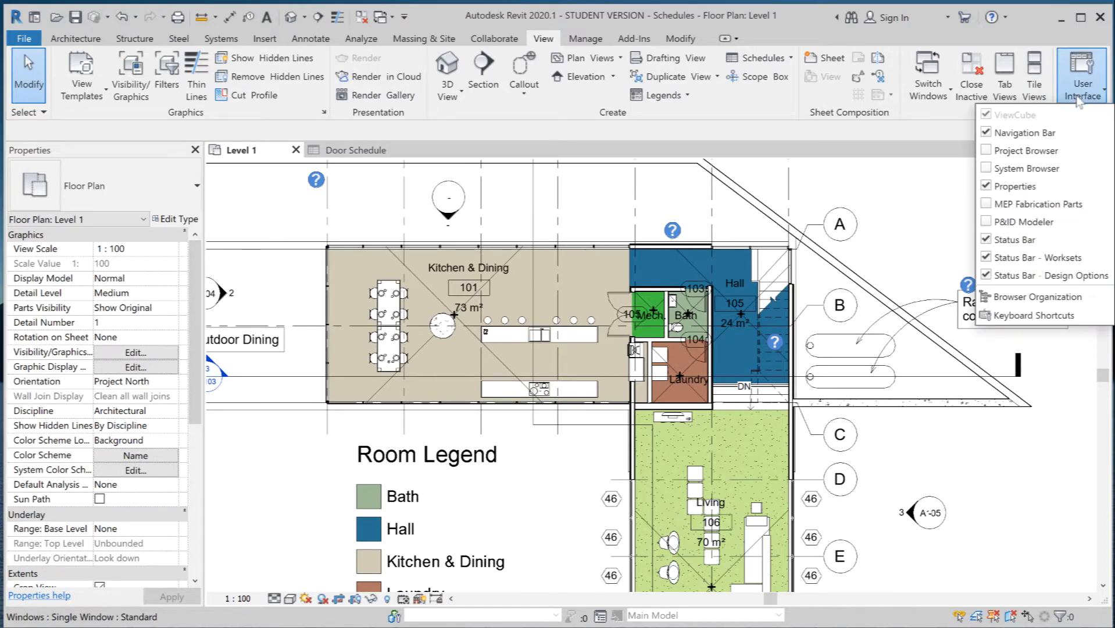
click(989, 153)
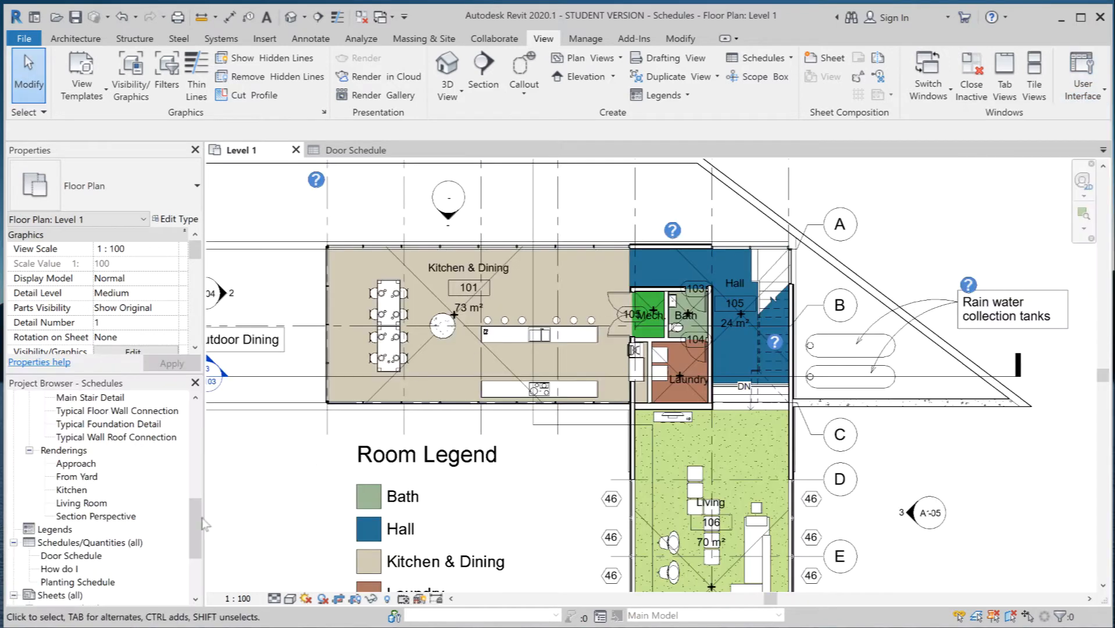
drag(192, 525, 186, 550)
click(53, 464)
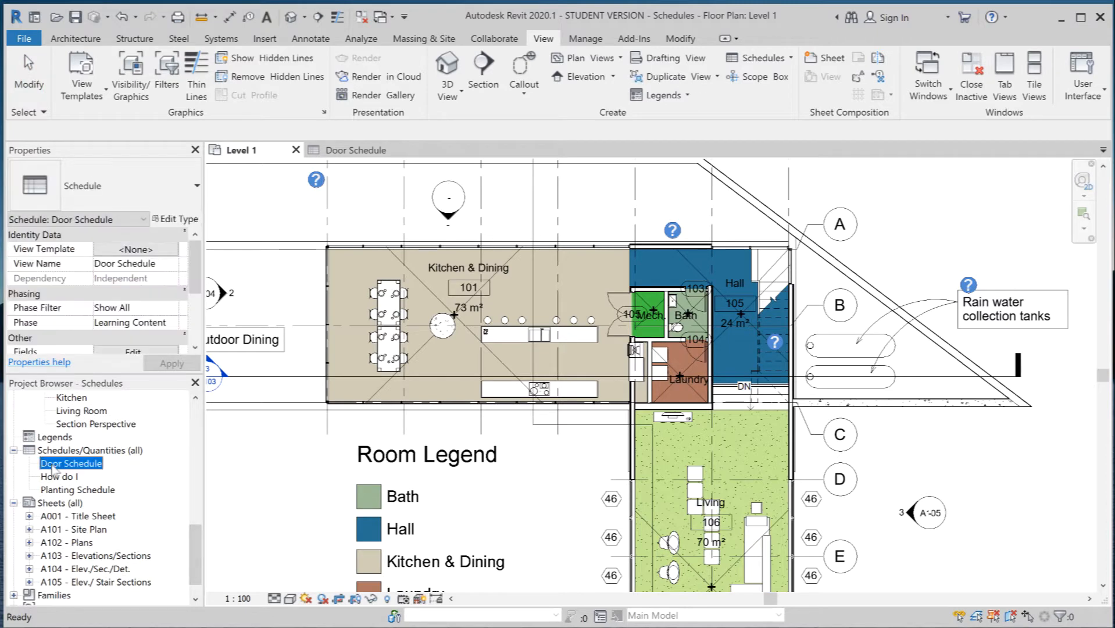
right_click(54, 466)
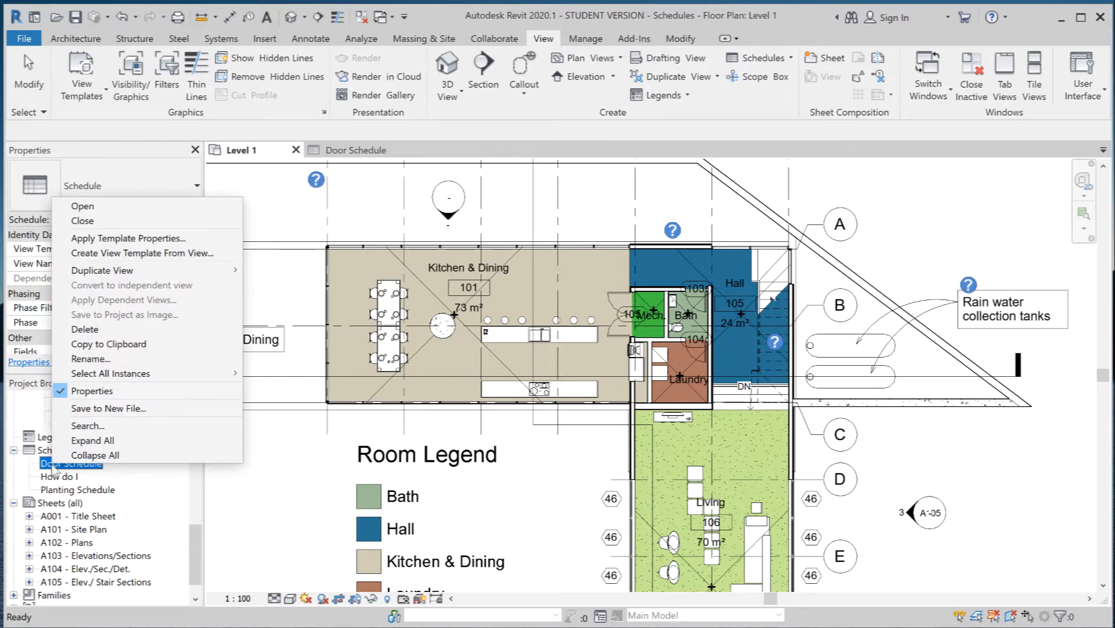
click(114, 329)
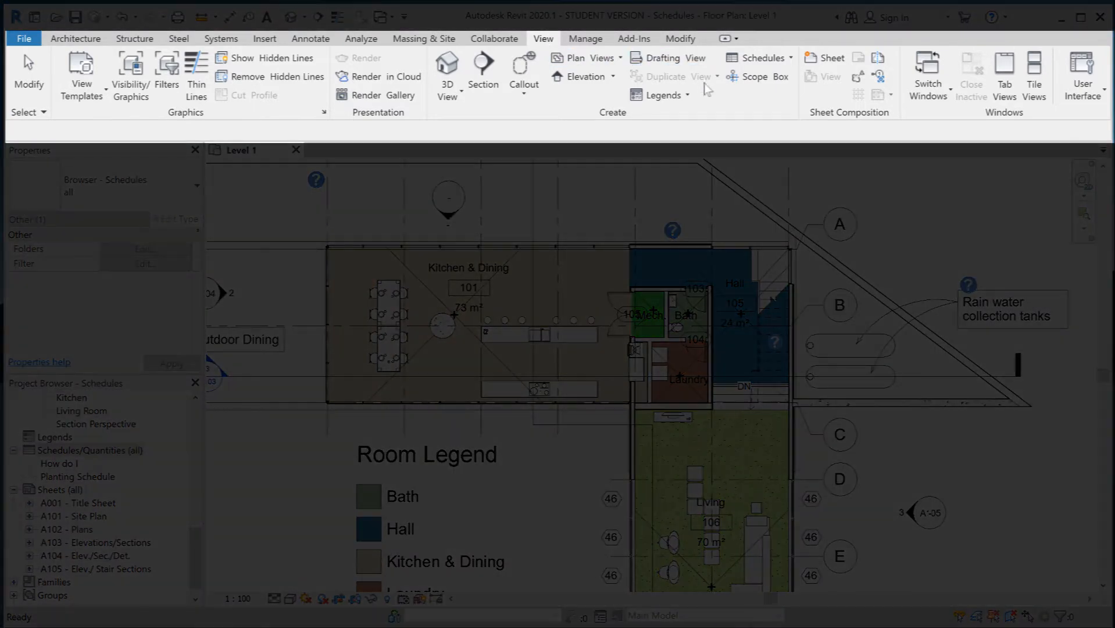
Start a new Schedule/Quantities schedule and limit the category filter list to Architecture only.
click(760, 67)
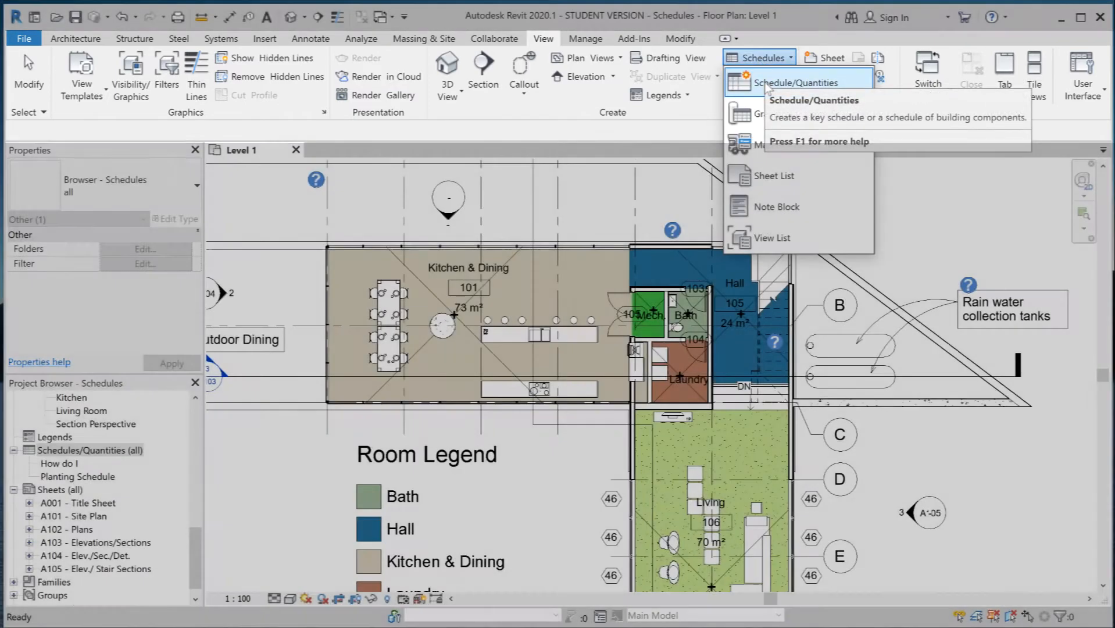
click(768, 85)
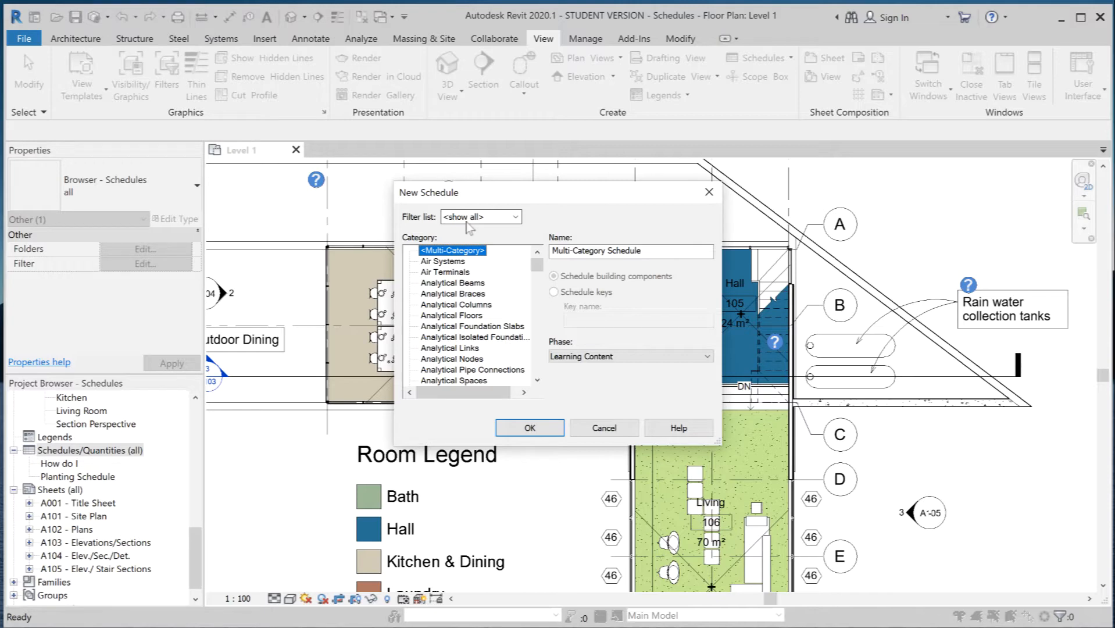
drag(536, 264, 532, 240)
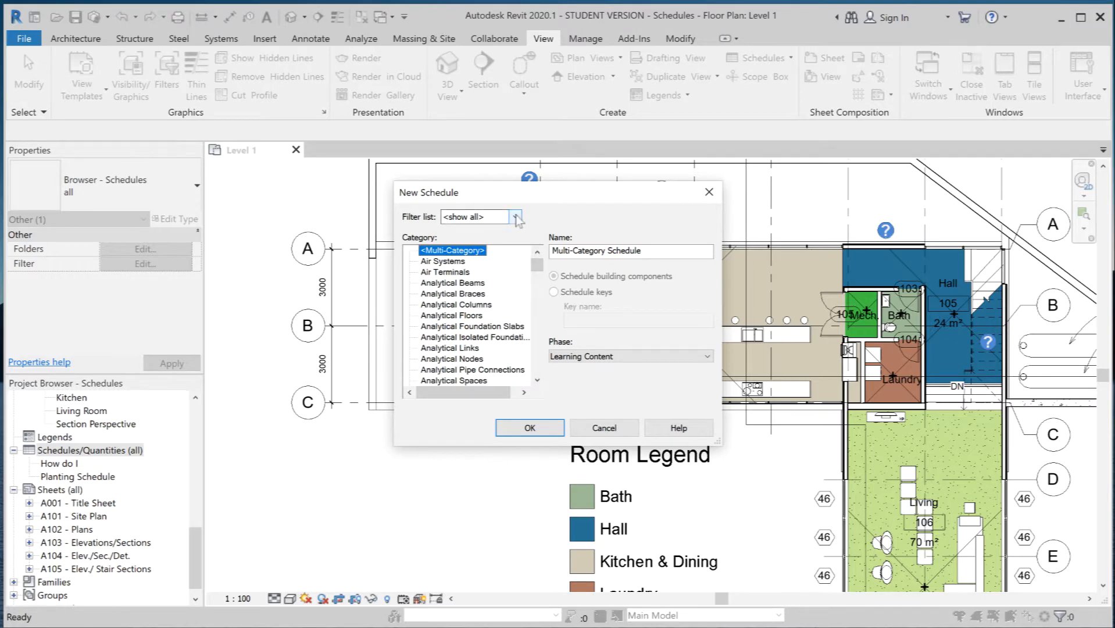
click(516, 217)
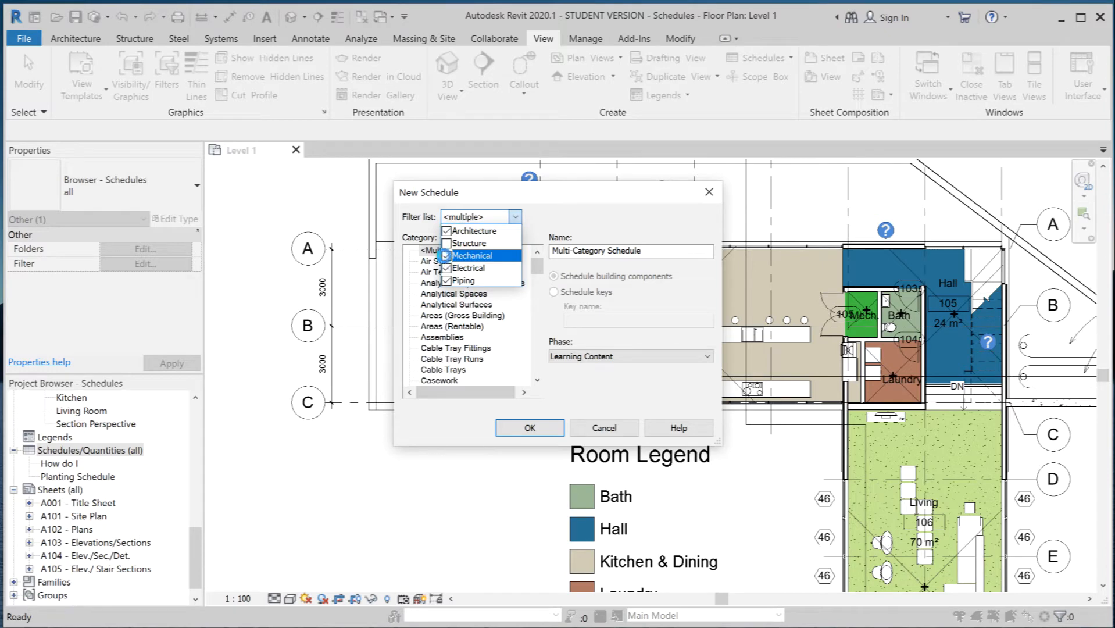
click(447, 268)
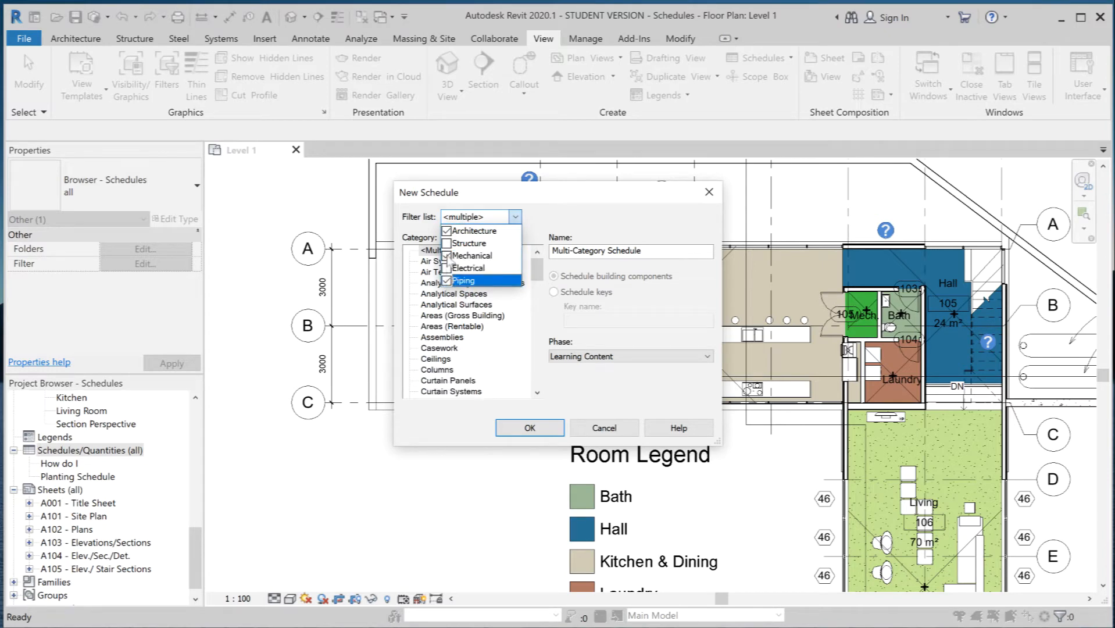
click(447, 256)
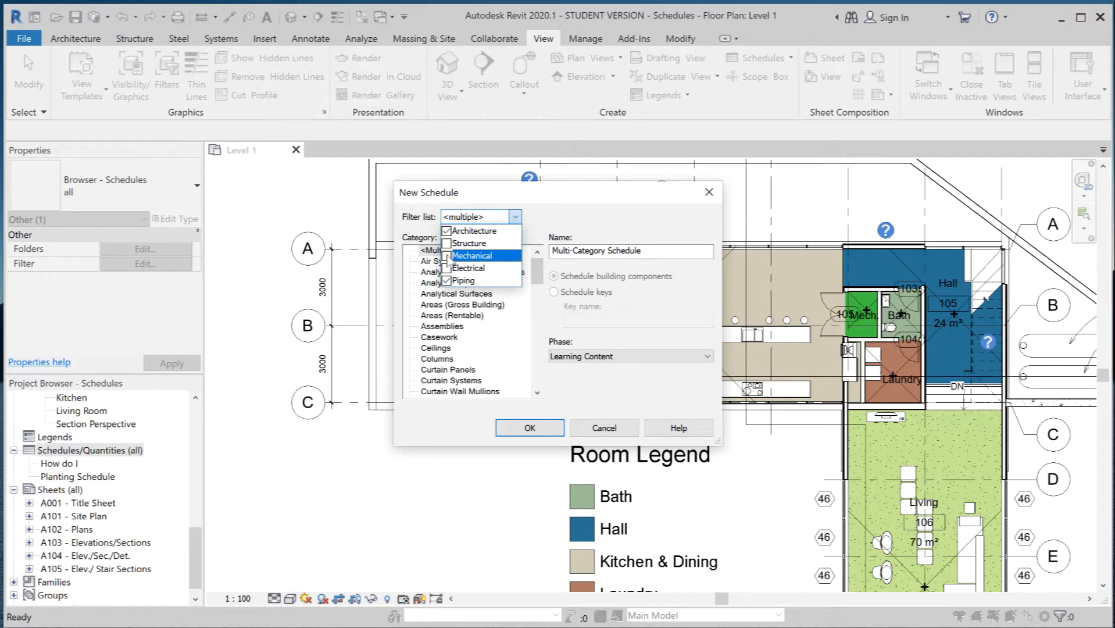
click(447, 280)
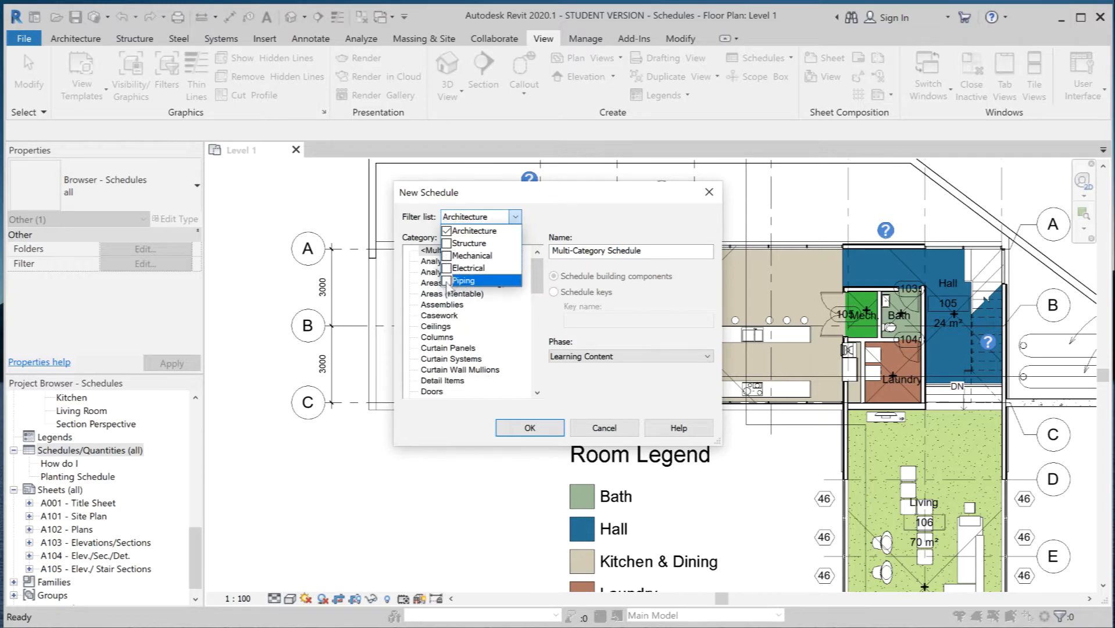
click(615, 222)
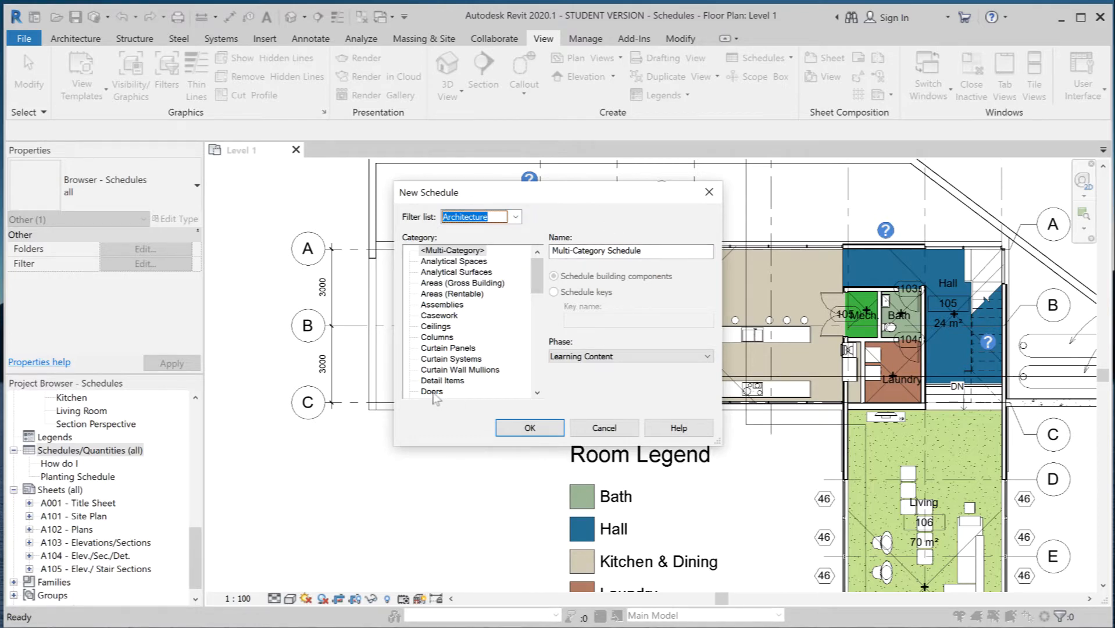
Create the schedule for the Doors category as building components, keeping the suggested name.
click(433, 393)
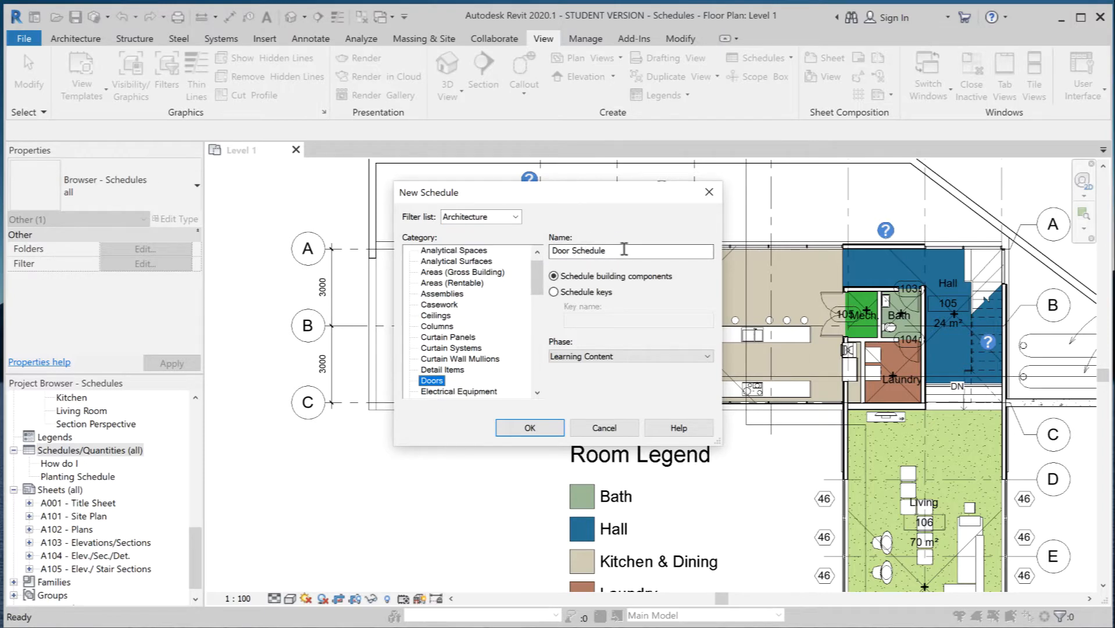
key(Tab)
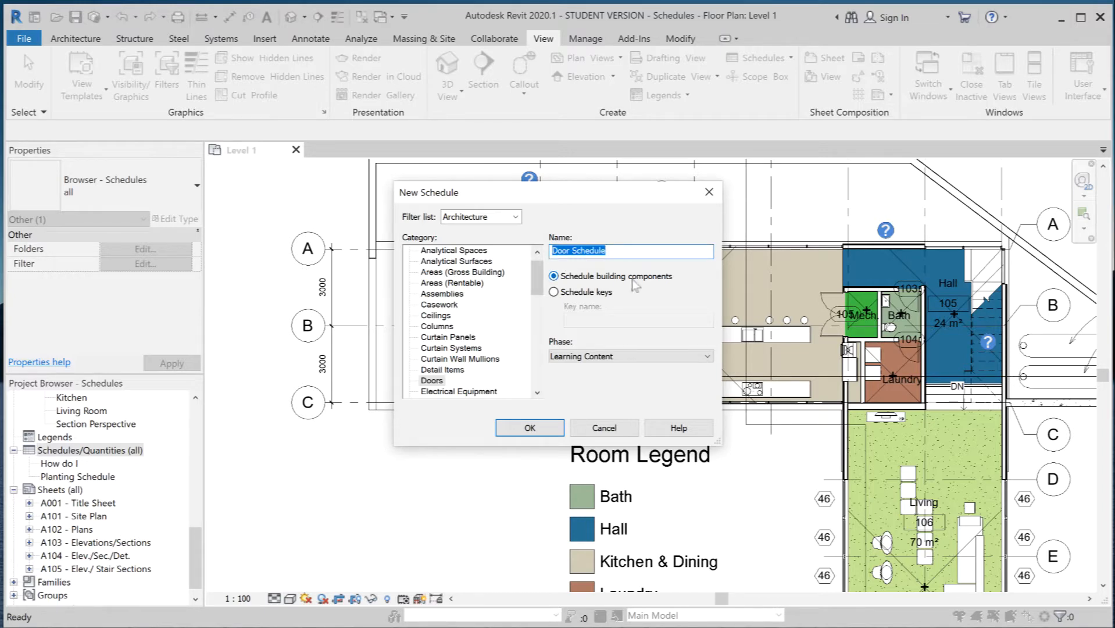
click(525, 432)
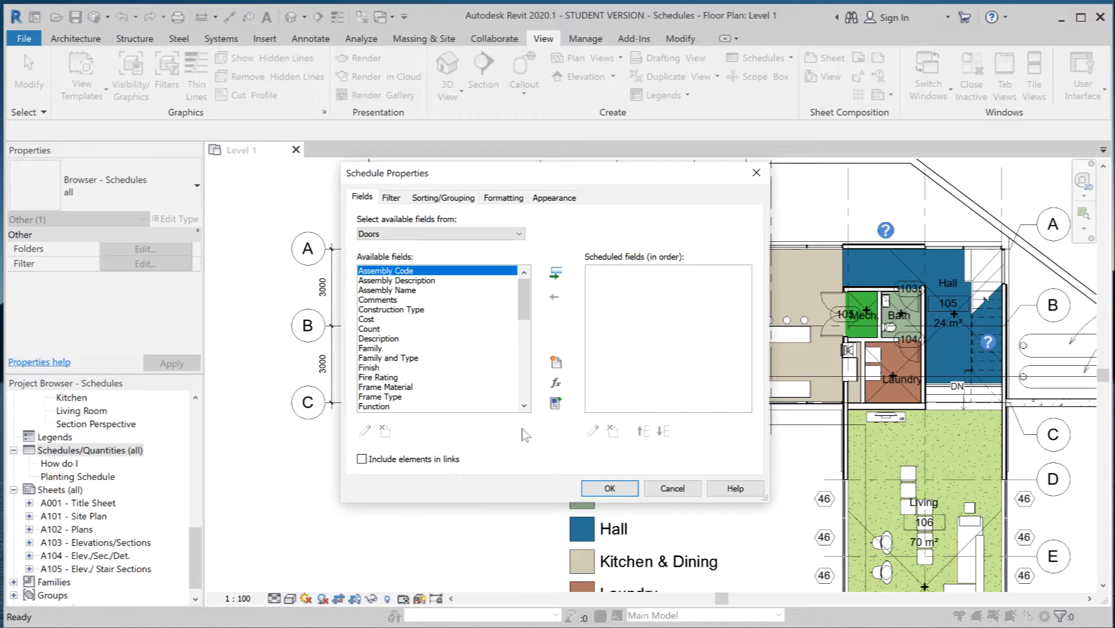
Add the Mark, Type and Family fields to the door schedule's scheduled fields.
drag(526, 310, 526, 350)
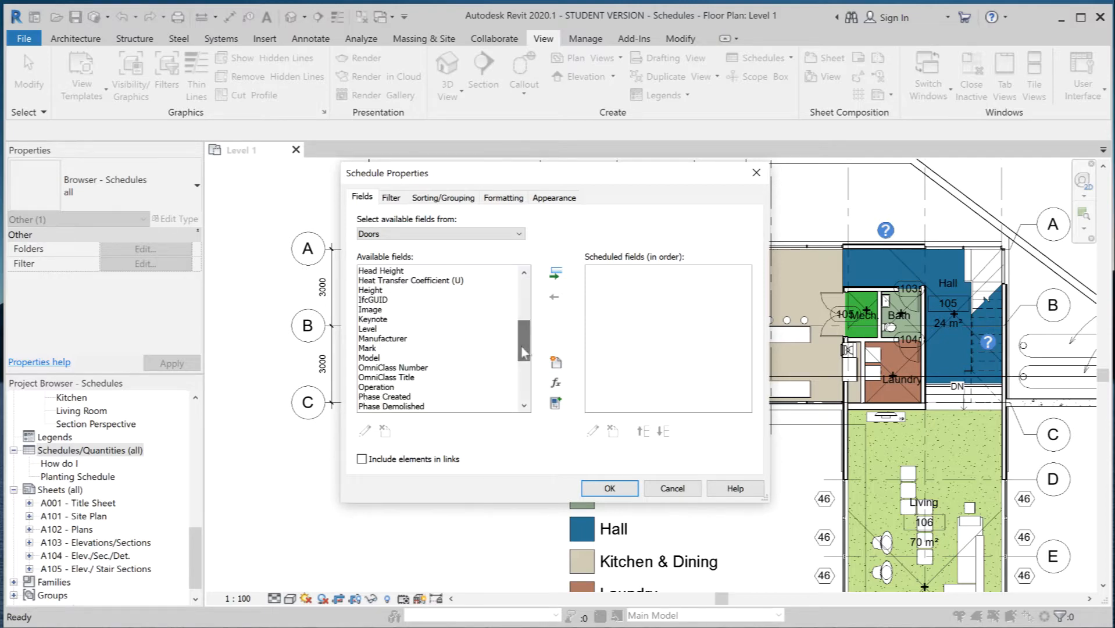
click(372, 349)
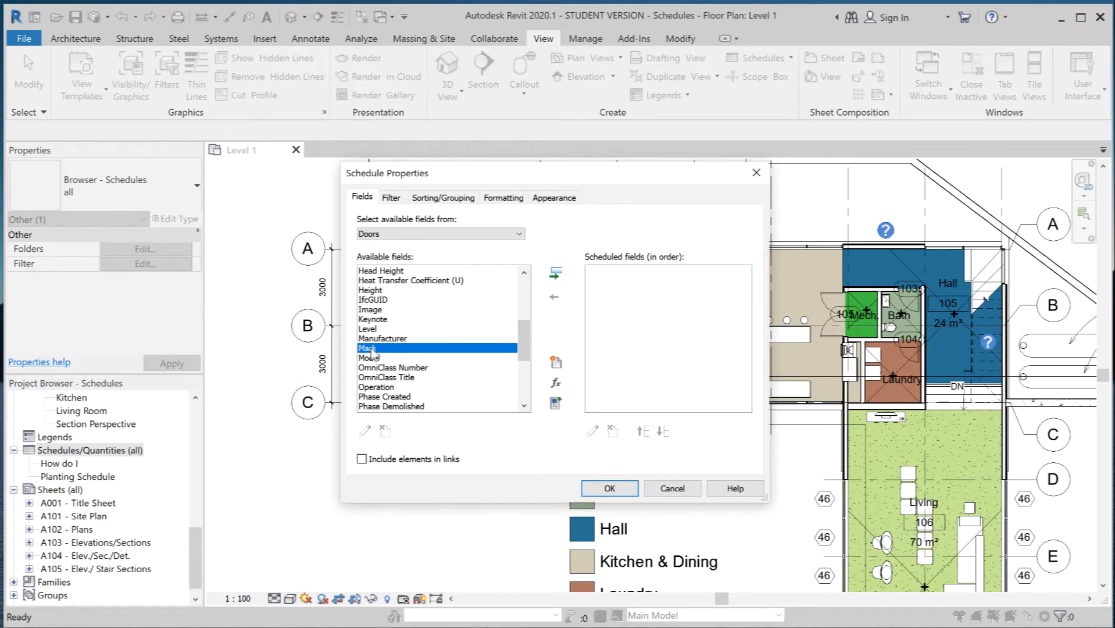
click(558, 275)
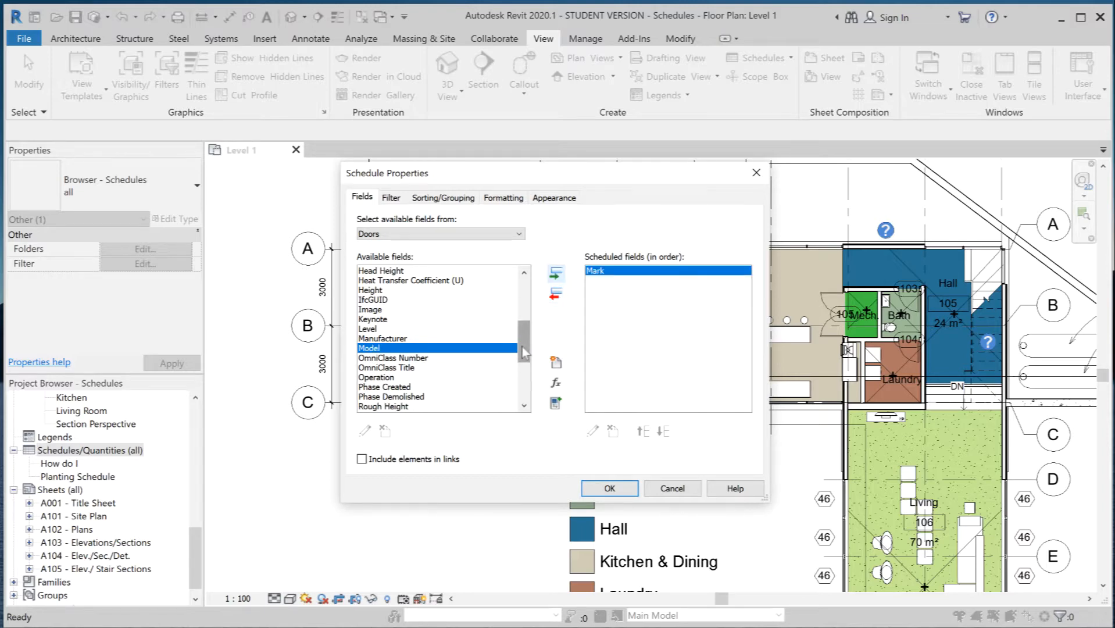
drag(524, 352, 524, 379)
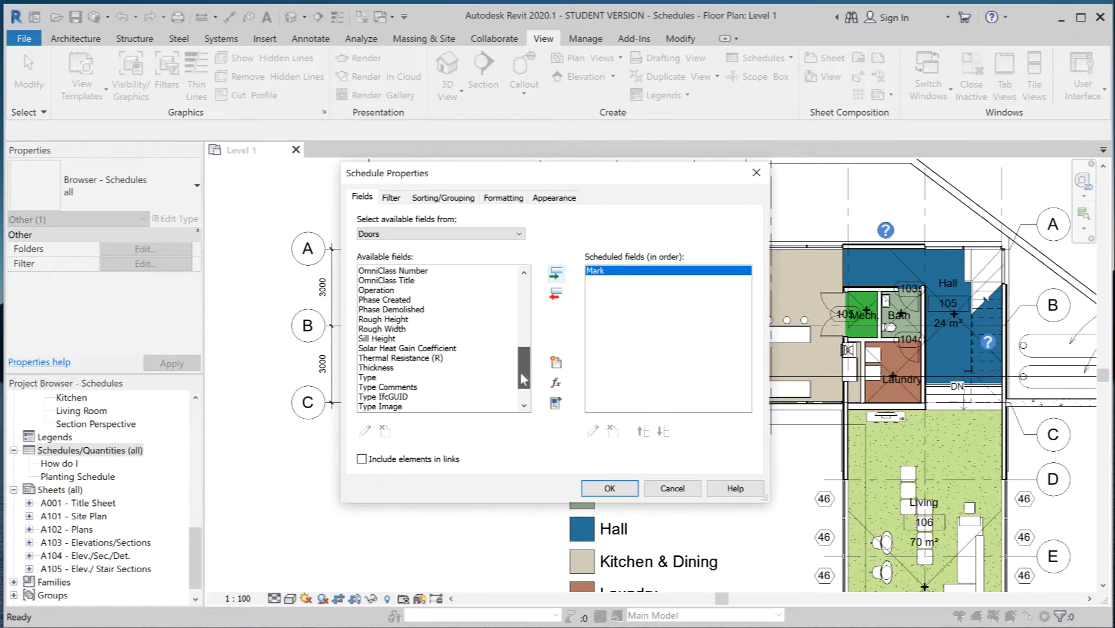
click(368, 378)
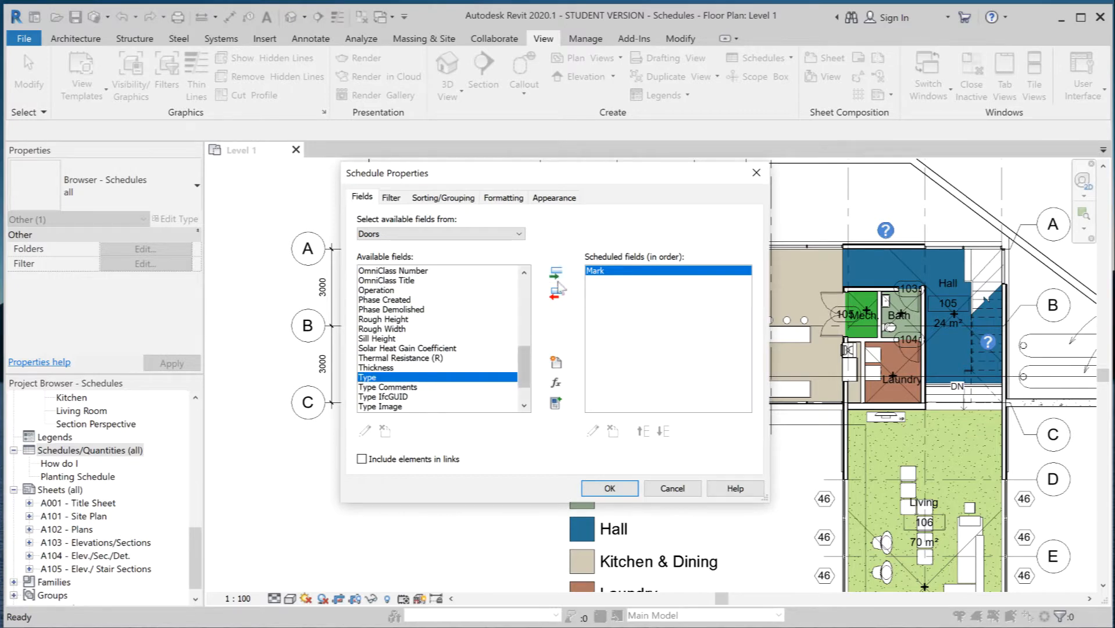
click(557, 274)
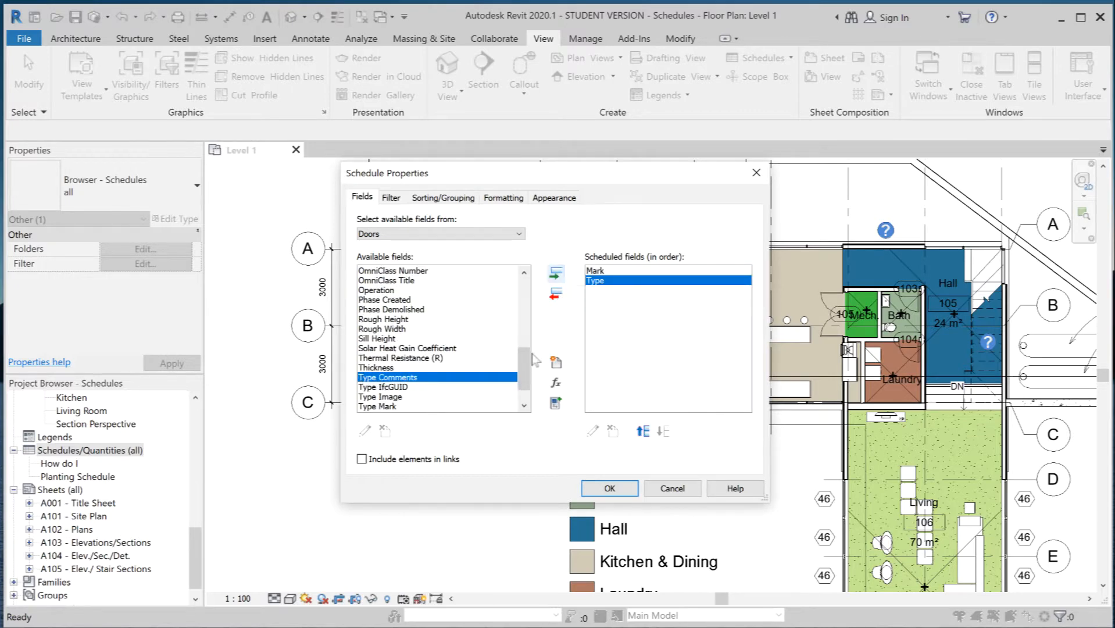
drag(526, 372, 528, 323)
click(373, 280)
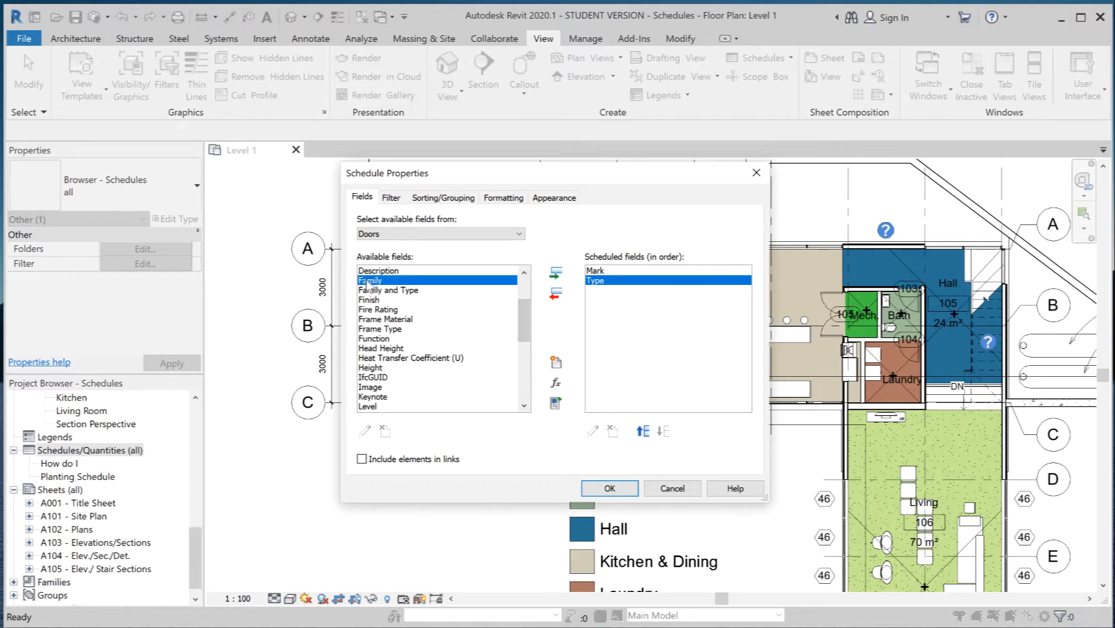
click(557, 274)
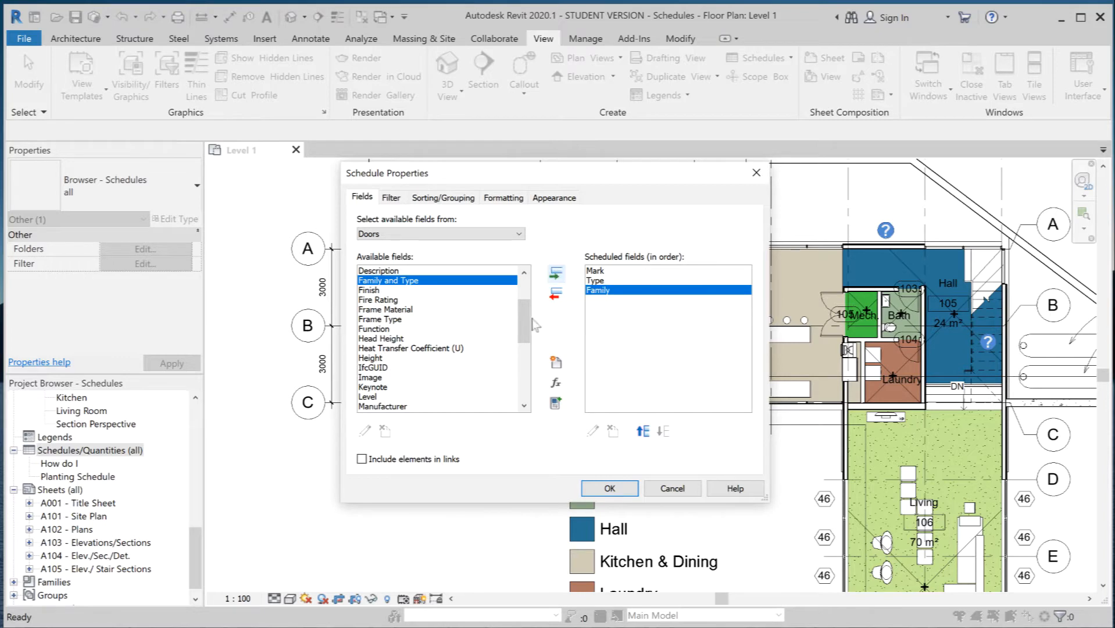
Add the Width and Height fields to the door schedule.
drag(526, 323, 526, 400)
click(377, 407)
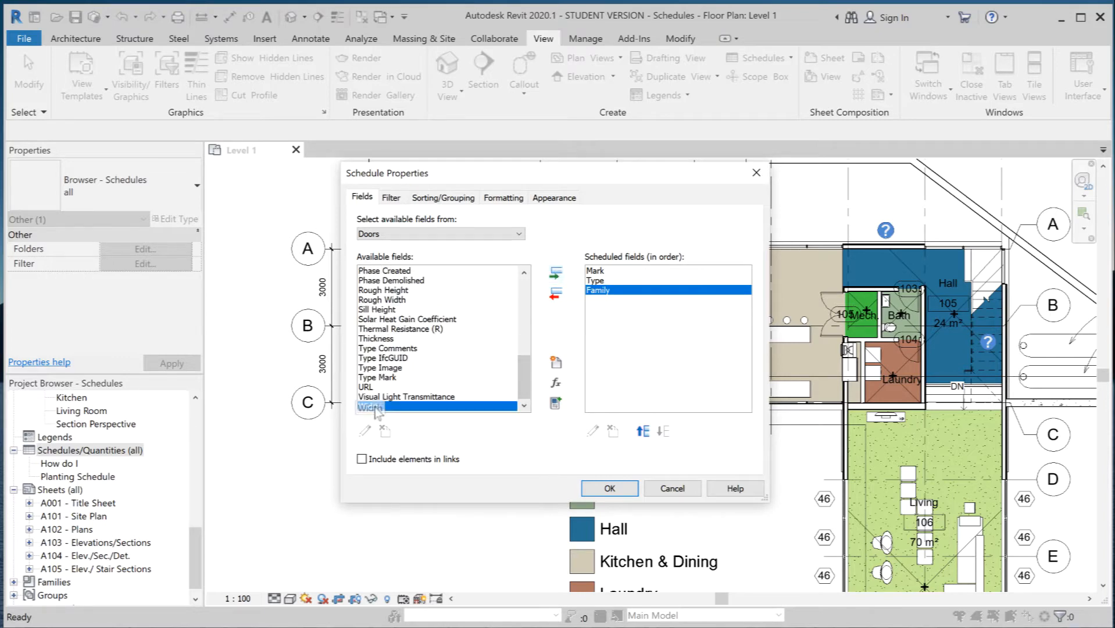
click(557, 273)
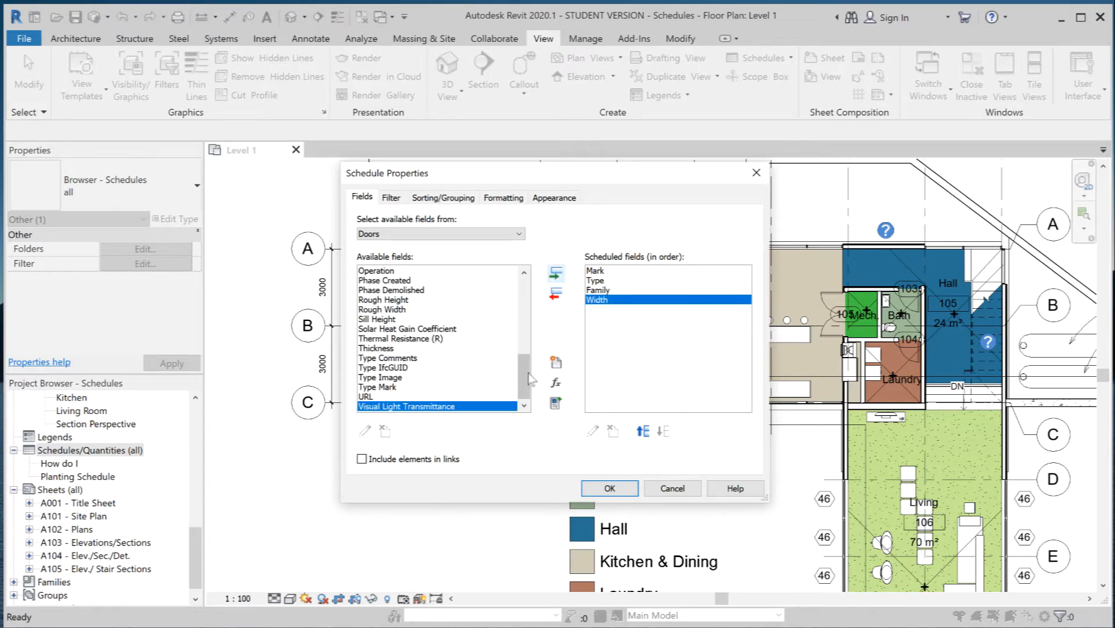
drag(528, 379, 528, 334)
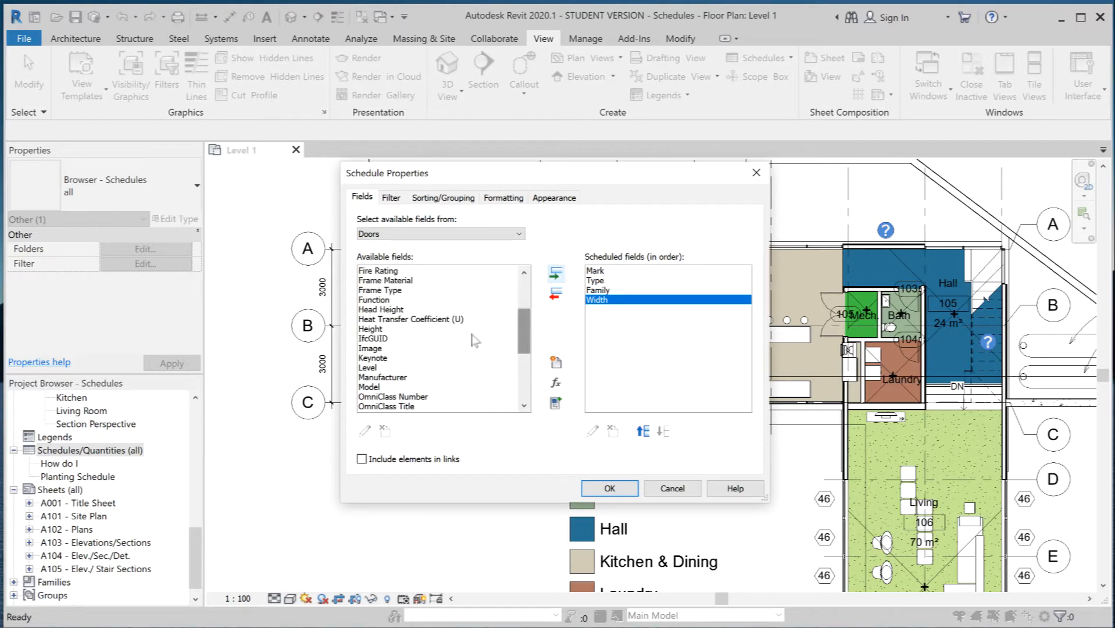
click(380, 332)
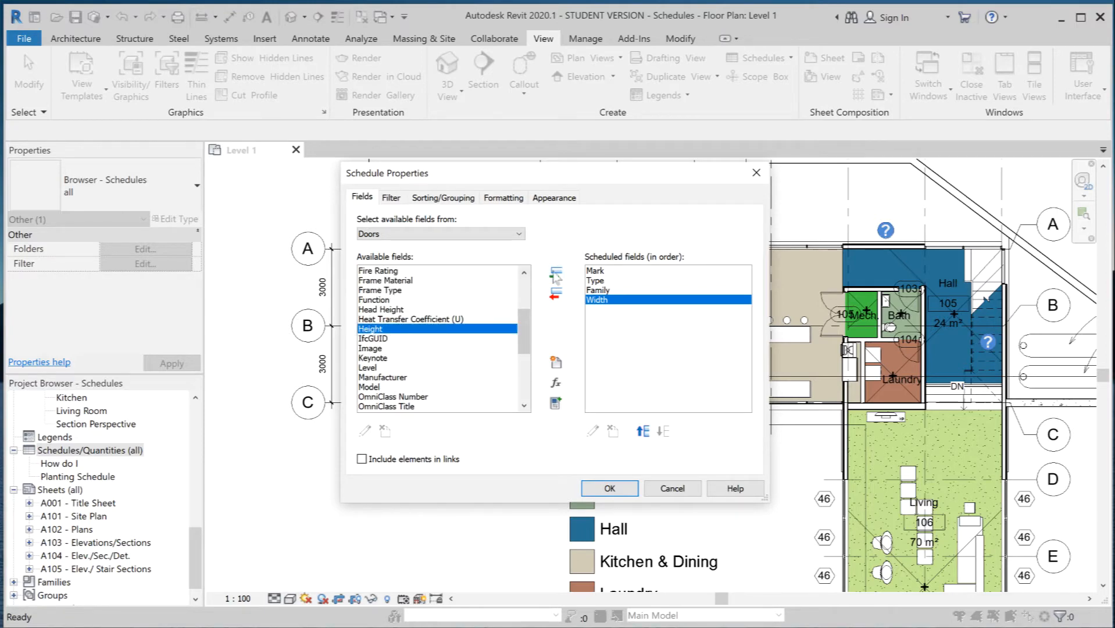
click(557, 273)
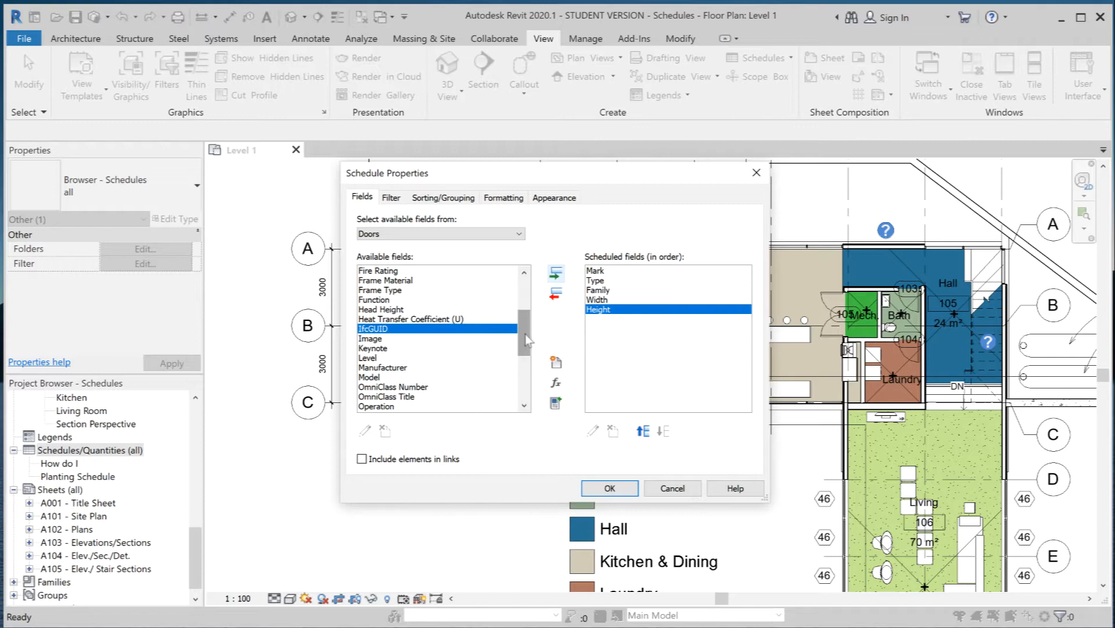
Add the Level and Comments fields to the end of the door schedule's scheduled fields.
click(369, 358)
click(557, 274)
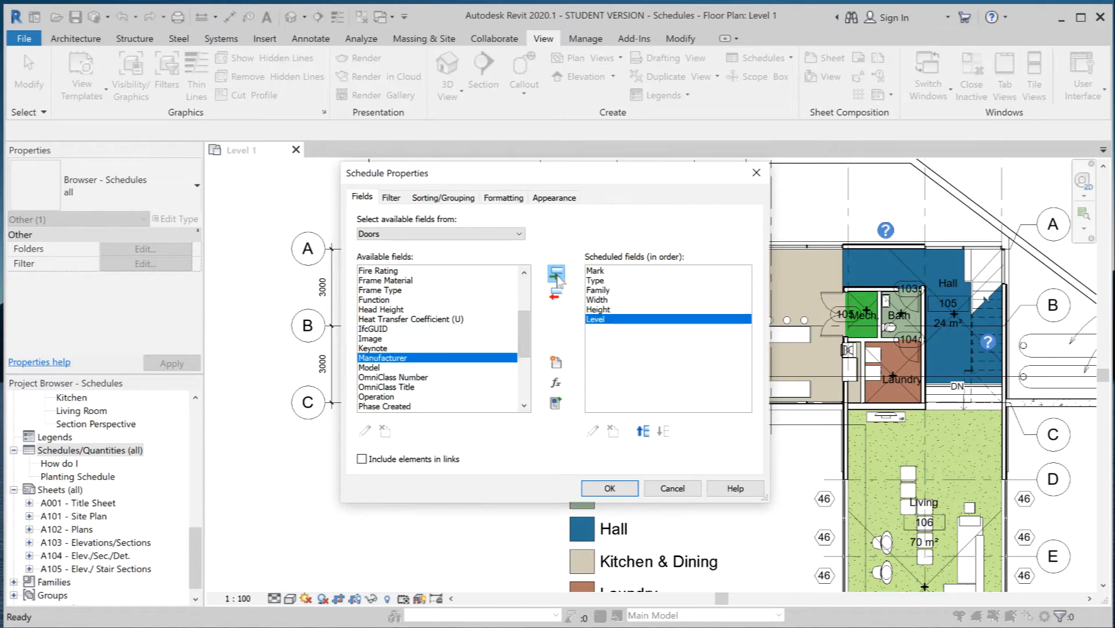
drag(528, 334, 527, 300)
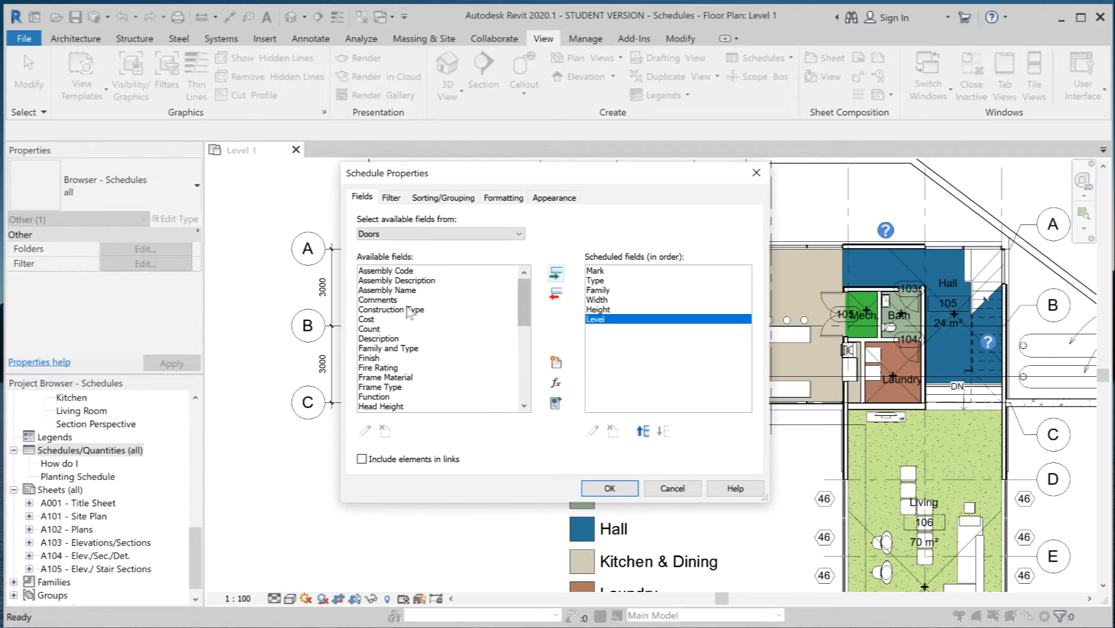
click(394, 300)
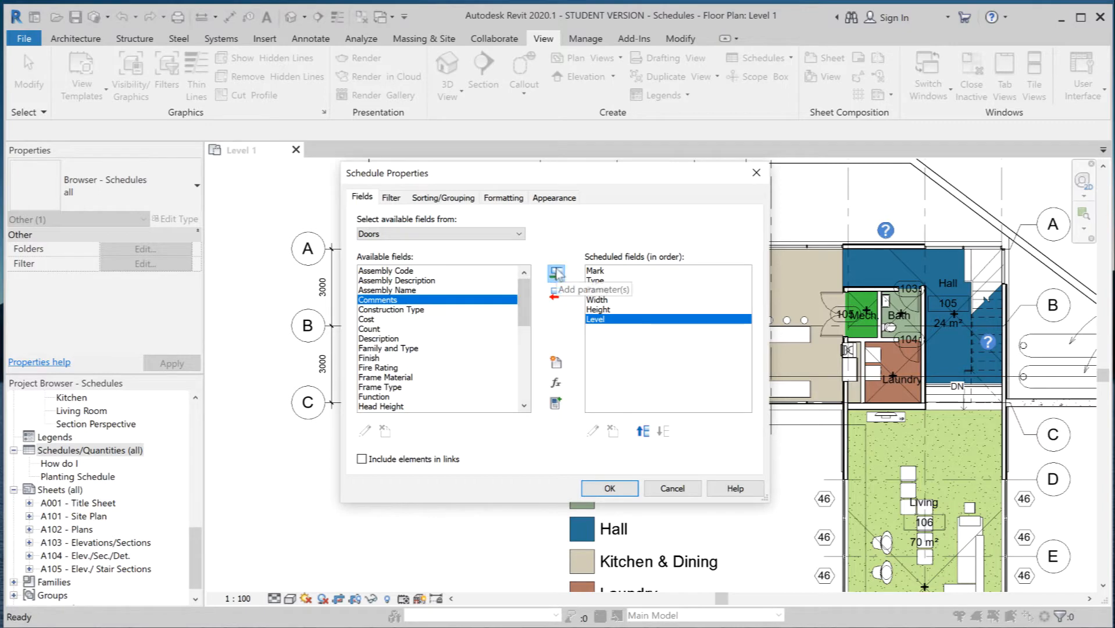
click(557, 273)
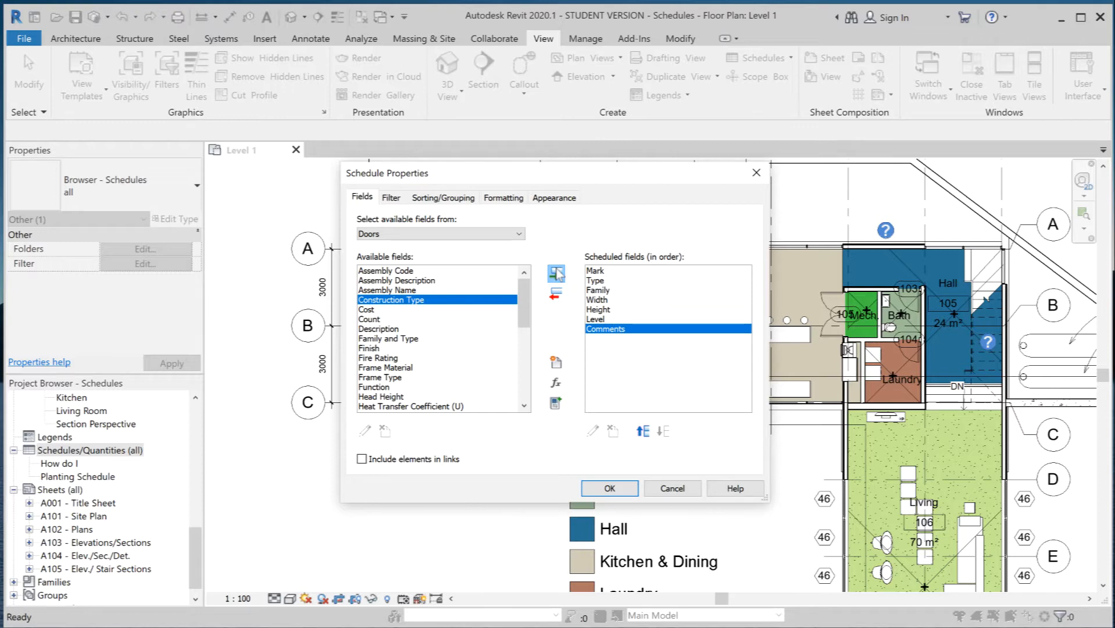
Reorder the scheduled fields so Family comes directly before Type, and remove the Comments field.
click(600, 272)
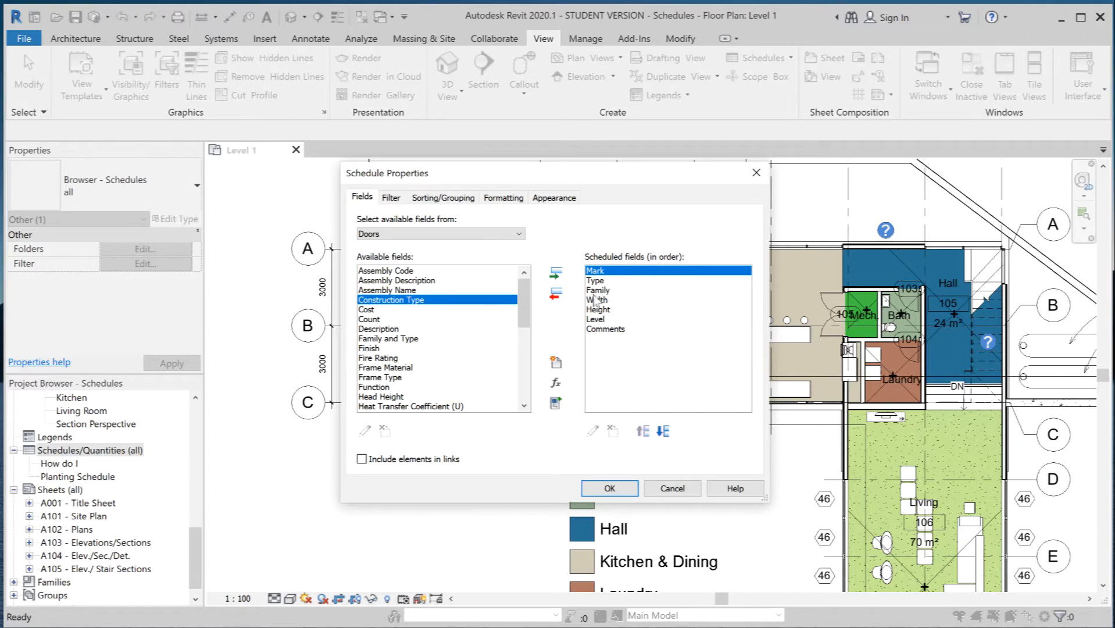
click(597, 291)
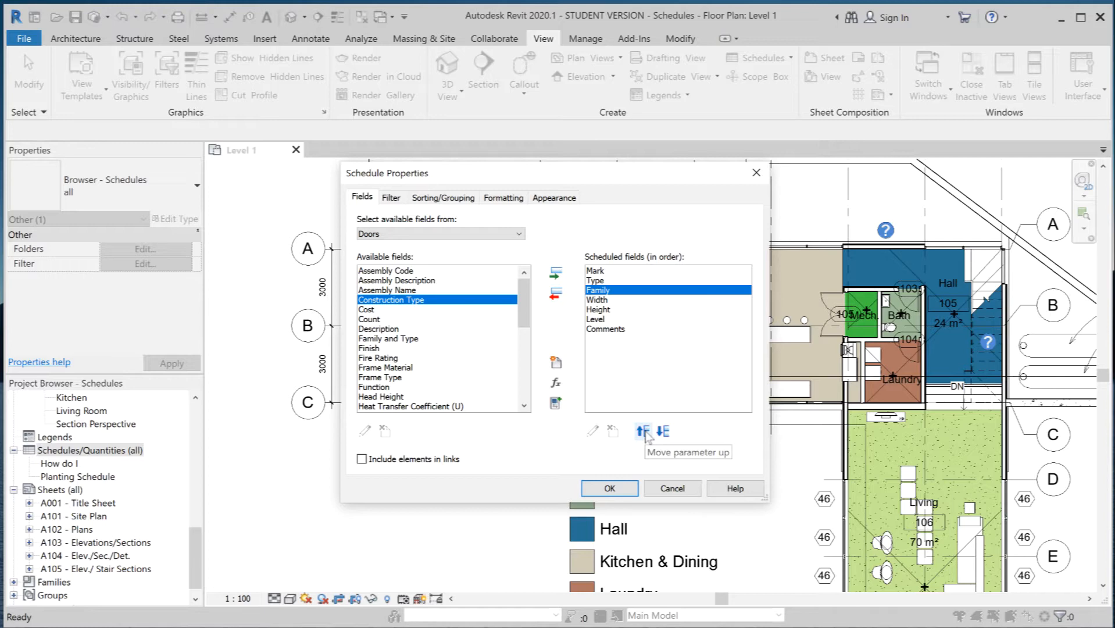
click(644, 432)
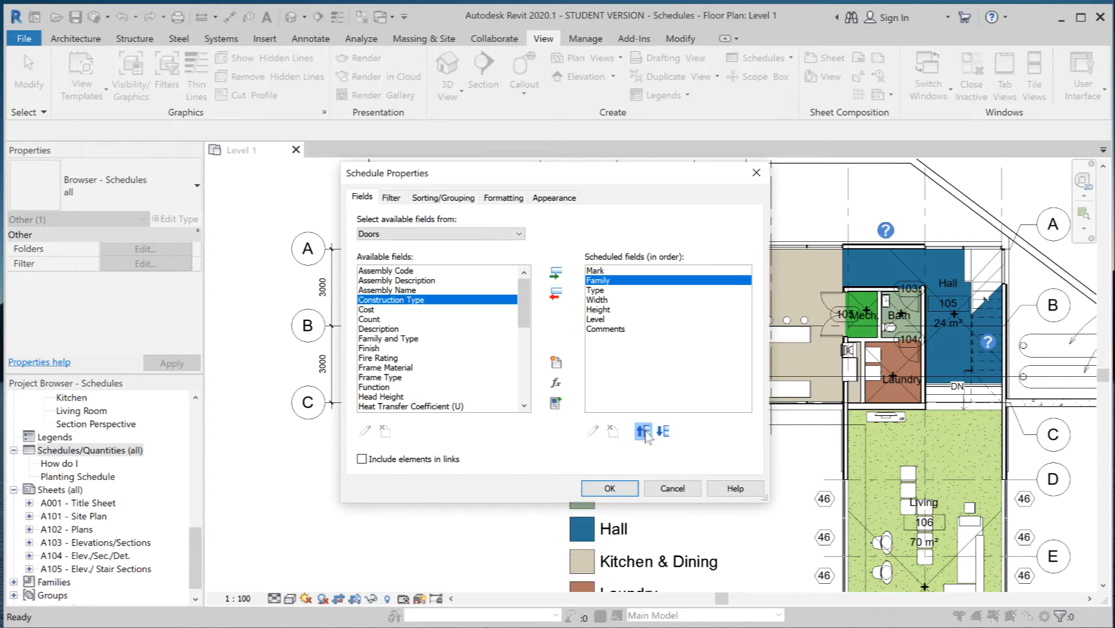
click(665, 432)
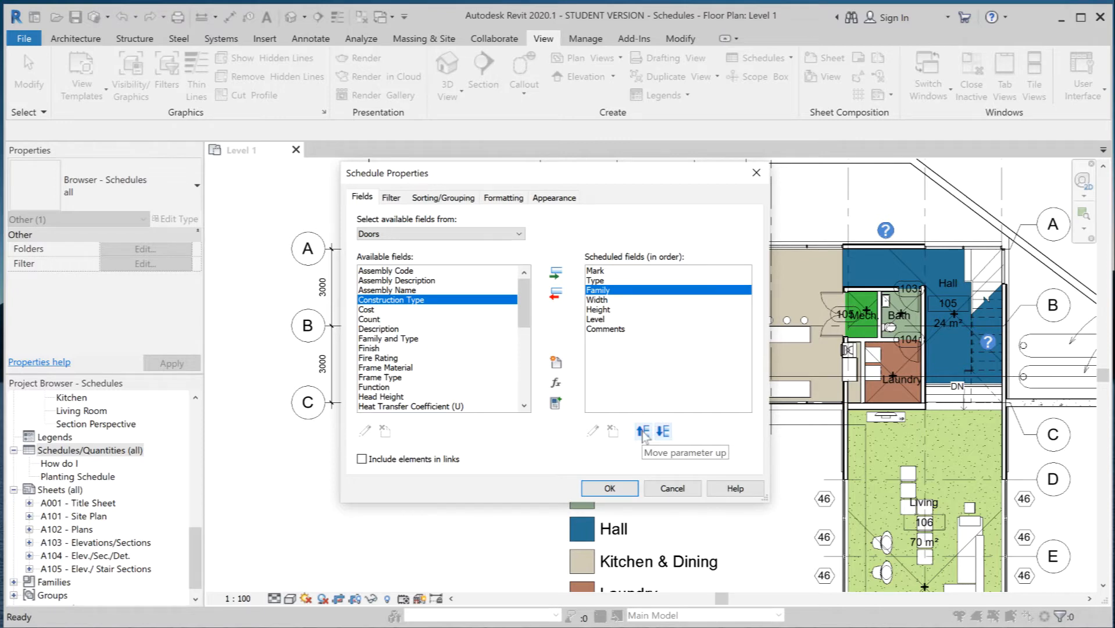
click(643, 434)
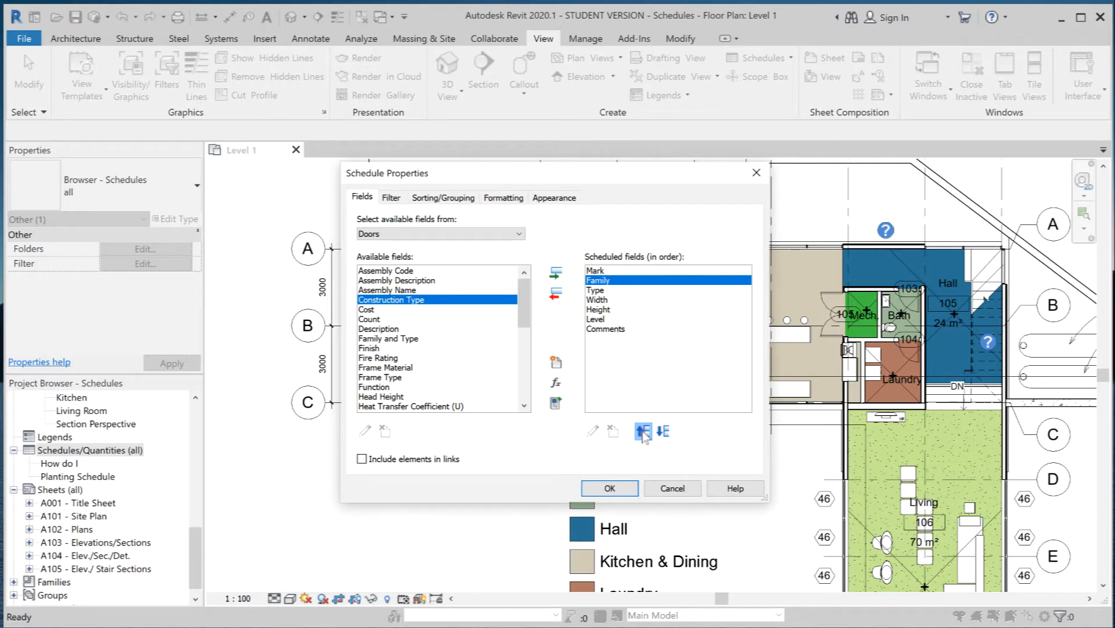
click(606, 330)
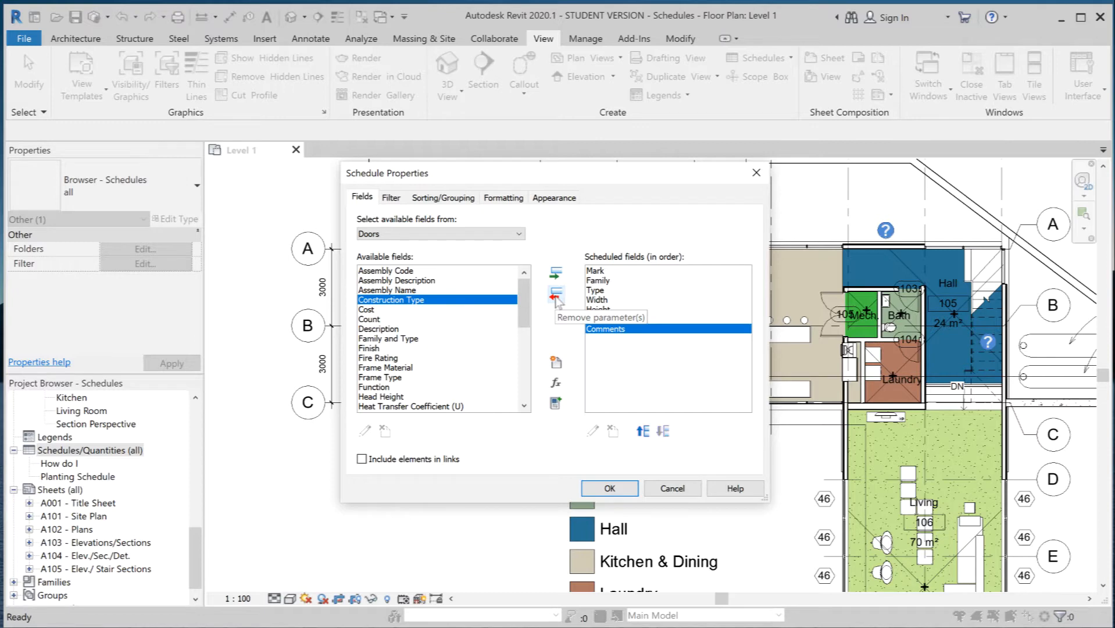
click(556, 297)
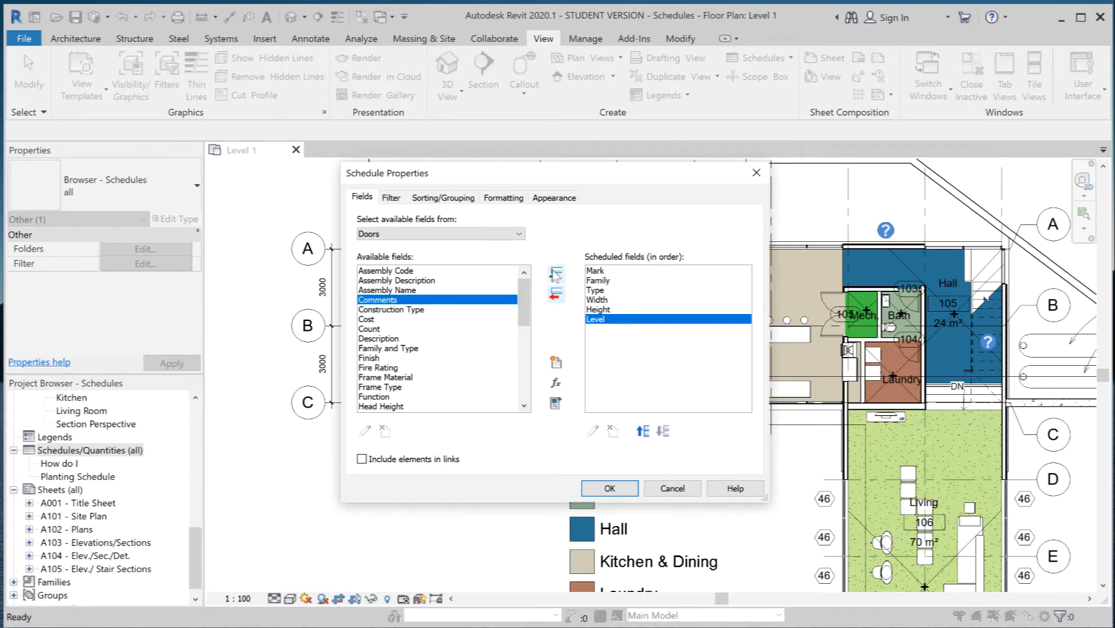
Add the Comments field after Level and create the door schedule.
click(556, 273)
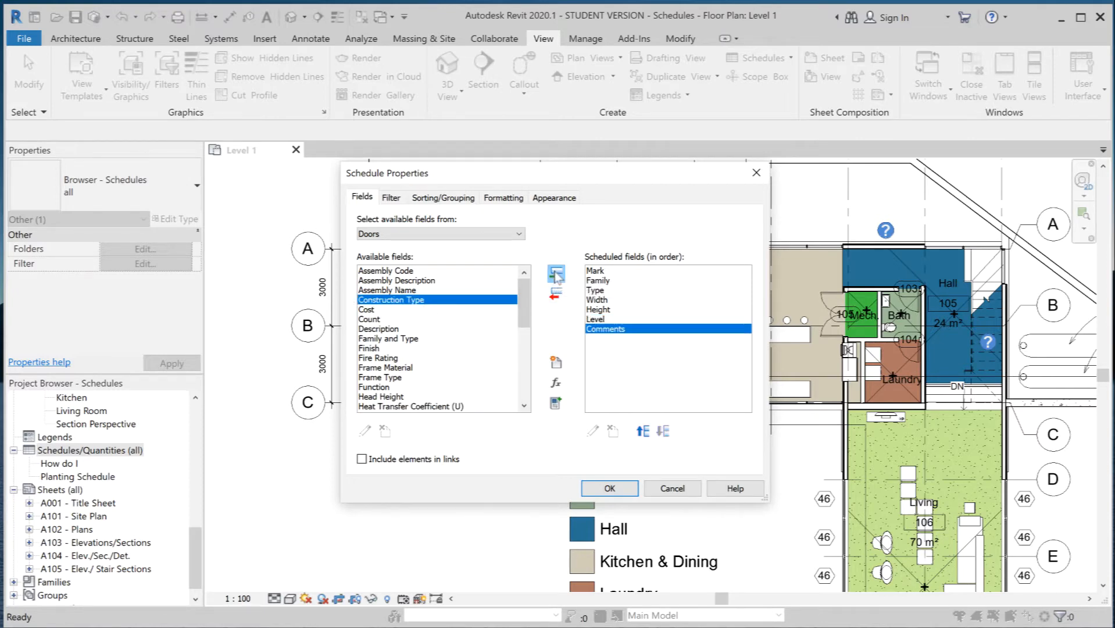
click(610, 490)
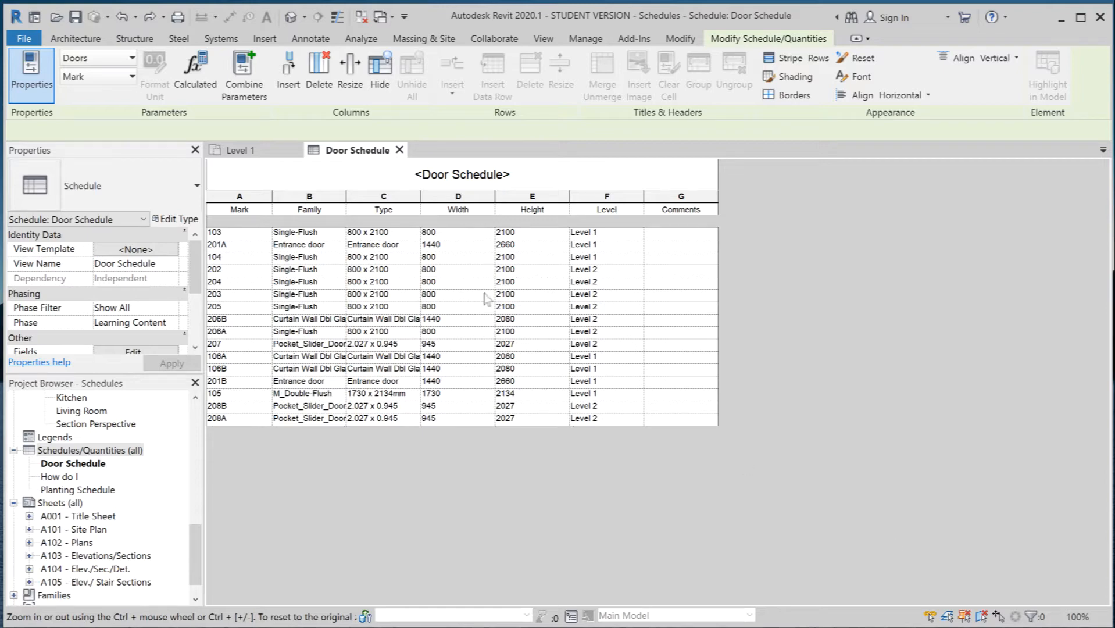
Widen the schedule's Mark and Family columns so the full family names fit.
mouse_move(272, 198)
mouse_down()
mouse_move(327, 198)
mouse_move(281, 198)
mouse_up()
drag(355, 196, 381, 197)
click(413, 196)
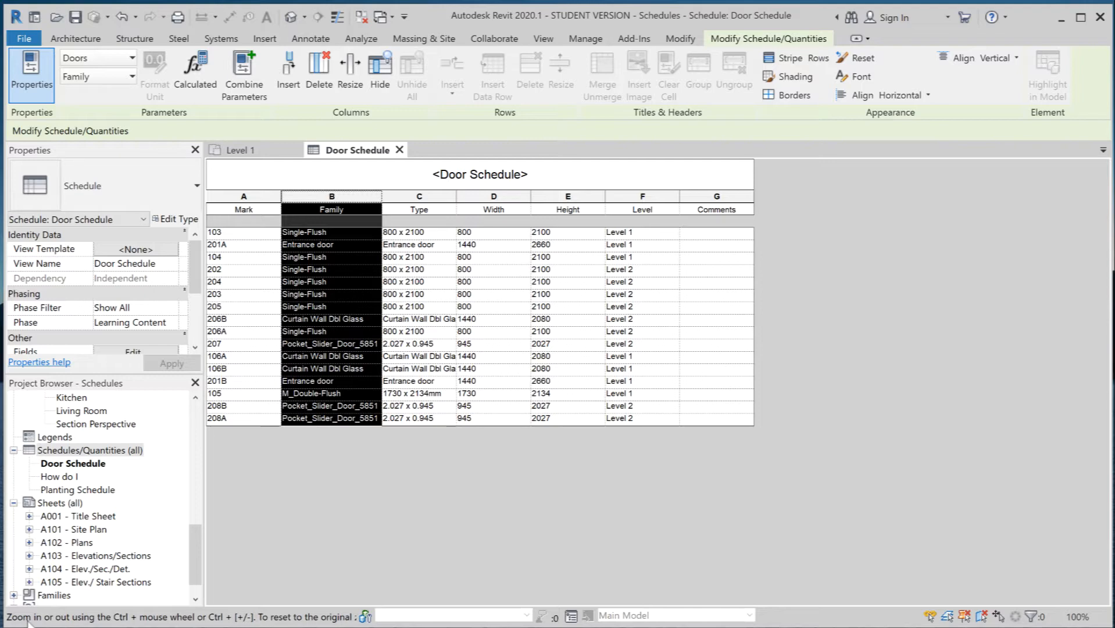
Tile the Level 1 floor plan and the door schedule side by side.
click(258, 152)
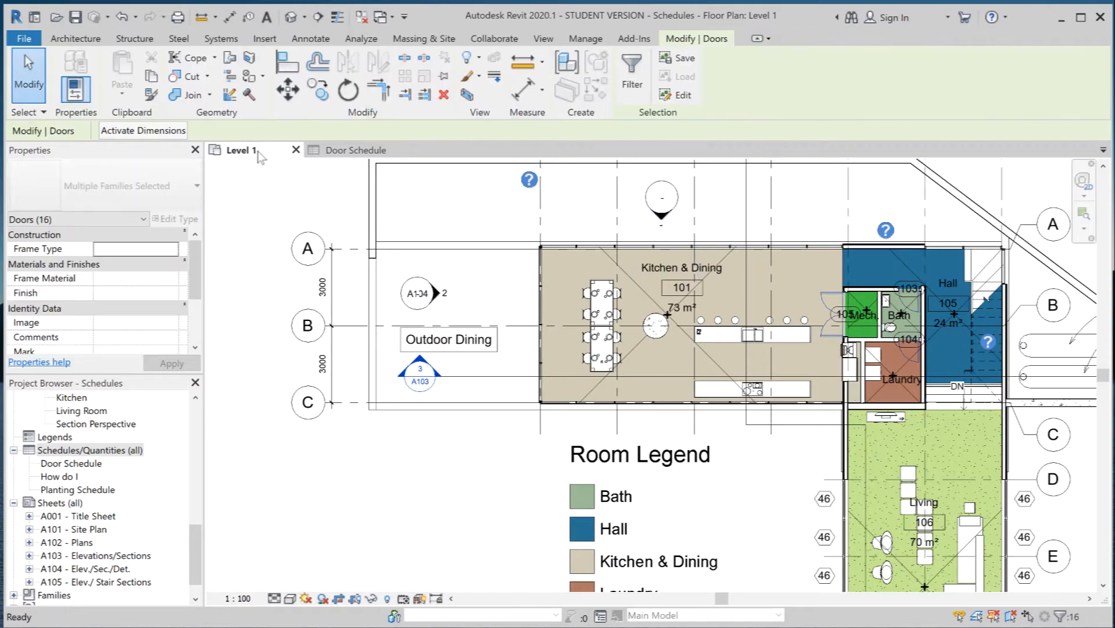
key(w)
key(t)
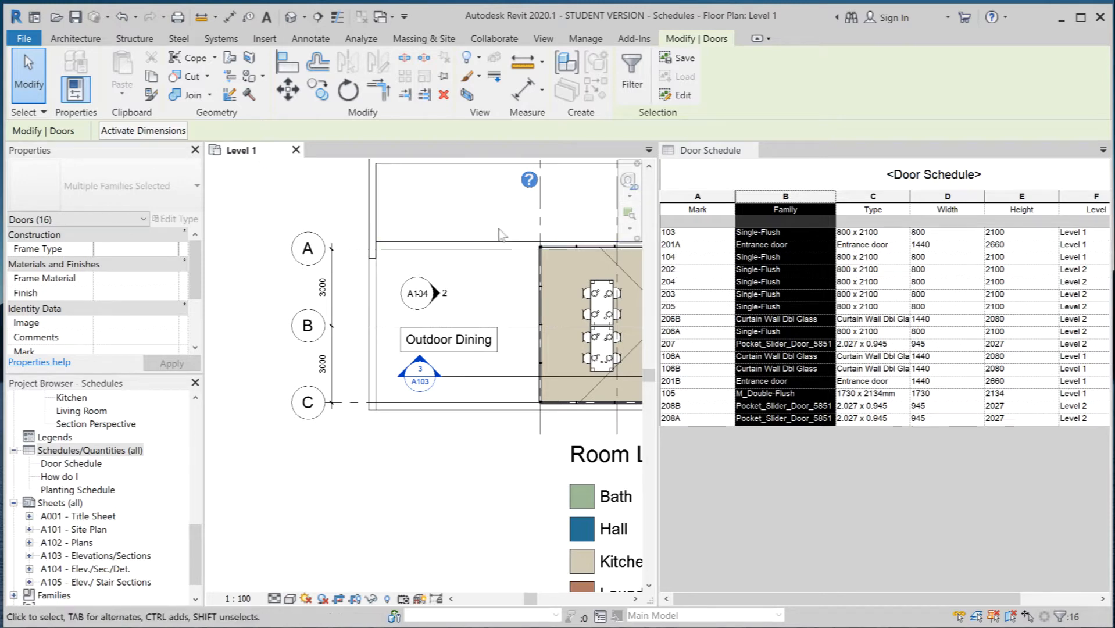
Select the Bath door tagged 103 in the floor plan and examine the Mark value in its instance properties.
mouse_move(497, 239)
middle_down()
mouse_move(354, 266)
mouse_move(212, 274)
middle_up()
middle_drag(494, 349, 355, 346)
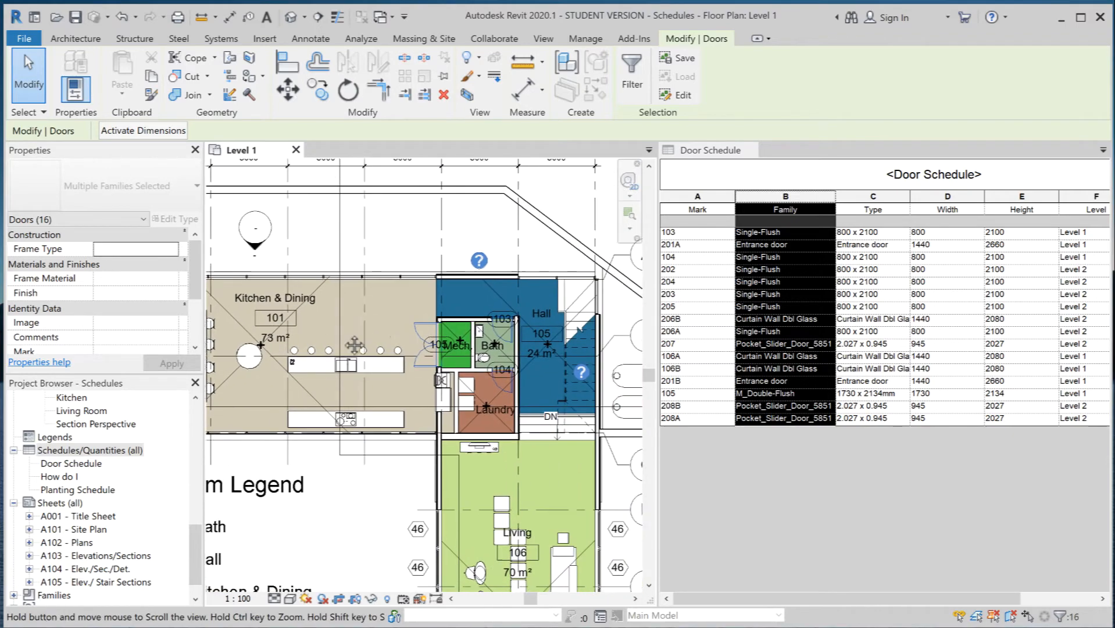
scroll(488, 329, up, 3)
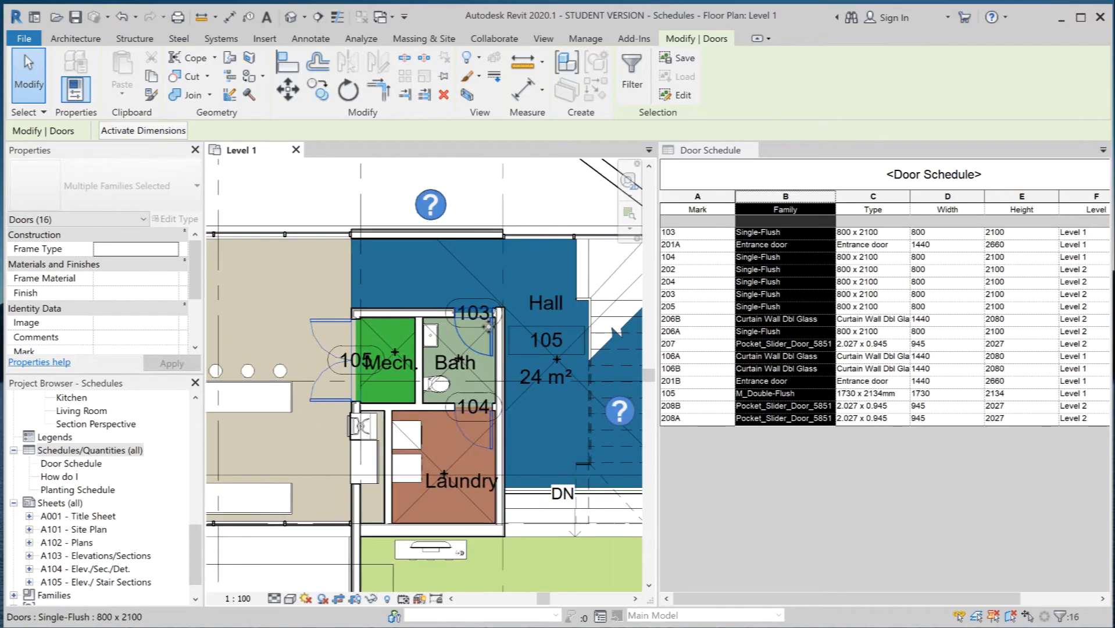
scroll(486, 328, up, 2)
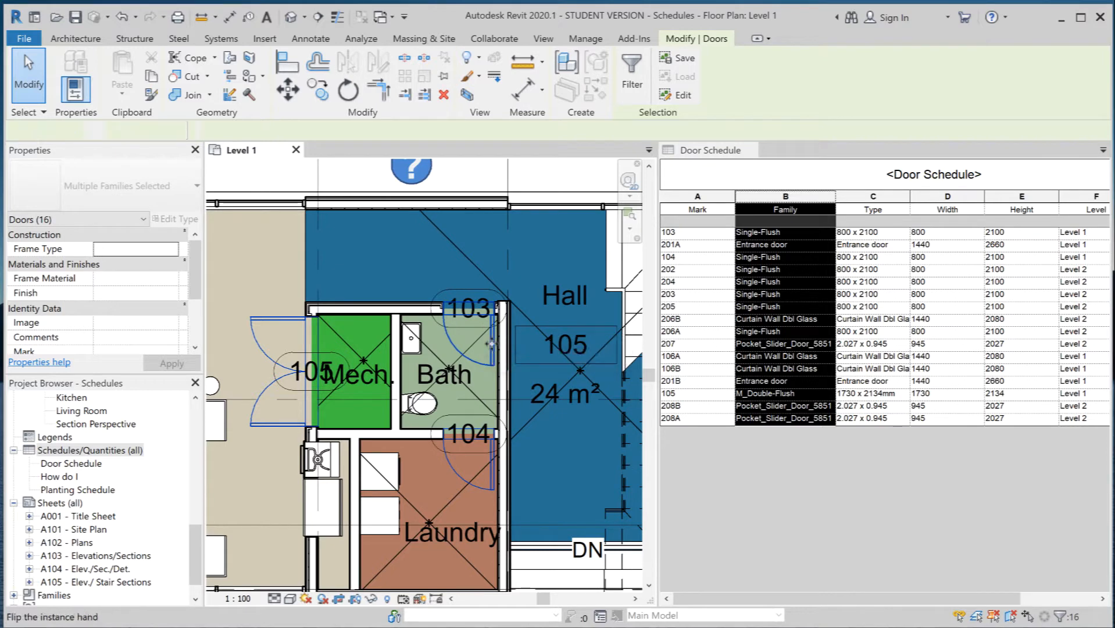
click(490, 344)
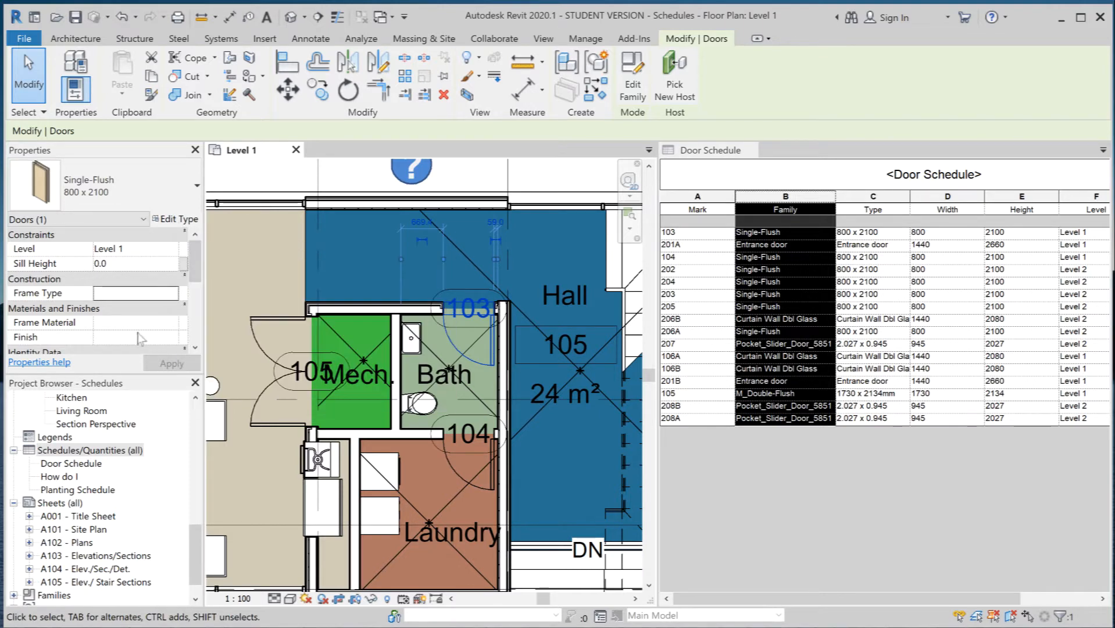
drag(195, 271, 194, 308)
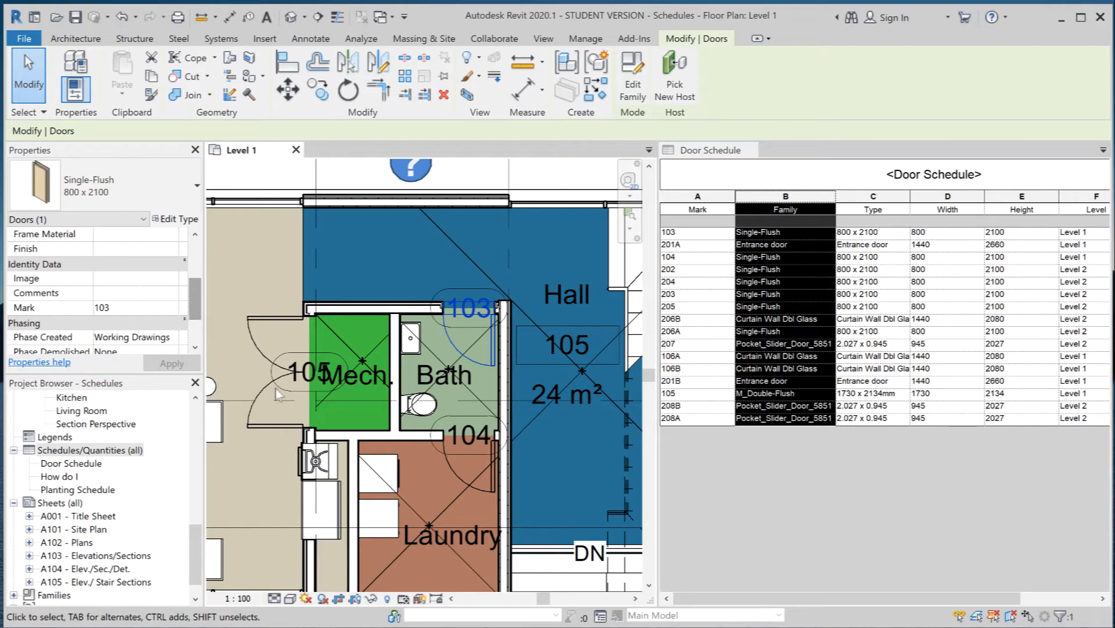
click(111, 307)
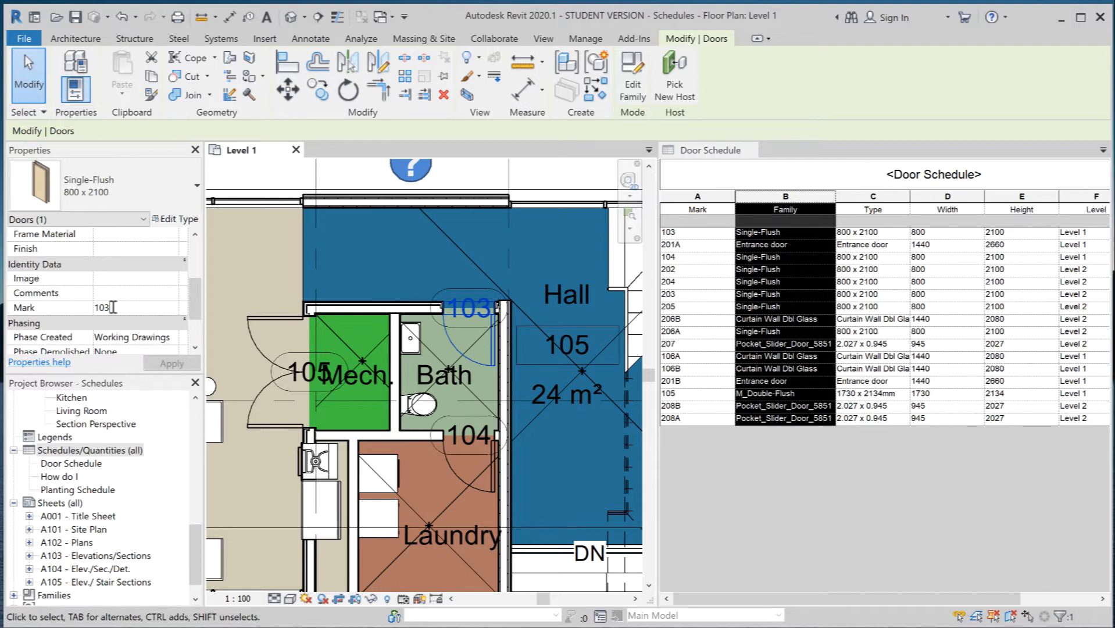
click(113, 307)
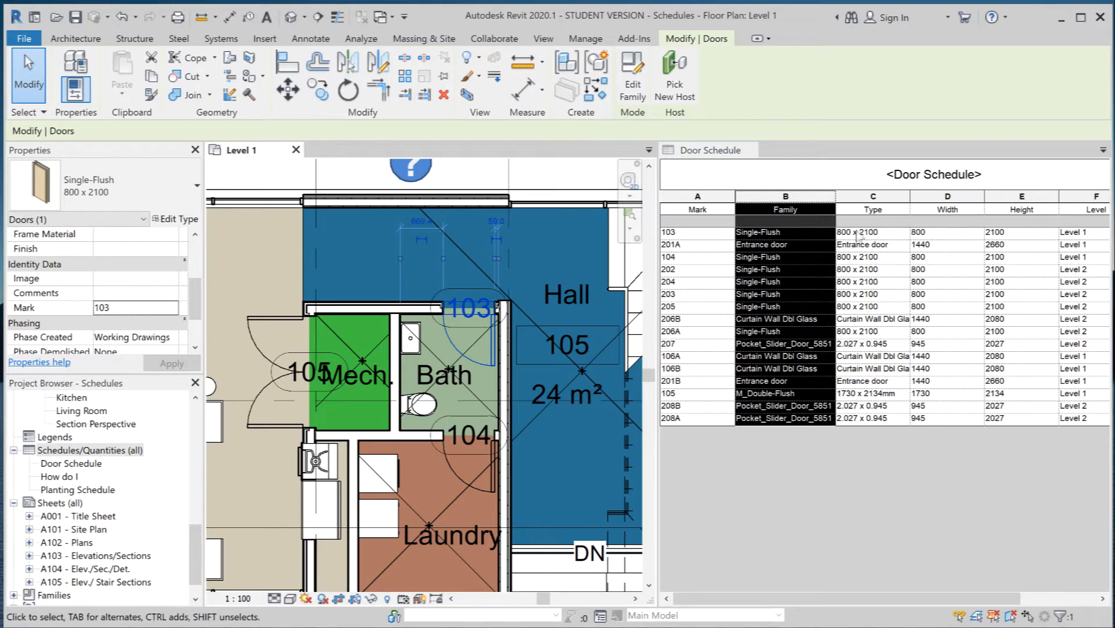
Compare the schedule's Type column with the family types available for door 103.
click(874, 198)
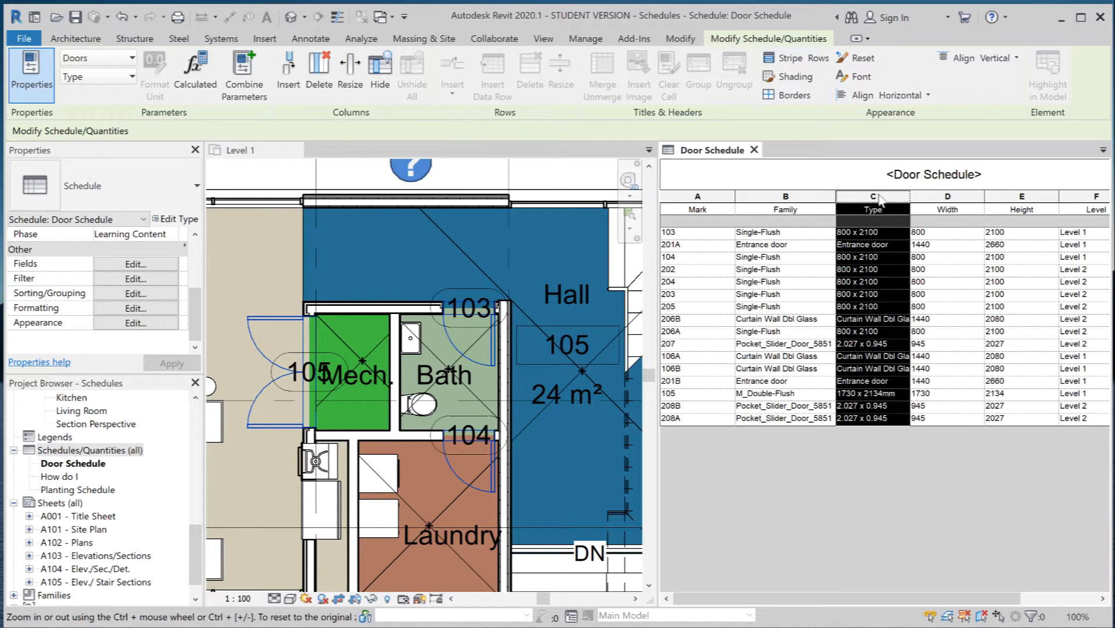
click(508, 341)
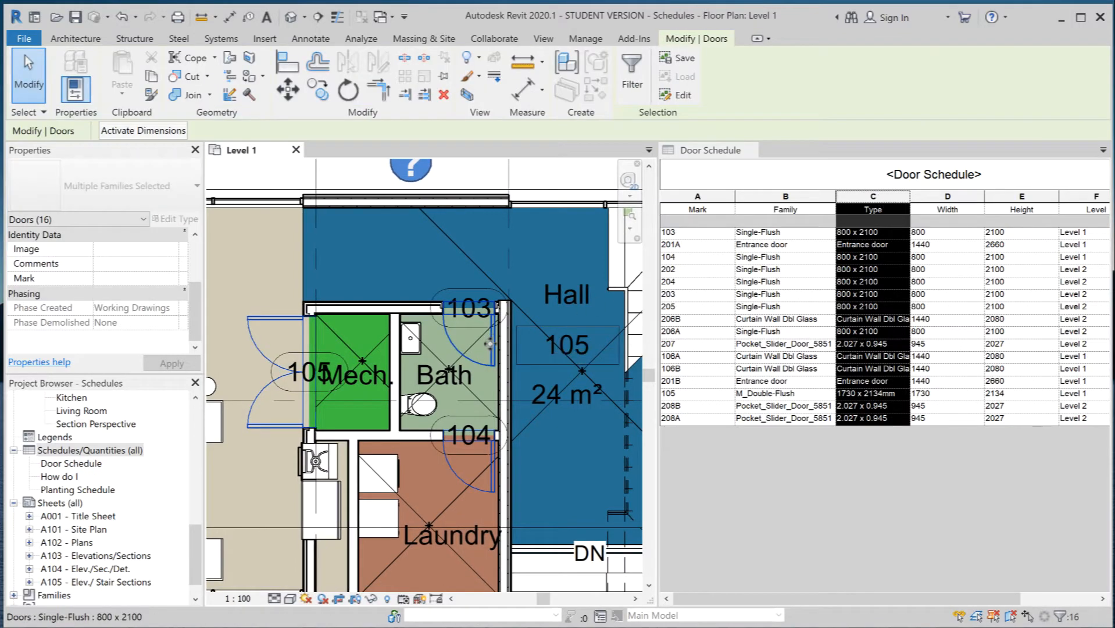
click(490, 343)
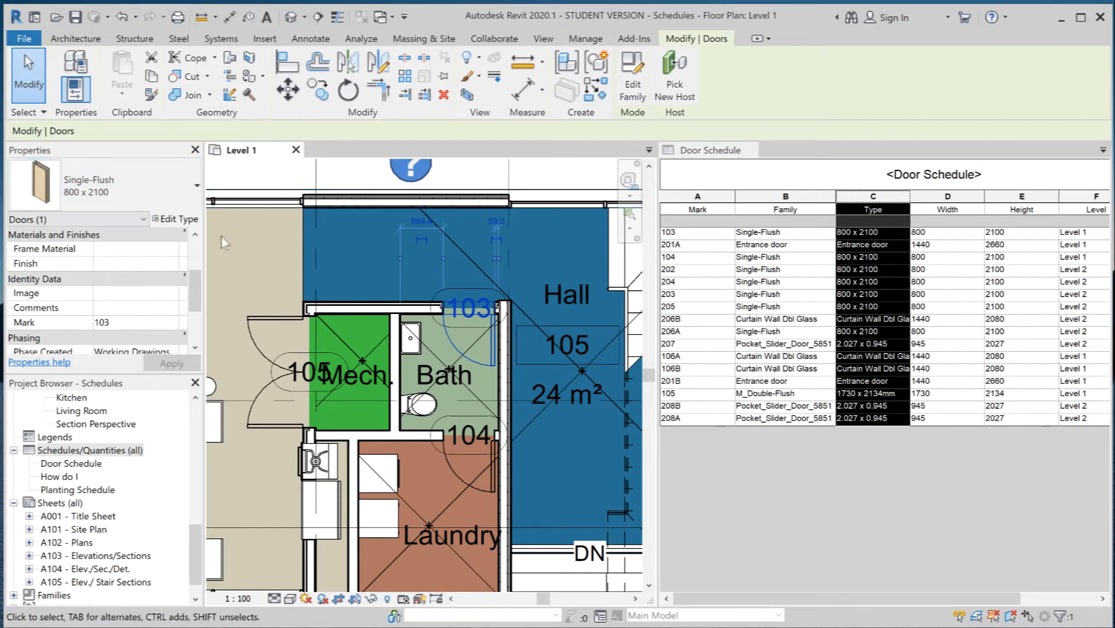
click(194, 199)
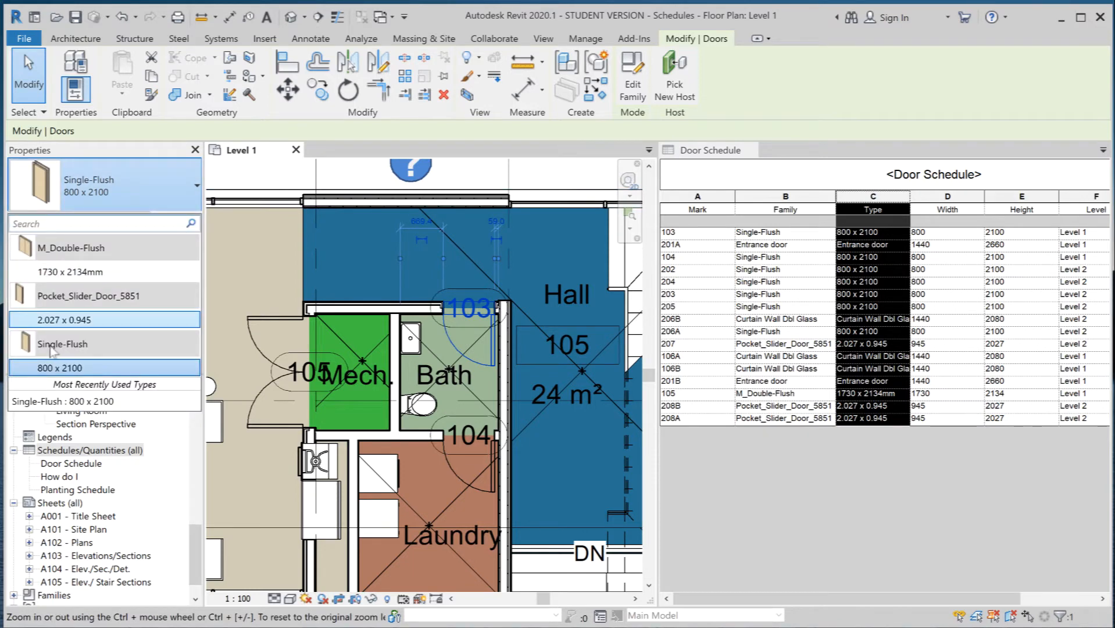
mouse_move(82, 375)
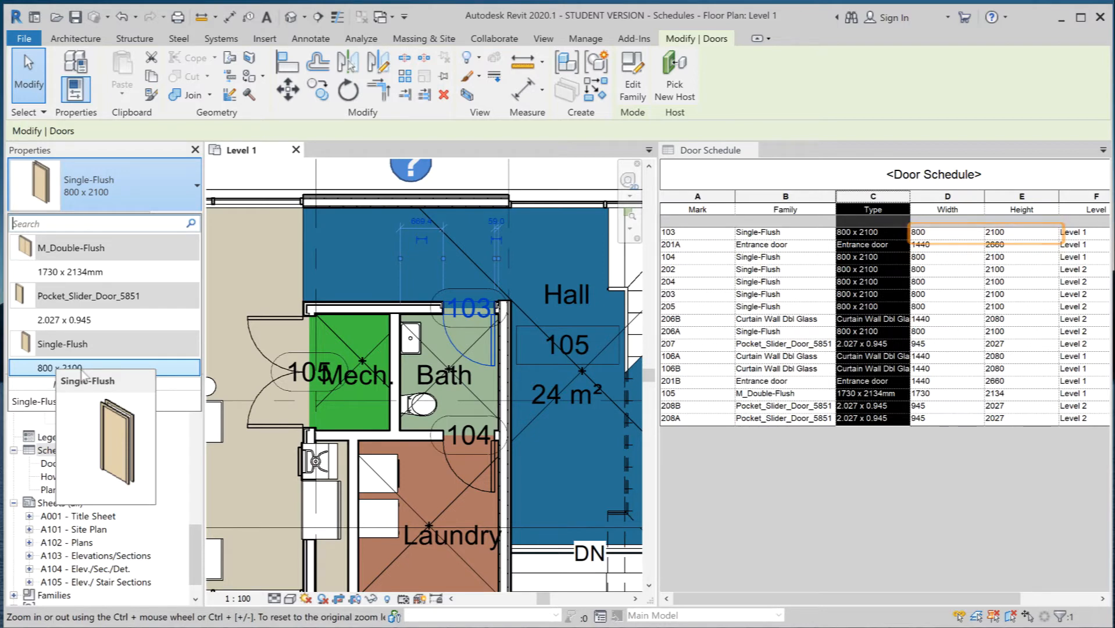
click(154, 175)
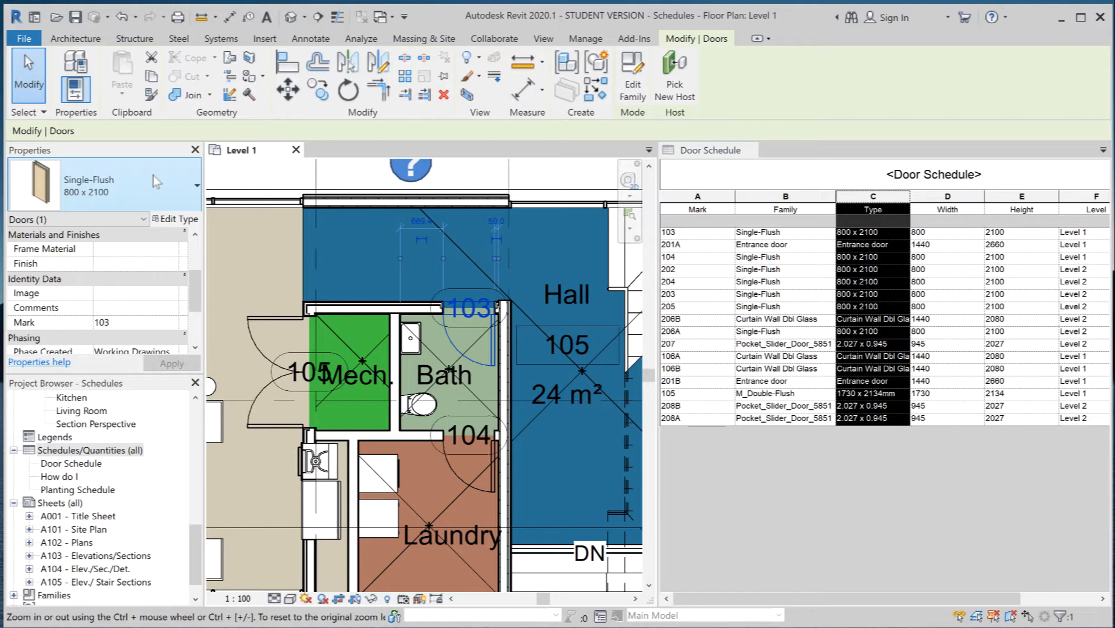
Examine the Height and Width type parameters of door 103 and the Level in its instance properties.
click(180, 221)
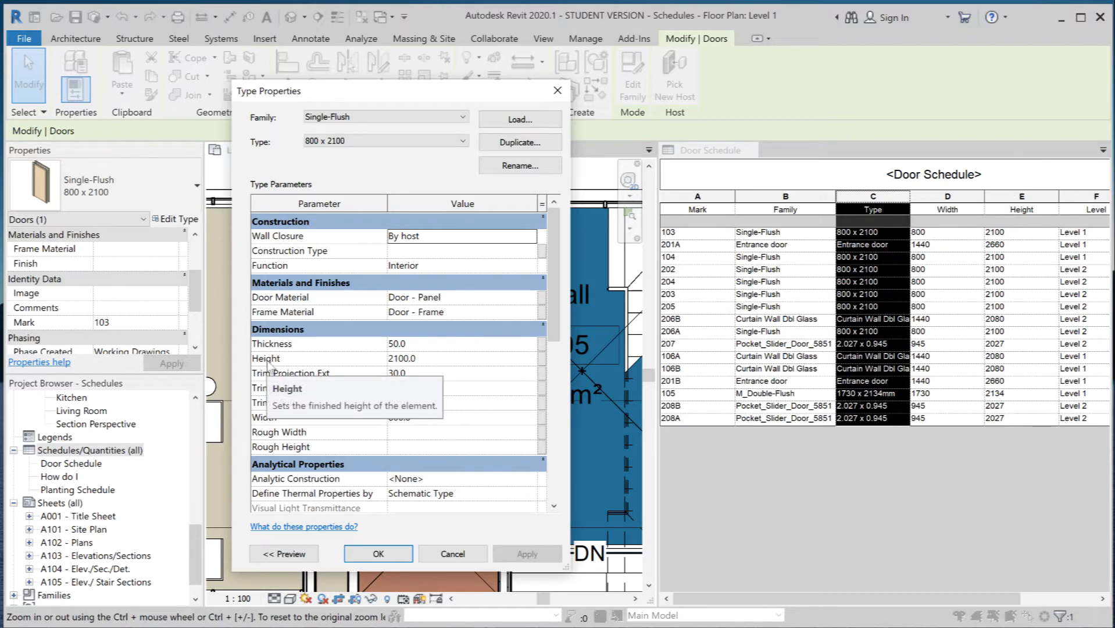
click(389, 555)
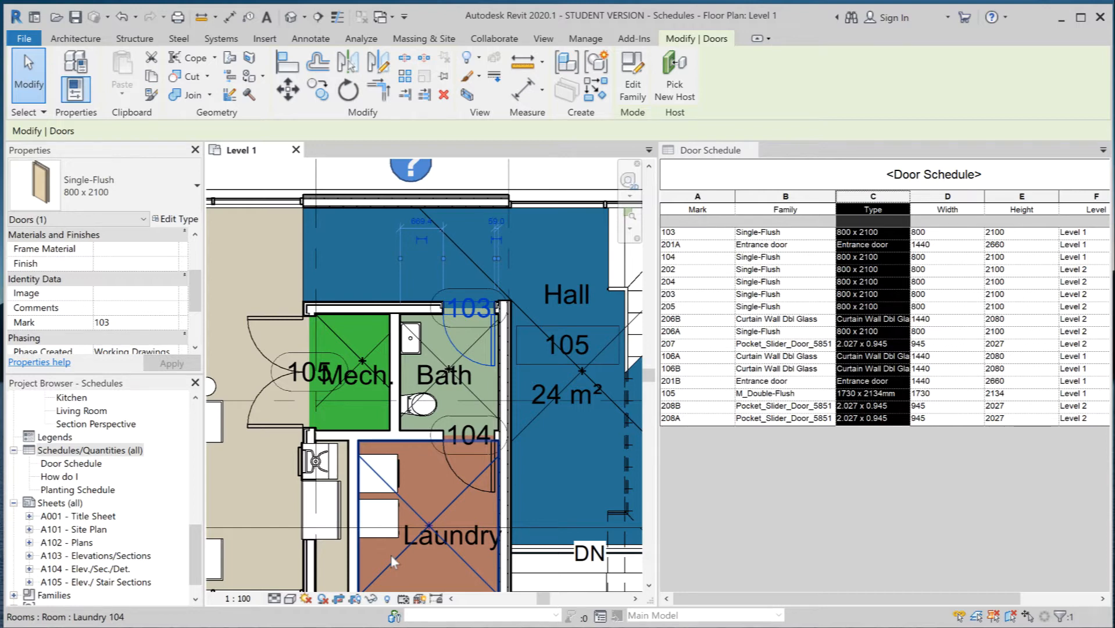
scroll(196, 309, down, 1)
drag(196, 308, 197, 271)
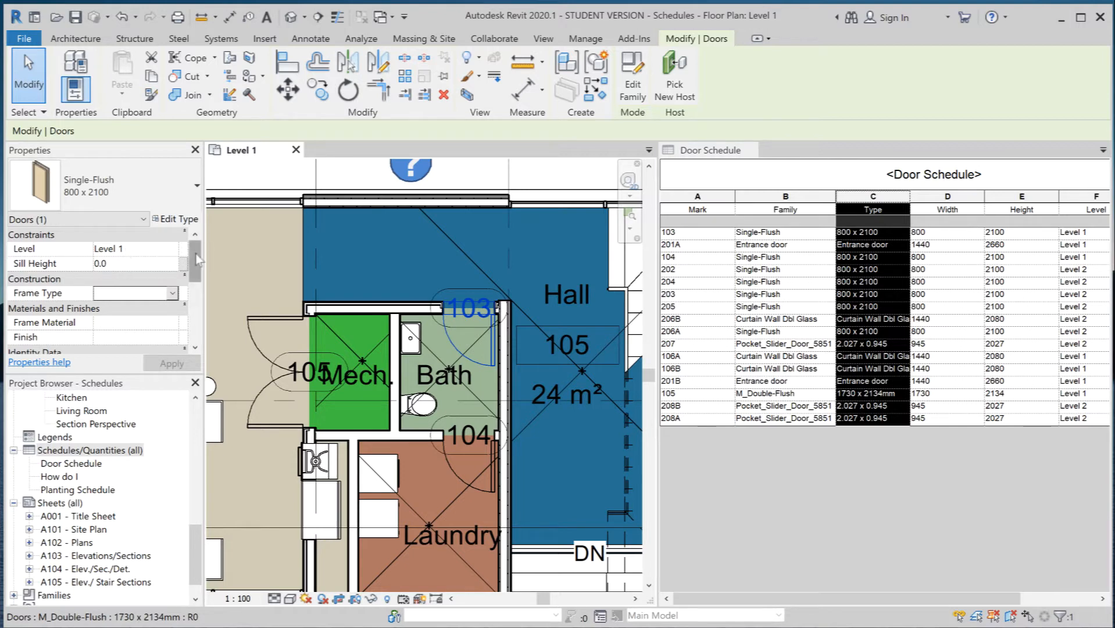
Set the Comments property of door 103 to "Hello" and apply it.
drag(196, 258, 194, 297)
click(106, 295)
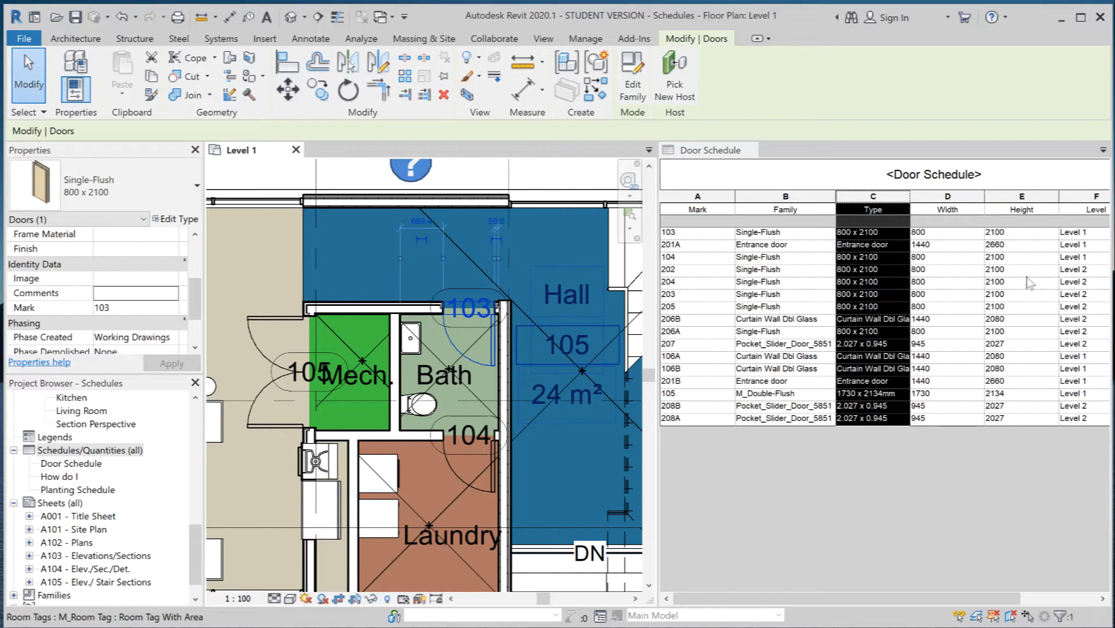
click(108, 294)
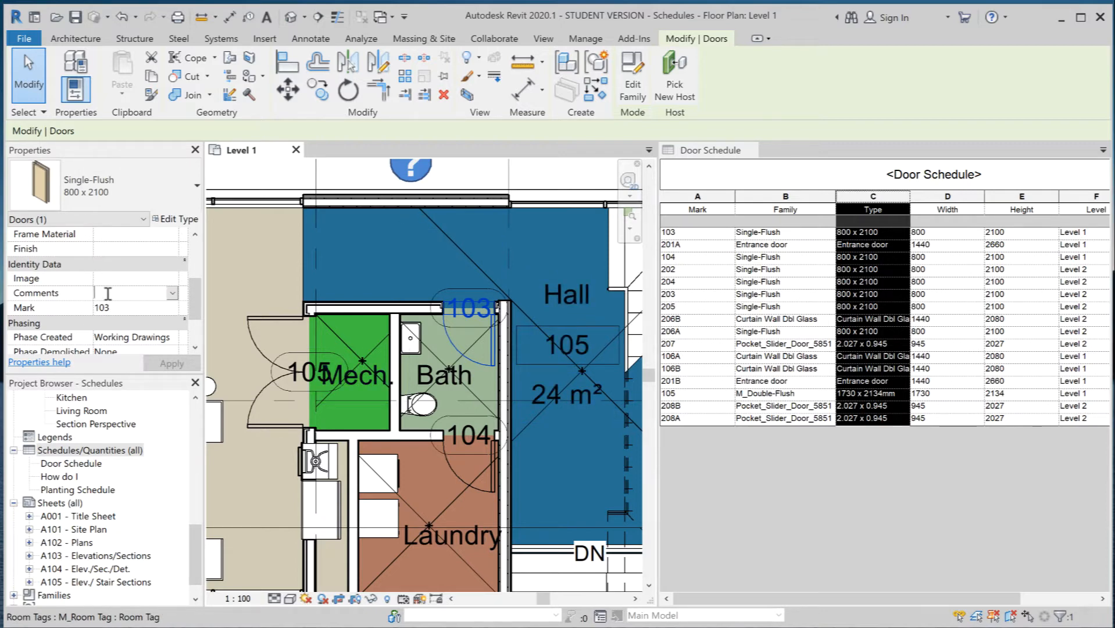
text(He)
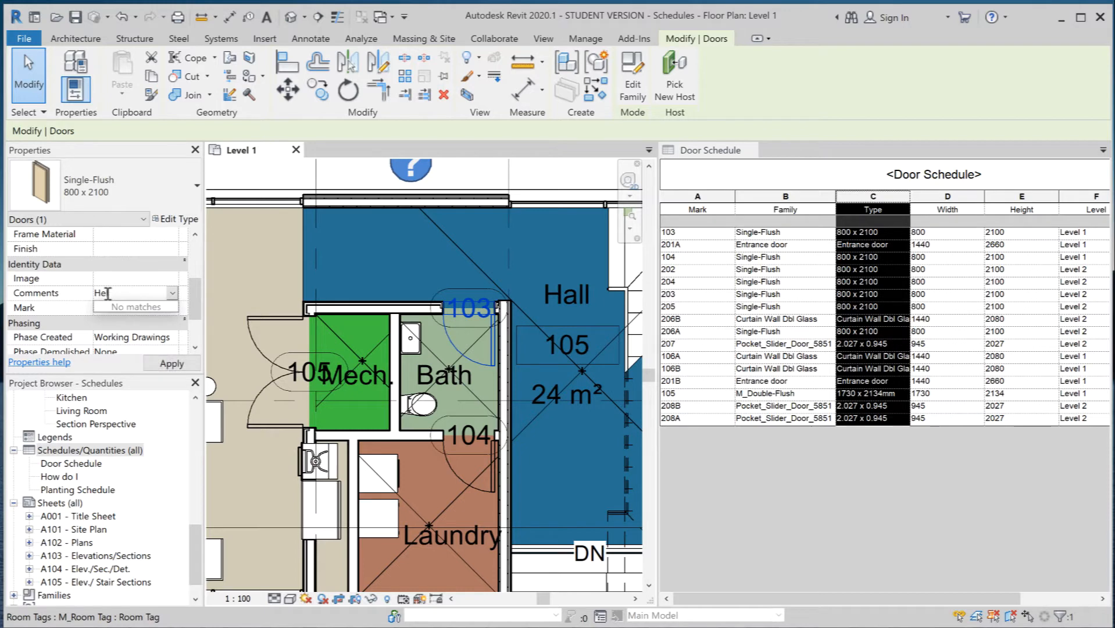
text(llo)
click(174, 364)
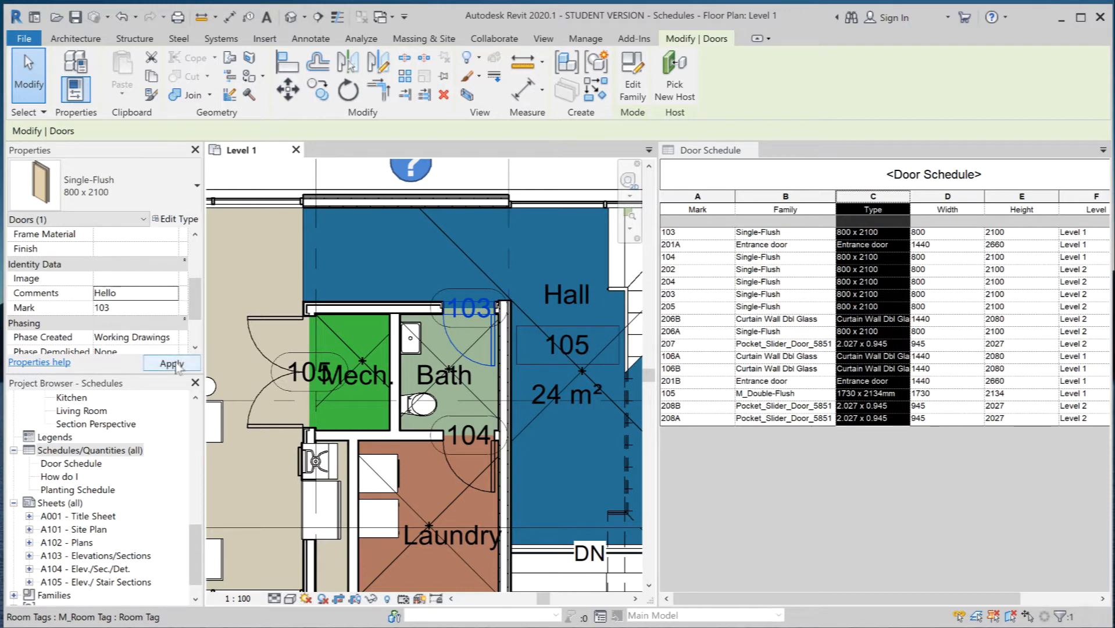
In the door schedule, extend the comment for door 103 to "Hello there".
click(914, 551)
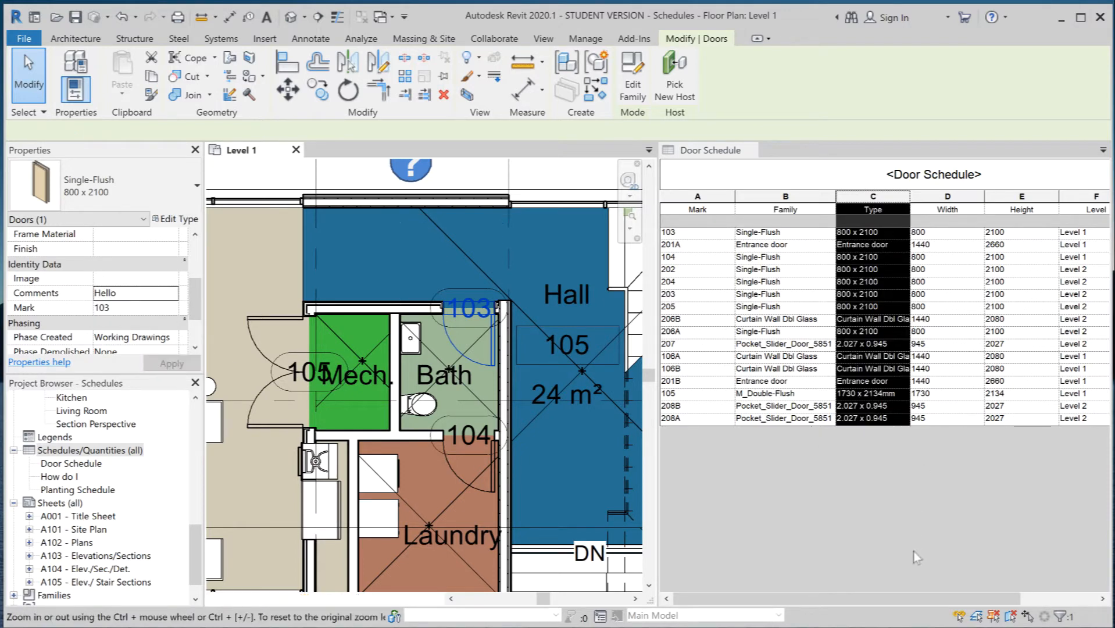
drag(911, 599, 1003, 599)
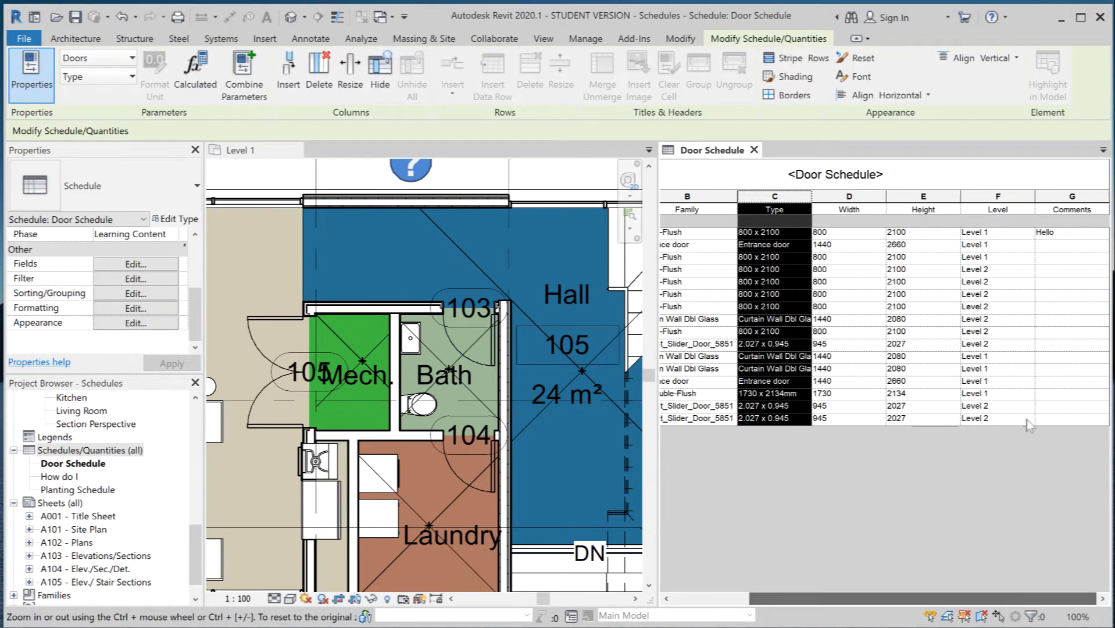
click(1064, 233)
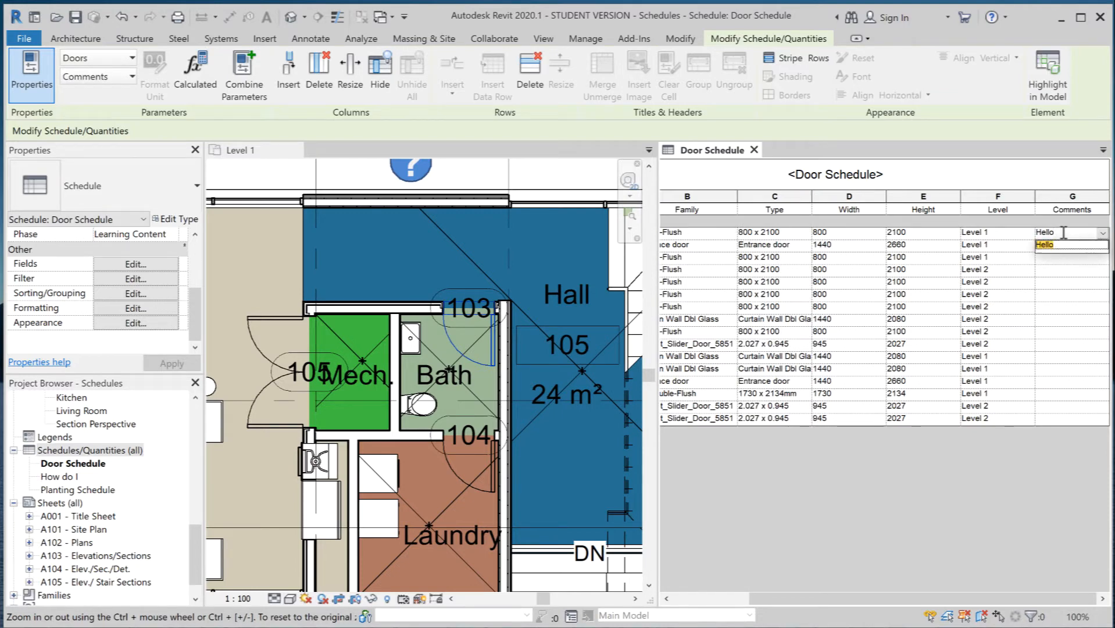
text(there)
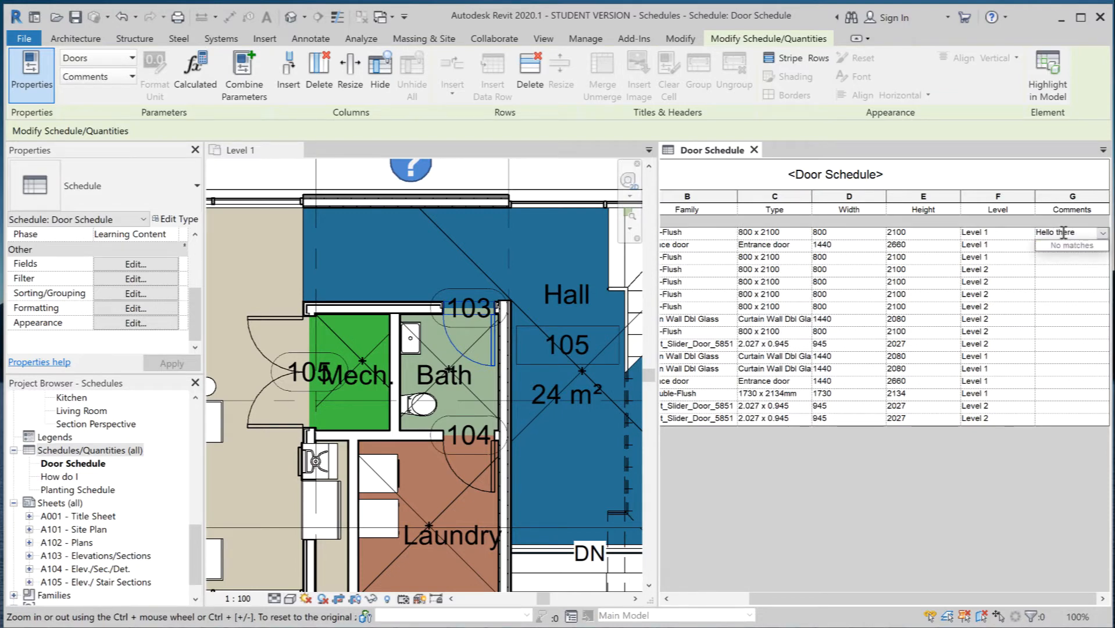
click(1073, 270)
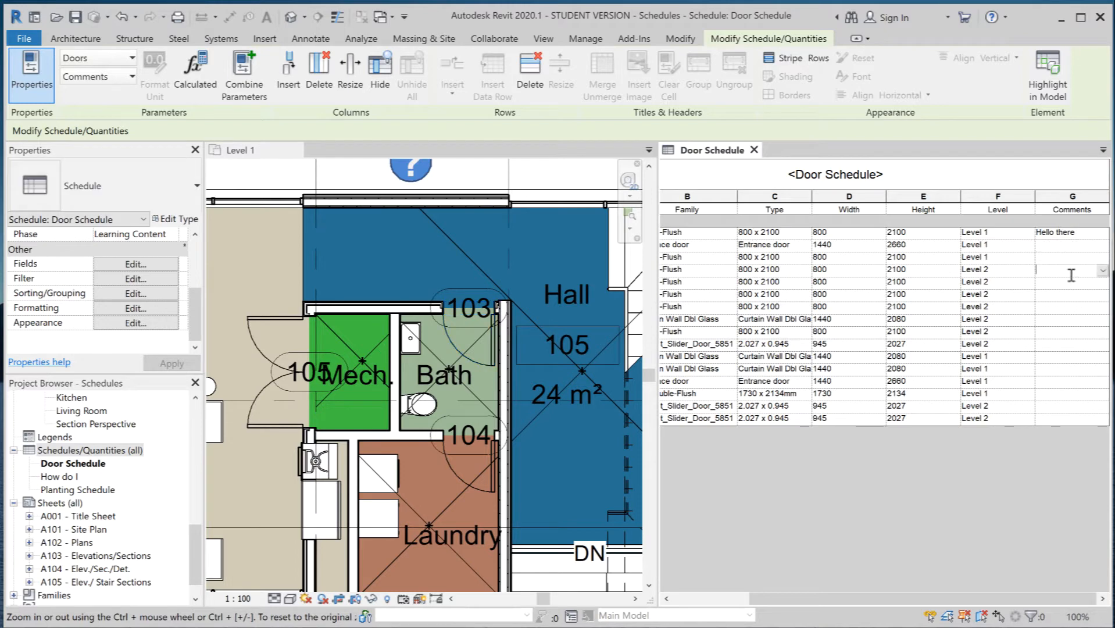
Select door 103 in the floor plan and compare its Comments property with the schedule entry.
click(367, 301)
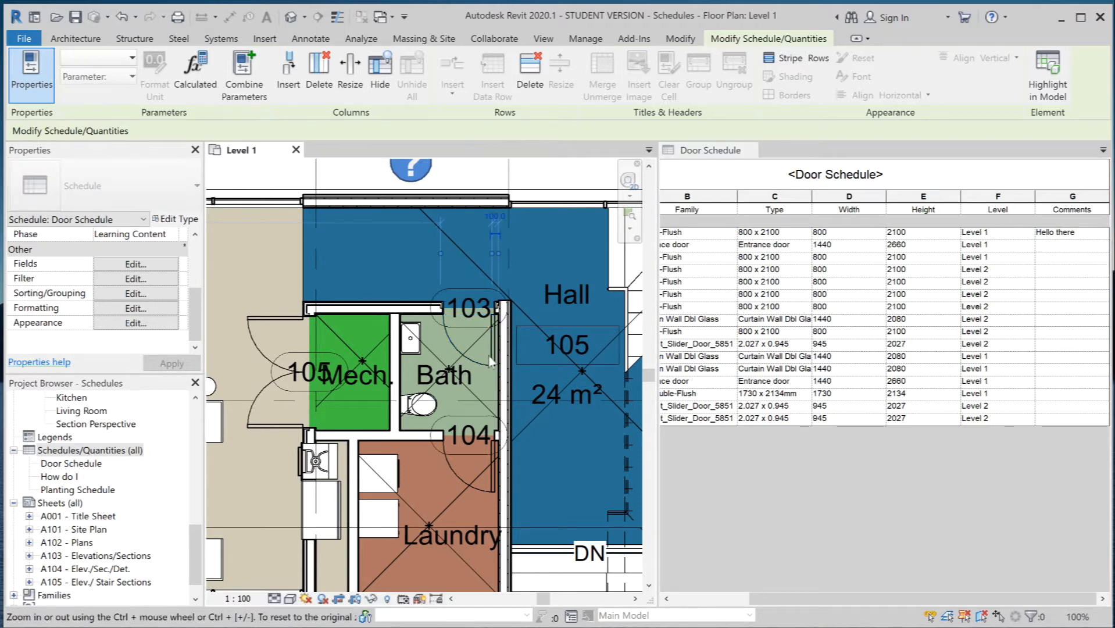
click(491, 360)
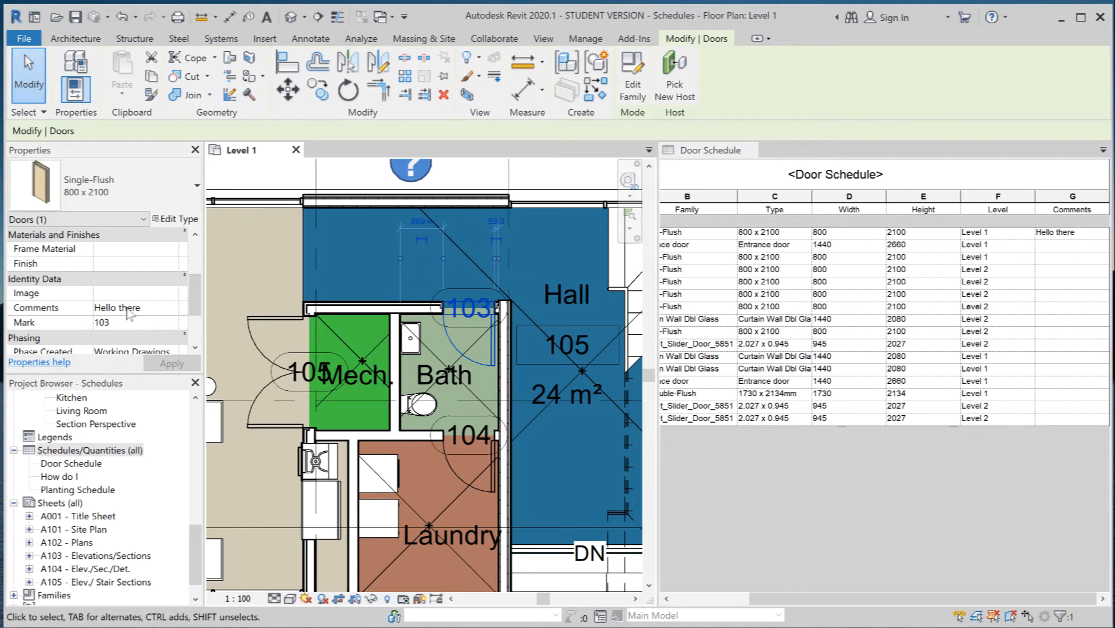
click(744, 466)
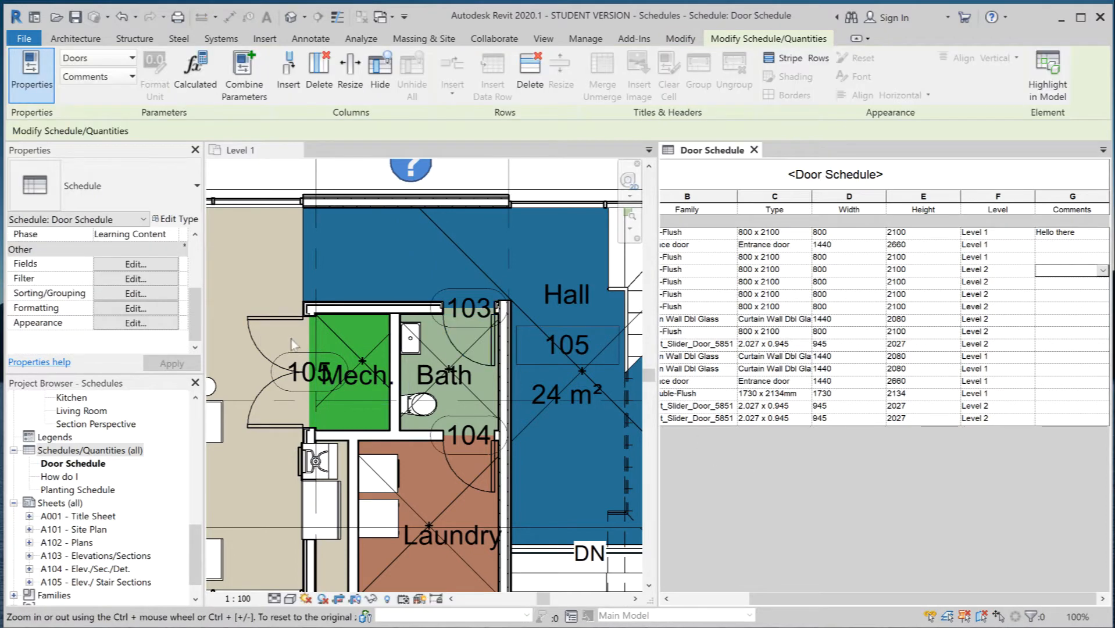
click(495, 358)
click(495, 359)
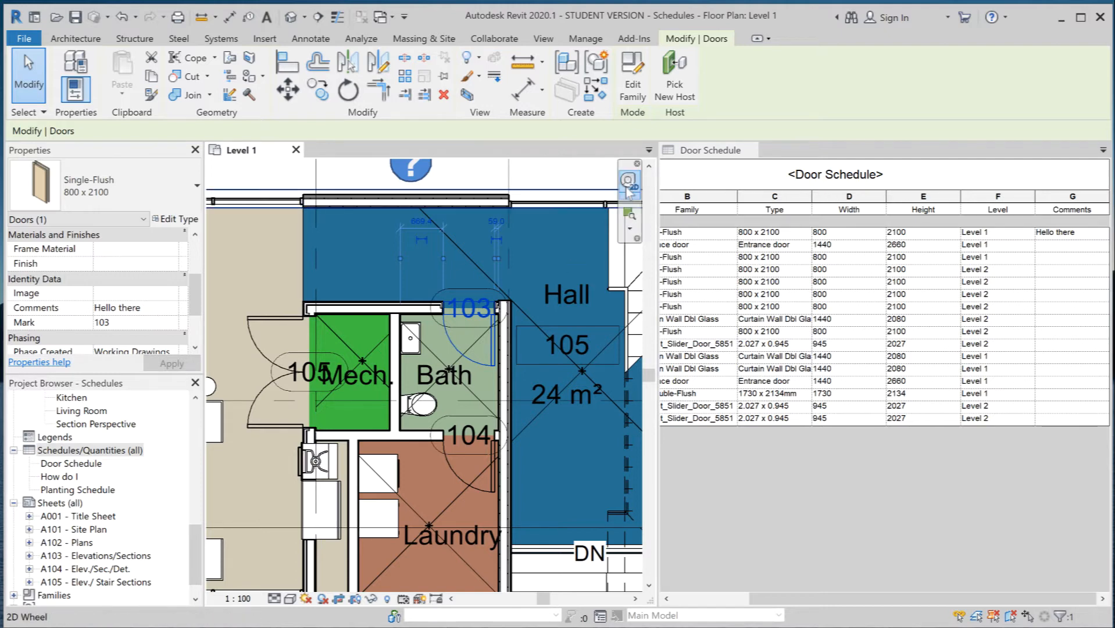
click(728, 180)
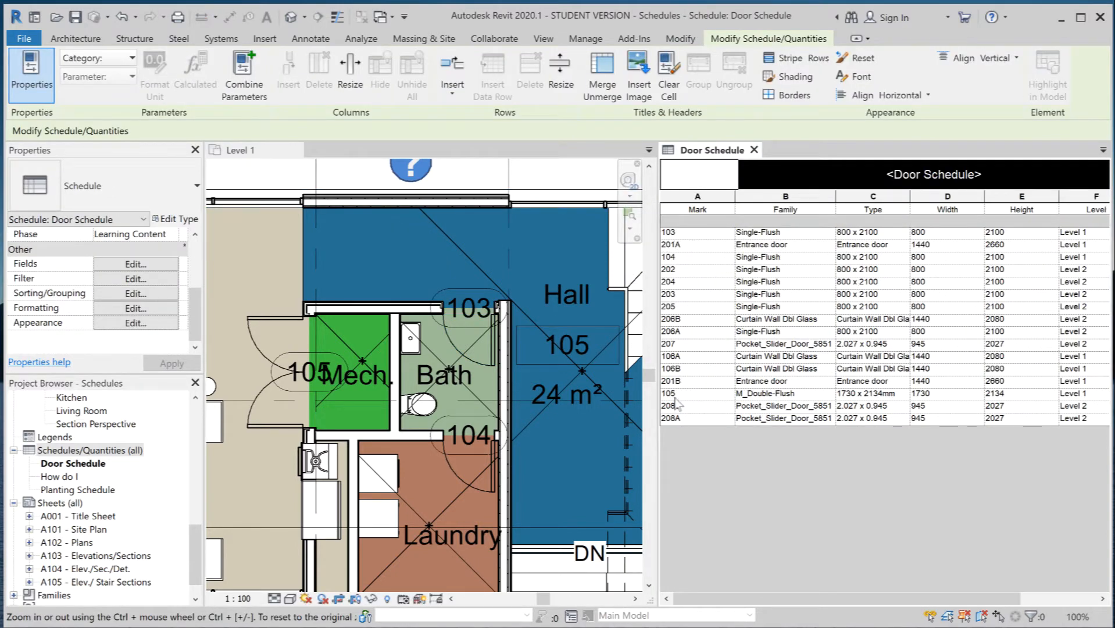
Highlight door 105 from the door schedule in the model and cycle through the site plan and elevation views that show it.
click(692, 395)
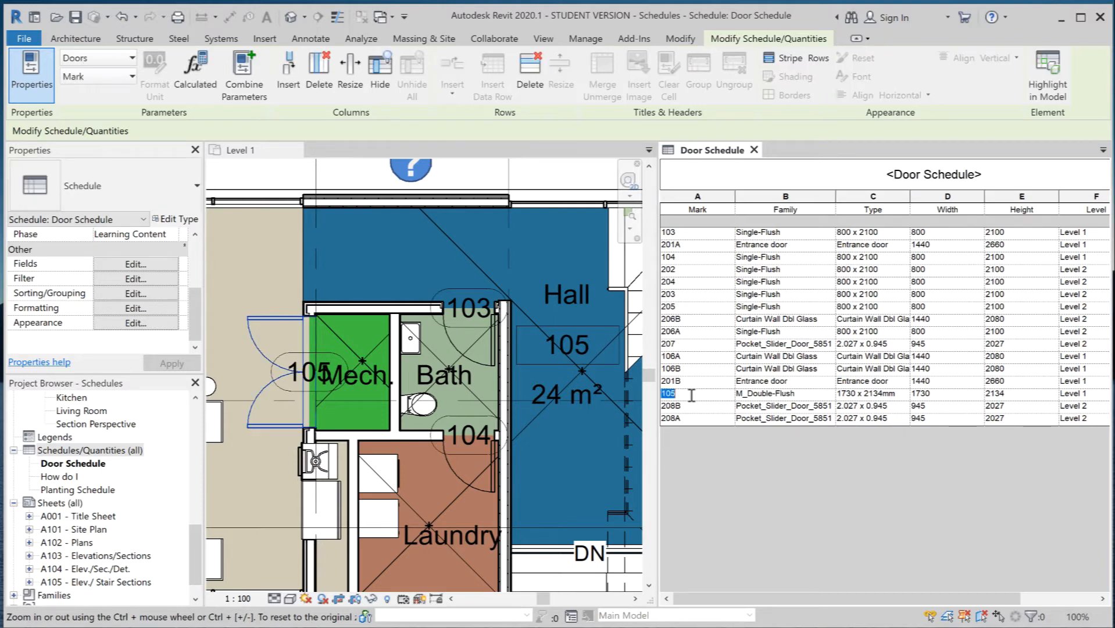
click(1036, 72)
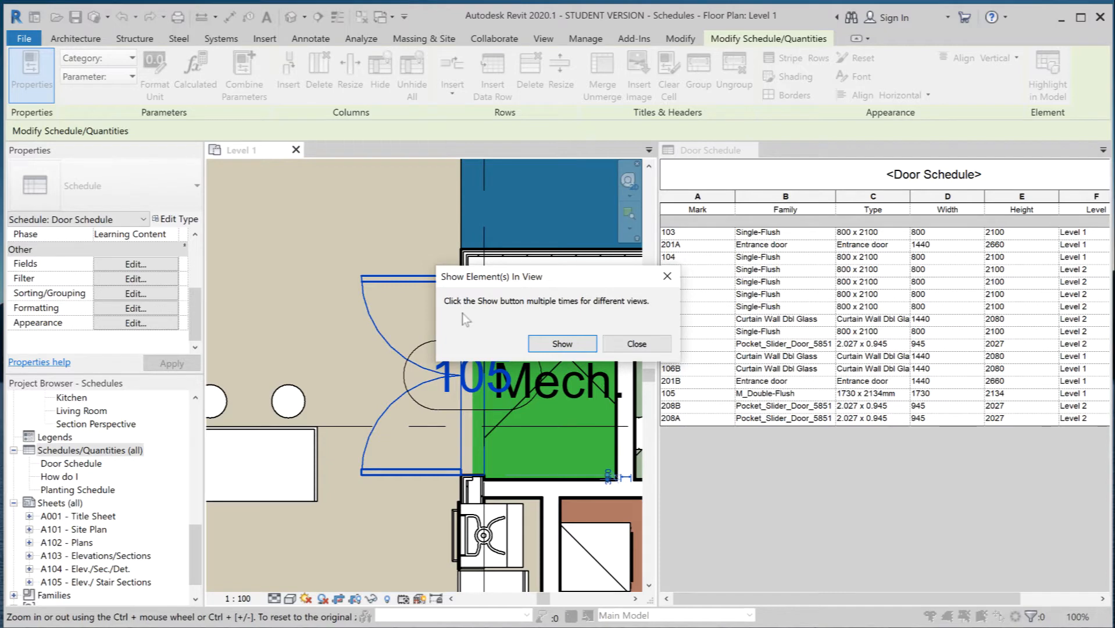
click(569, 347)
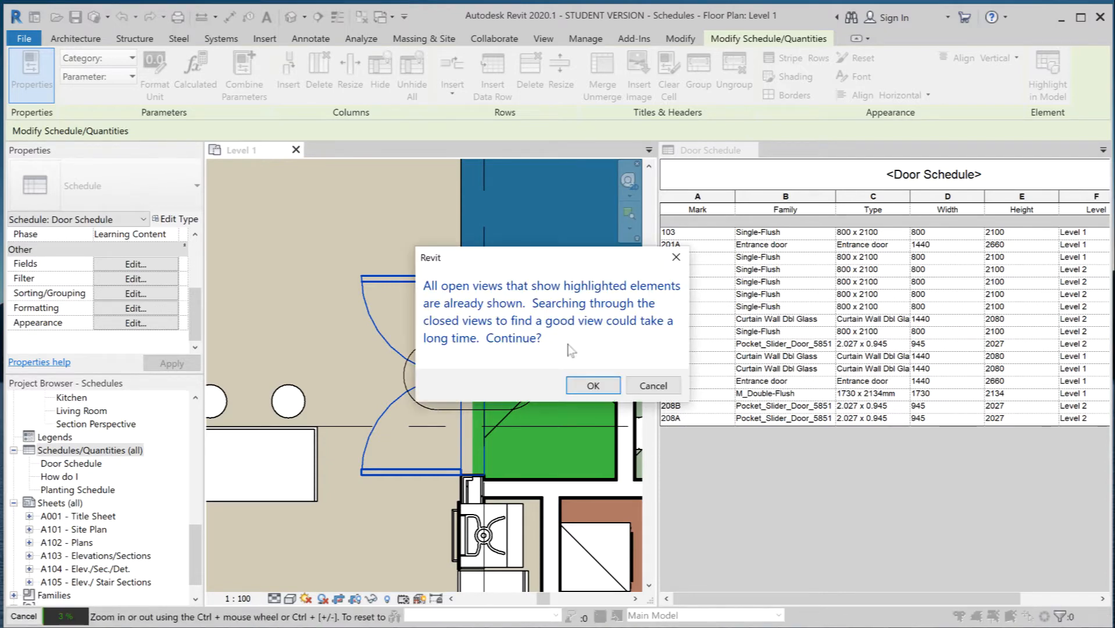
click(593, 385)
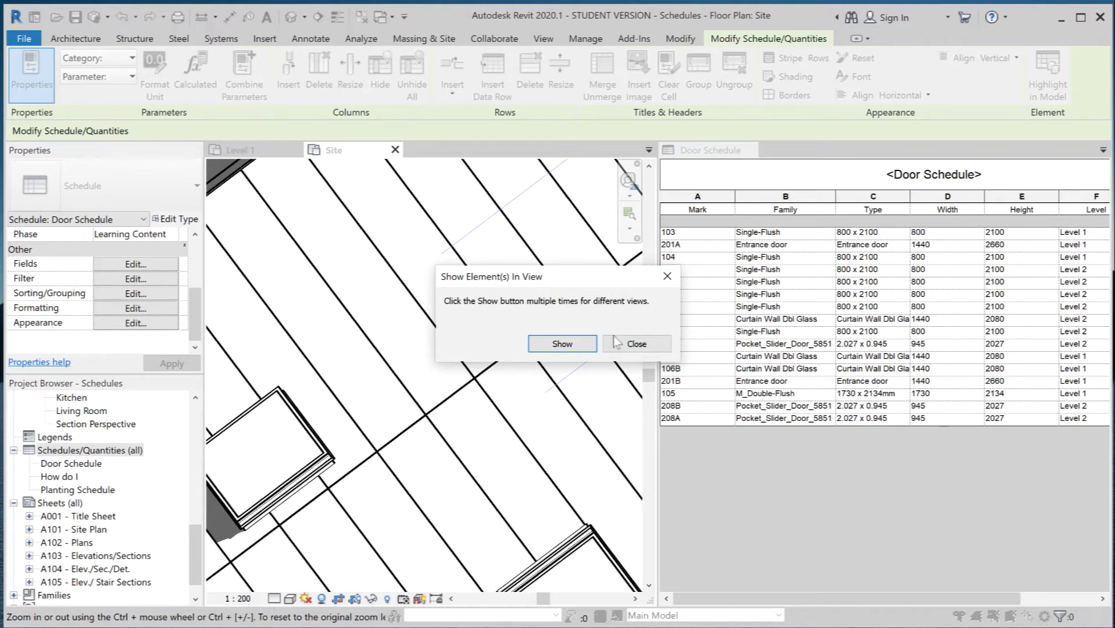
click(570, 344)
click(574, 348)
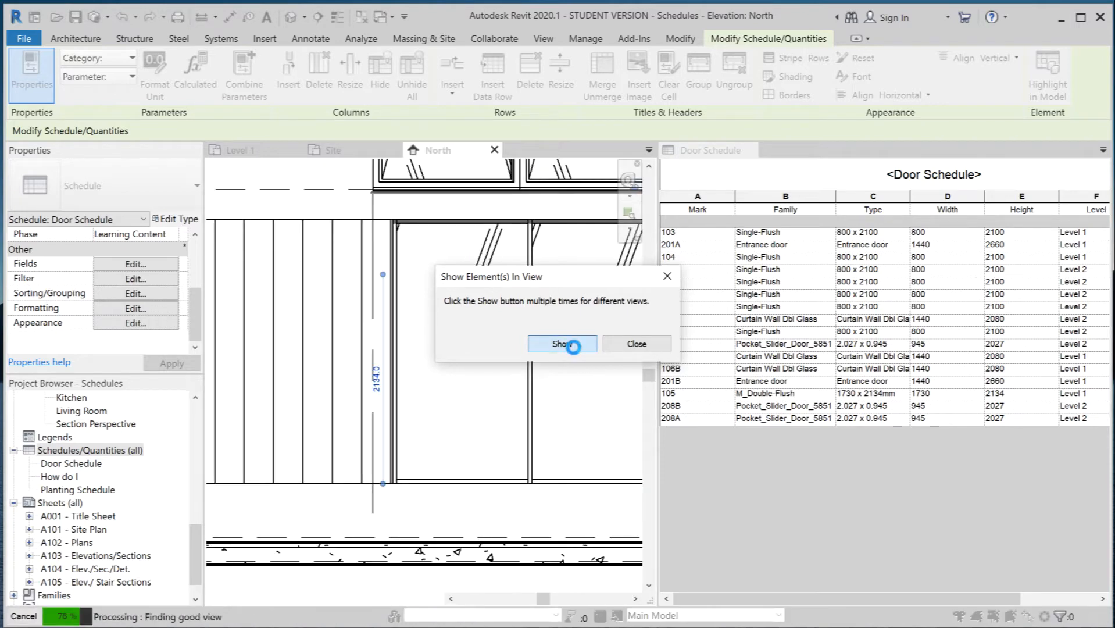
click(573, 348)
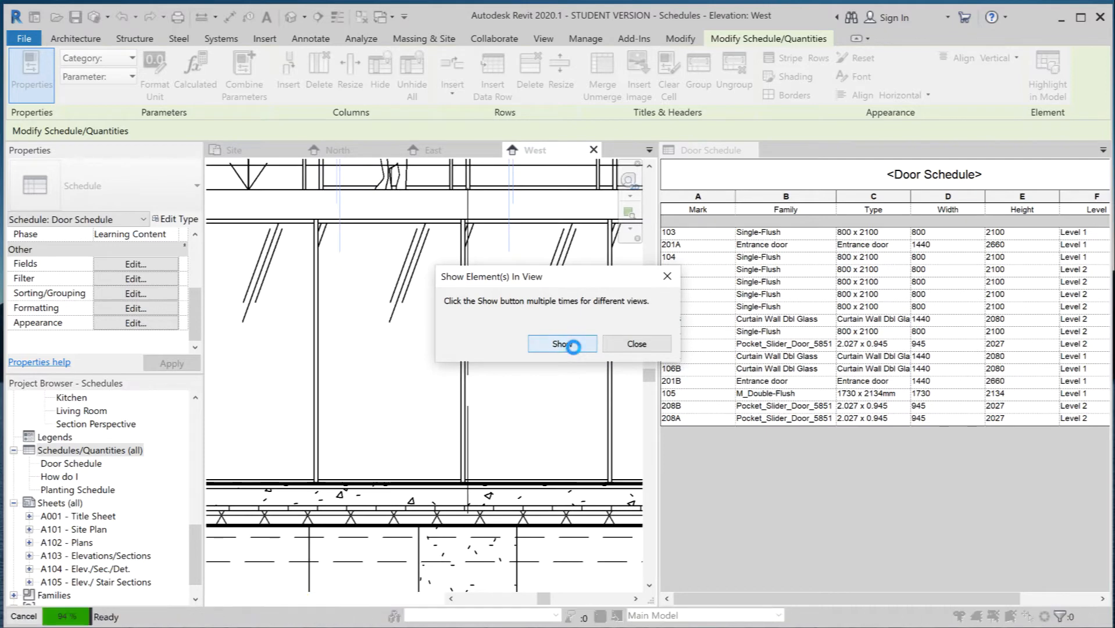
click(562, 344)
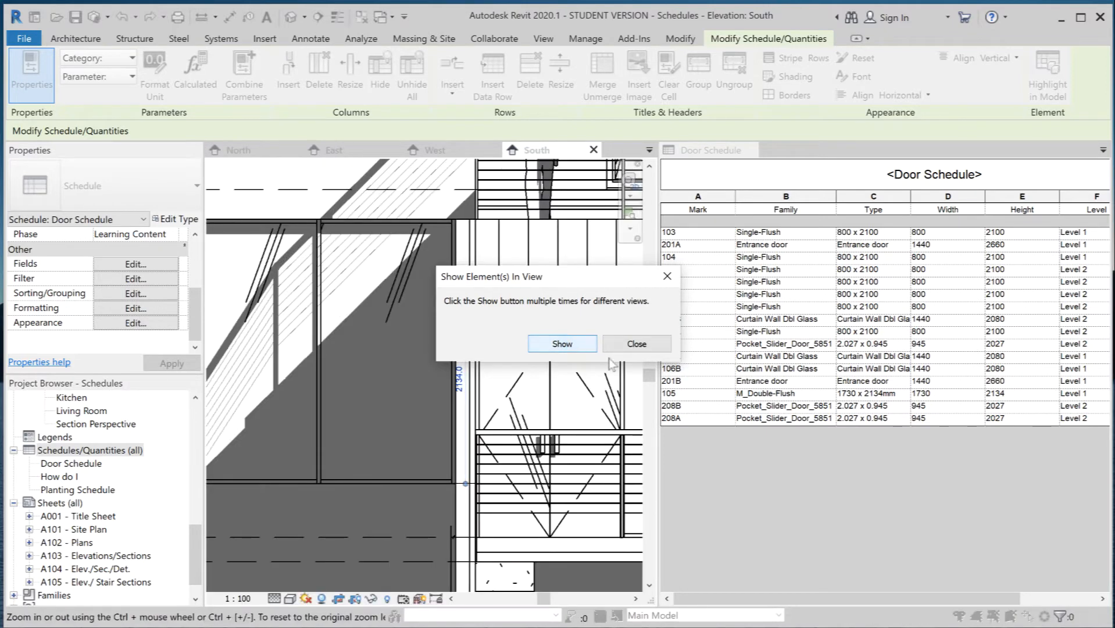
click(638, 346)
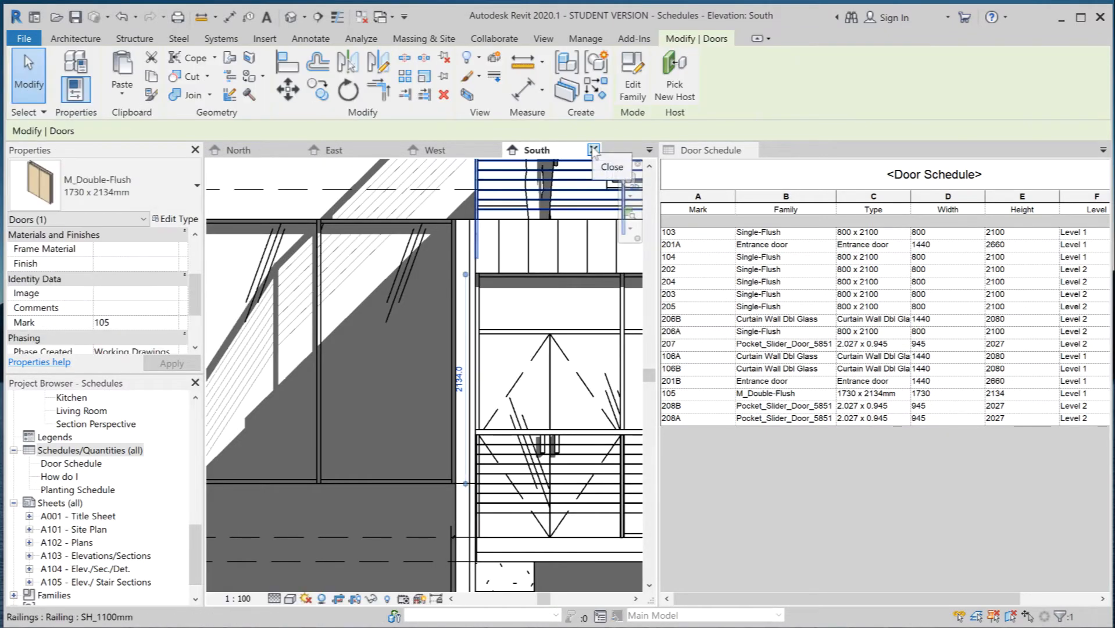
Close the South, West, East and North elevations and the Site plan, keeping the Level 1 plan and door schedule open.
click(594, 150)
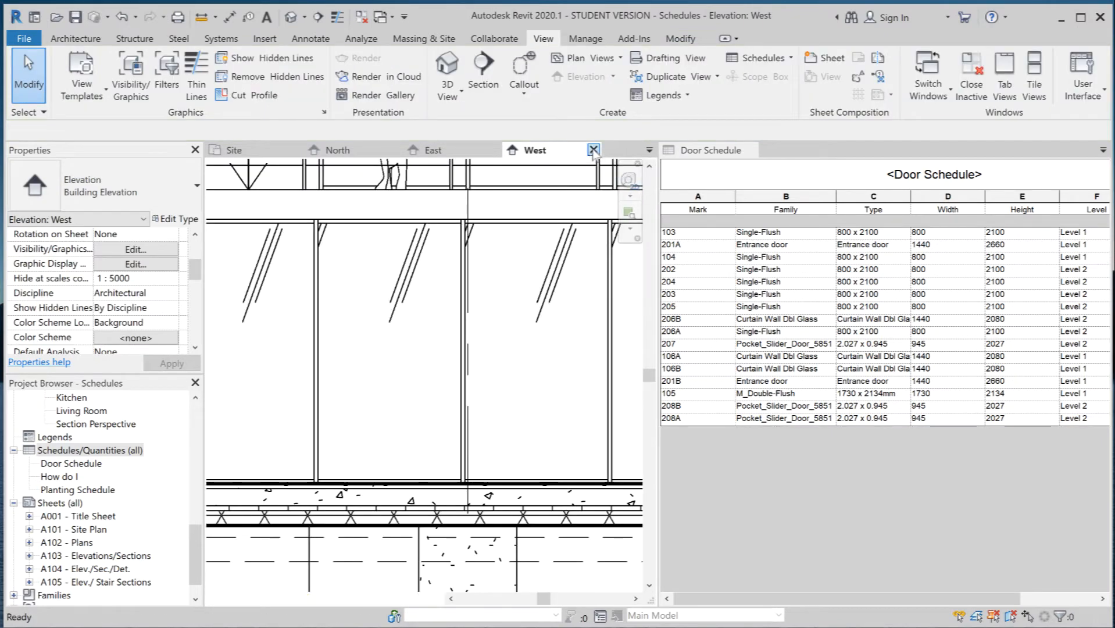
click(593, 150)
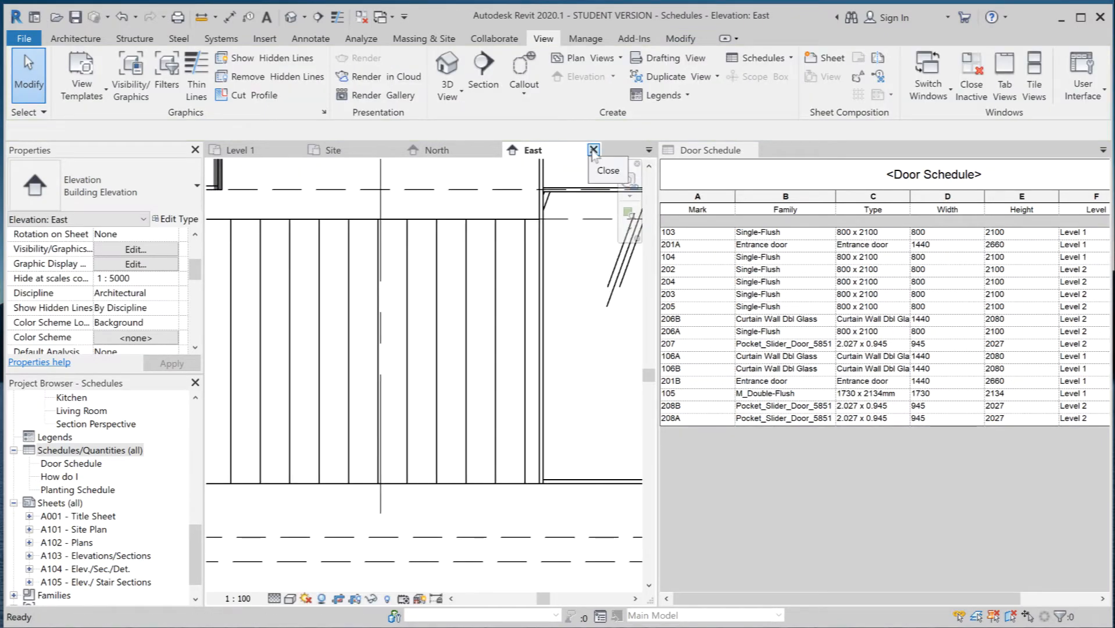
click(593, 150)
click(495, 150)
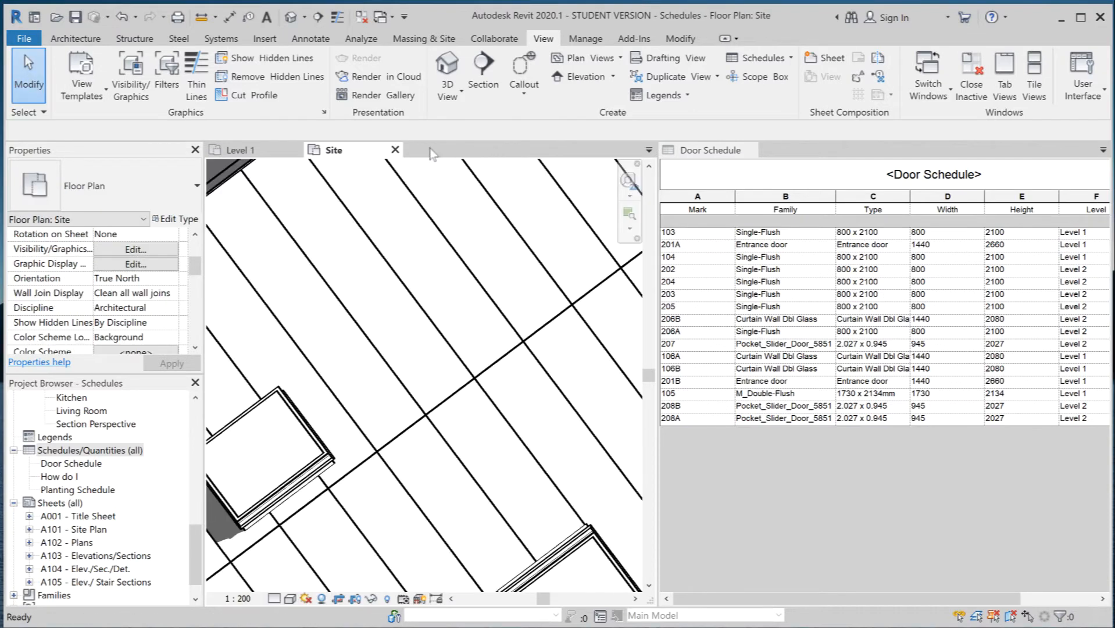
click(395, 150)
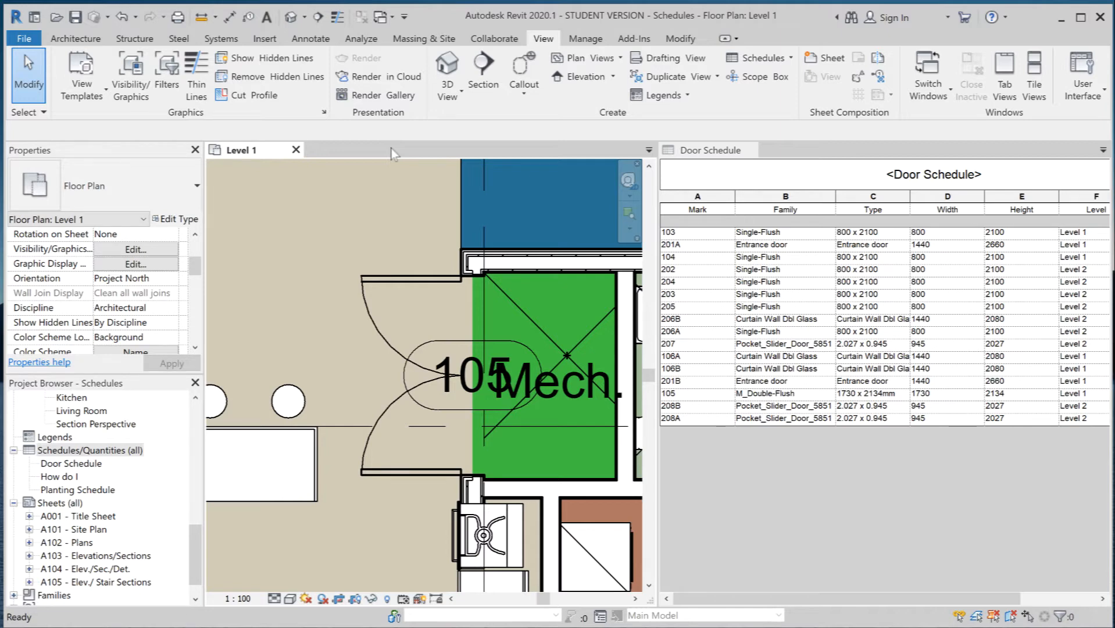
Highlight door 103 from the door schedule in the Level 1 floor plan.
click(701, 234)
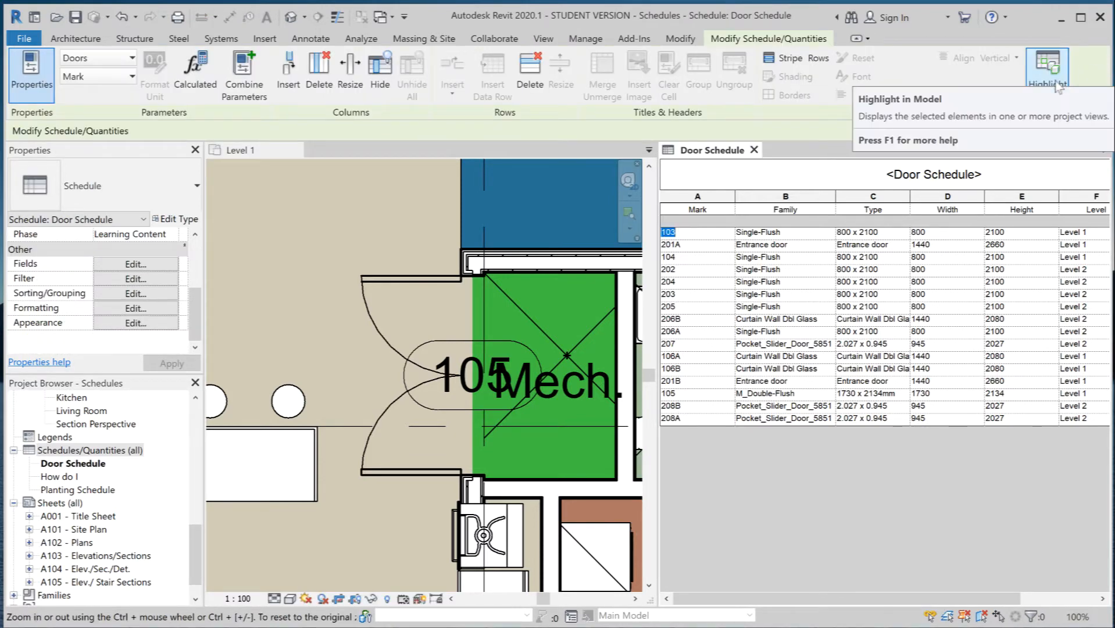
click(1049, 67)
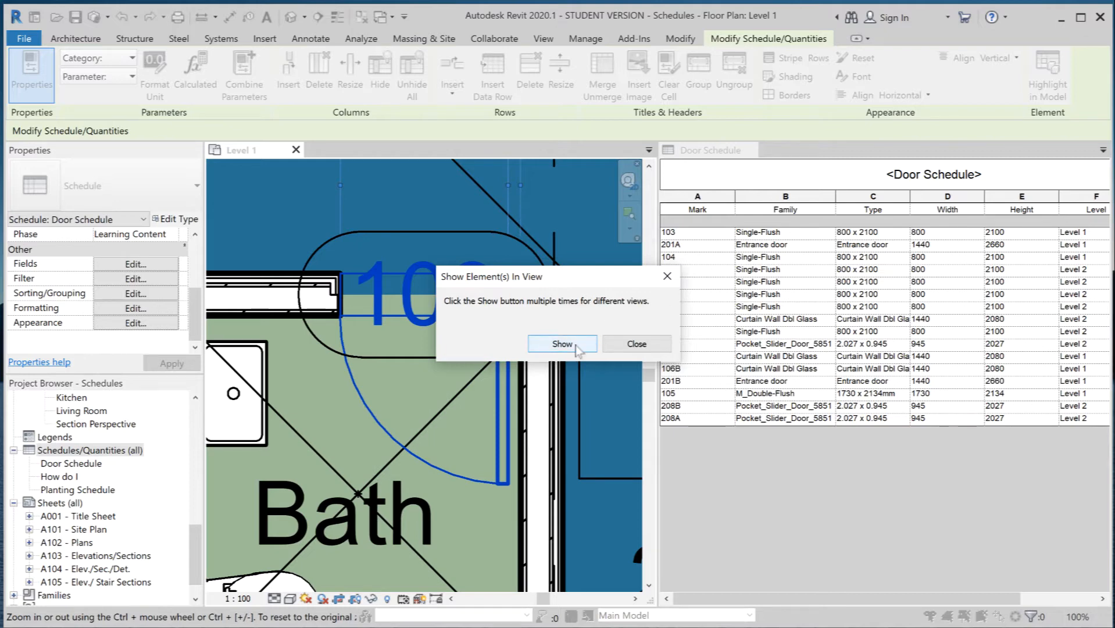
click(636, 345)
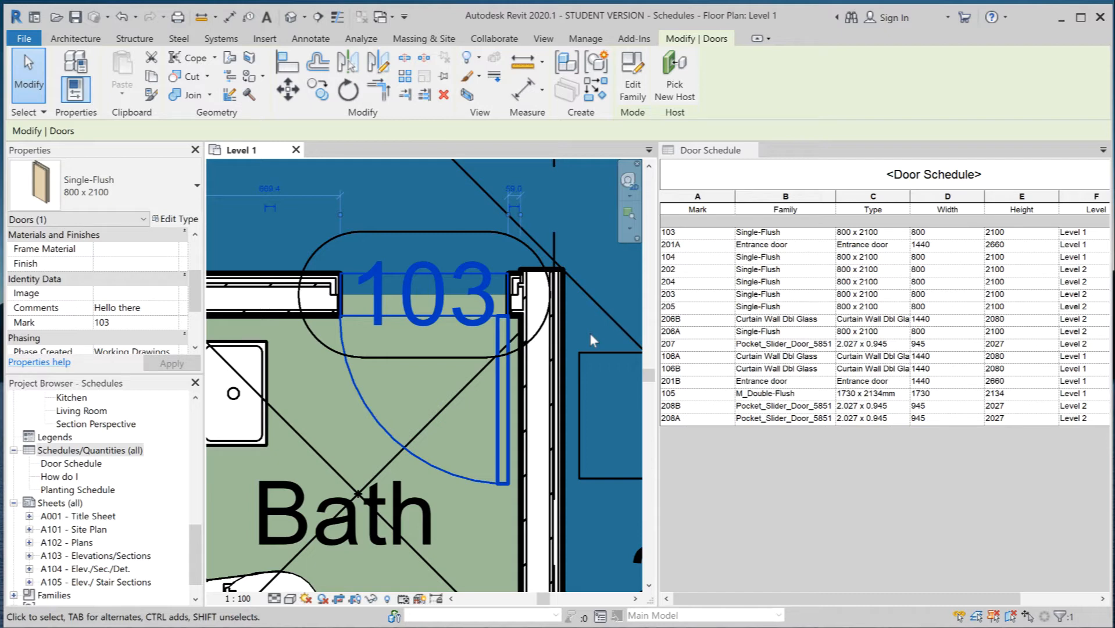
Close the Level 1 floor plan and create a new sheet with the A1 metric titleblock.
click(295, 150)
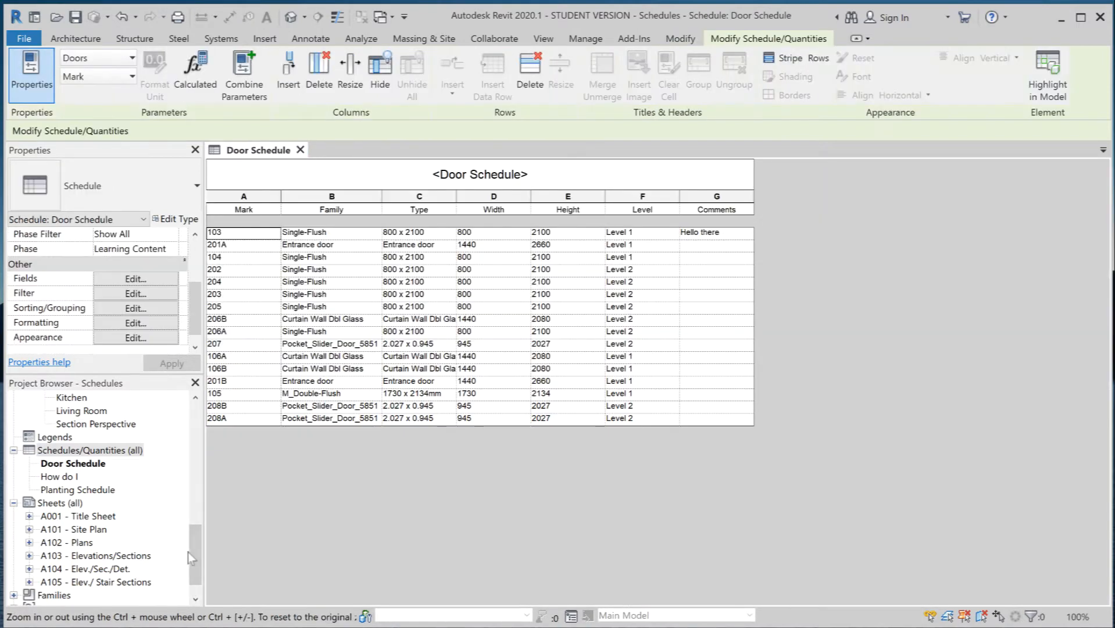
click(56, 504)
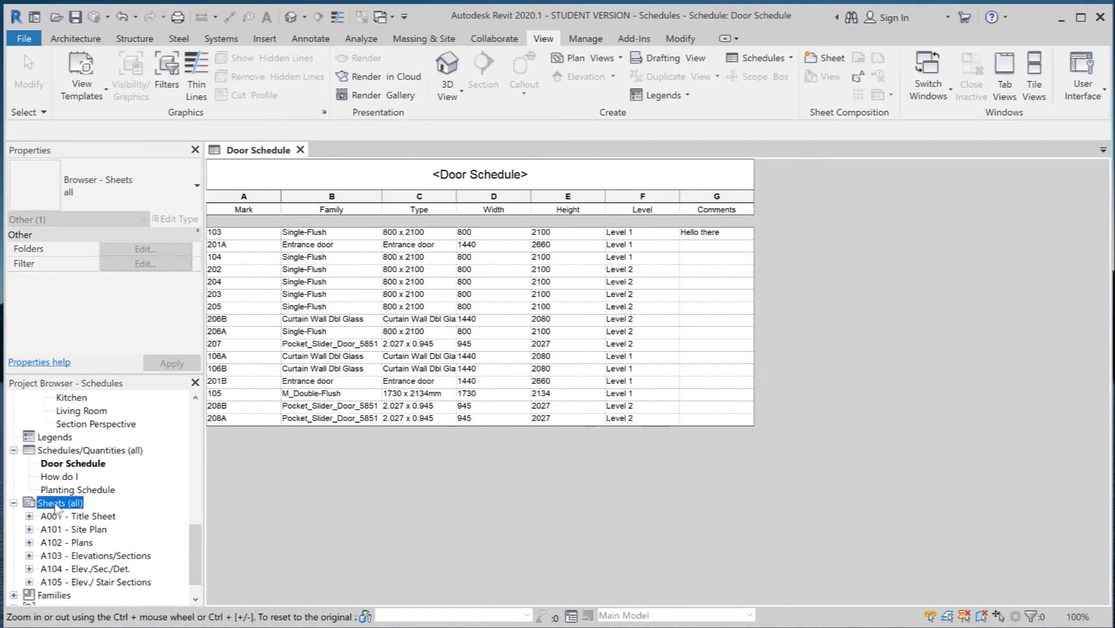
right_click(57, 506)
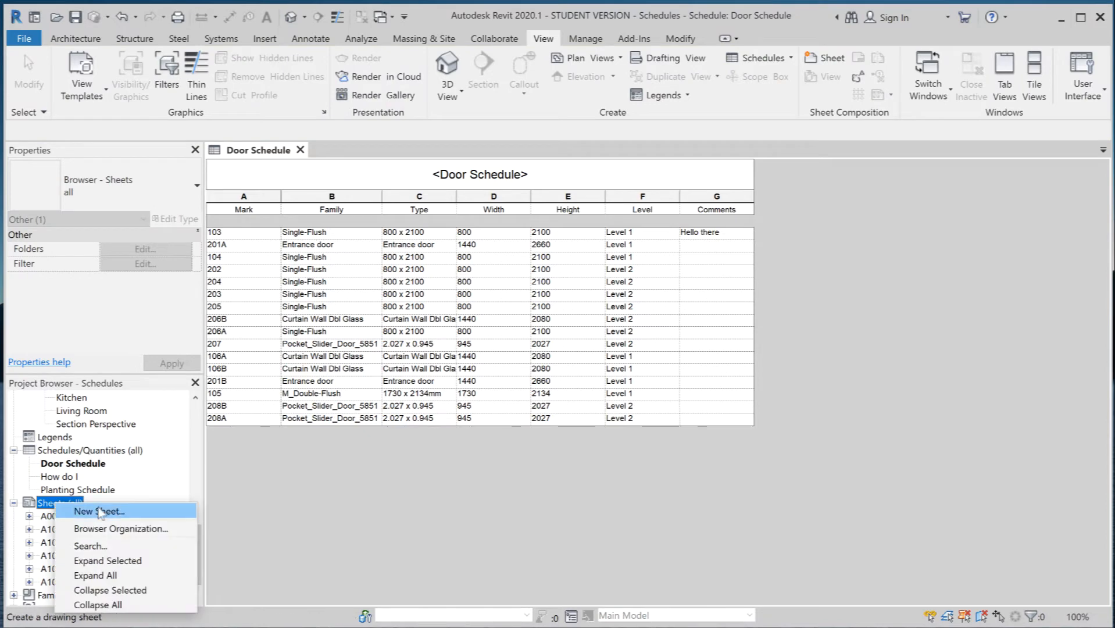
click(99, 511)
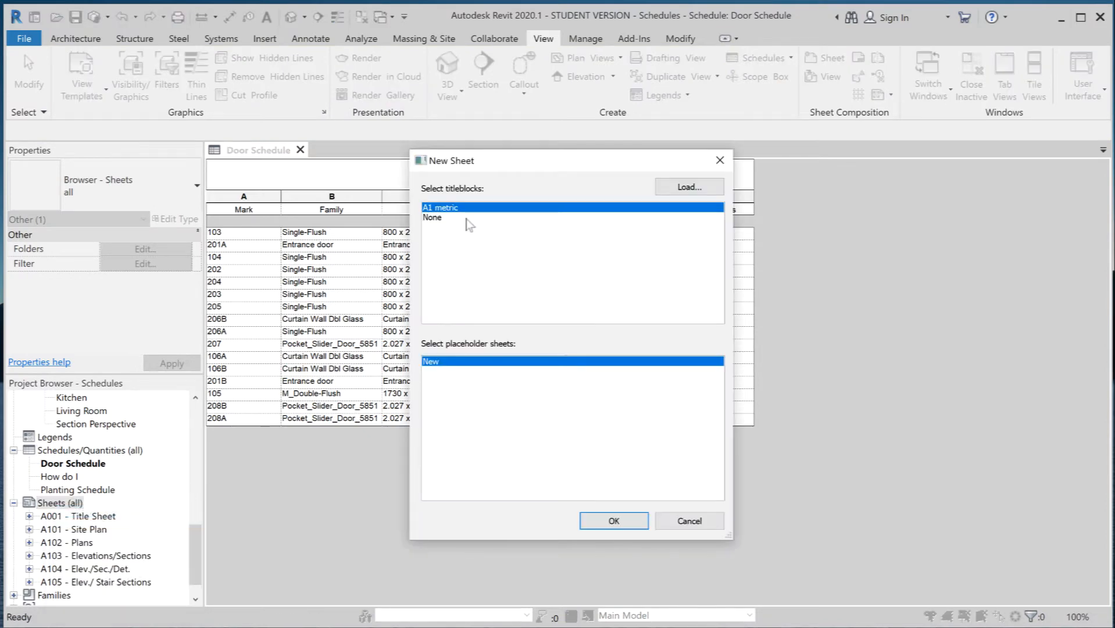
click(613, 522)
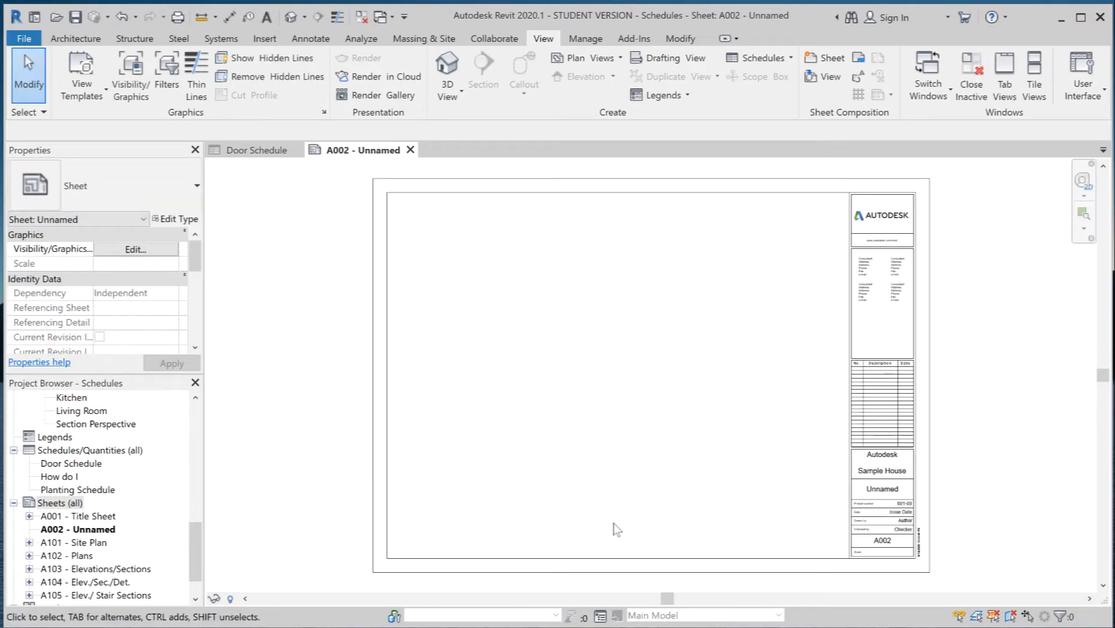
Place the Door Schedule on sheet A002 and move it into the upper-left corner of the sheet's drawing area.
click(50, 464)
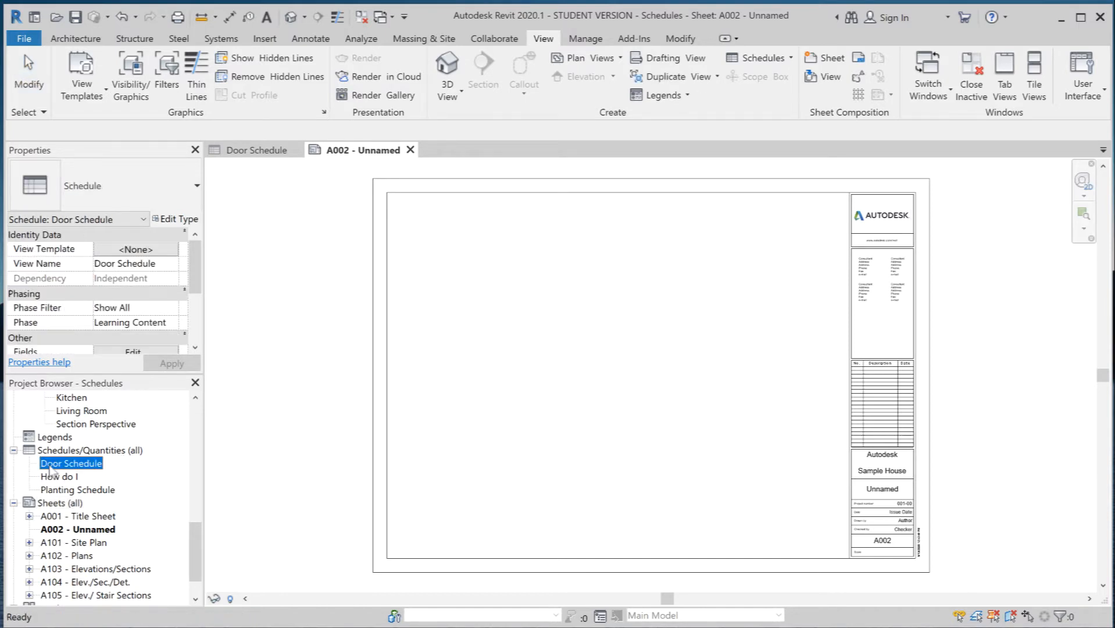
drag(50, 471, 461, 267)
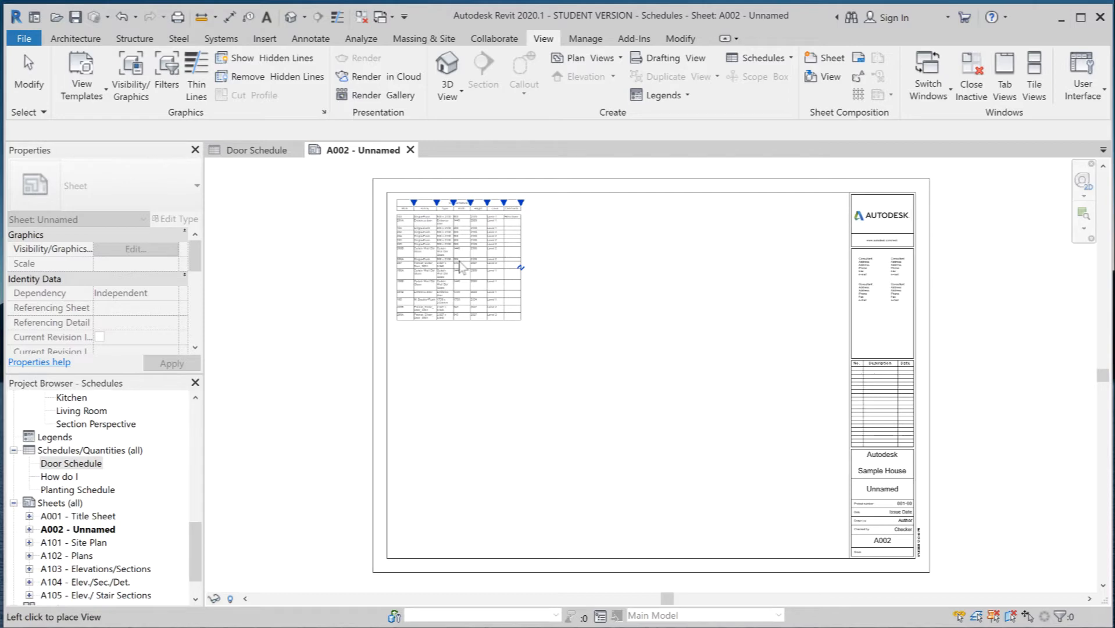
click(461, 268)
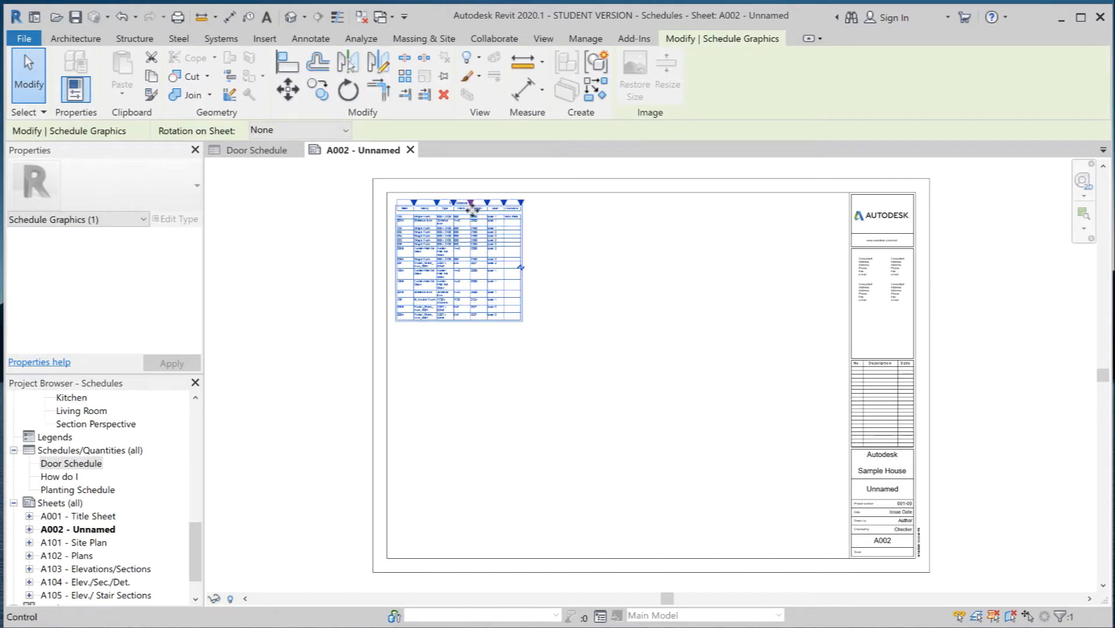
scroll(456, 215, up, 1)
scroll(456, 216, up, 4)
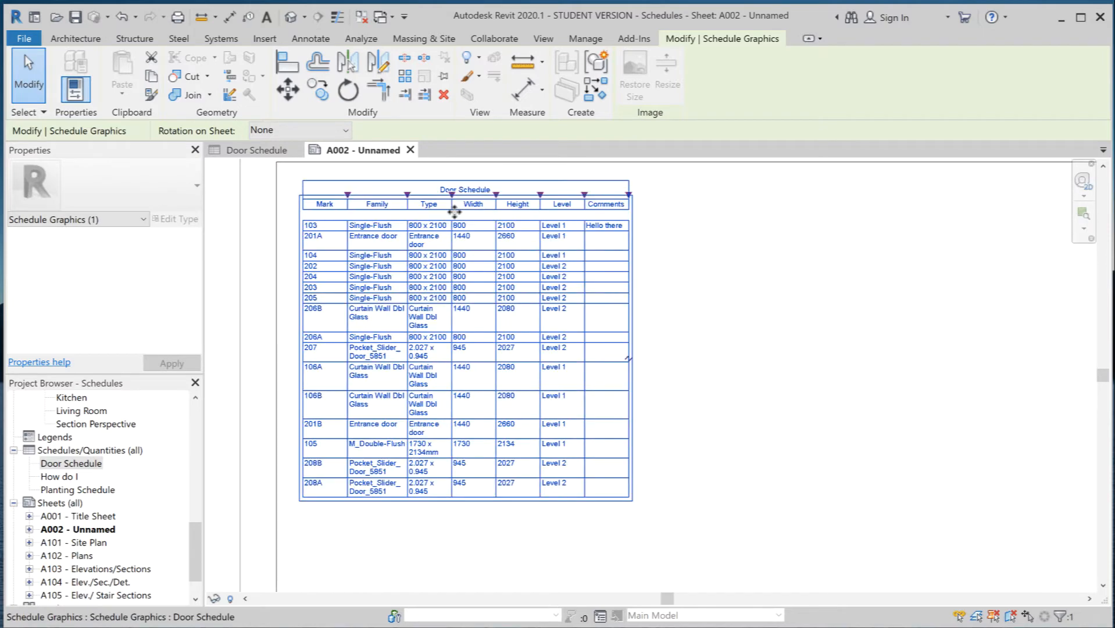
drag(488, 216, 437, 253)
scroll(487, 211, down, 1)
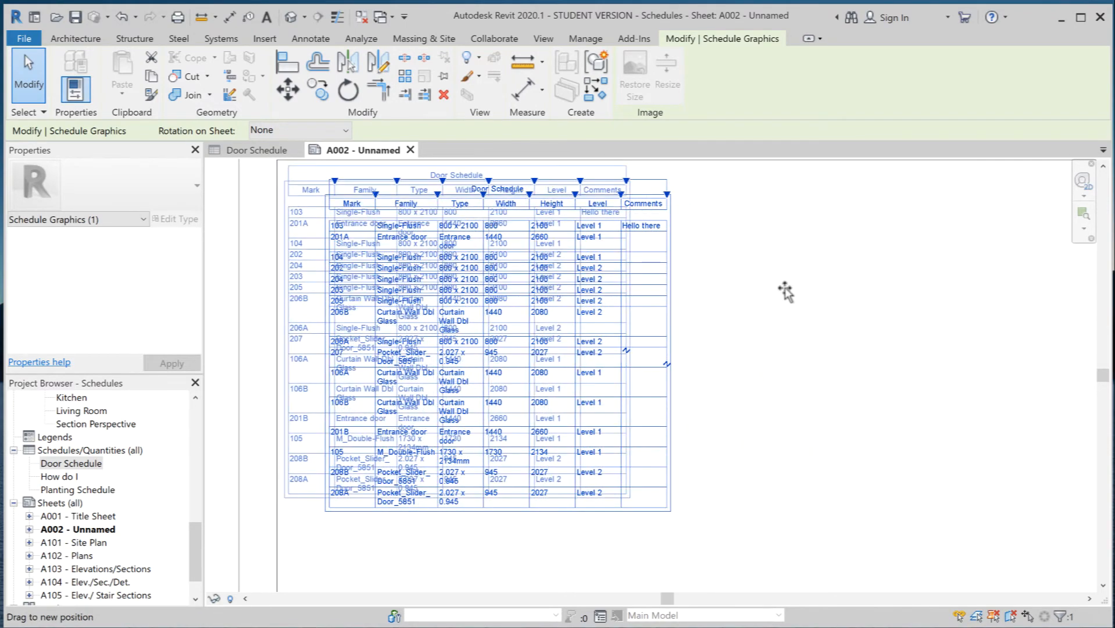
click(787, 293)
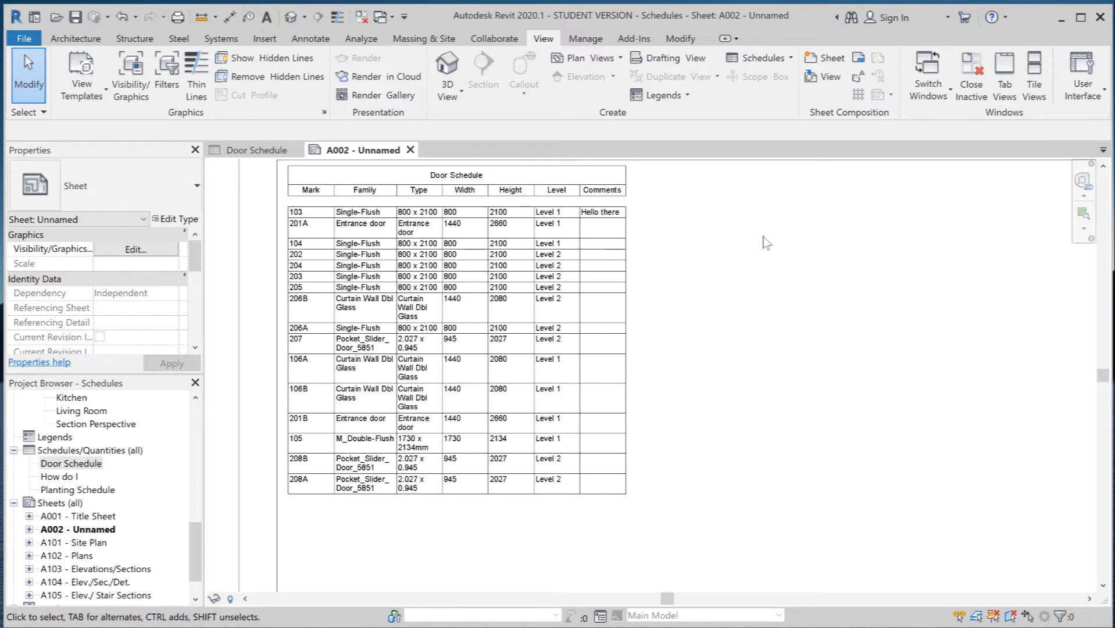
Widen the Family, Type, Width and Height columns of the door schedule placed on the sheet.
click(423, 233)
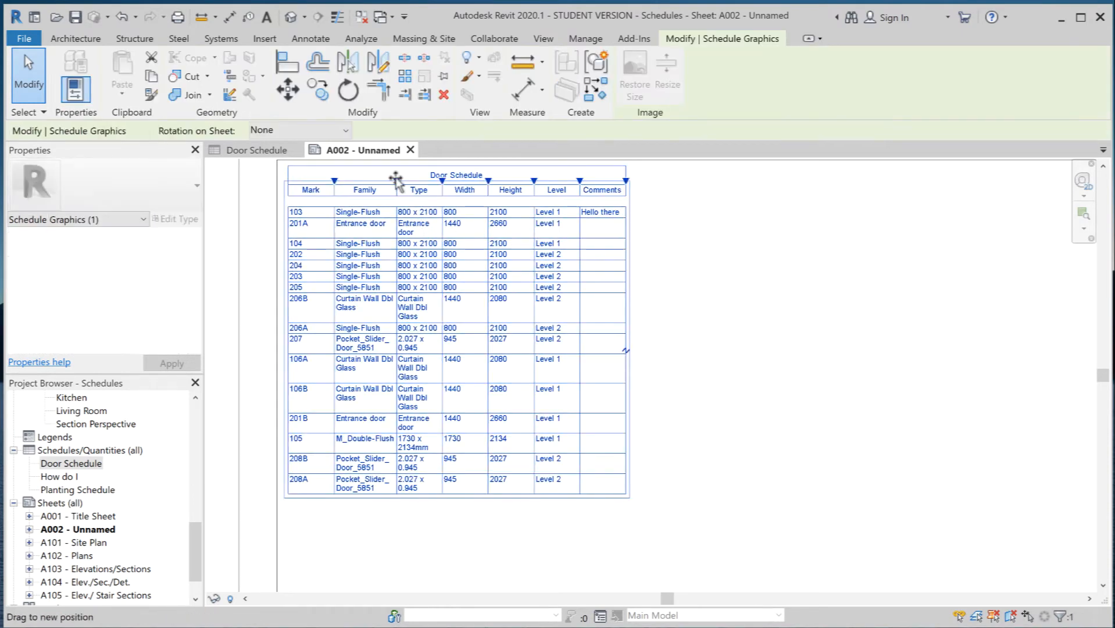
drag(401, 188, 637, 180)
click(916, 407)
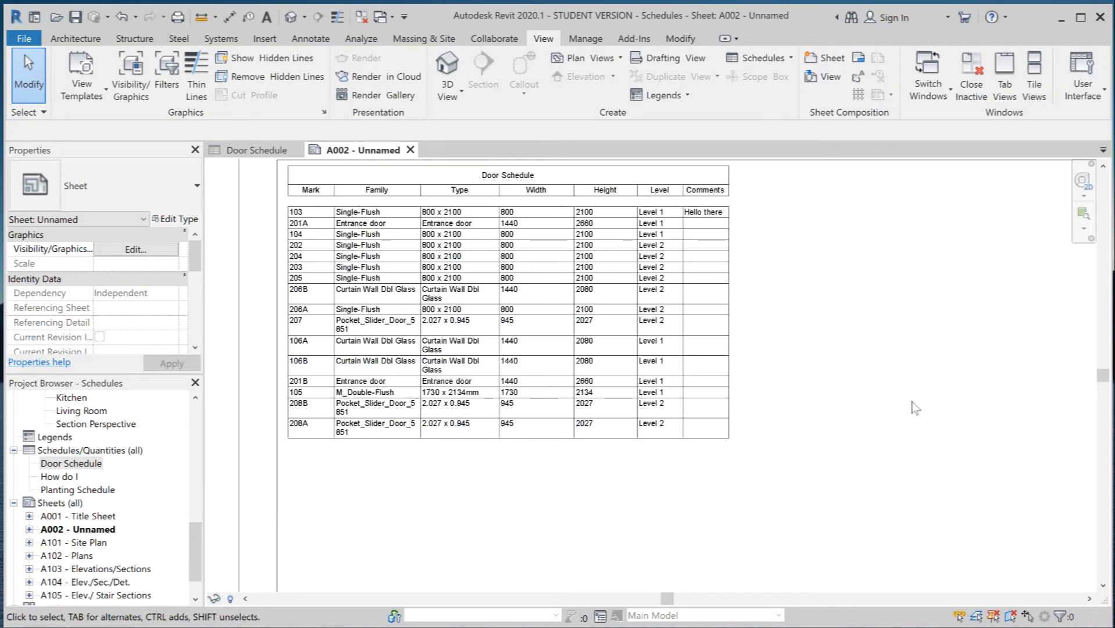
Split the door schedule on the sheet into two segments and shorten the first segment to end with door 205.
scroll(916, 407, down, 2)
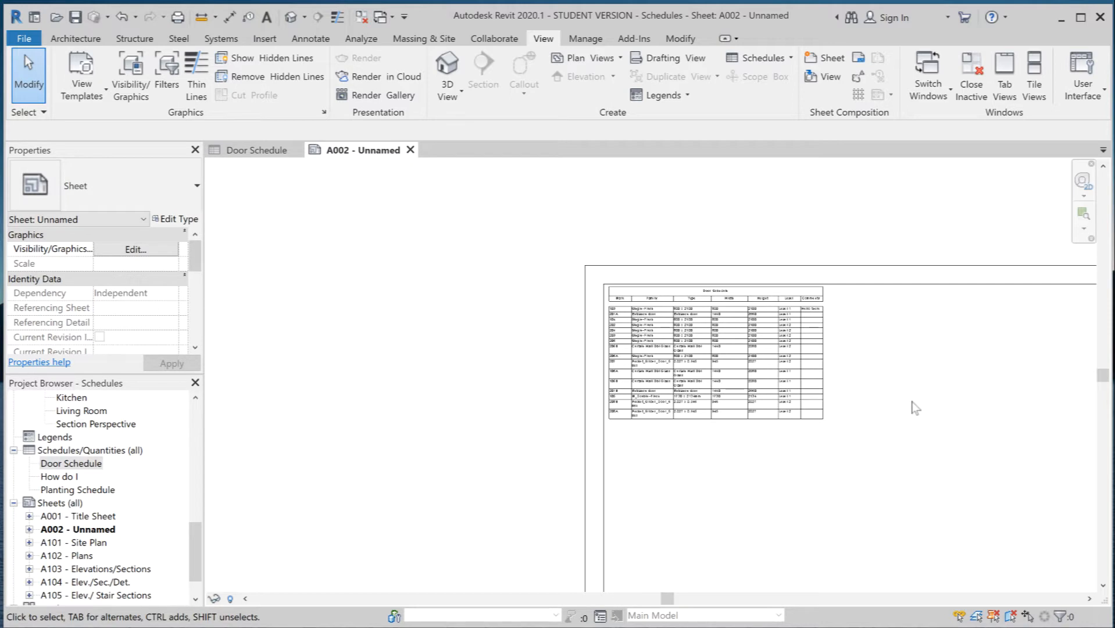
click(823, 387)
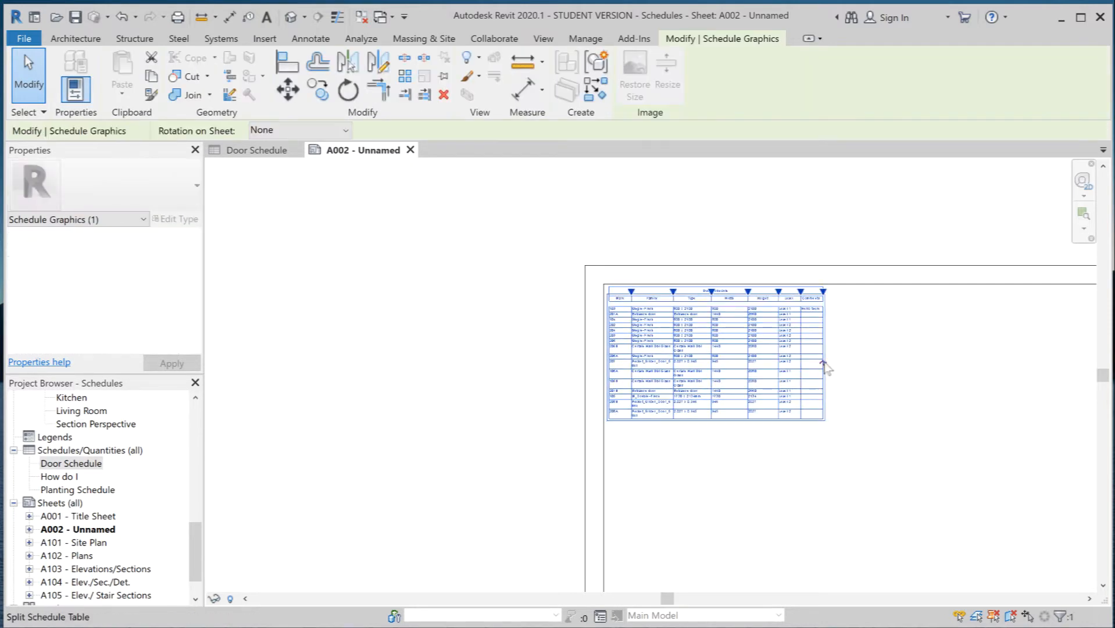
click(822, 364)
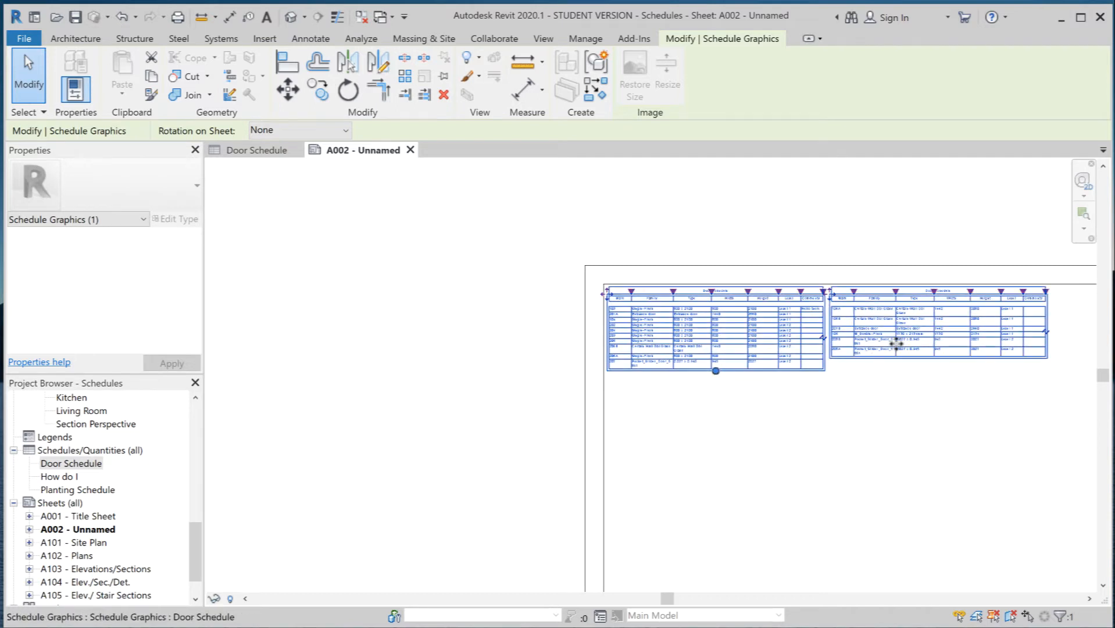
mouse_move(716, 371)
mouse_down()
mouse_move(715, 428)
mouse_move(714, 349)
mouse_up()
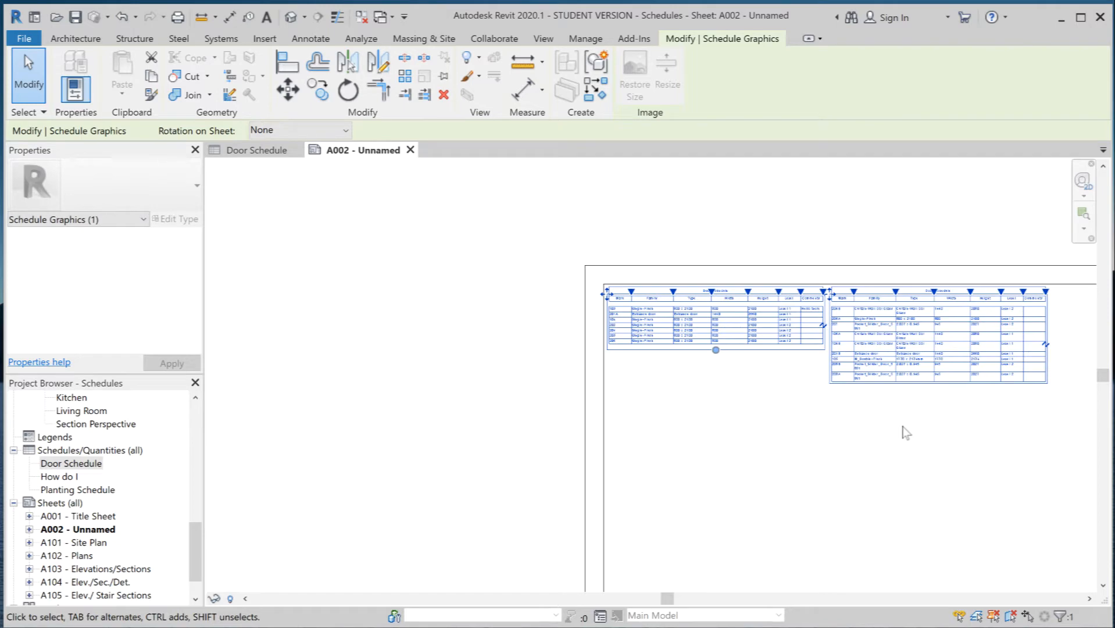
Split the second door schedule segment on sheet A002 and rejoin the resulting third segment to the second.
click(1046, 344)
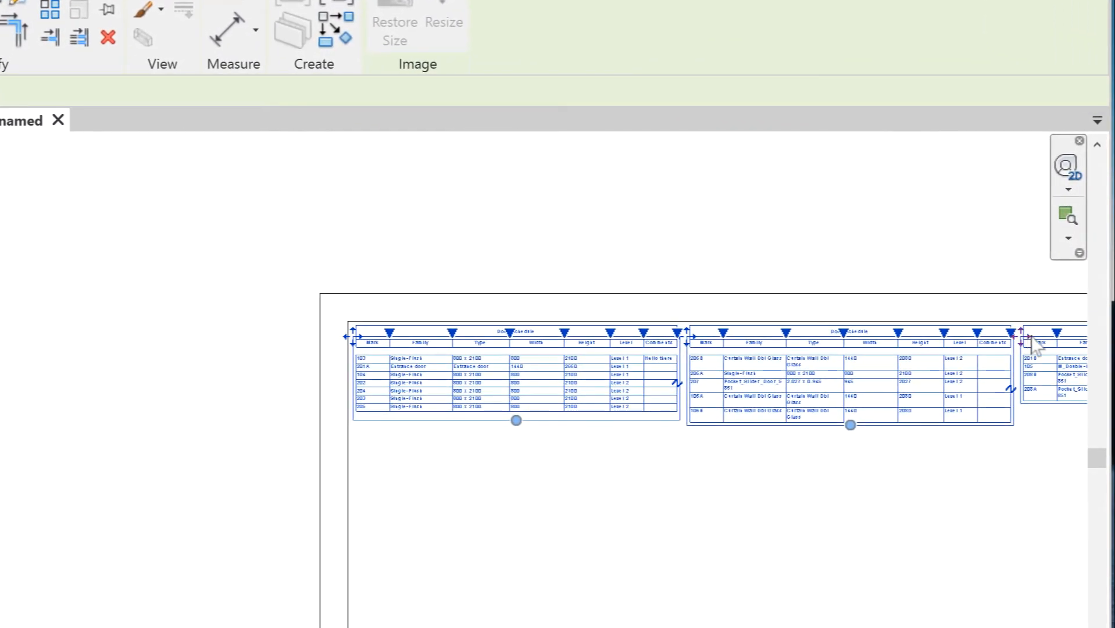
drag(1035, 343, 821, 448)
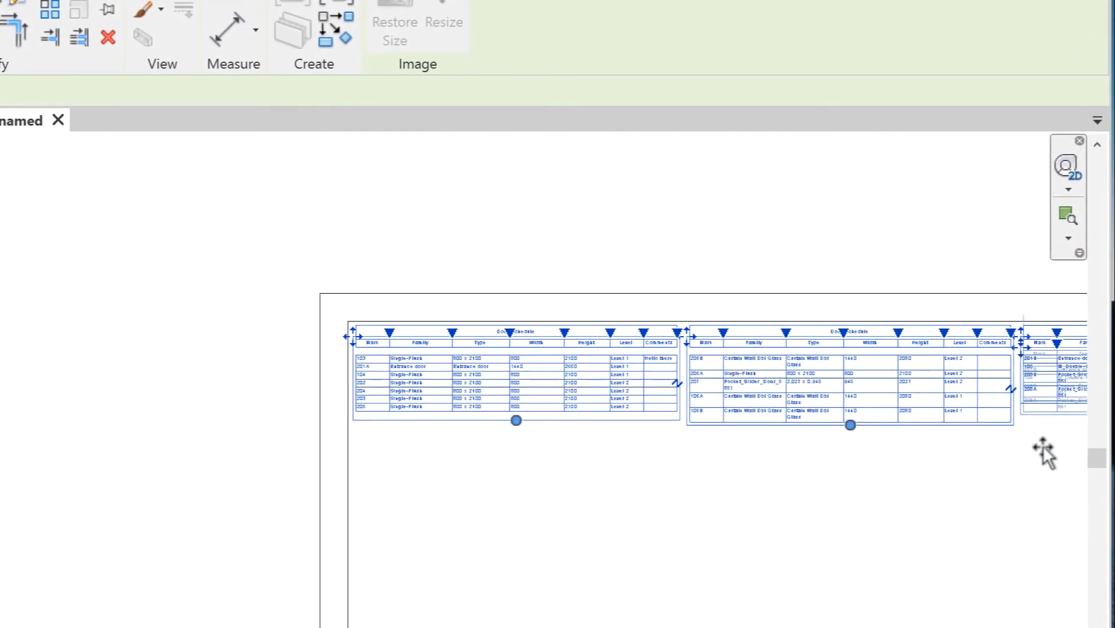
drag(821, 349, 736, 329)
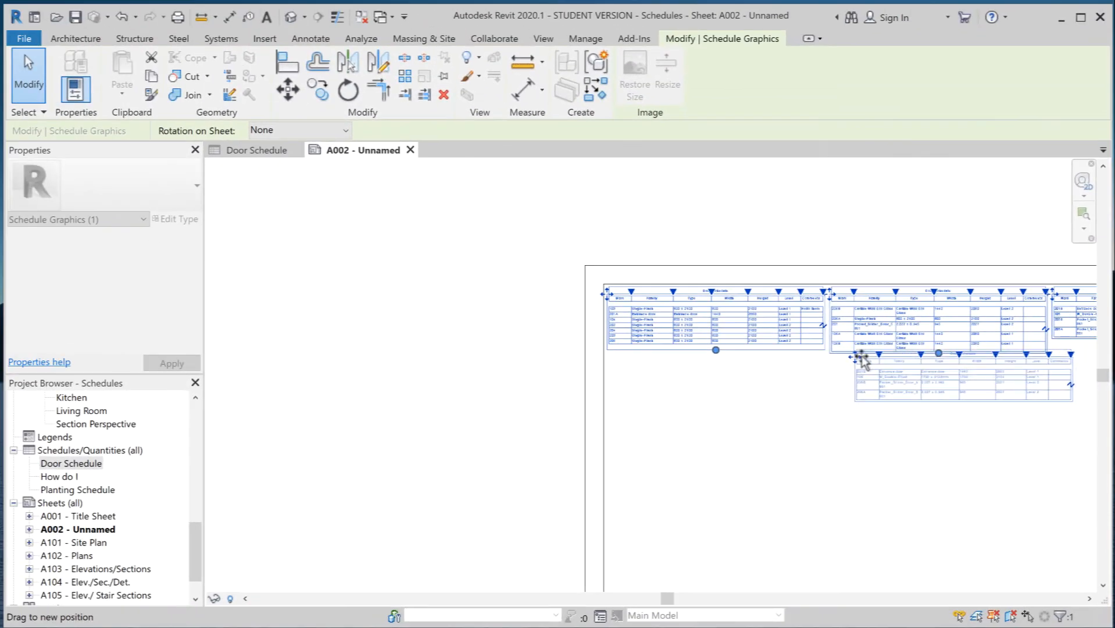
drag(862, 357, 859, 353)
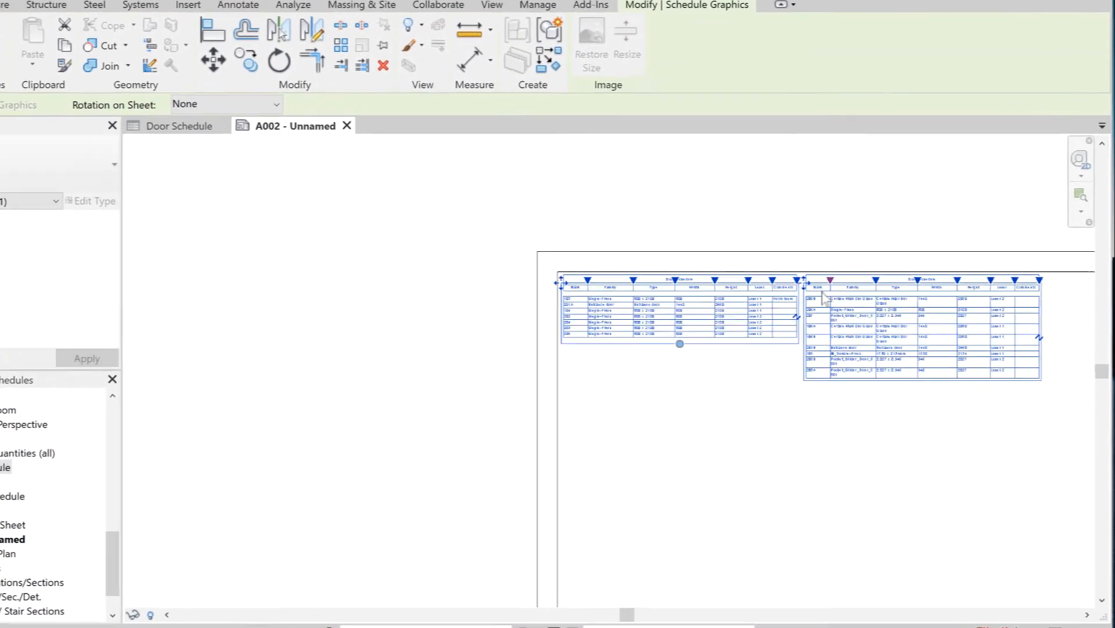
Merge the second door schedule segment back into the first one on the sheet.
drag(806, 282, 739, 438)
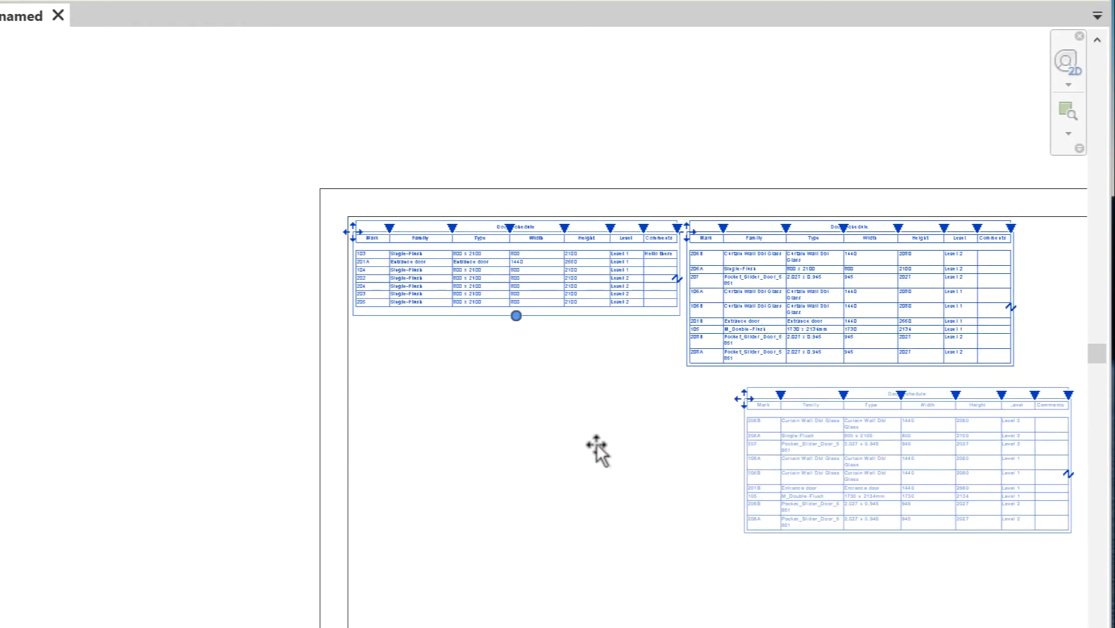
drag(597, 451, 412, 317)
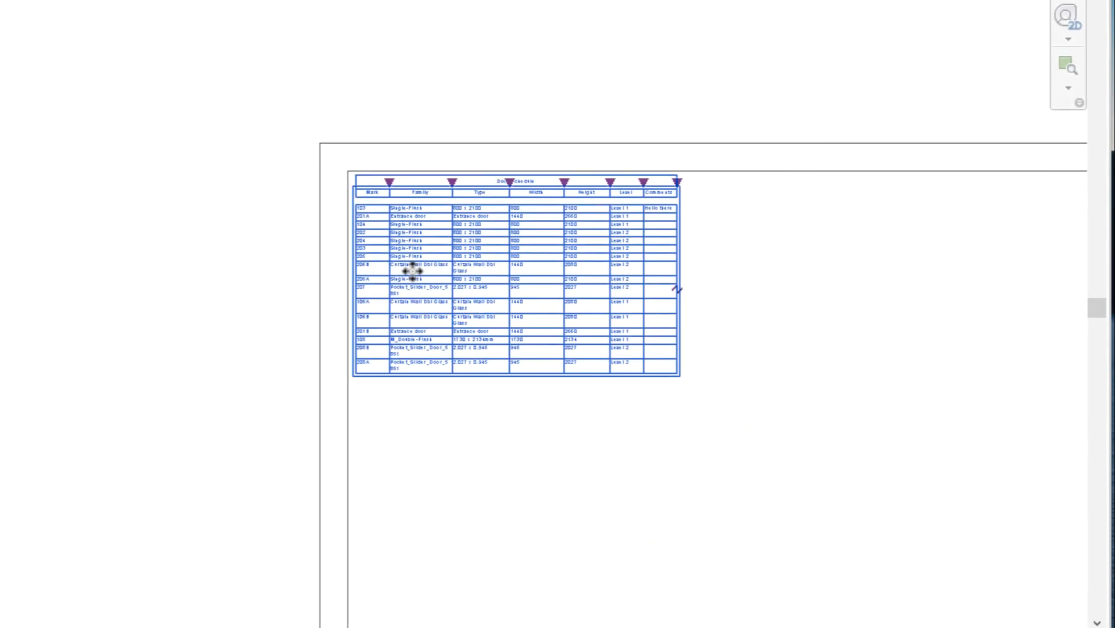
key(Escape)
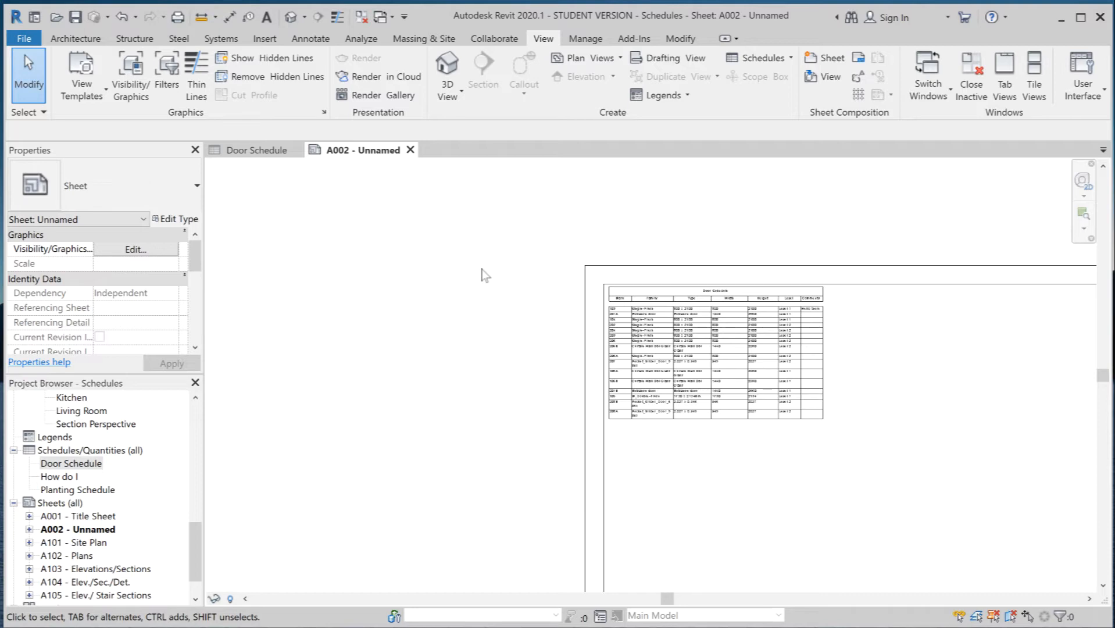
Tile the open views so sheet A002 and the Door Schedule sit side by side.
key(w)
key(t)
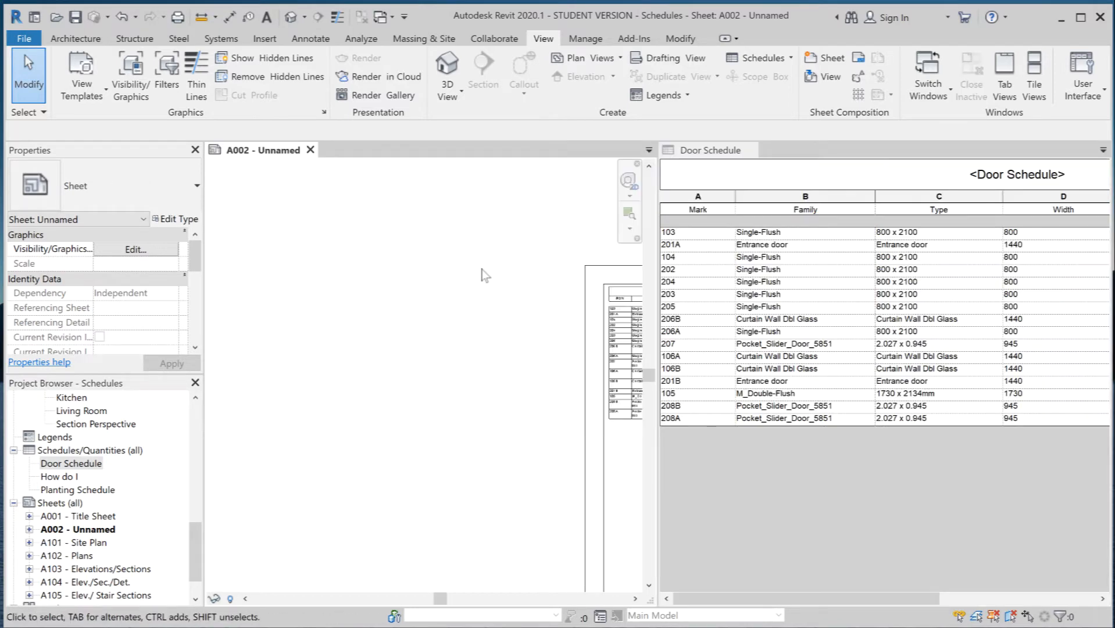
middle_drag(538, 351, 342, 323)
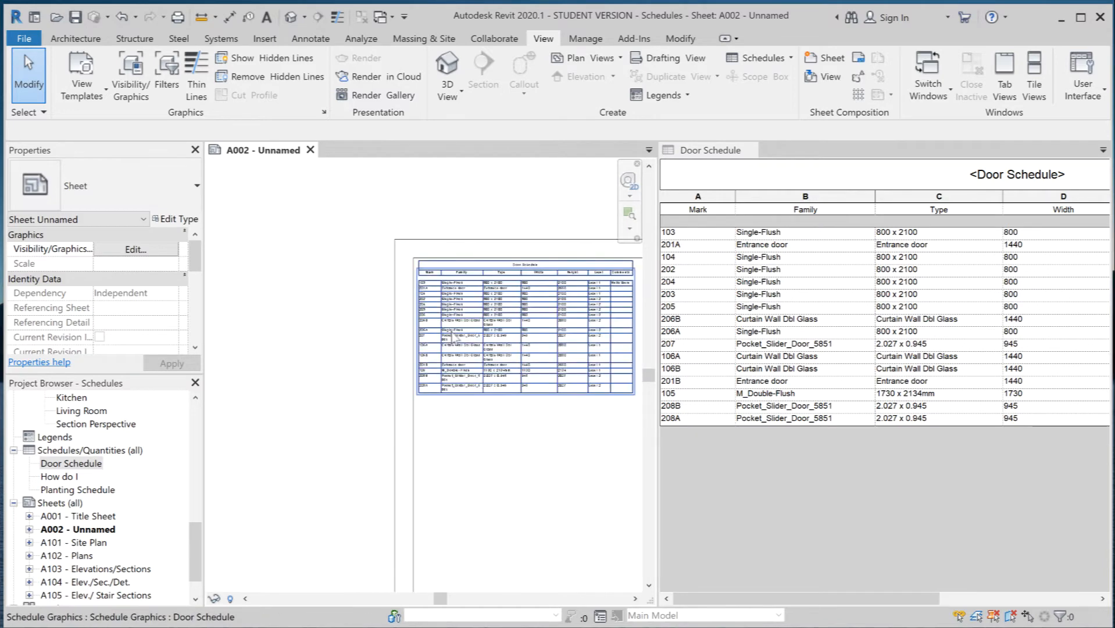
scroll(447, 336, up, 4)
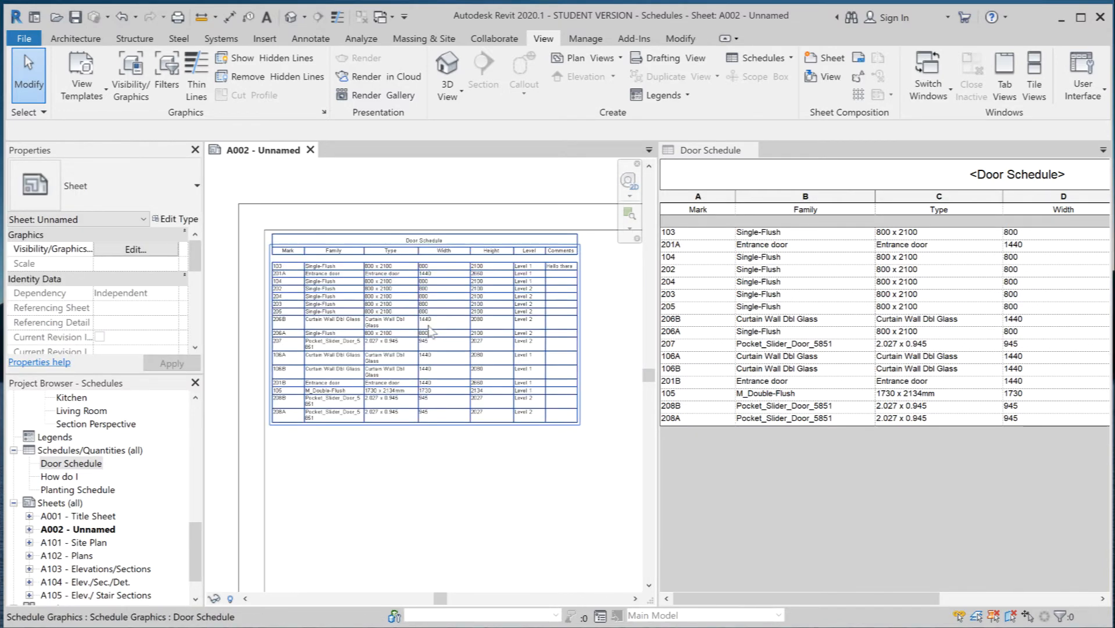
scroll(430, 331, up, 2)
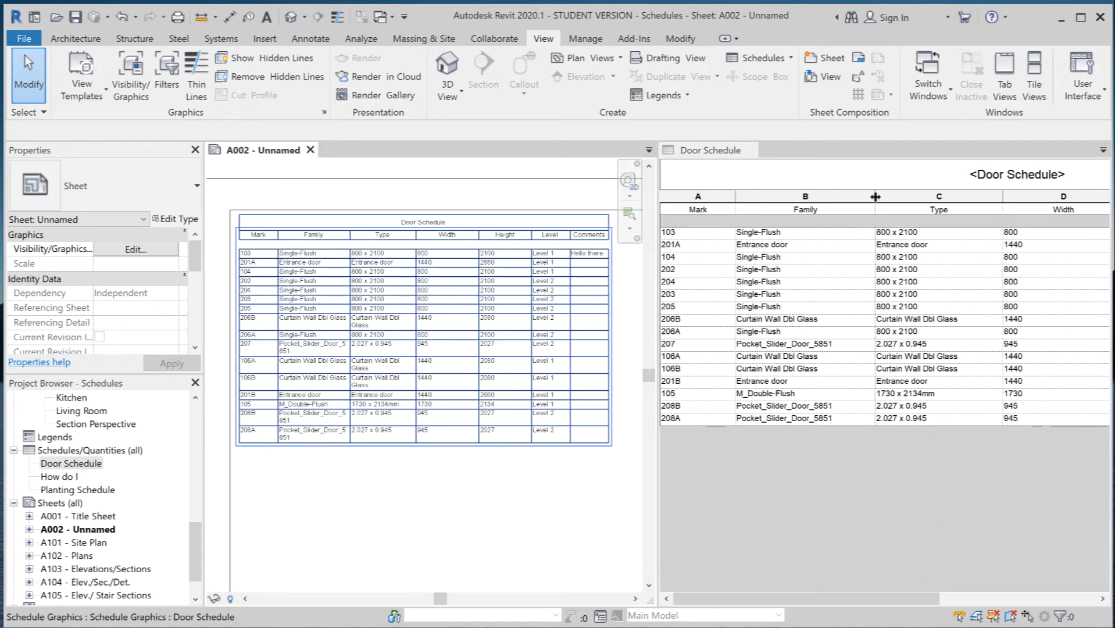
Narrow the Family, Type, Width, Height and Level columns in the Door Schedule view.
drag(876, 197, 825, 199)
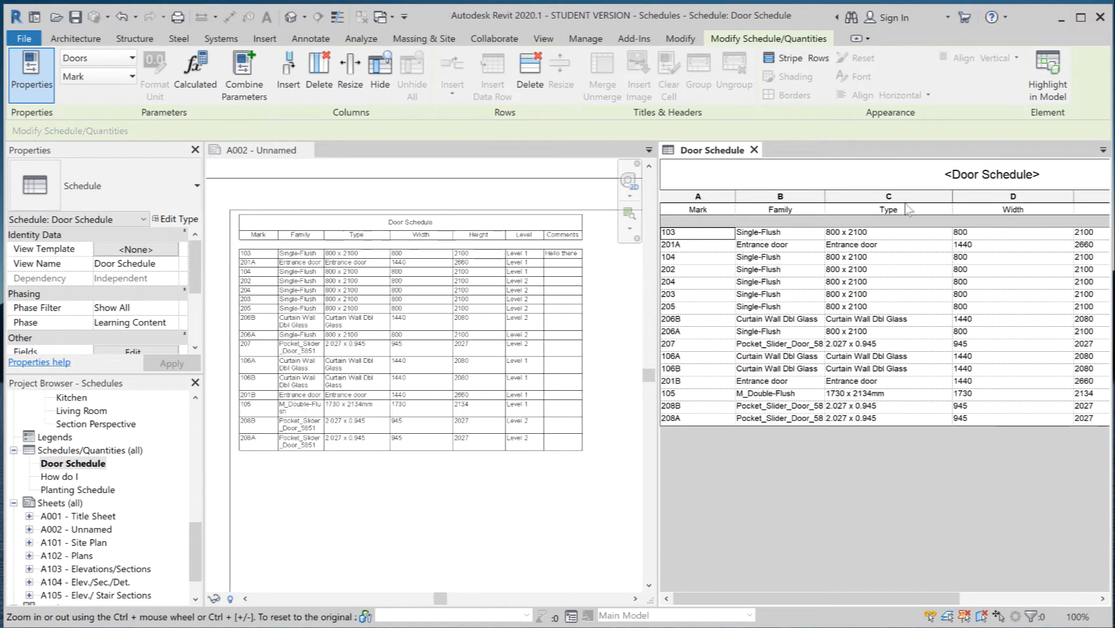
drag(952, 198, 902, 204)
drag(1022, 199, 945, 202)
drag(1048, 196, 988, 201)
drag(1066, 201, 1033, 201)
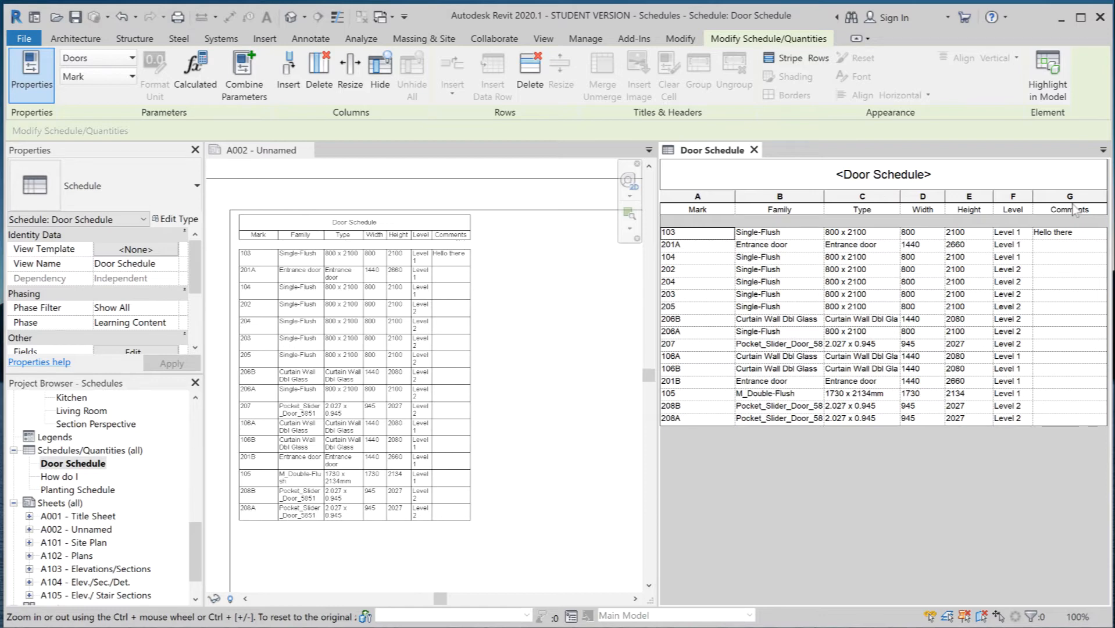
Rename the Mark column heading in the Door Schedule as "dog".
click(708, 210)
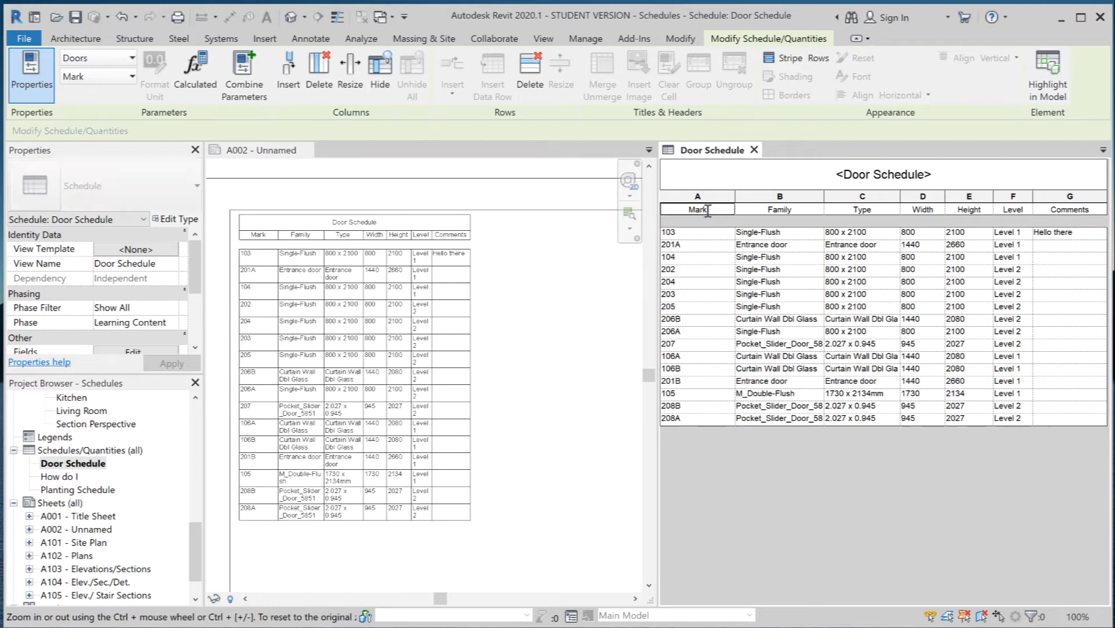
click(707, 211)
drag(715, 209, 673, 209)
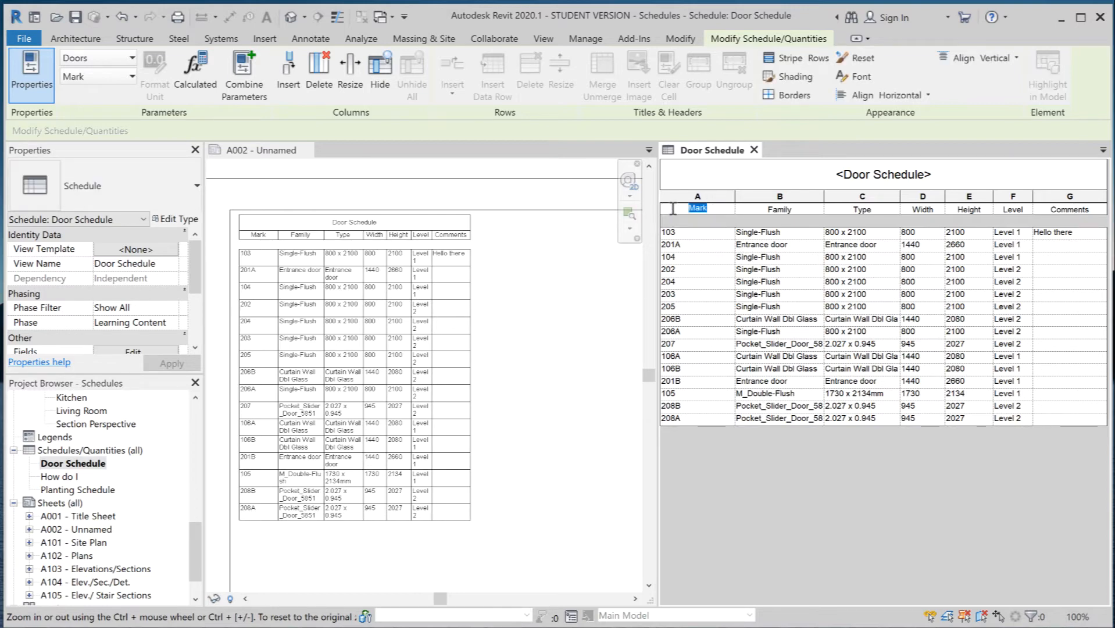
text(dog)
click(702, 248)
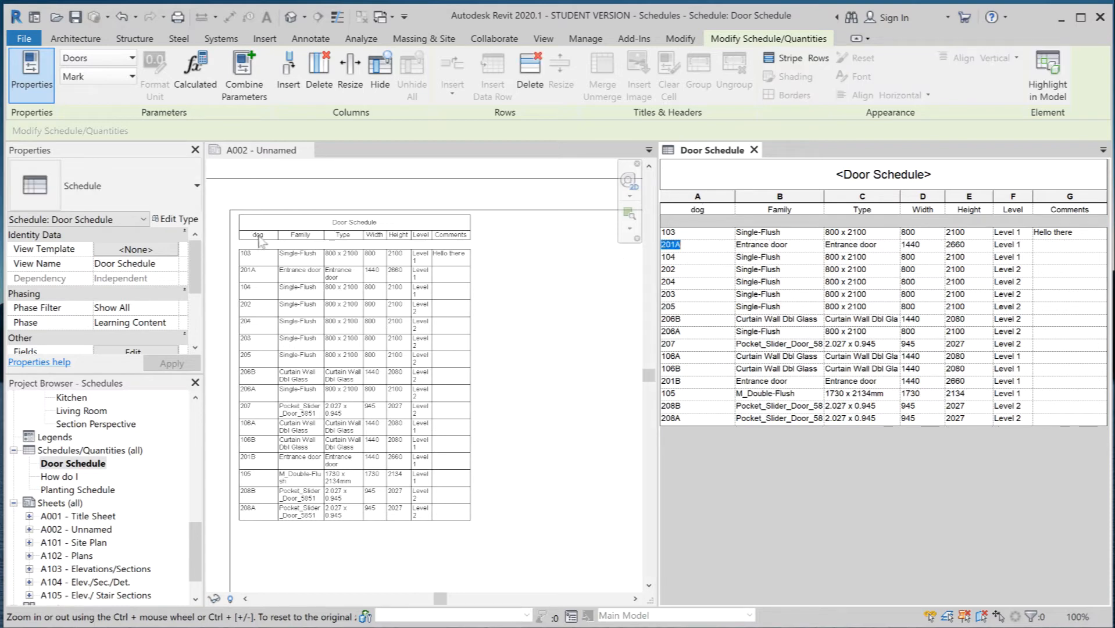
Set the headings of the first three Door Schedule columns to MARK, FAMILY and TYPE in capitals.
click(711, 210)
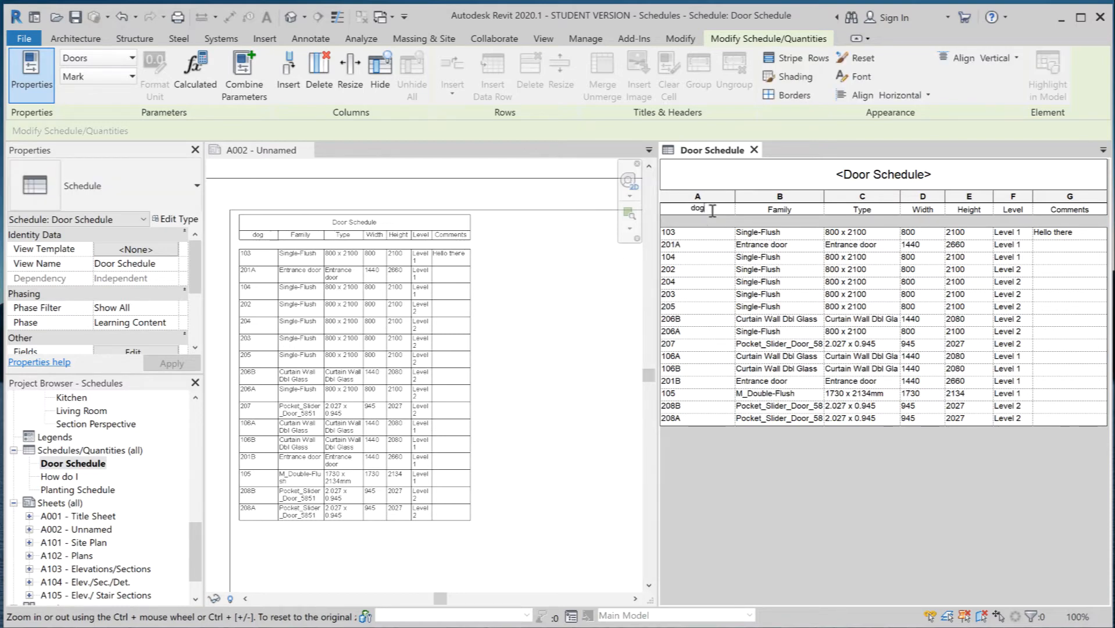
drag(713, 209, 669, 210)
text(MARK)
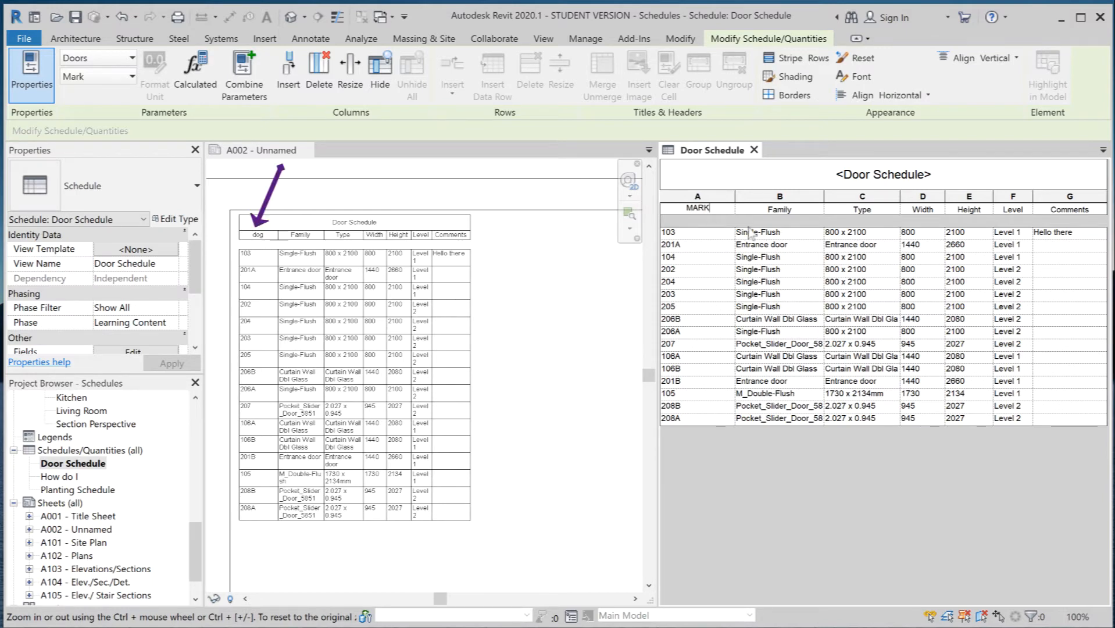
drag(794, 210, 756, 211)
text(FAMILY)
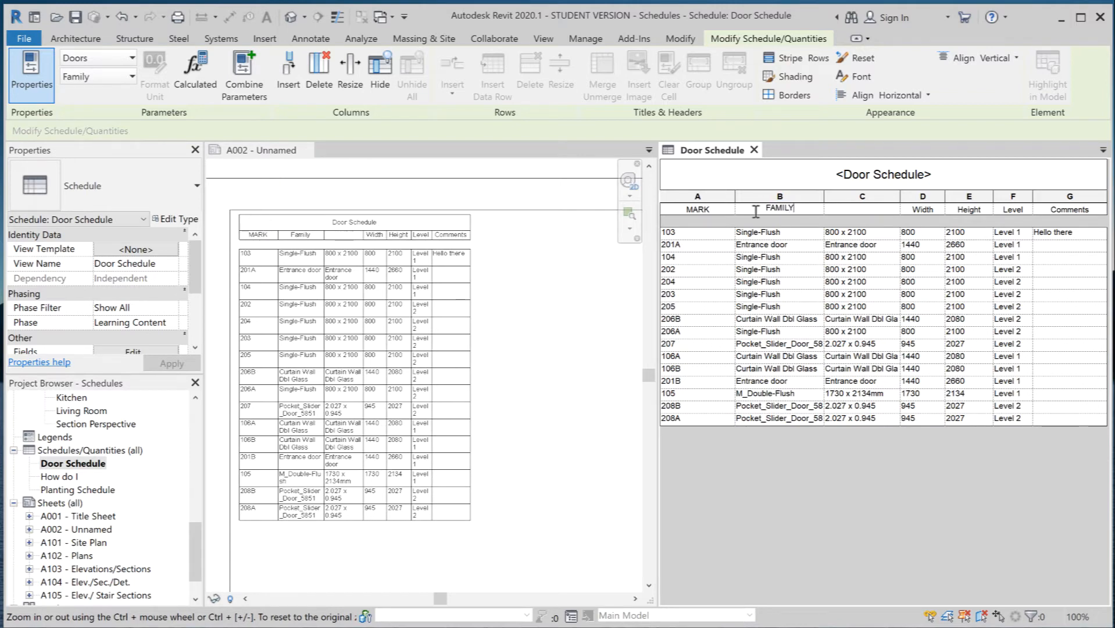
click(860, 209)
text(TYPE)
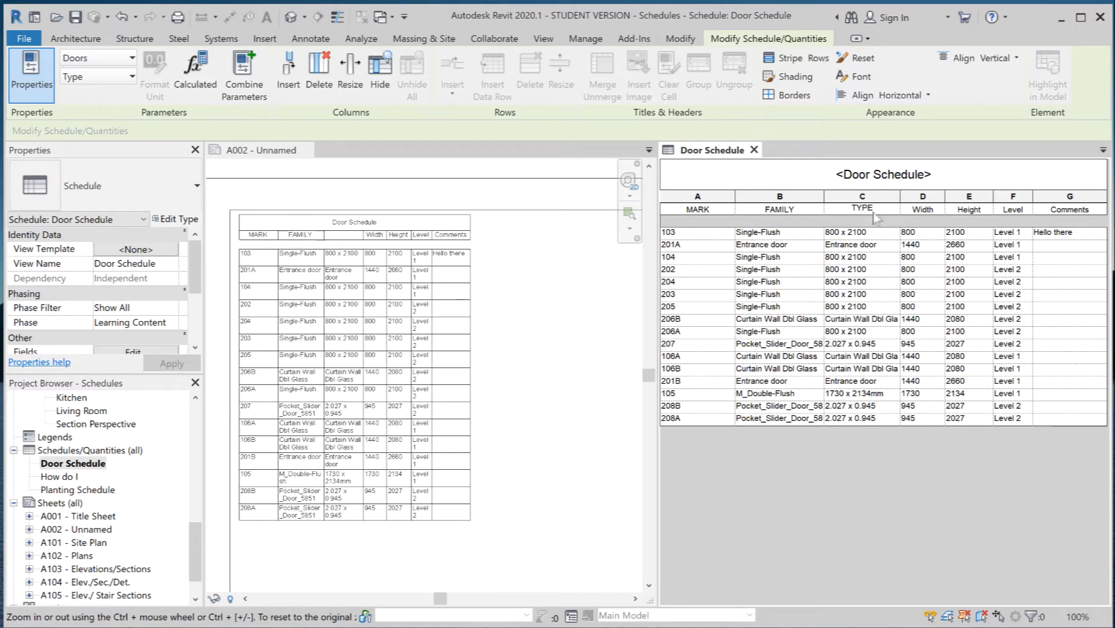
Rename the Width and Height column headings as WIDTH and HEIGHT in capitals.
double_click(925, 209)
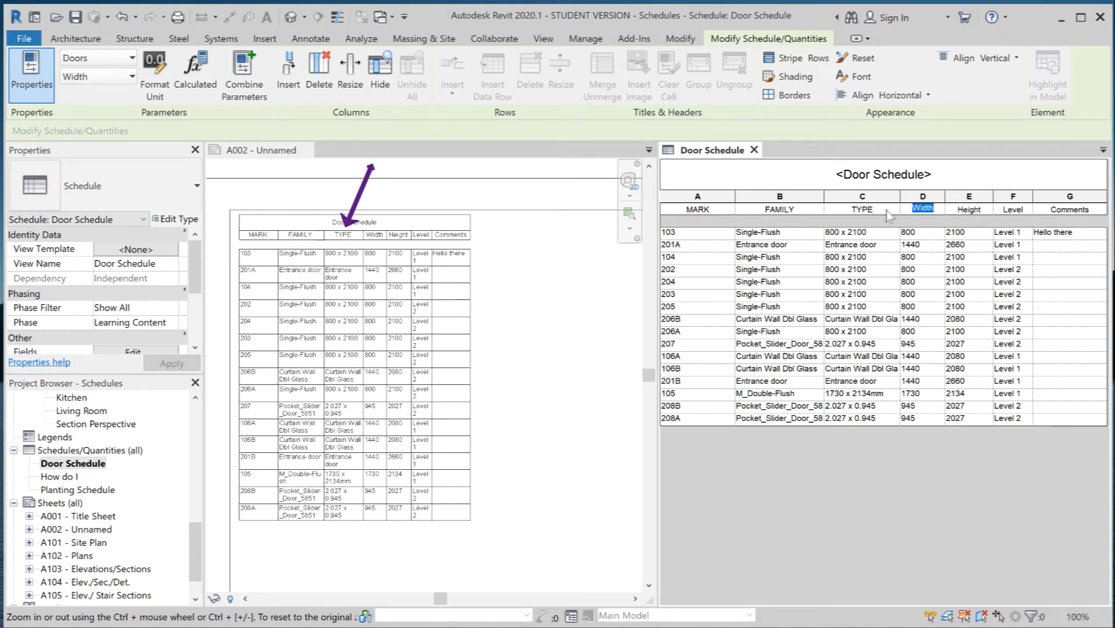
text(WIDTH)
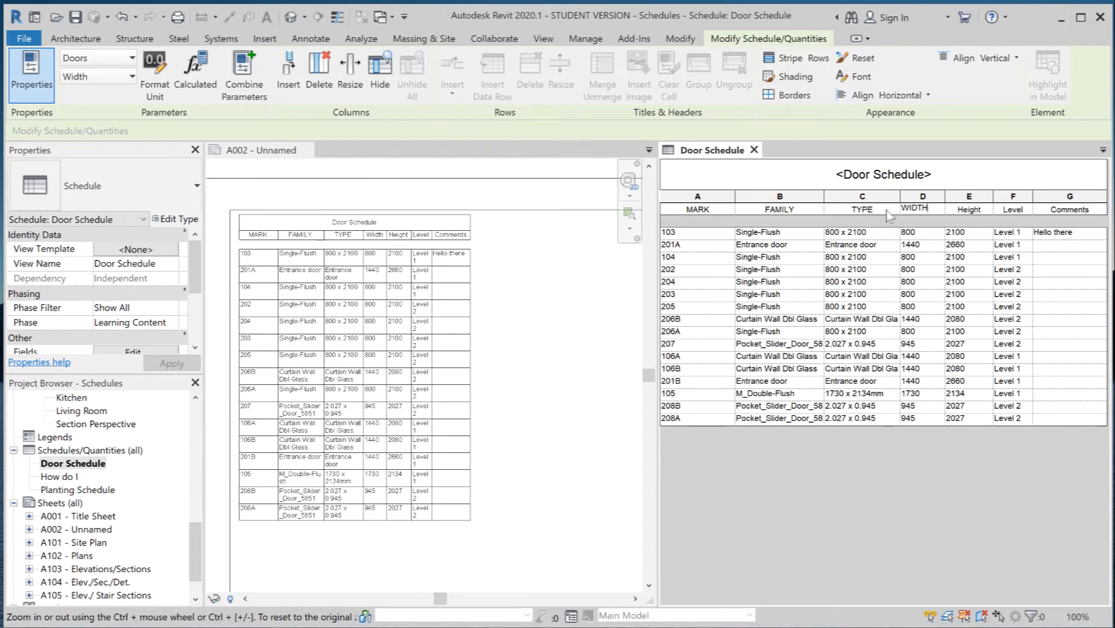
double_click(970, 208)
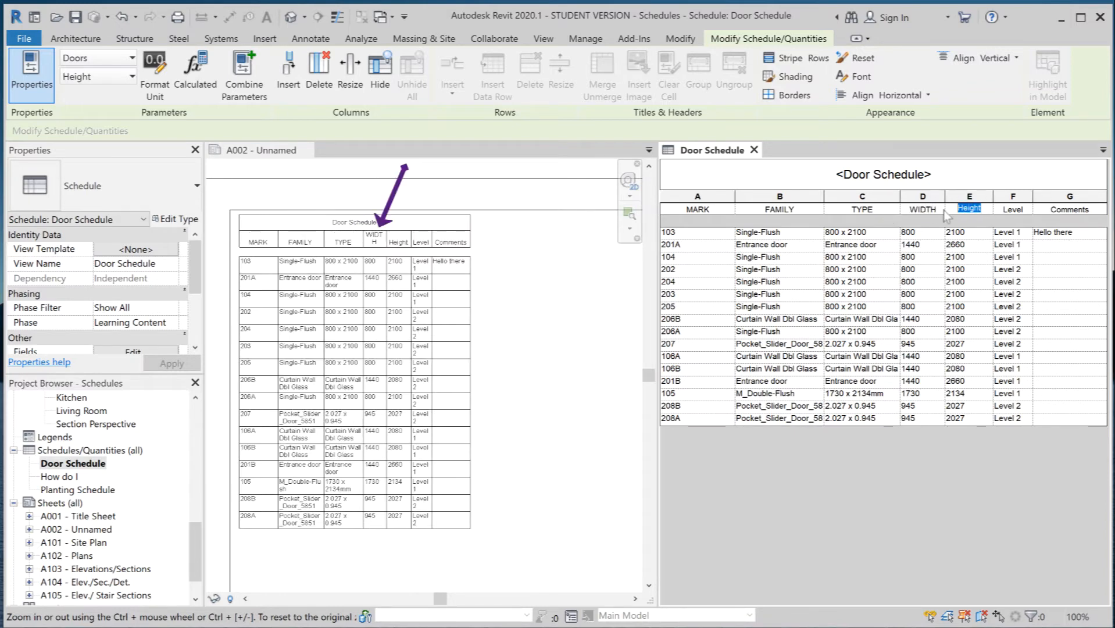
text(HEIGHT)
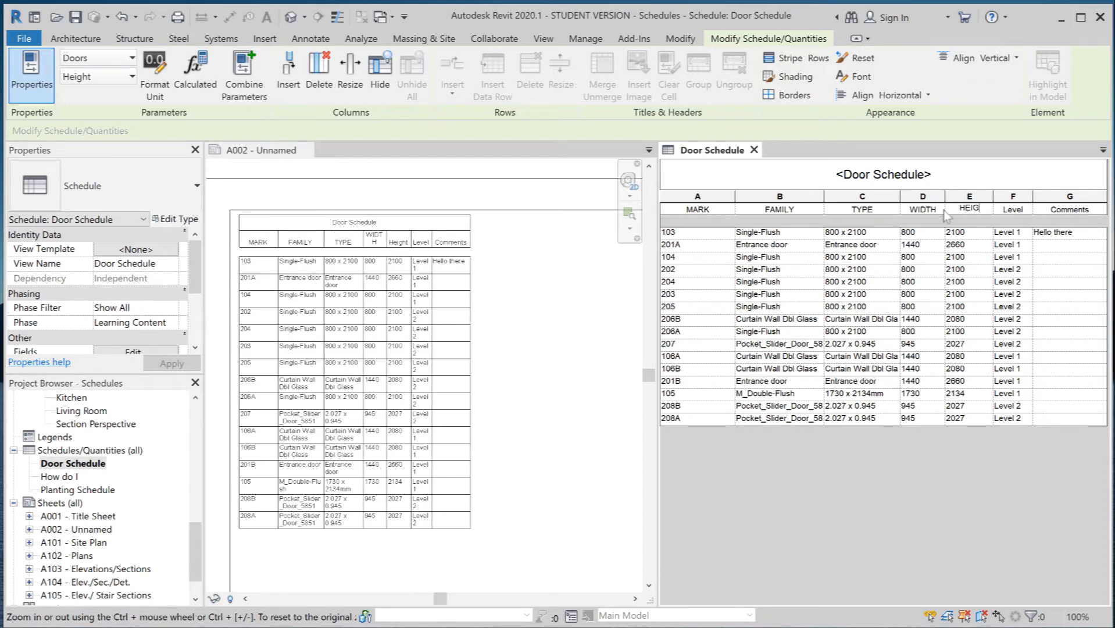
Rename the Level and Comments column headings as LEVEL and COMMENTS in capitals.
double_click(1010, 210)
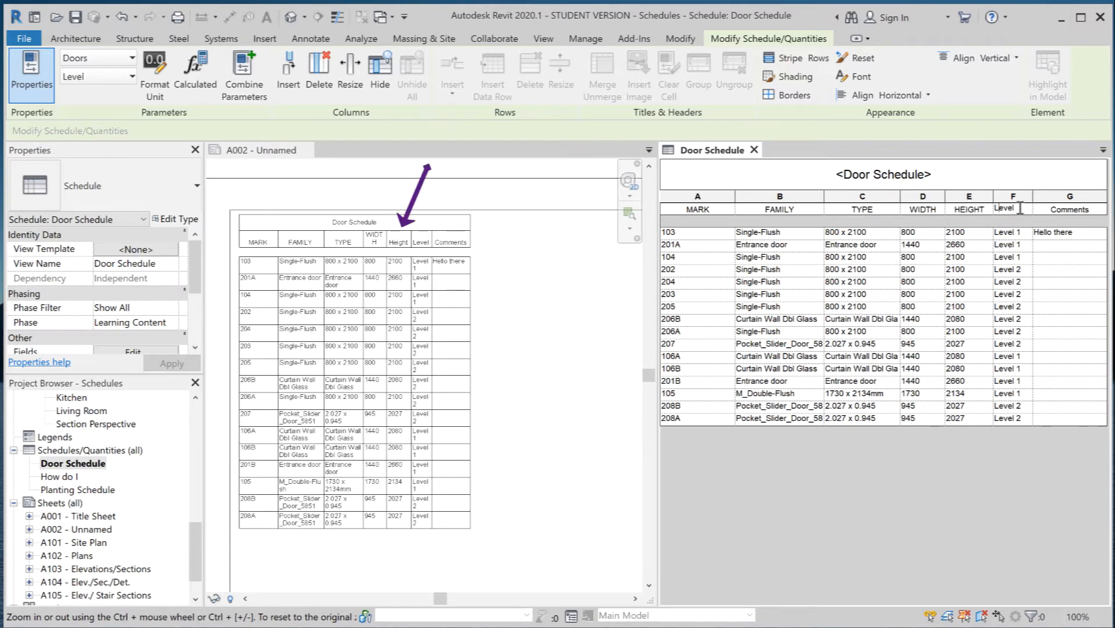
text(LEVL)
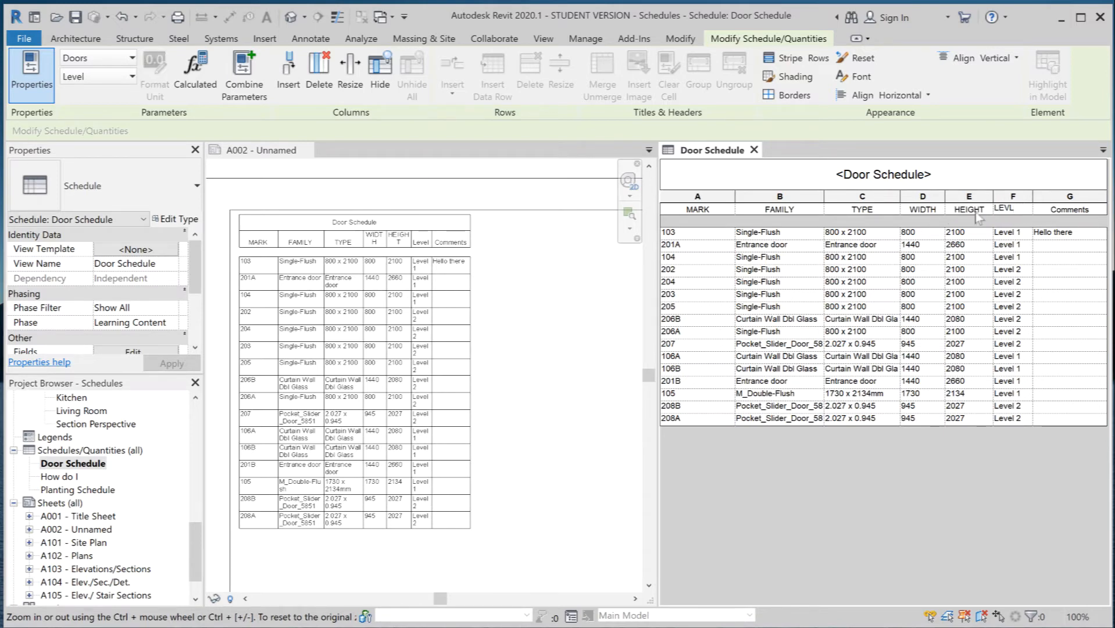
key(BackSpace)
text(EL)
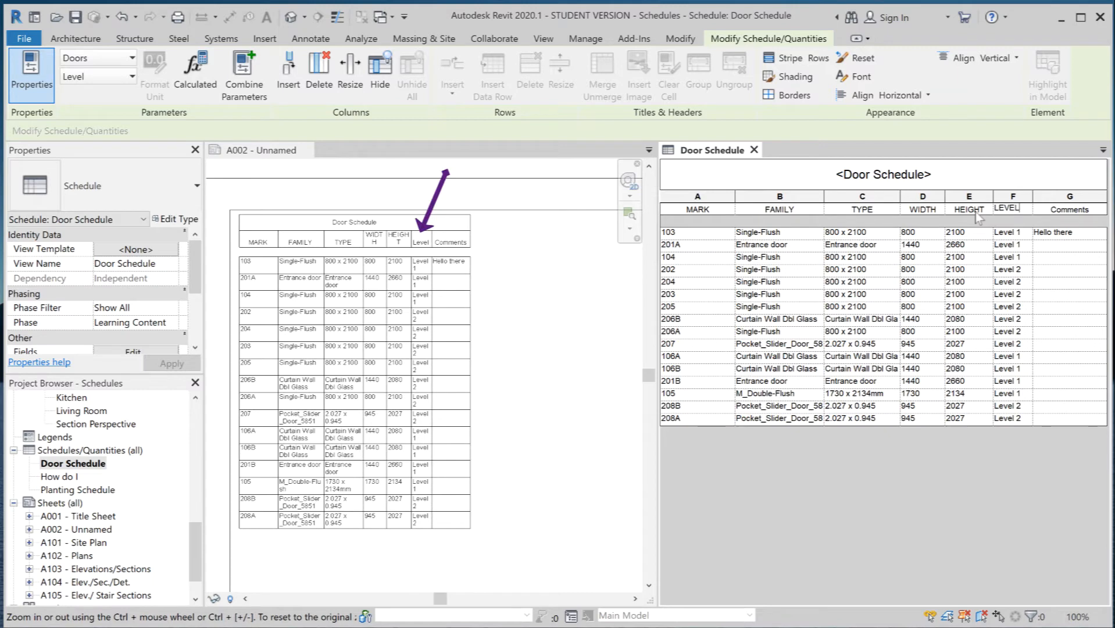
double_click(1069, 211)
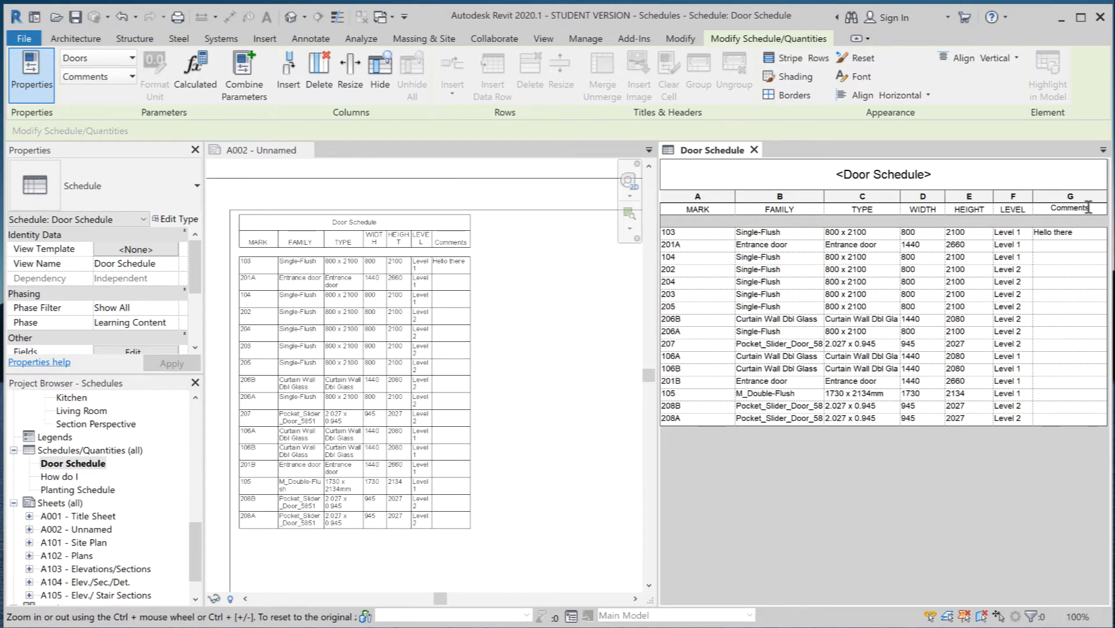
text(COMMENTS)
key(Return)
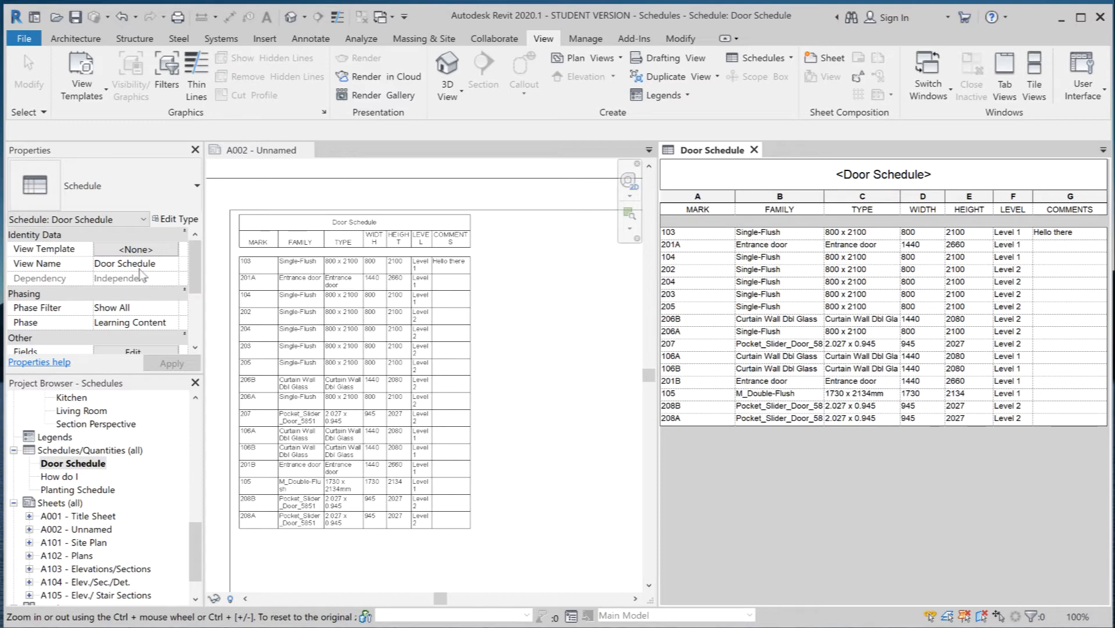
Examine the door schedule's field, filter, sorting/grouping, formatting and appearance settings, and leave them without changes.
drag(194, 264, 193, 308)
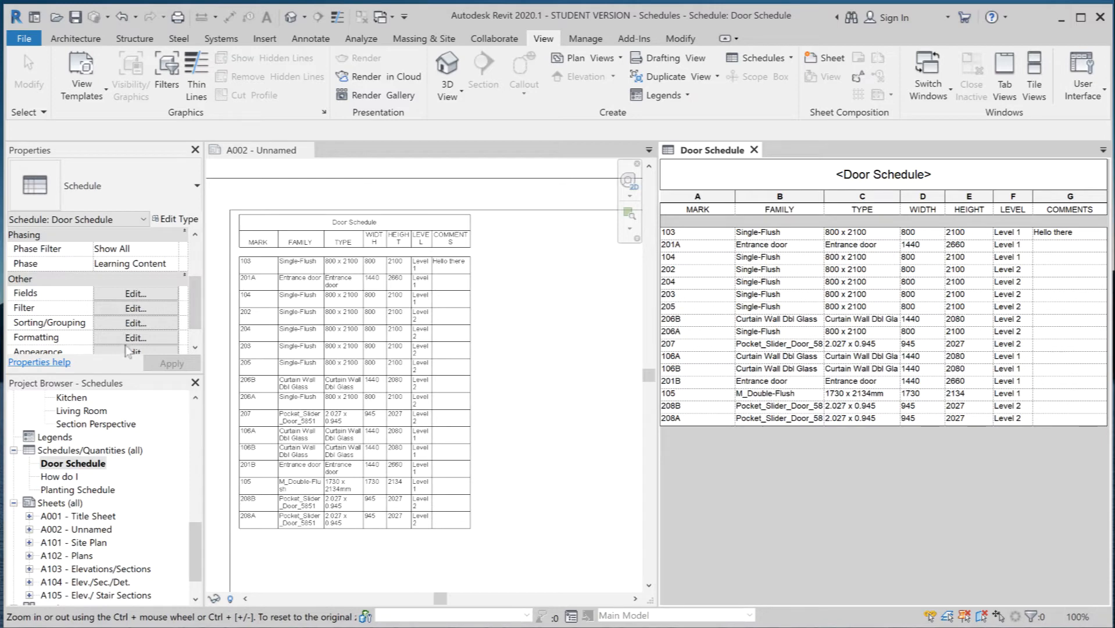
click(134, 293)
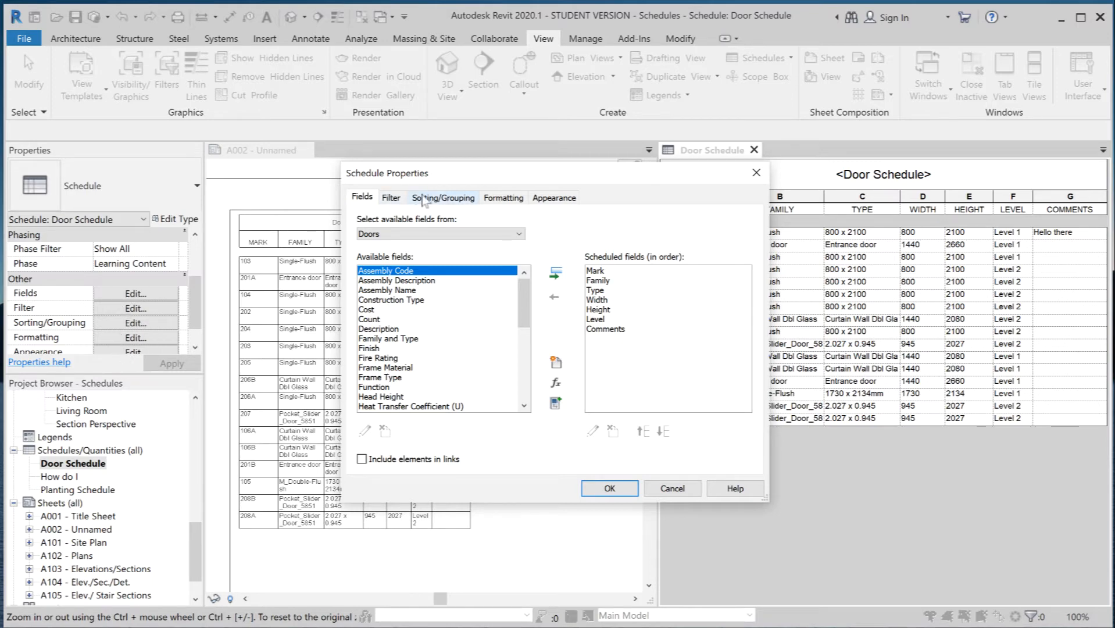
click(391, 197)
click(443, 197)
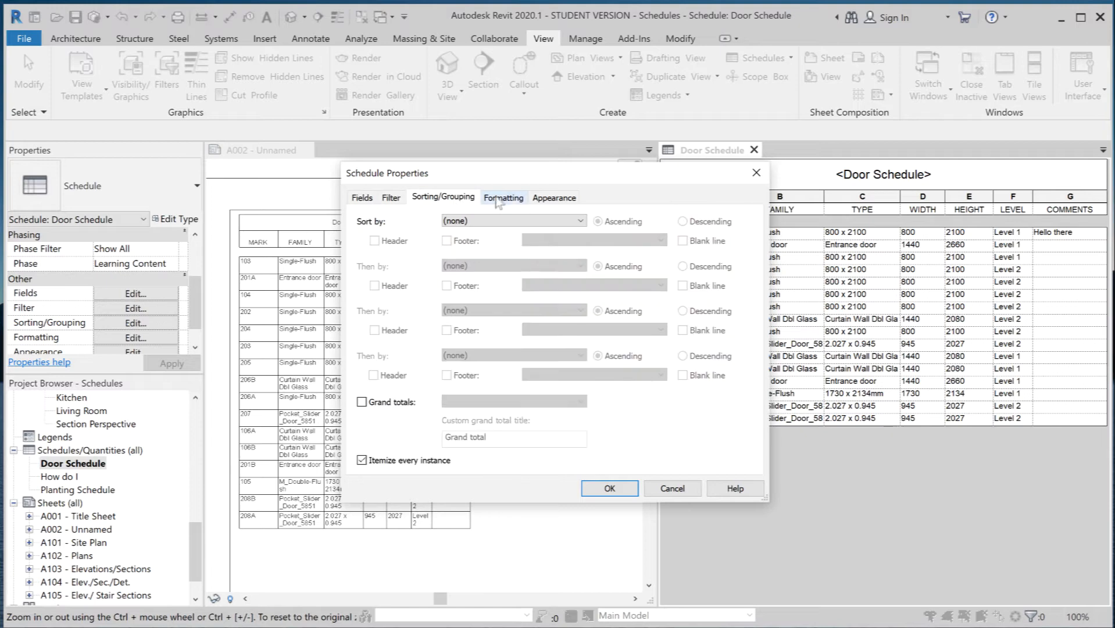
click(503, 197)
click(556, 198)
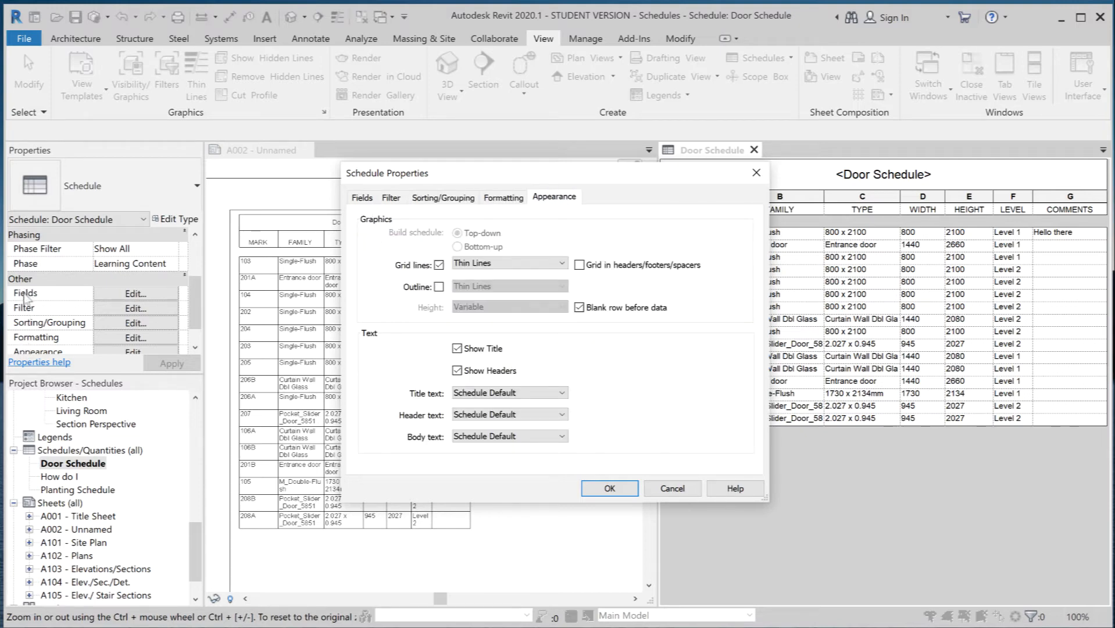
click(673, 489)
Add the Fire Rating field to the door schedule's scheduled fields, and remove it again.
click(135, 324)
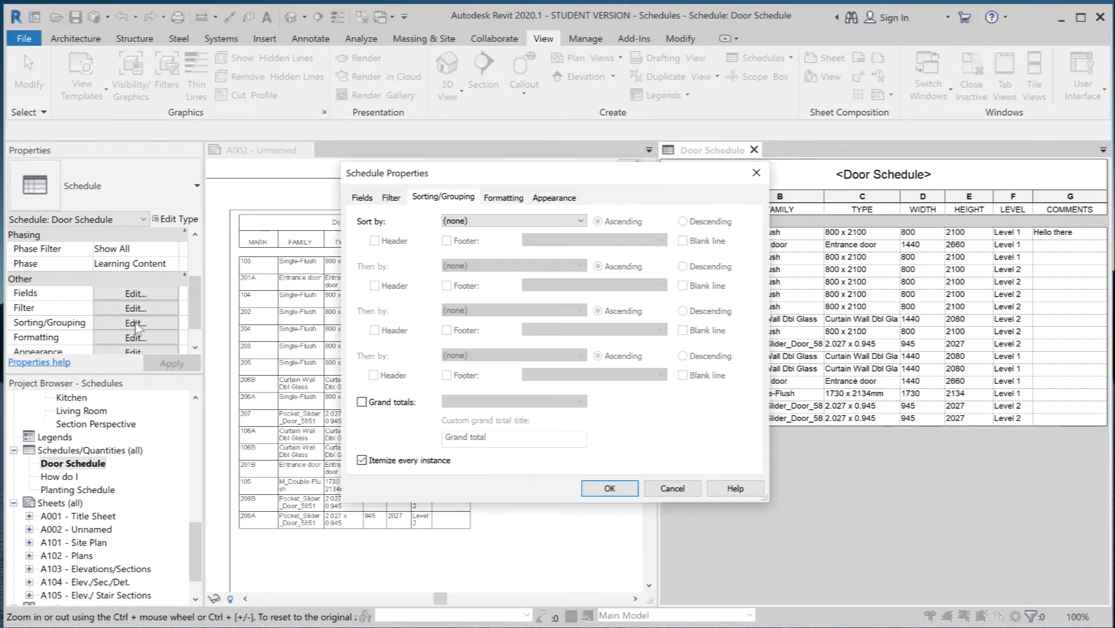
click(361, 198)
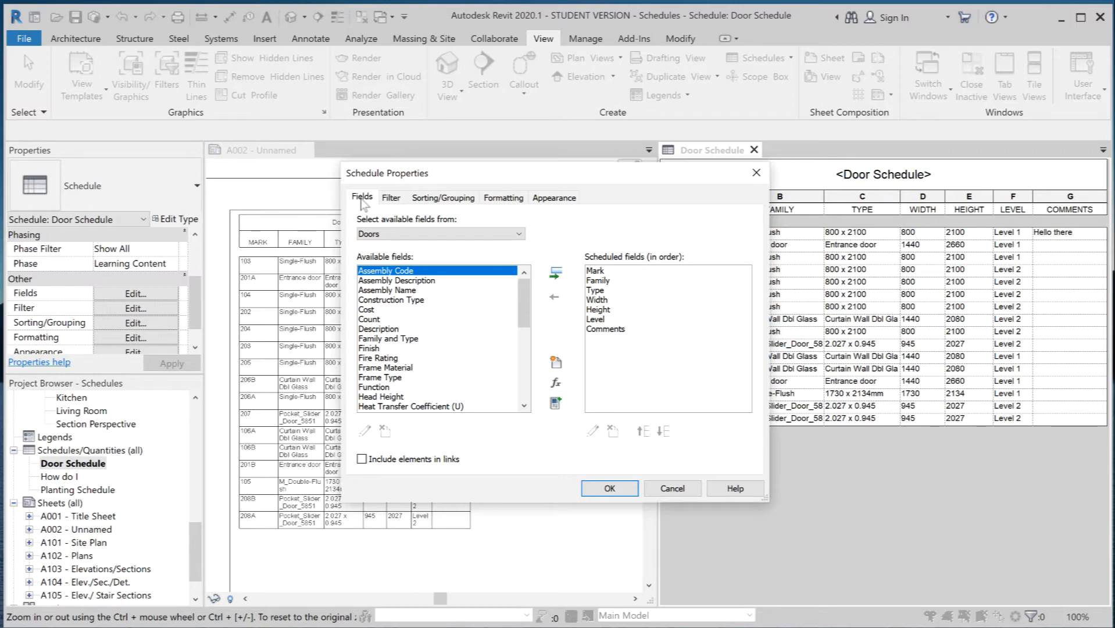
click(392, 271)
mouse_move(521, 296)
mouse_down()
mouse_move(521, 381)
mouse_move(521, 308)
mouse_up()
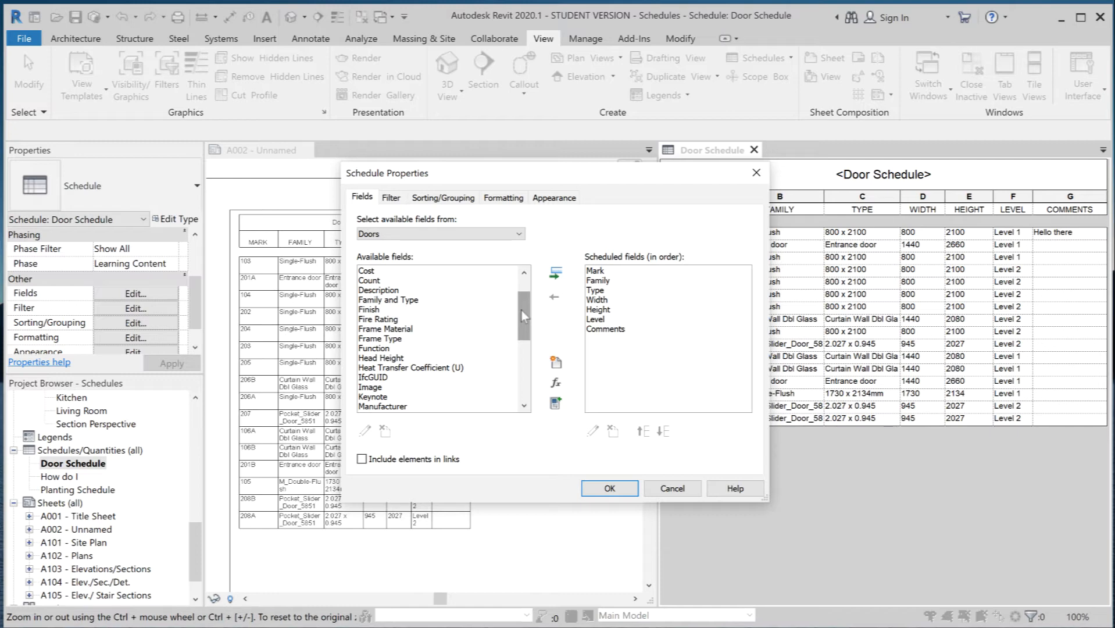
click(372, 321)
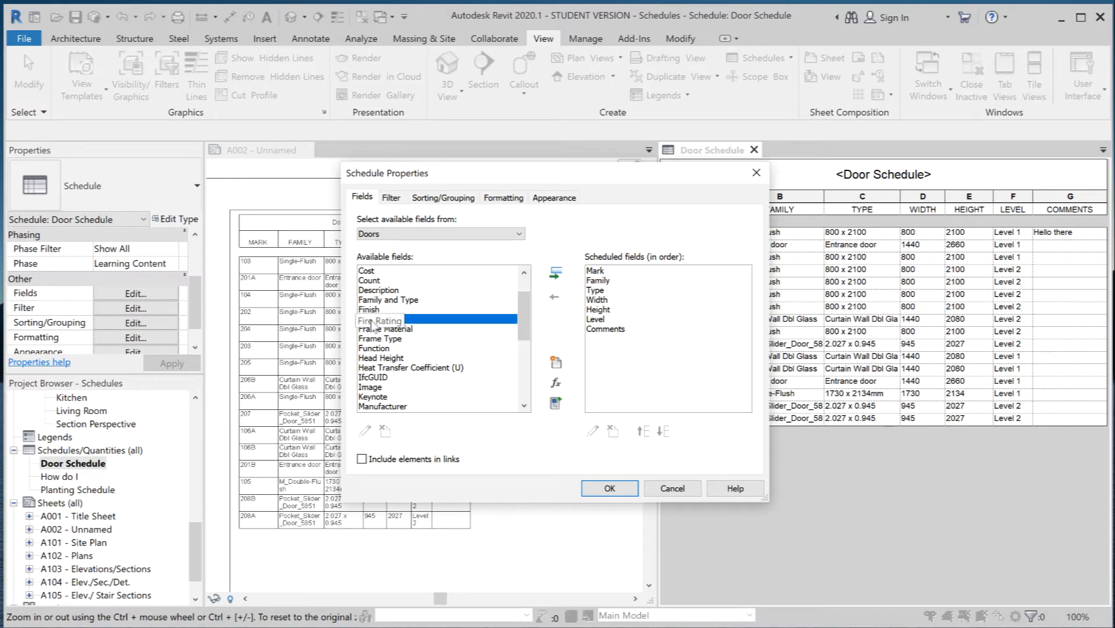
click(557, 274)
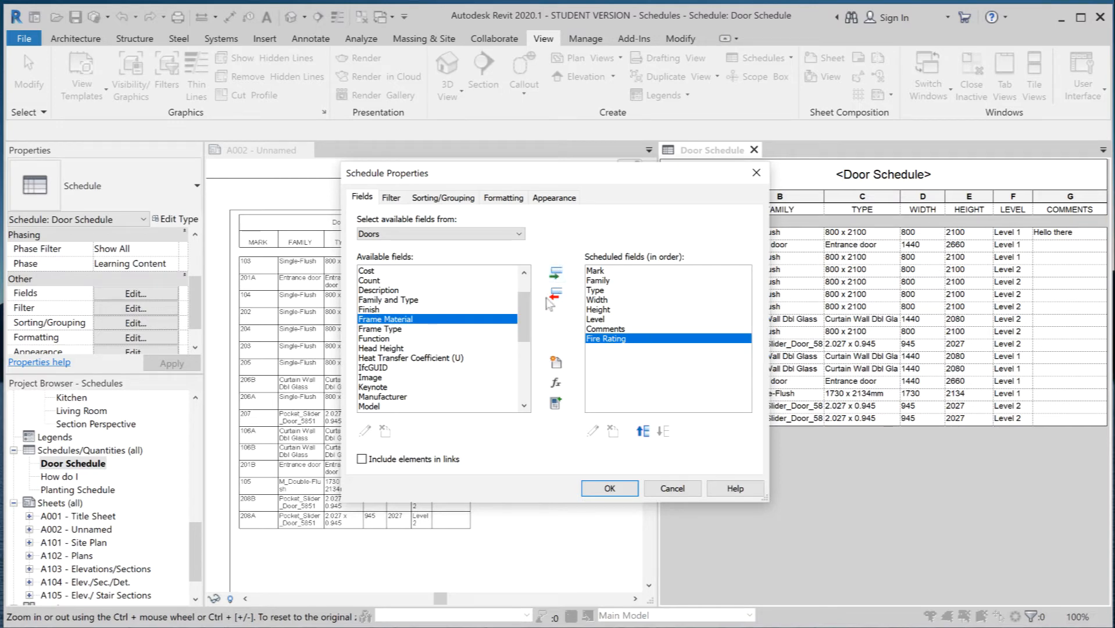
click(556, 297)
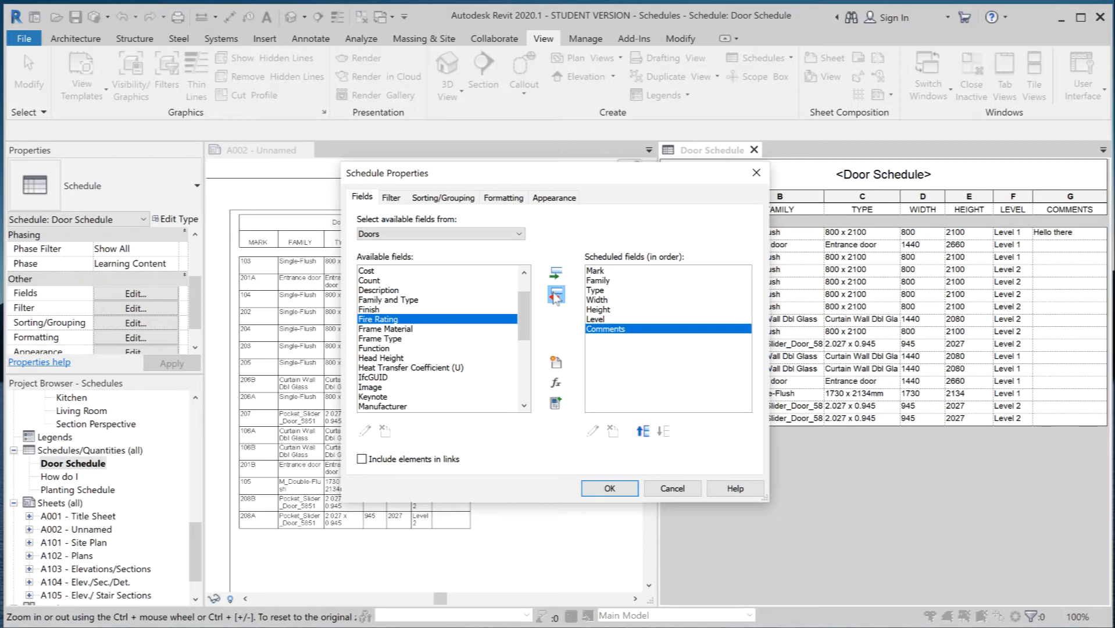
Sort the door schedule by Mark in ascending order and apply the sorting.
drag(600, 179, 456, 174)
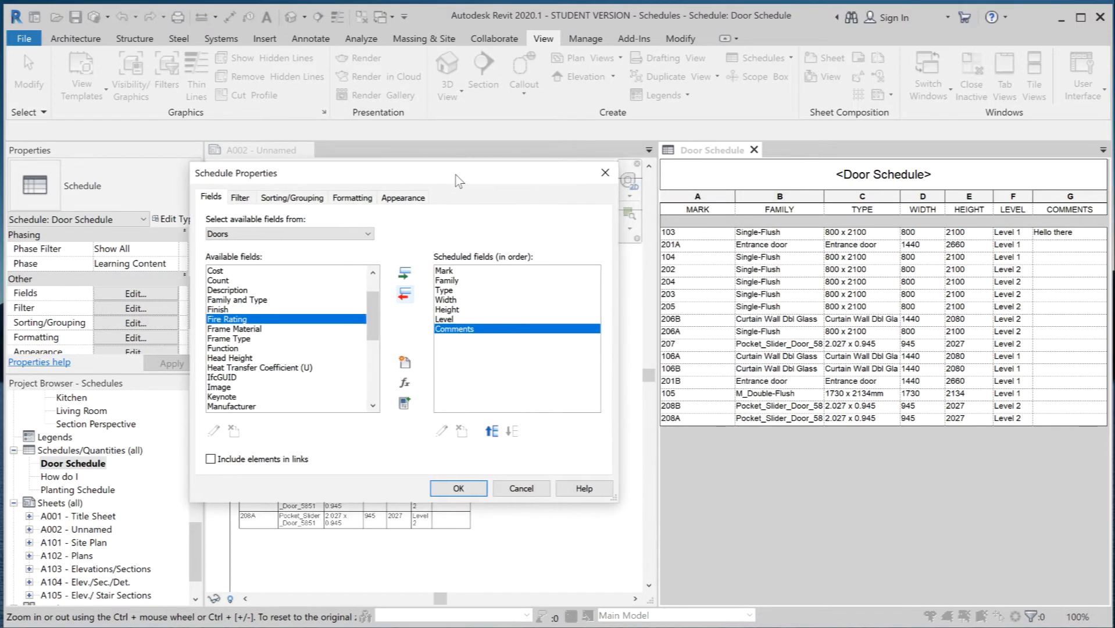
click(239, 198)
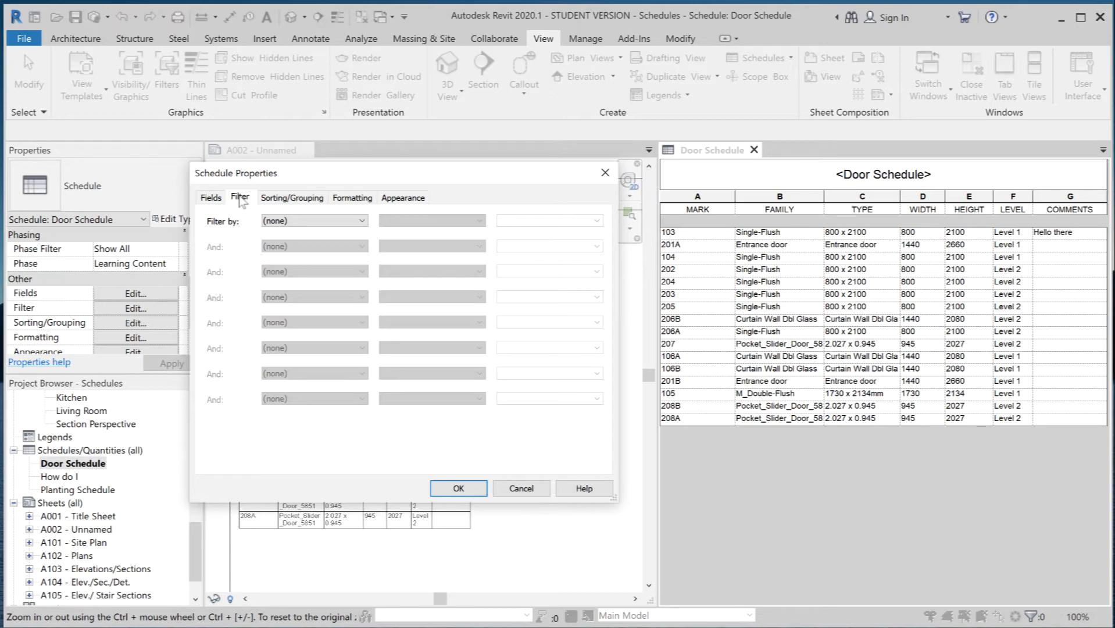
click(298, 202)
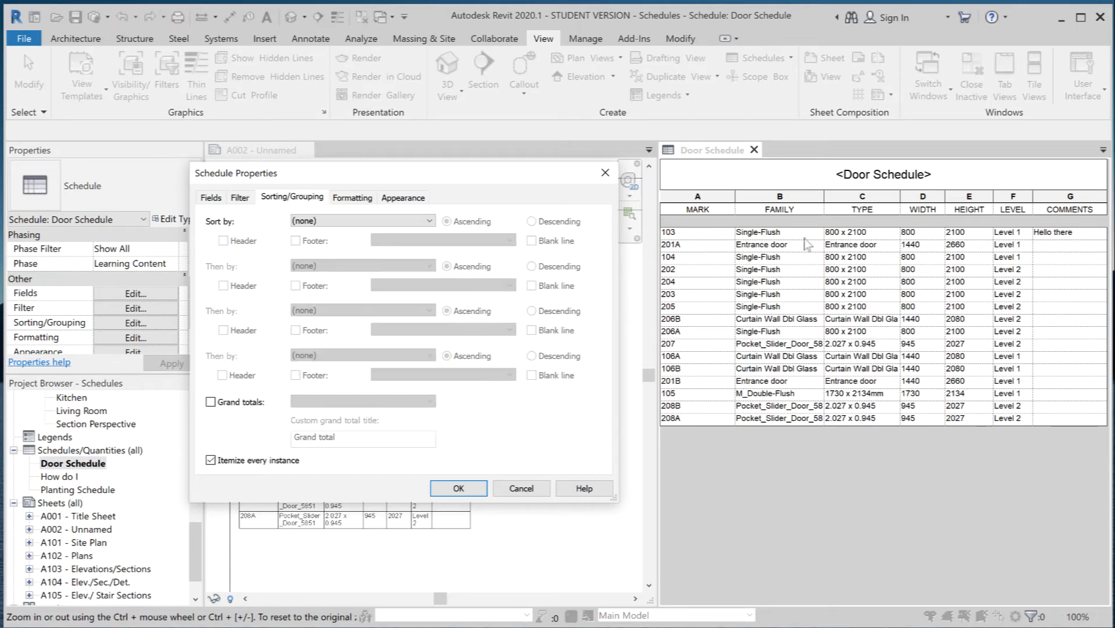
click(368, 221)
click(333, 243)
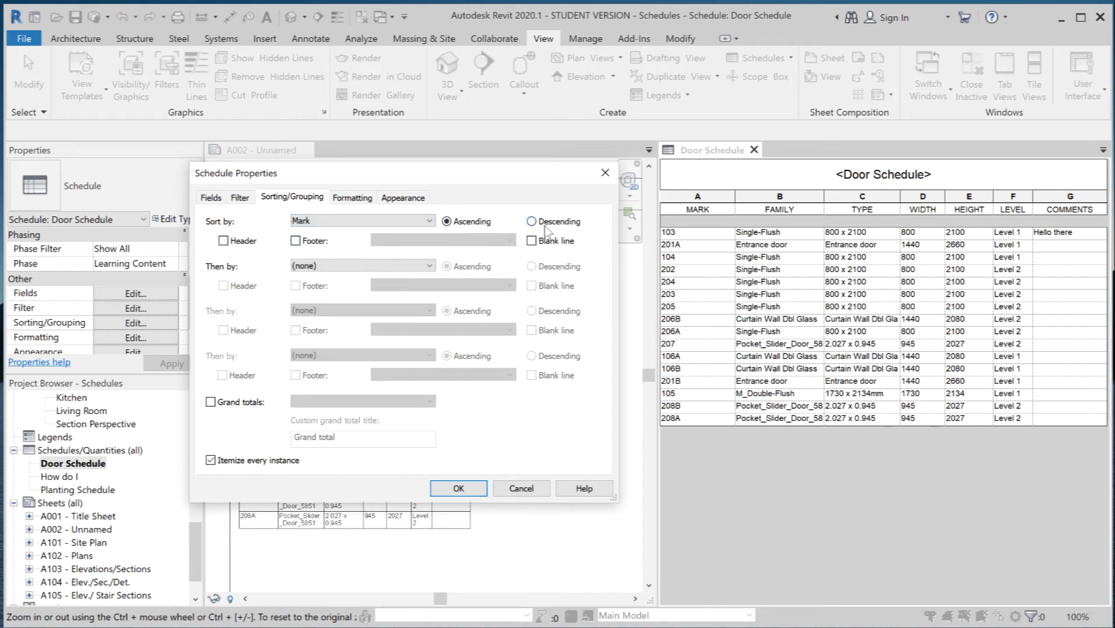
click(348, 221)
click(328, 253)
click(385, 222)
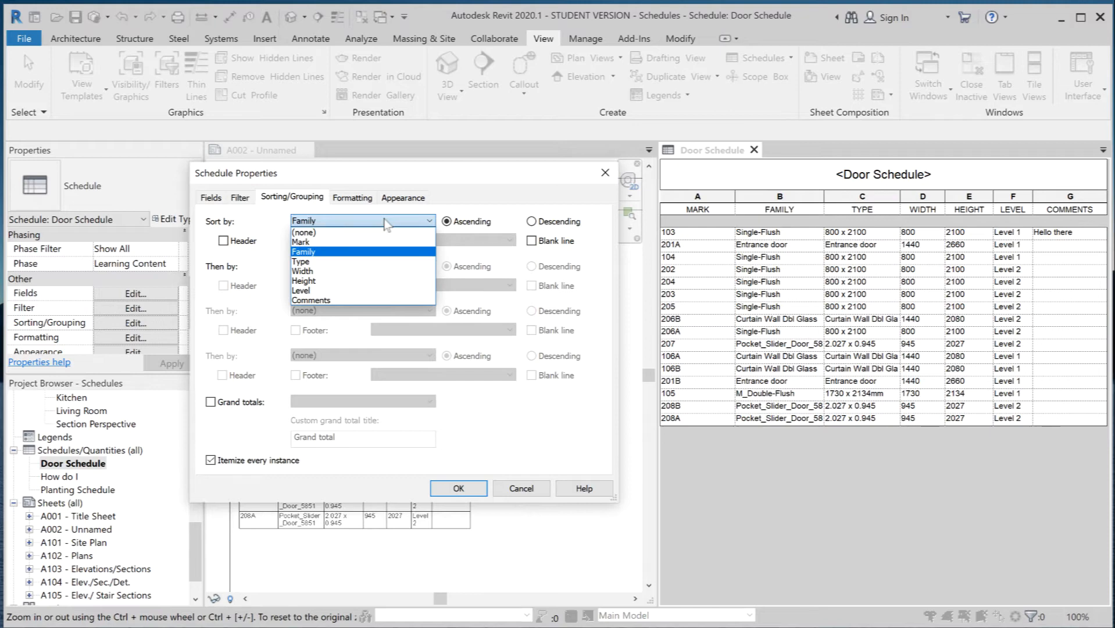
click(360, 242)
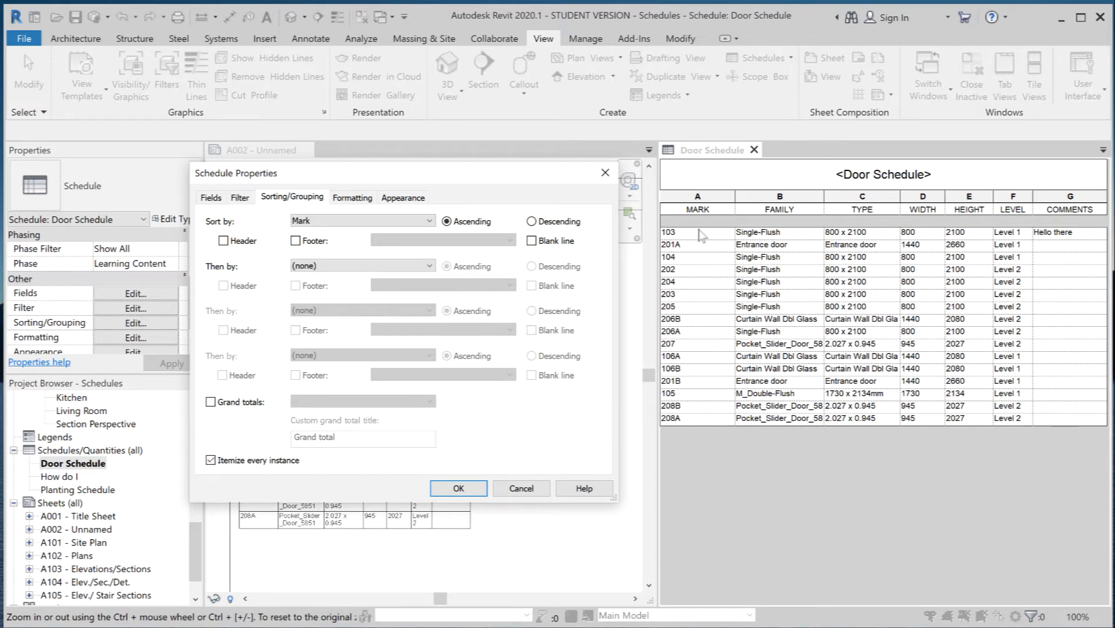
click(458, 489)
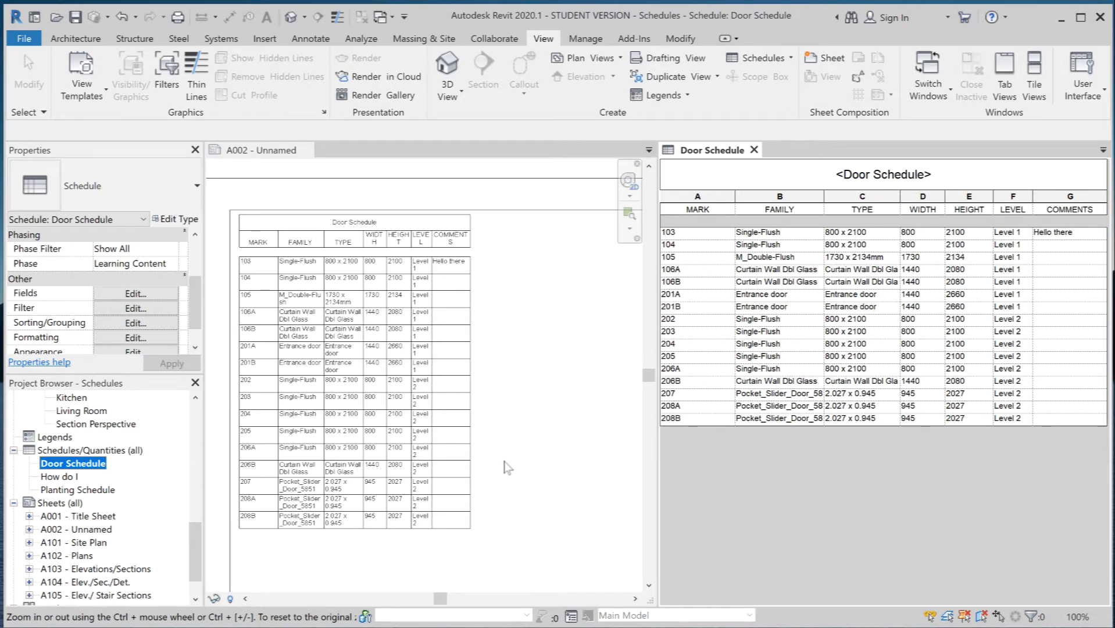
Try Family as the second sort criterion after Mark, and reset that criterion to (none).
click(132, 323)
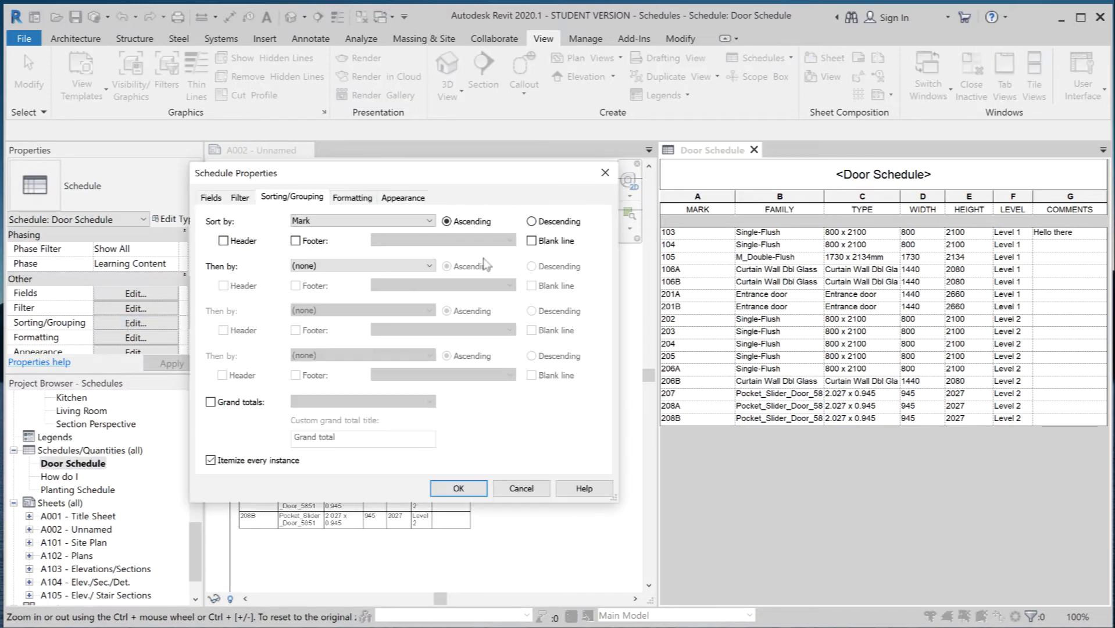
click(337, 269)
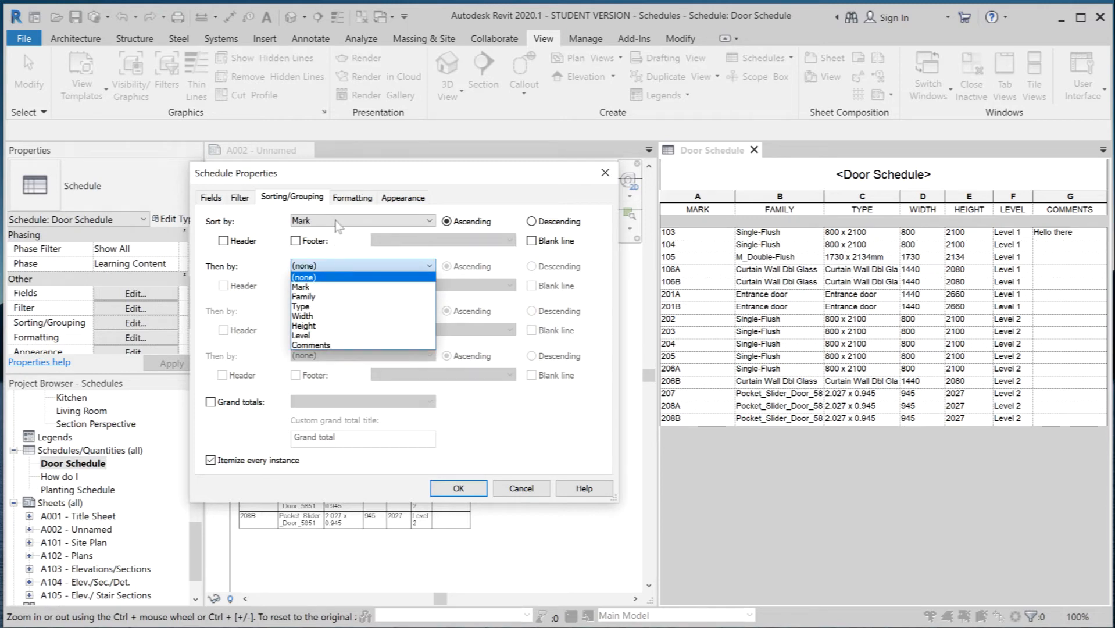
click(318, 298)
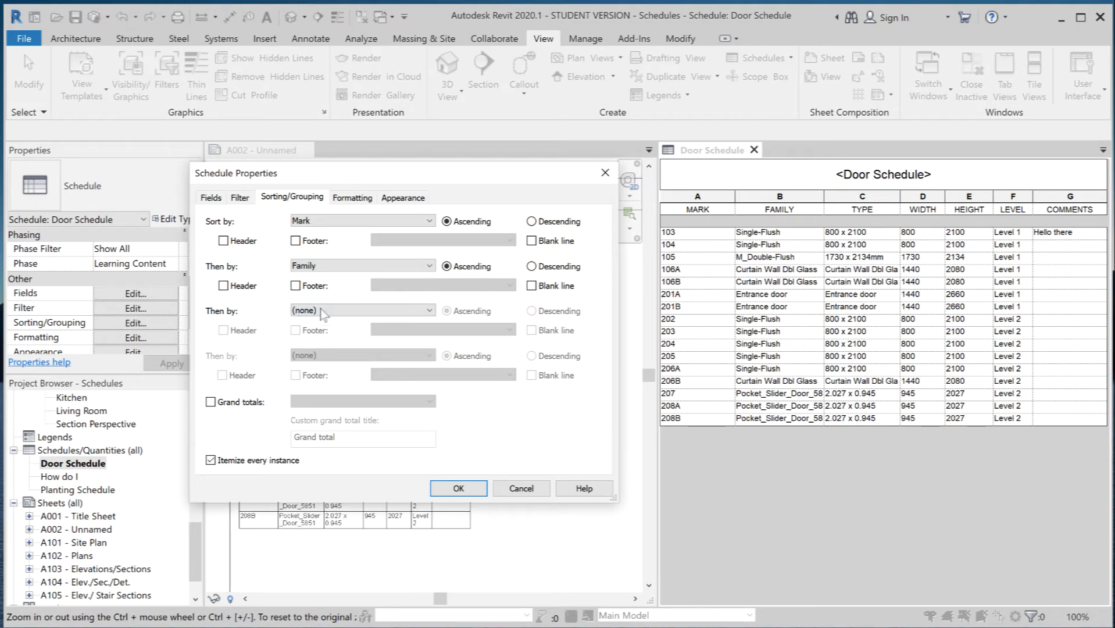
click(362, 310)
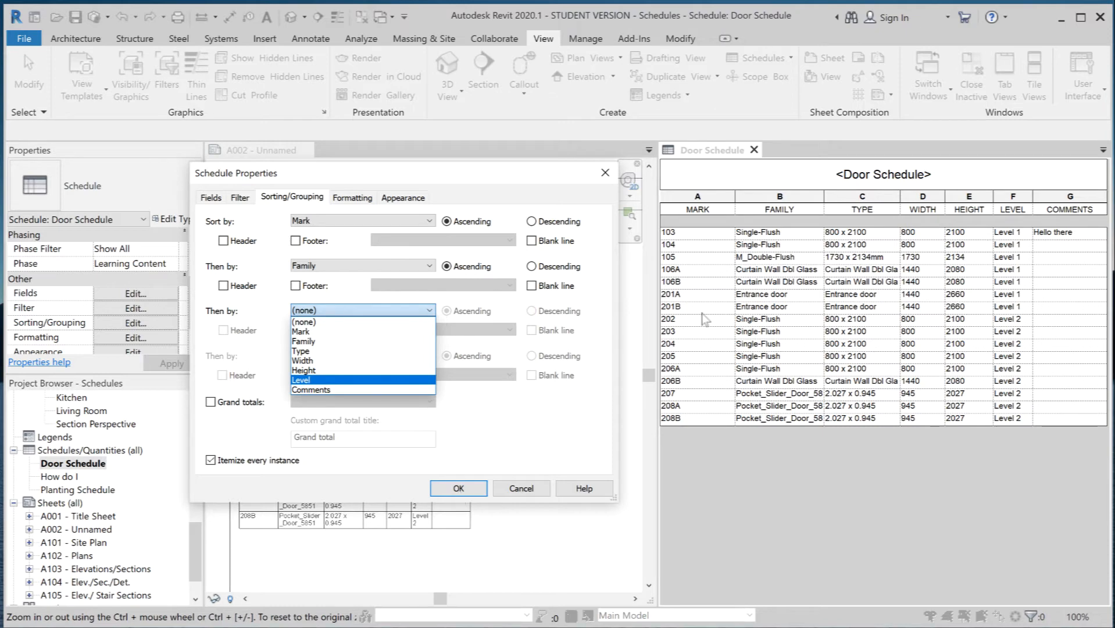
click(454, 489)
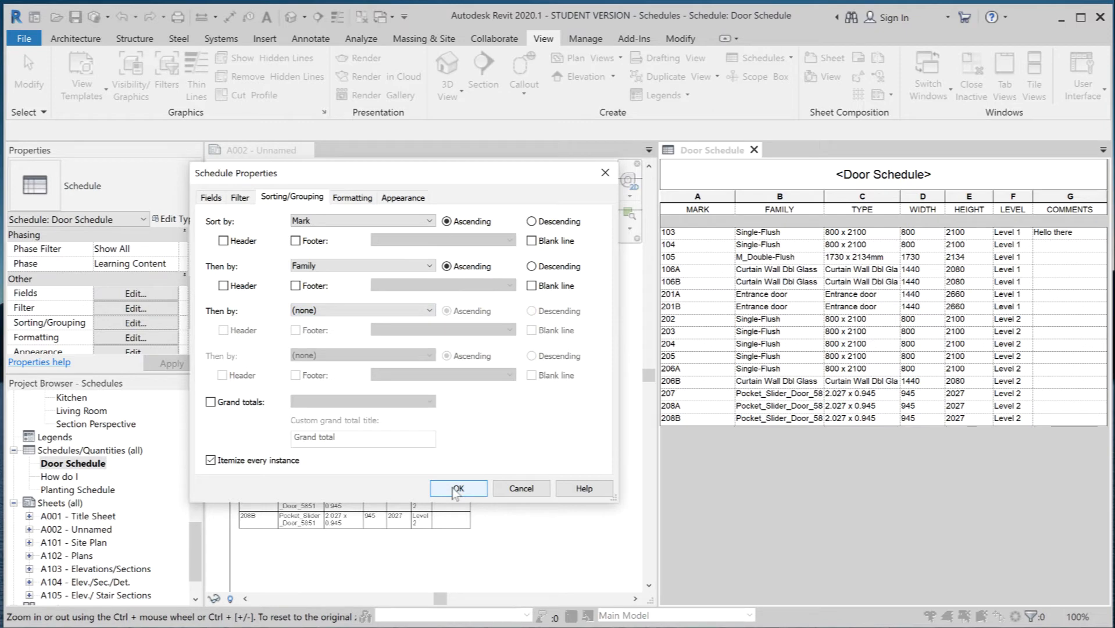
click(314, 266)
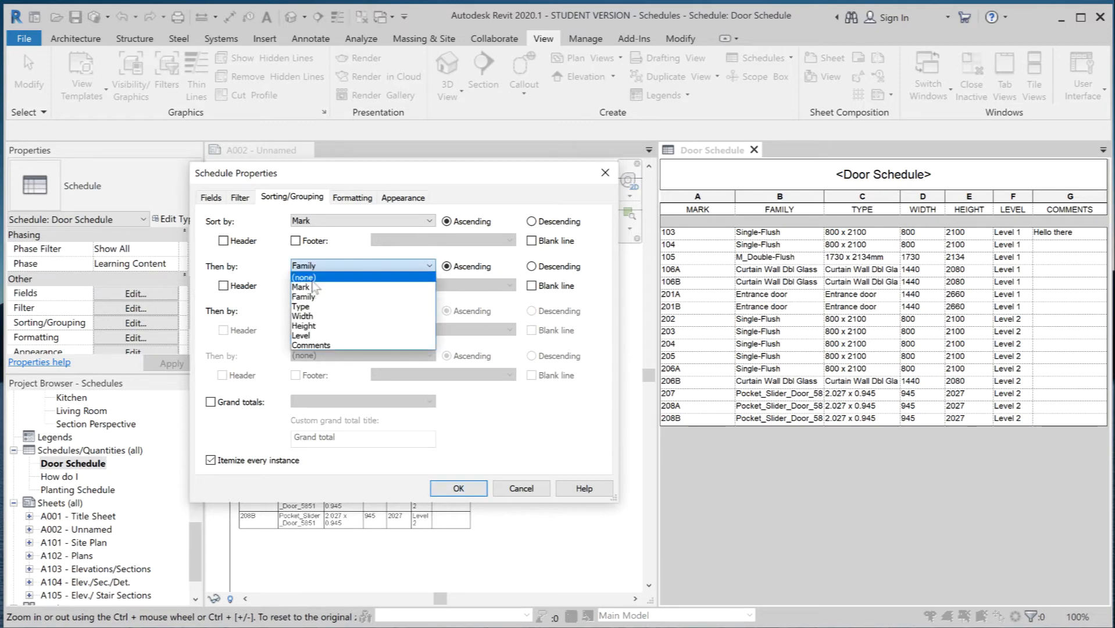
click(307, 277)
click(456, 488)
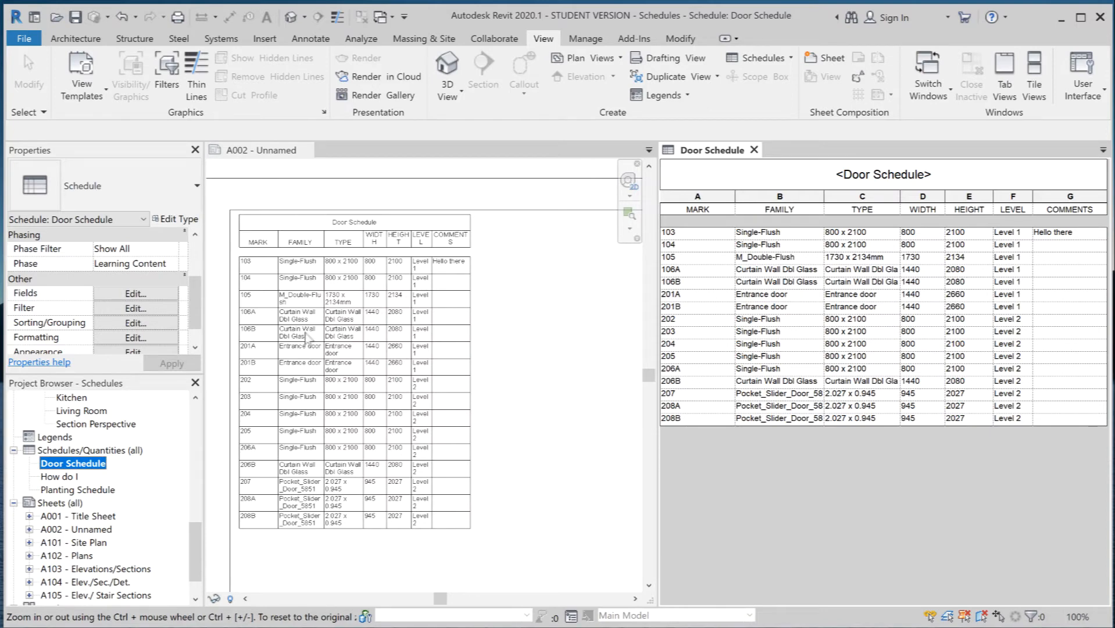
Set the alignment of the Mark, Width and Height fields to Center and apply the formatting.
click(129, 339)
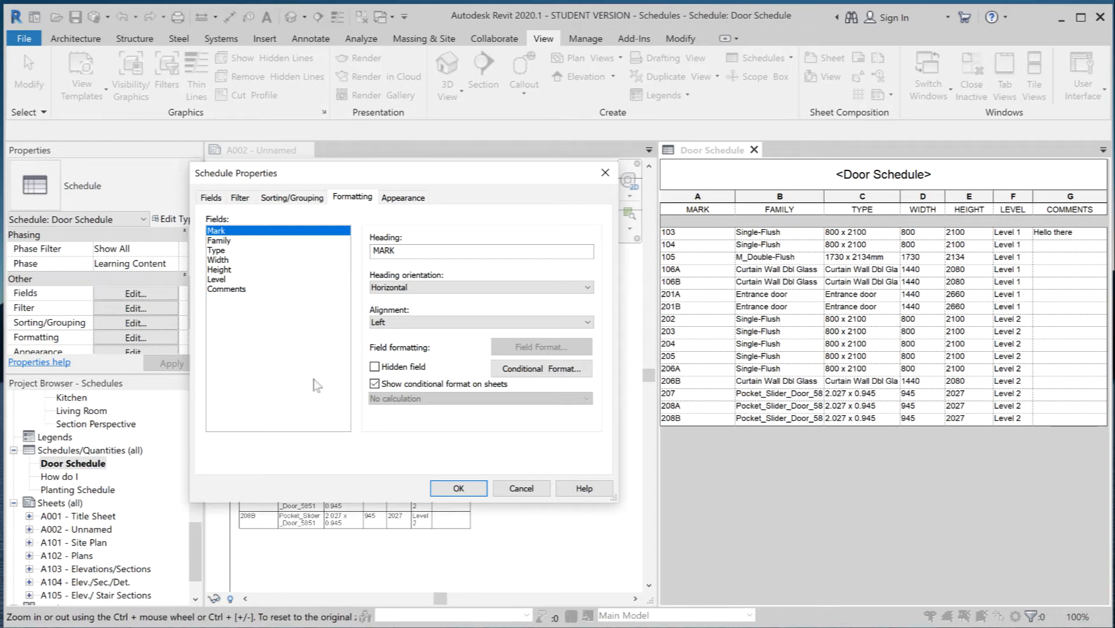
click(454, 323)
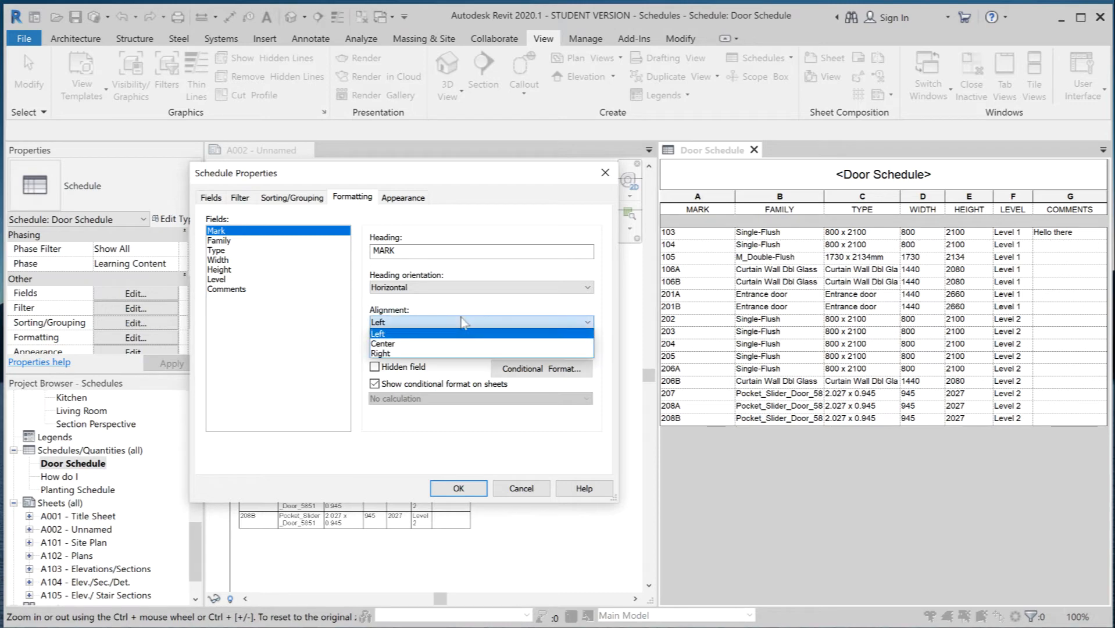
click(429, 344)
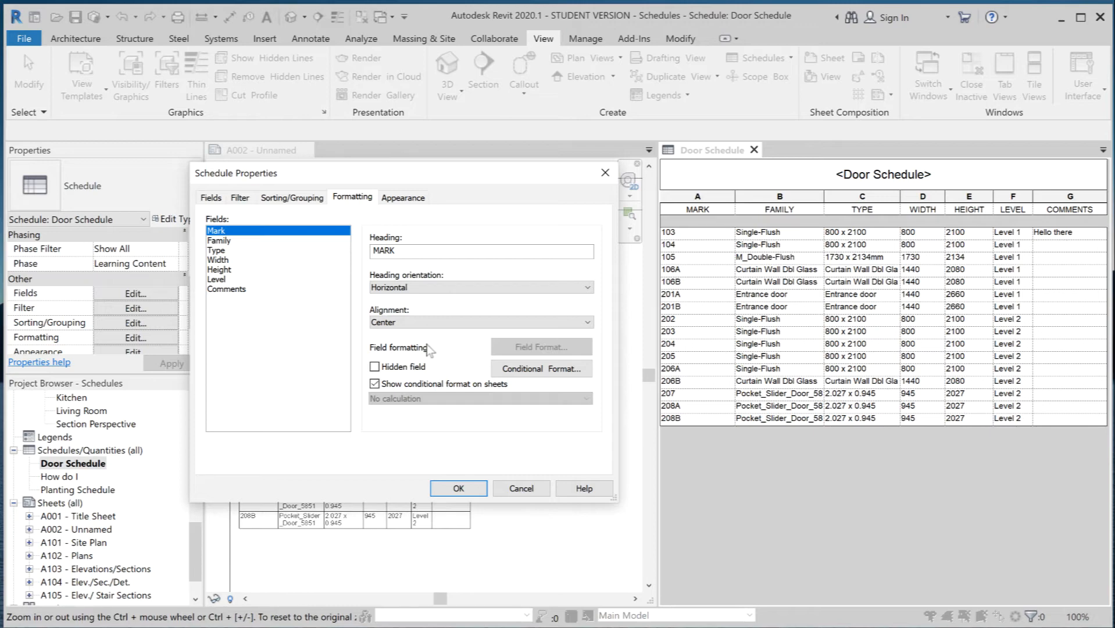
click(223, 260)
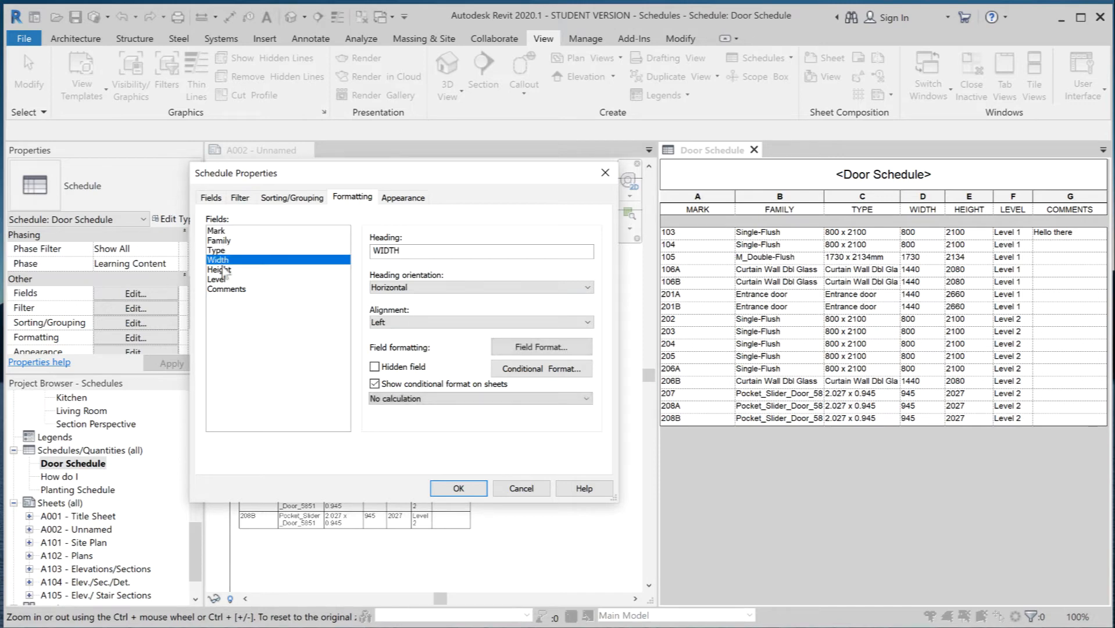
click(456, 322)
click(429, 348)
click(221, 269)
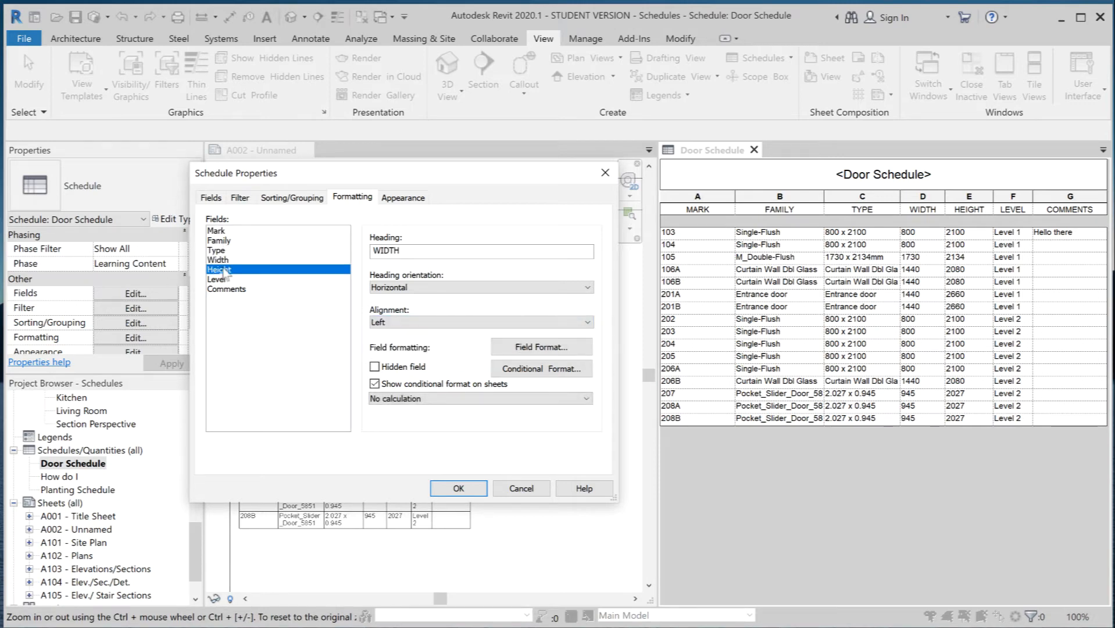
click(424, 323)
click(418, 344)
click(462, 490)
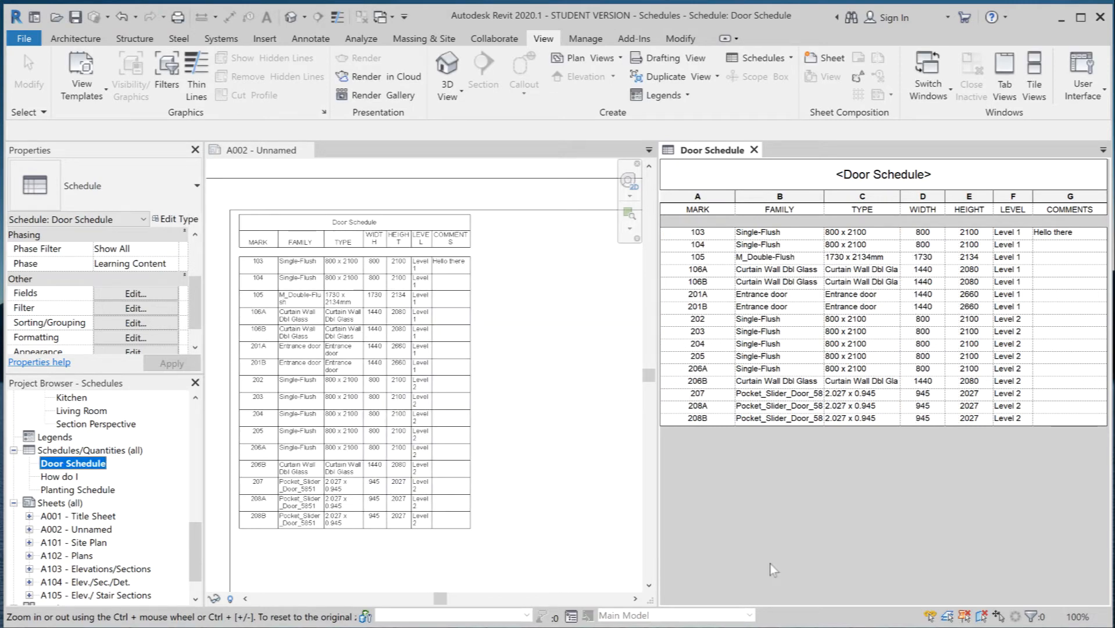
Turn off the grid lines in the door schedule's appearance settings and apply the change.
click(137, 351)
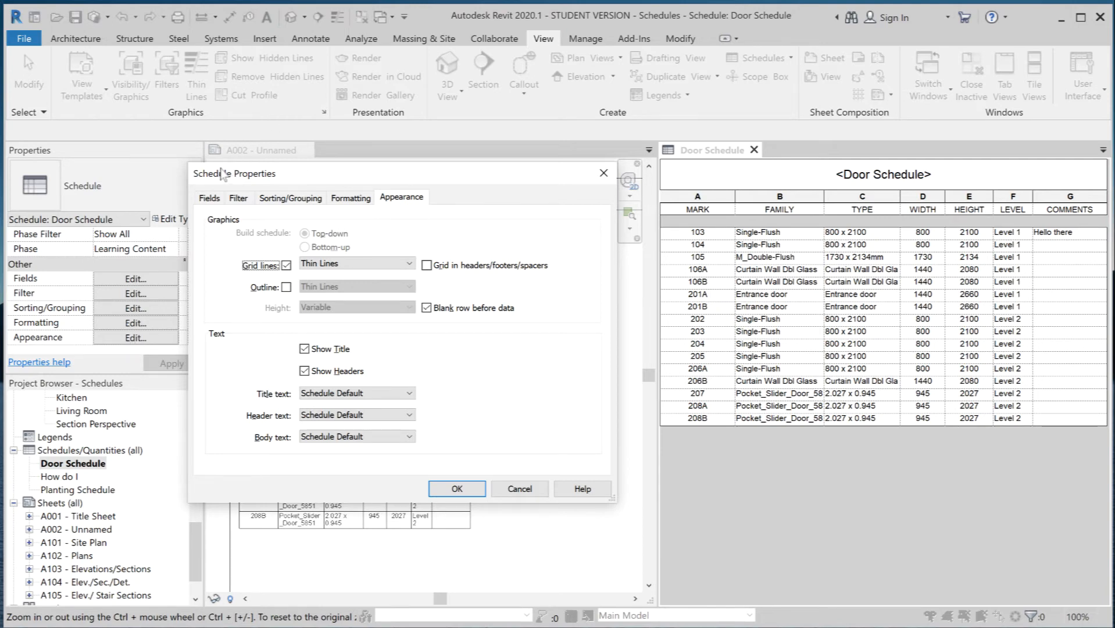
drag(219, 178, 637, 207)
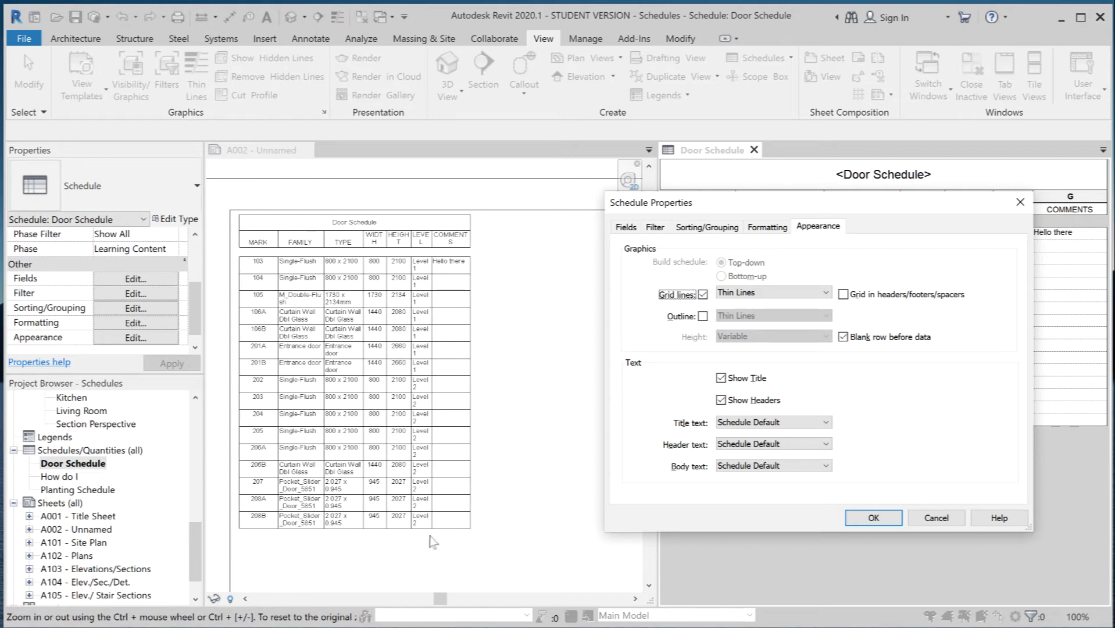
click(703, 295)
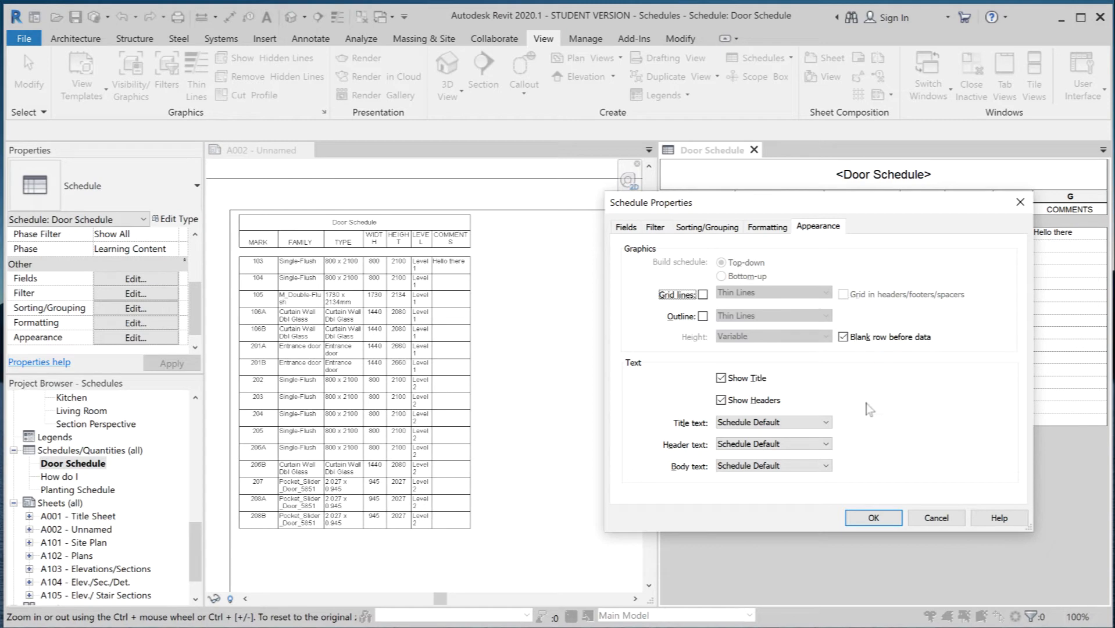
click(872, 518)
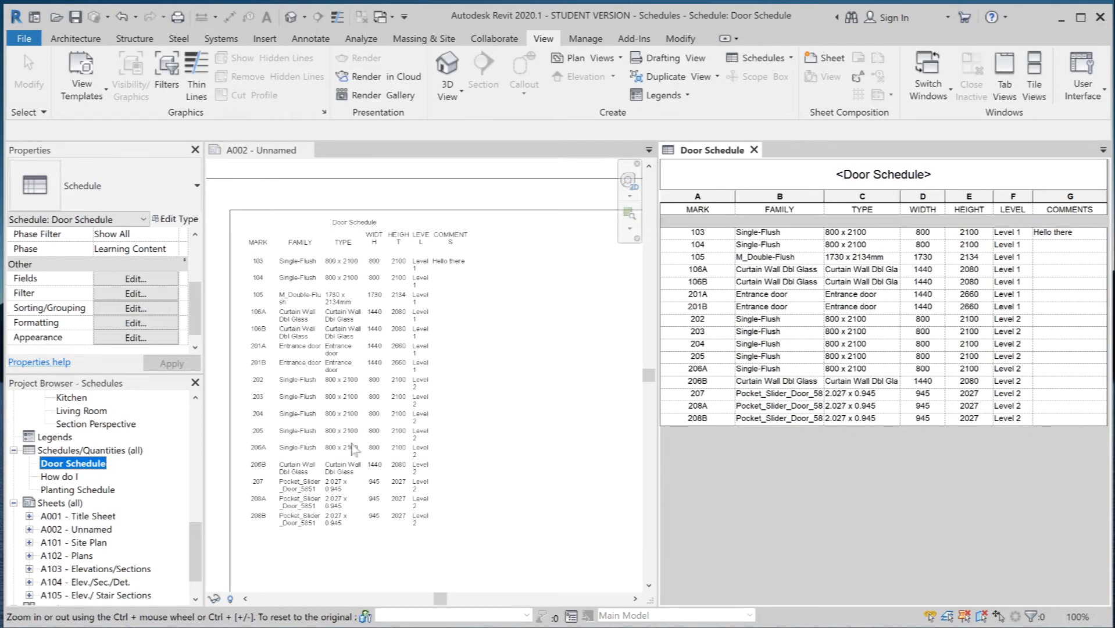
Turn on the schedule's grid lines with the Thin Lines style, including the grid in headers/footers/spacers, and apply.
click(140, 337)
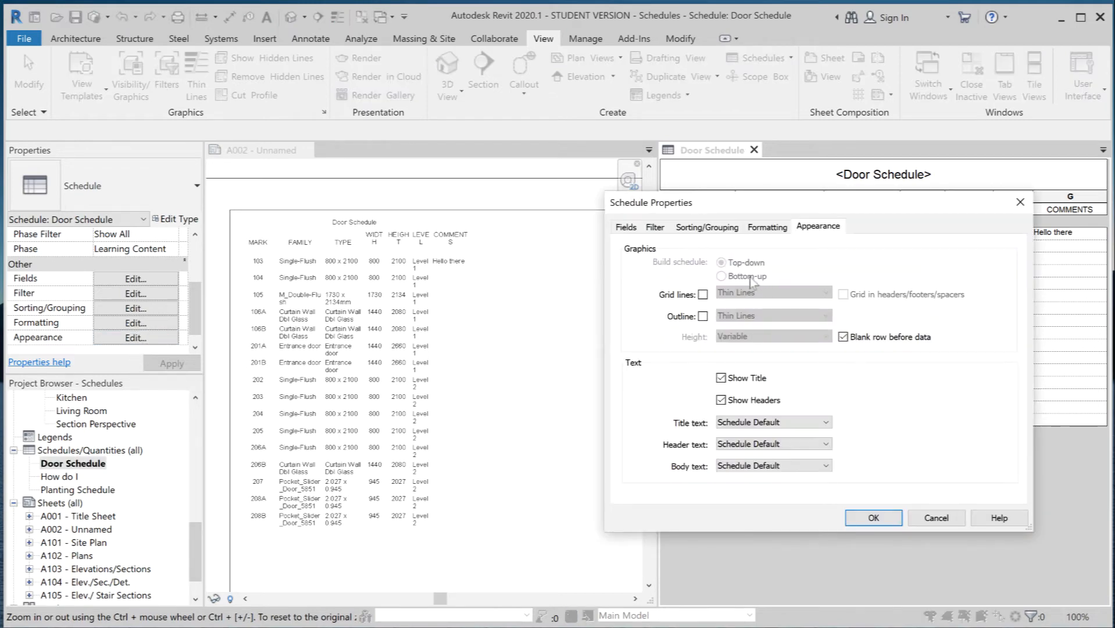
click(703, 295)
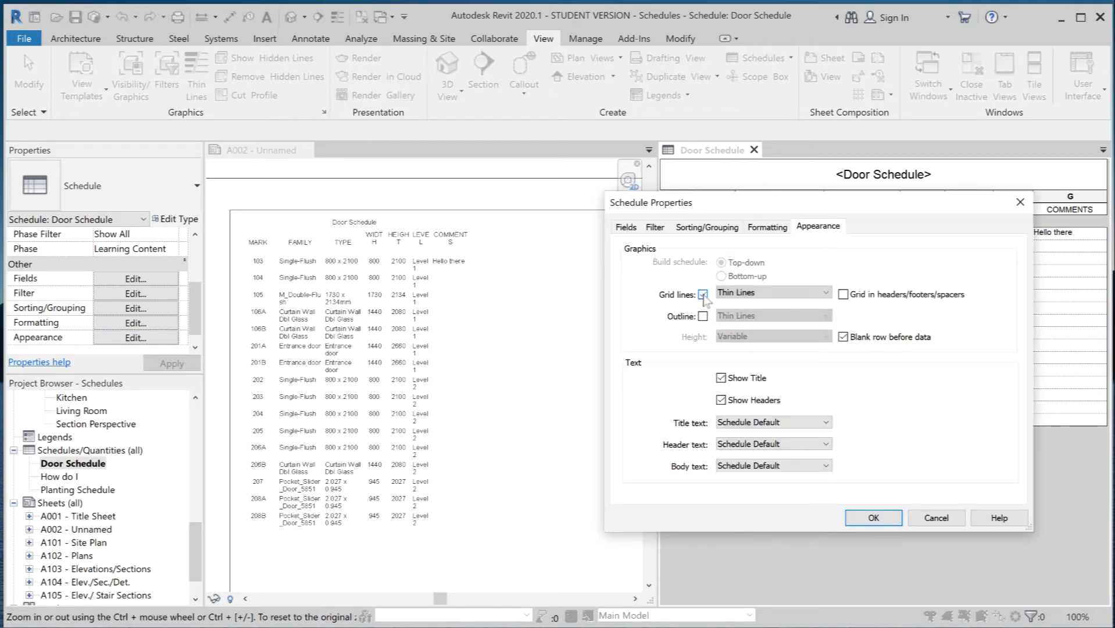
click(771, 298)
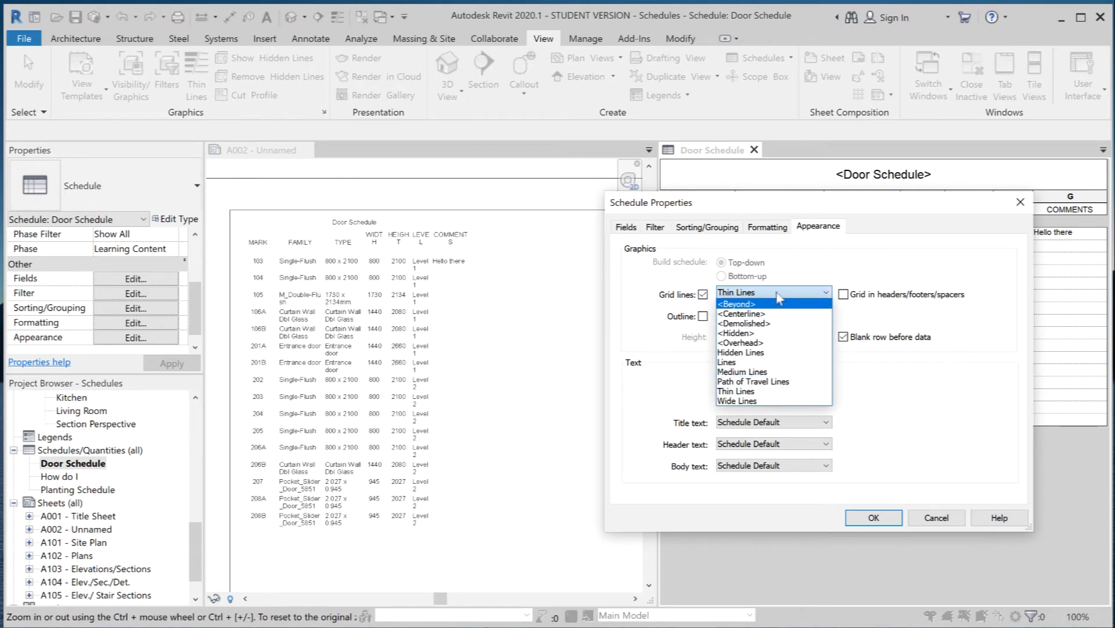
click(777, 293)
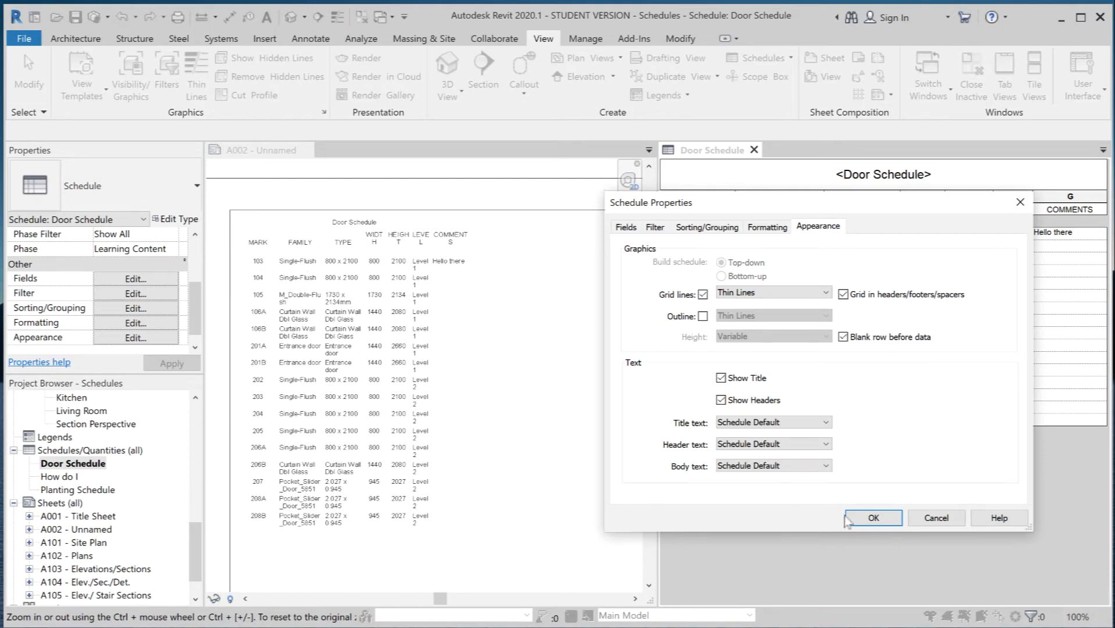
click(873, 518)
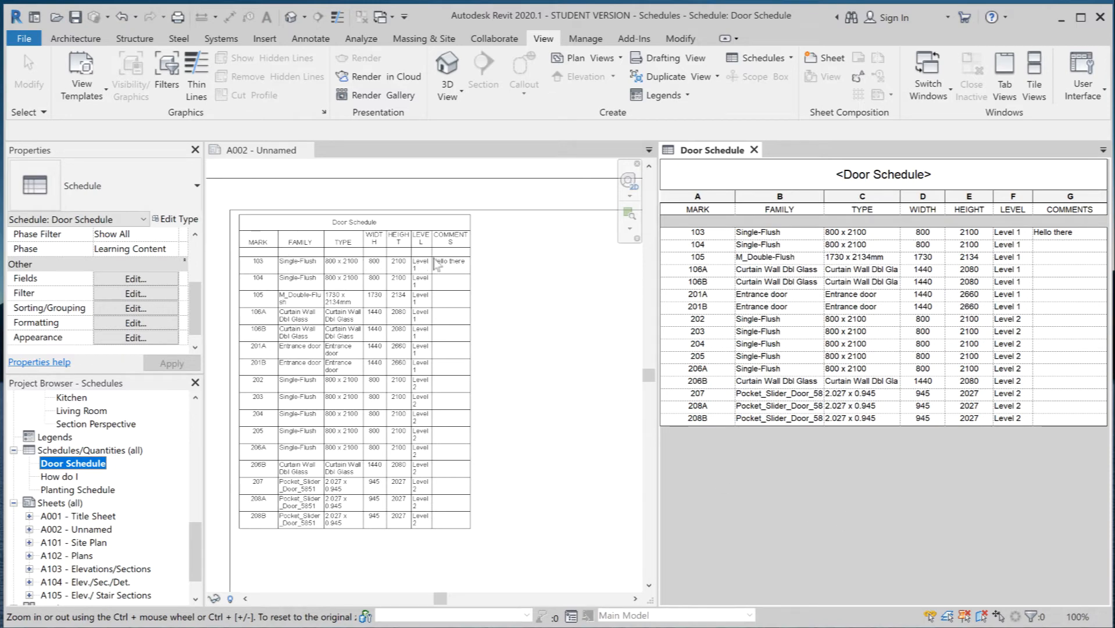
Turn off the grid in headers/footers/spacers in the door schedule's appearance settings and apply the change.
click(135, 338)
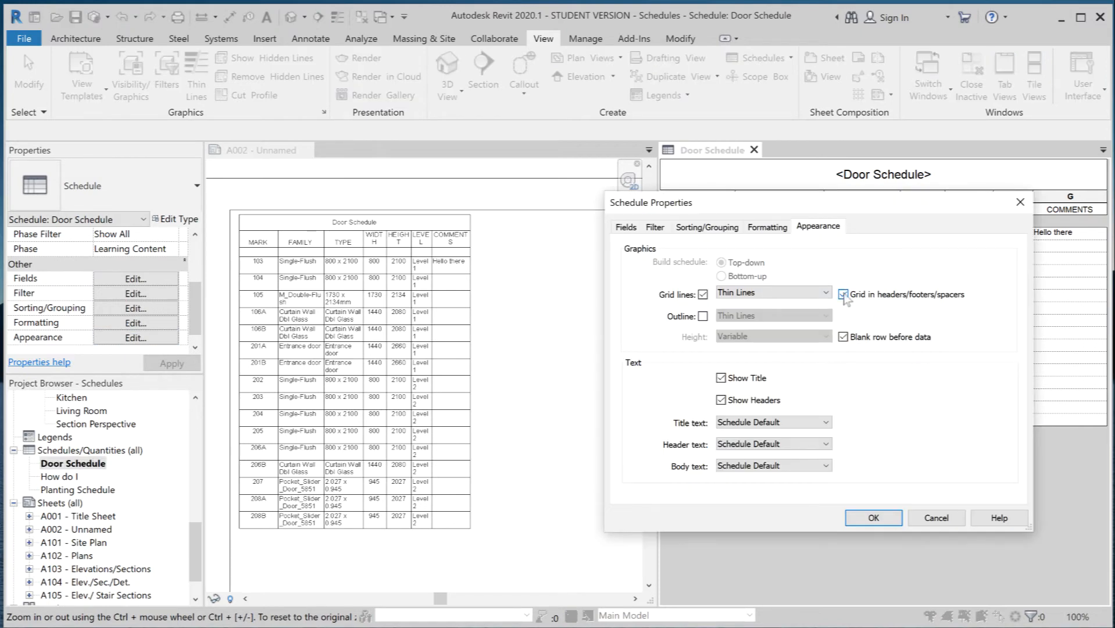
click(875, 518)
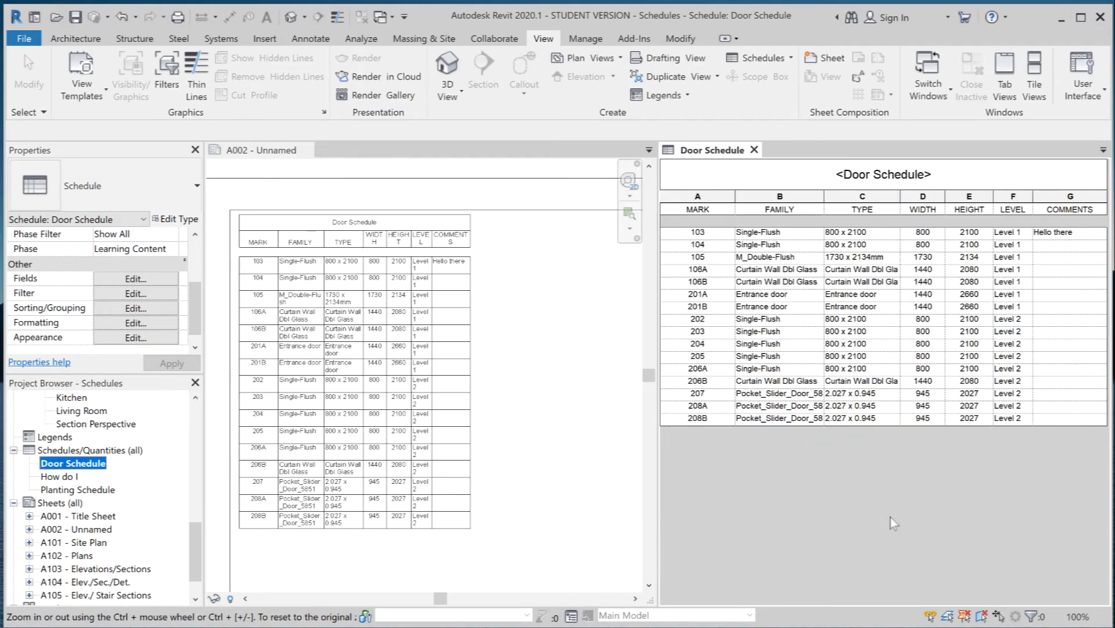
Remove the blank row before data, give the door schedule a Medium Lines outline, and apply the appearance settings.
click(135, 337)
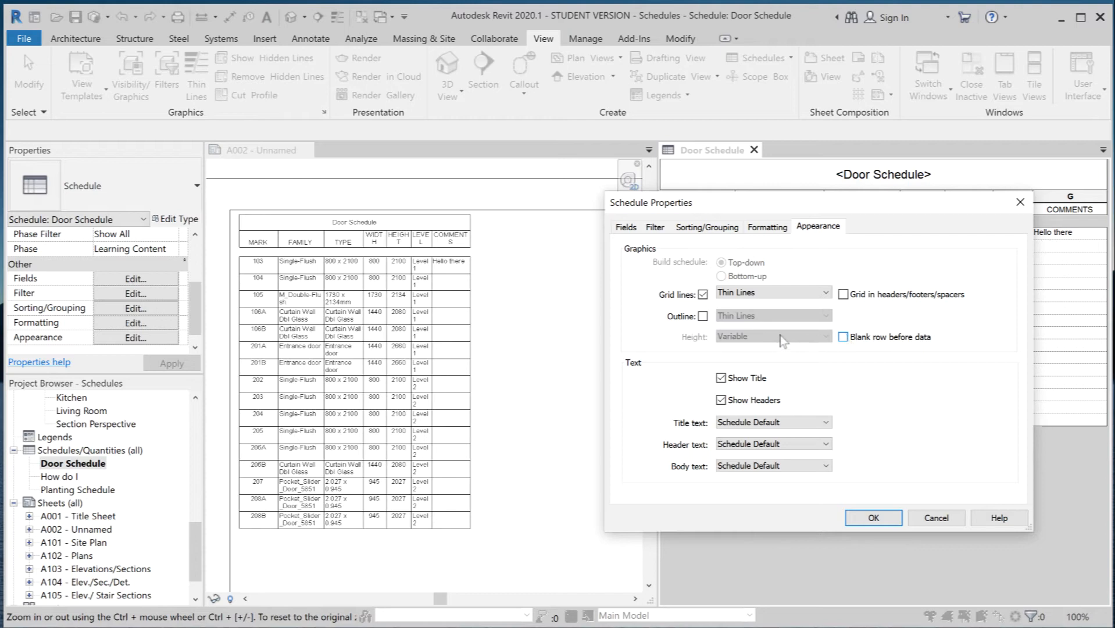
click(703, 317)
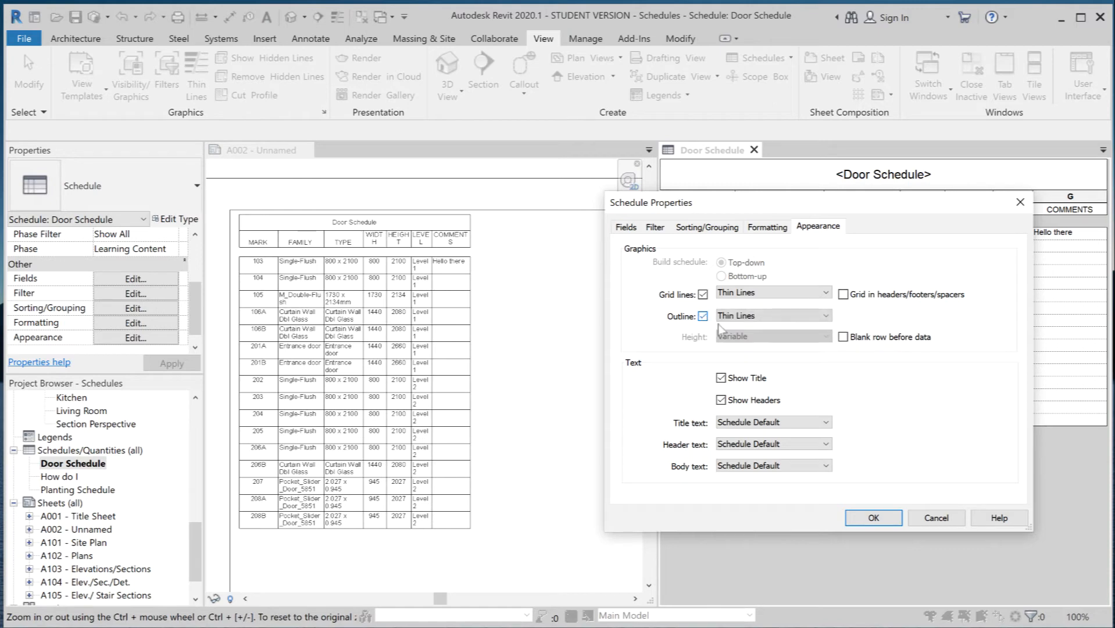
click(776, 317)
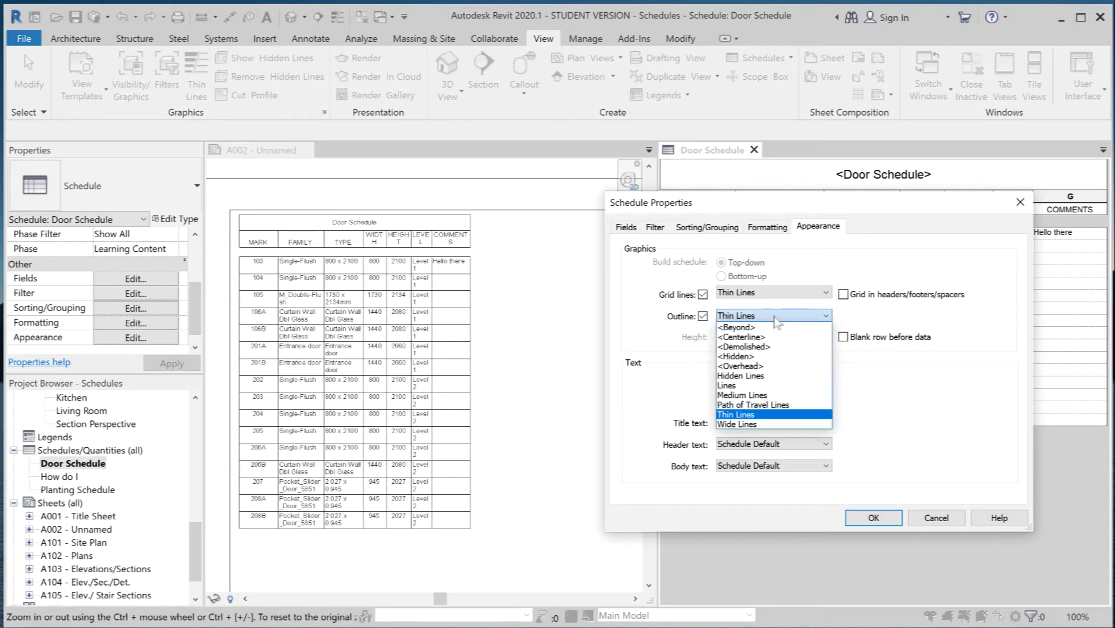
click(768, 399)
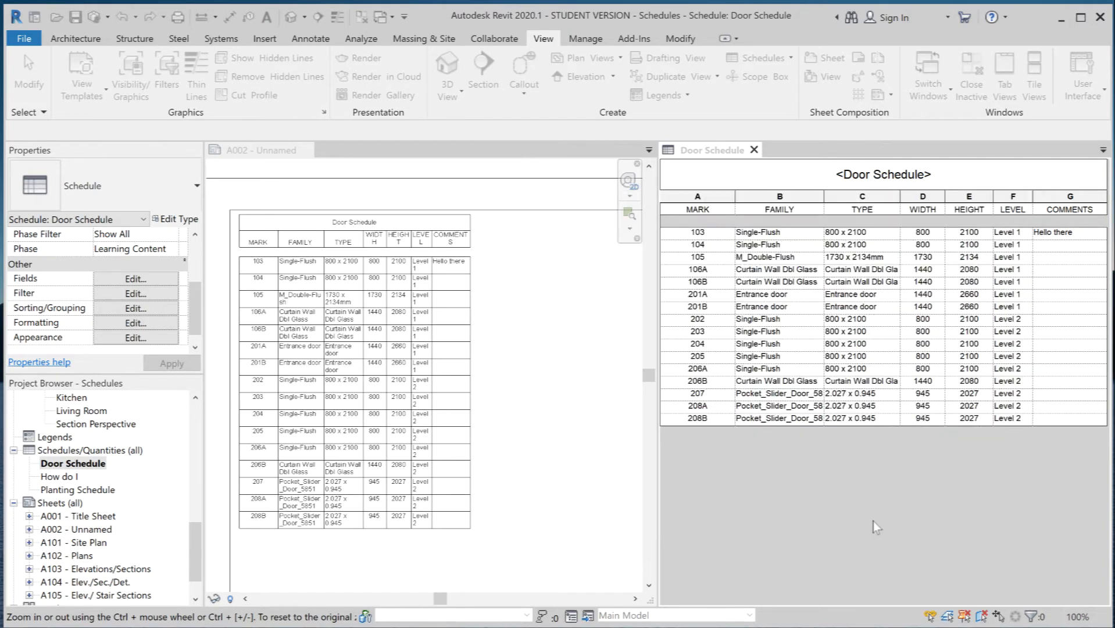
click(873, 518)
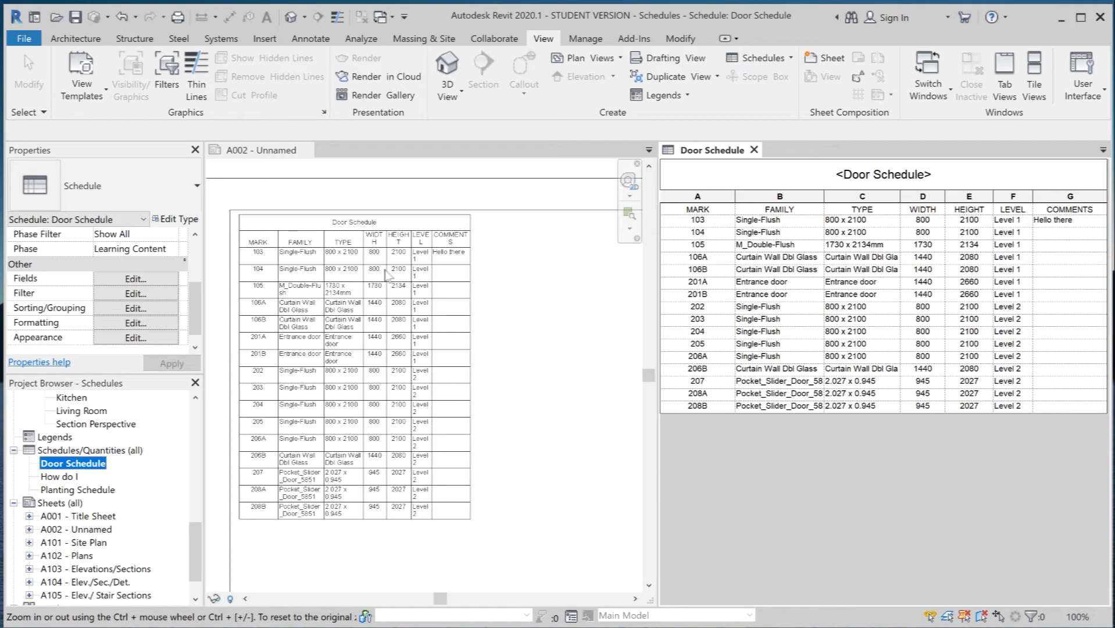
Examine the door schedule's outline and grid lines up close on sheet A002.
click(223, 253)
scroll(227, 250, up, 5)
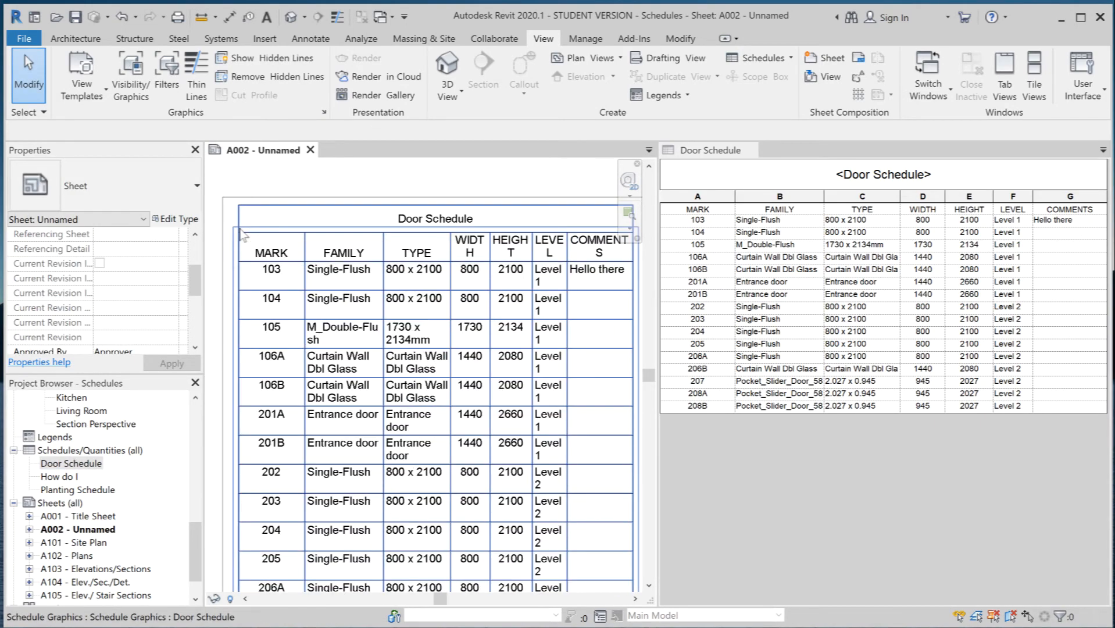
scroll(242, 235, up, 4)
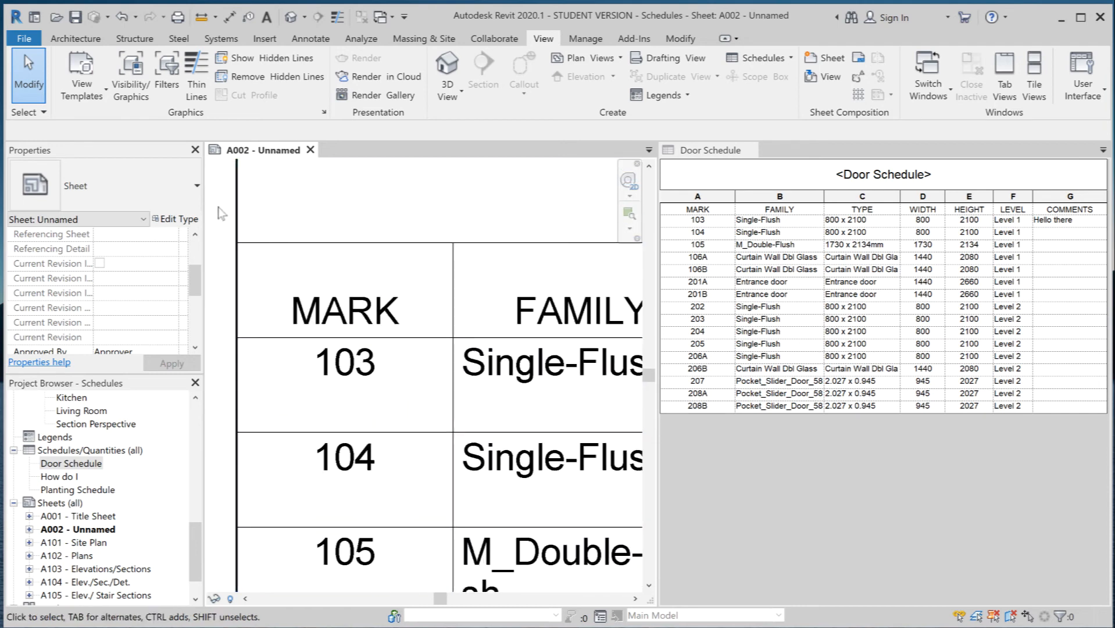
click(251, 321)
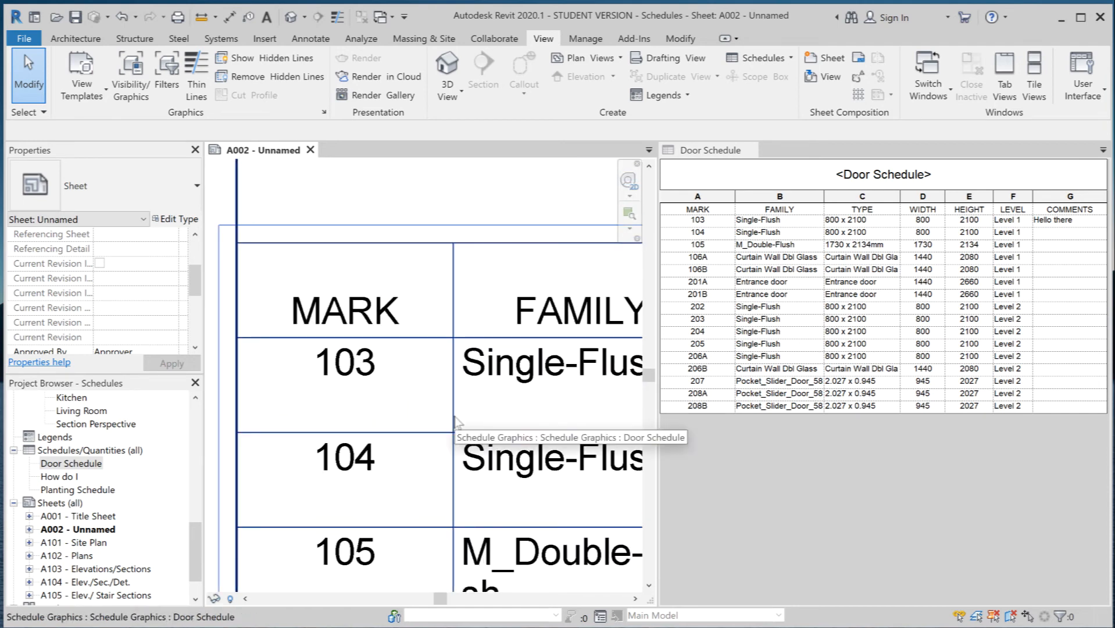
scroll(455, 417, down, 5)
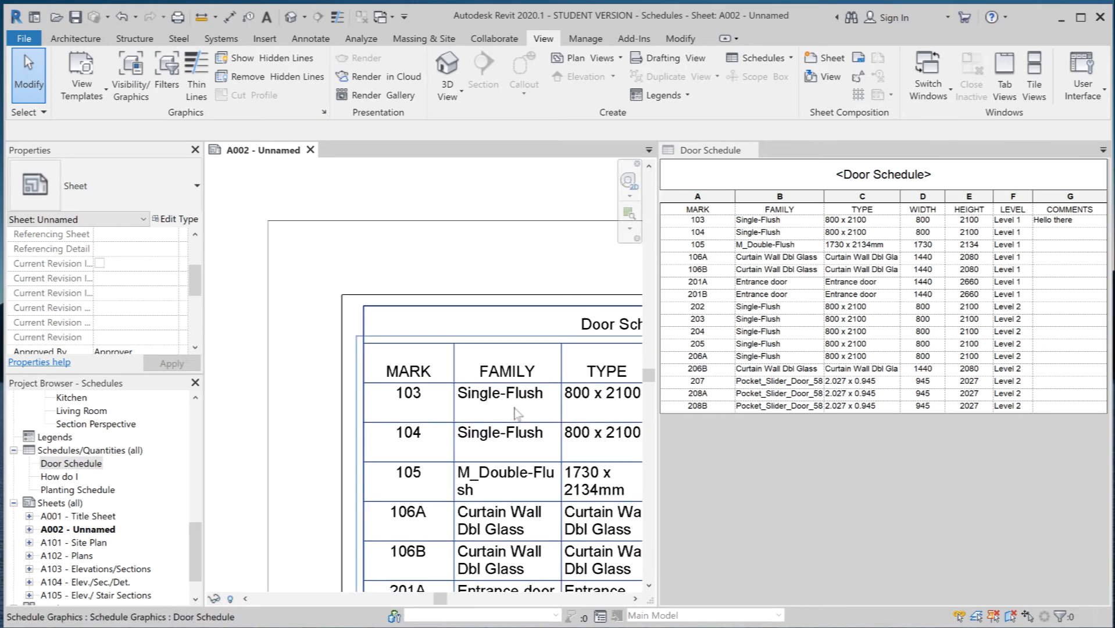
scroll(515, 414, down, 4)
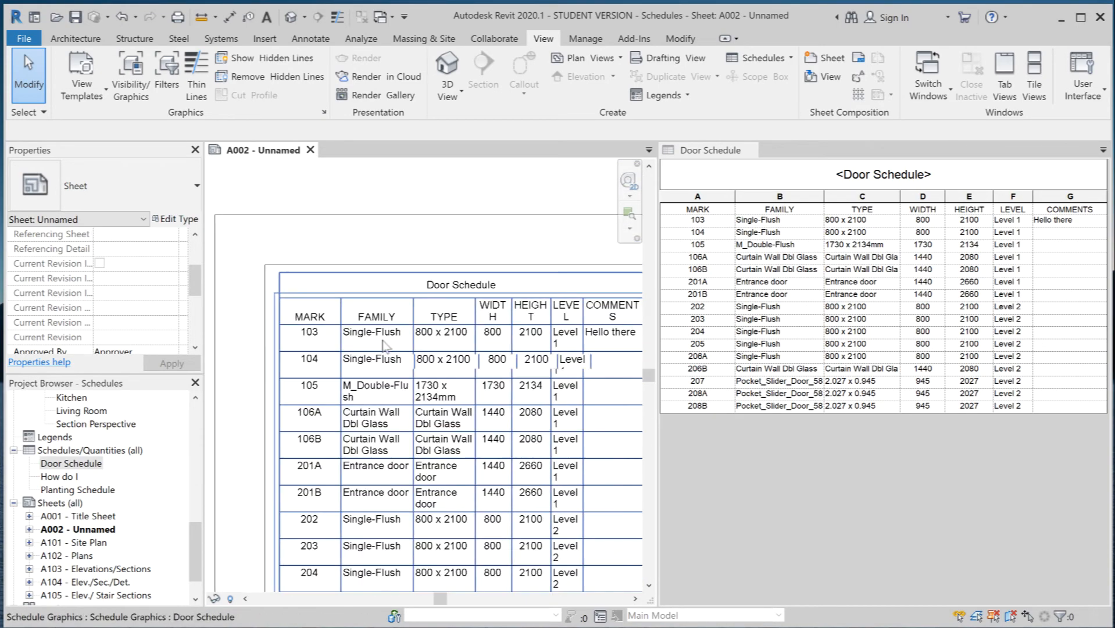
scroll(383, 341, down, 3)
scroll(428, 342, up, 4)
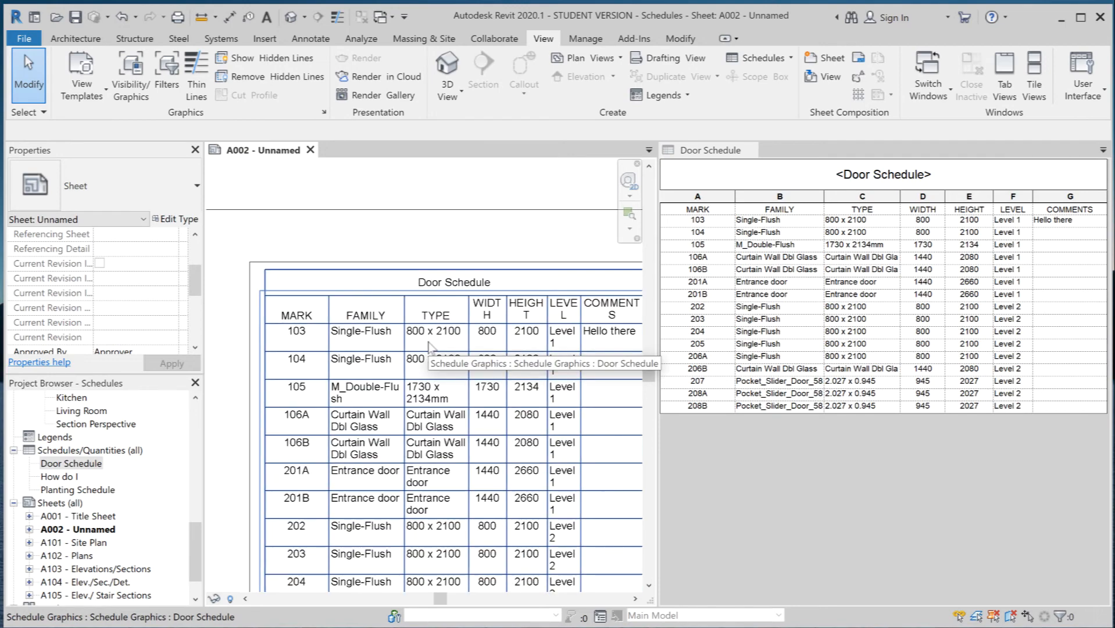
middle_drag(428, 344, 415, 342)
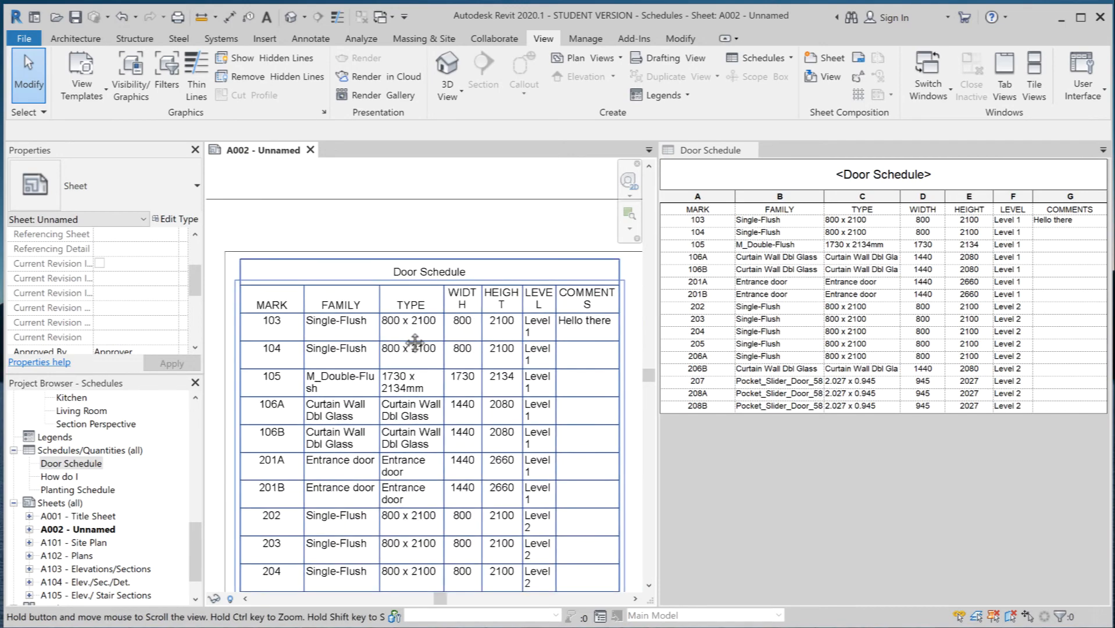
double_click(415, 342)
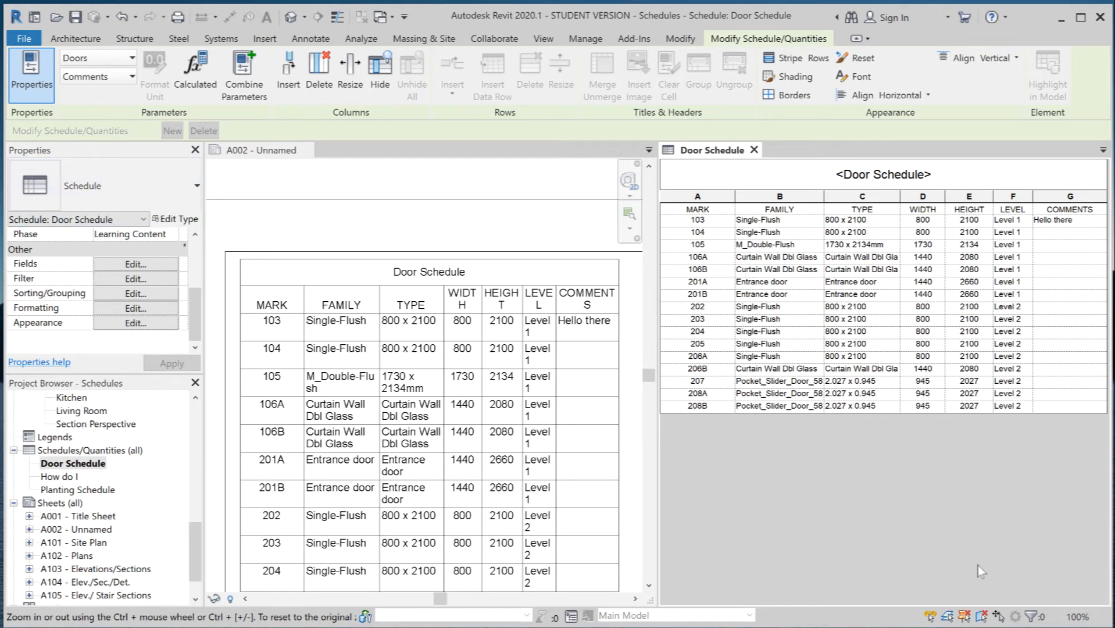
click(264, 152)
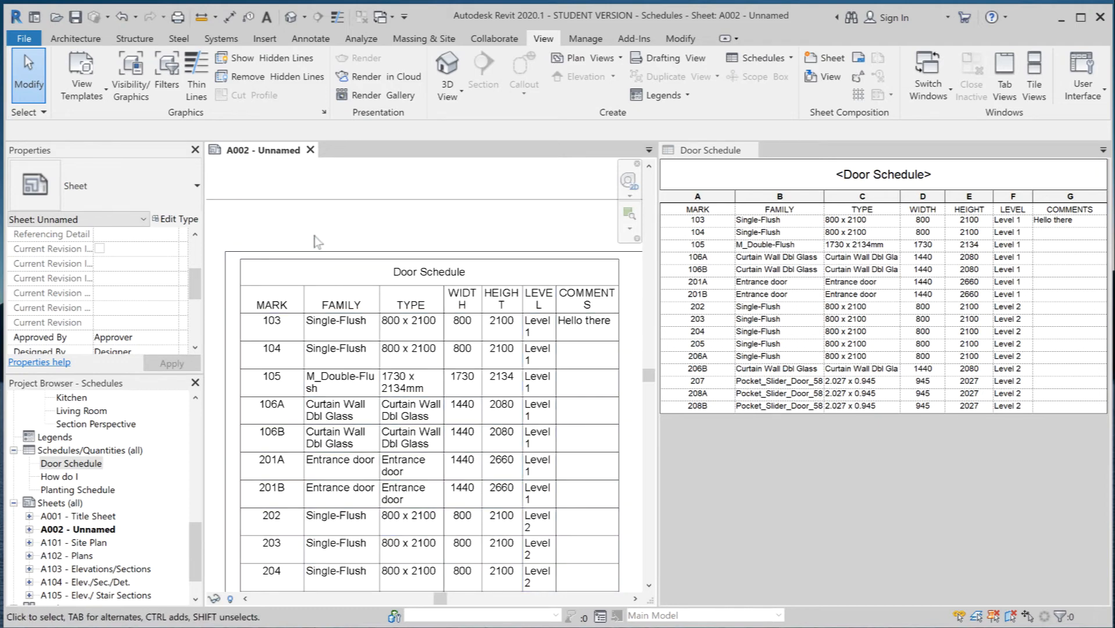
Turn off the title and headers in the door schedule's appearance settings and apply the change.
click(719, 152)
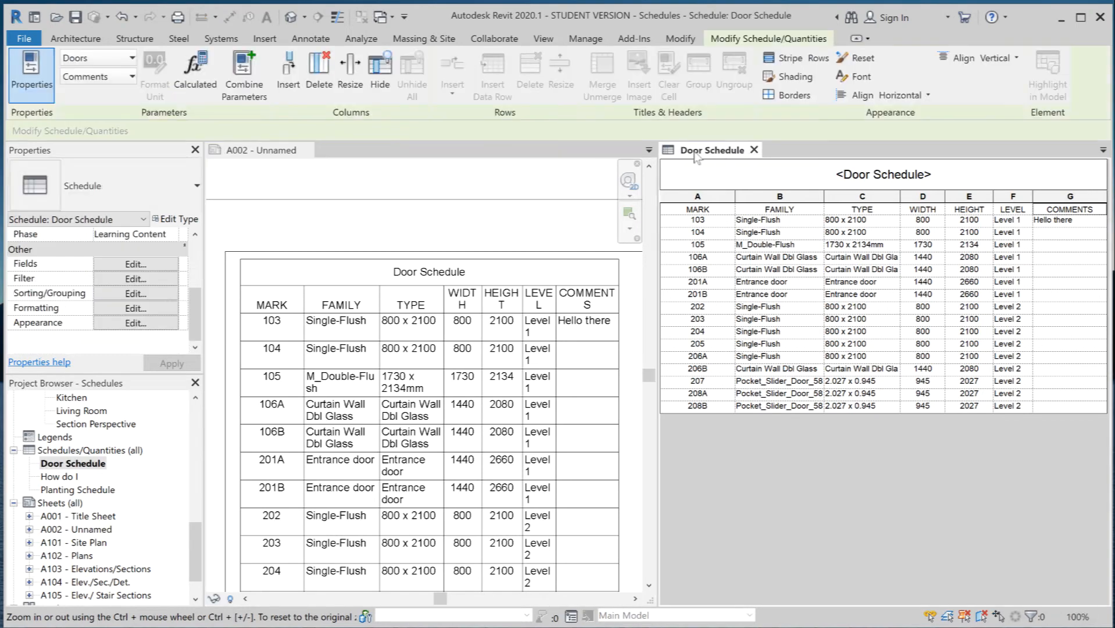
click(124, 323)
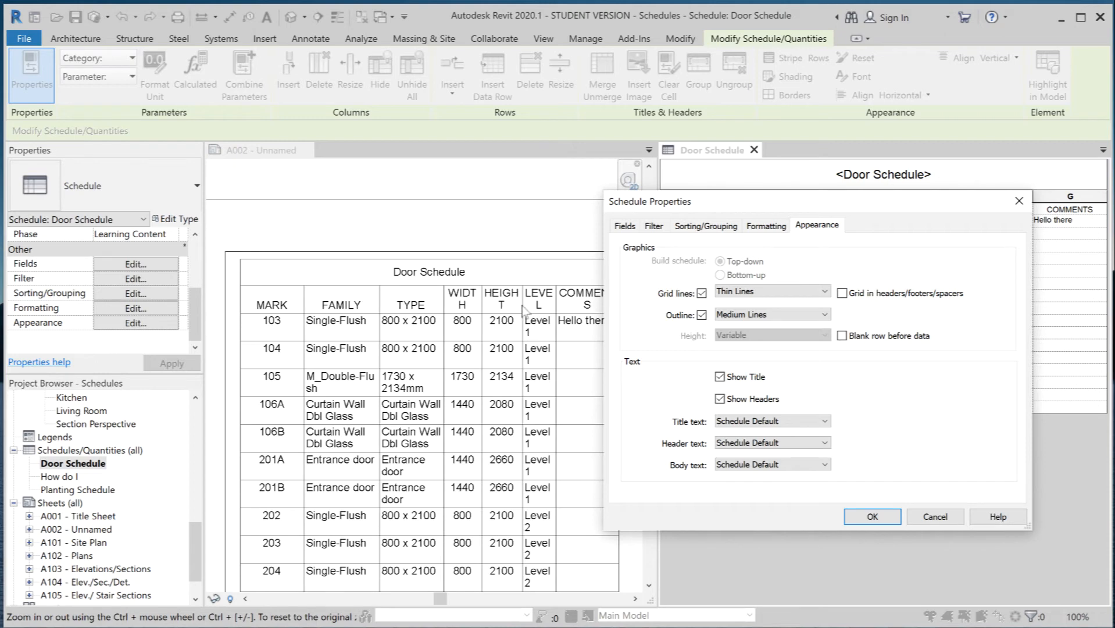
click(720, 377)
click(720, 399)
click(871, 517)
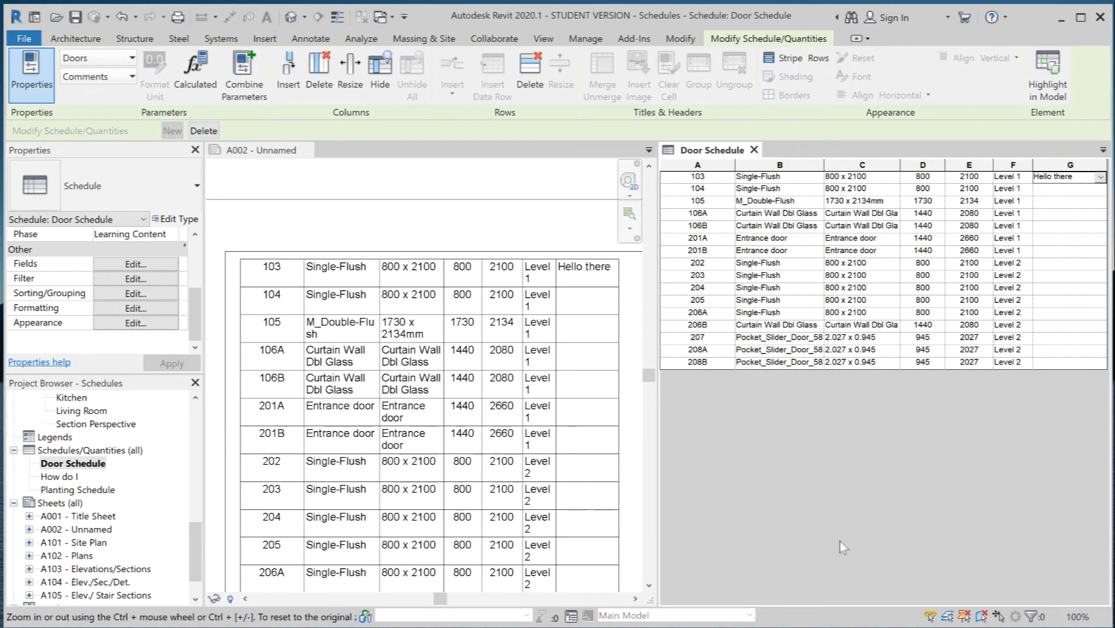
Turn the door schedule's title and headers back on in its appearance settings.
click(116, 323)
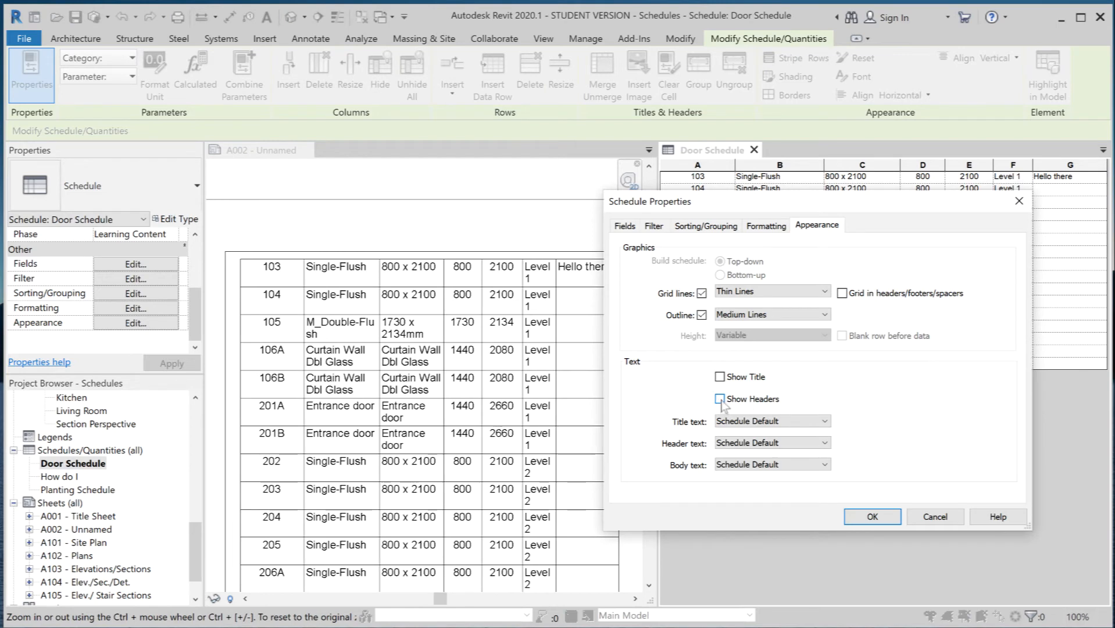
click(720, 400)
click(720, 376)
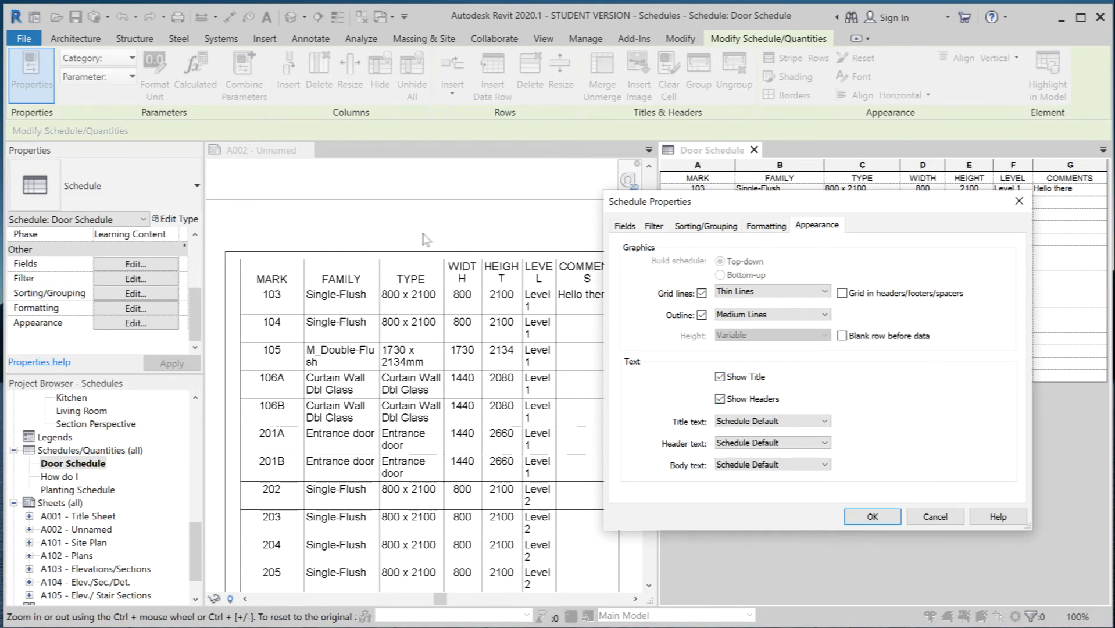
Set the door schedule's title text to 3.5mm Arial and apply the change.
click(789, 421)
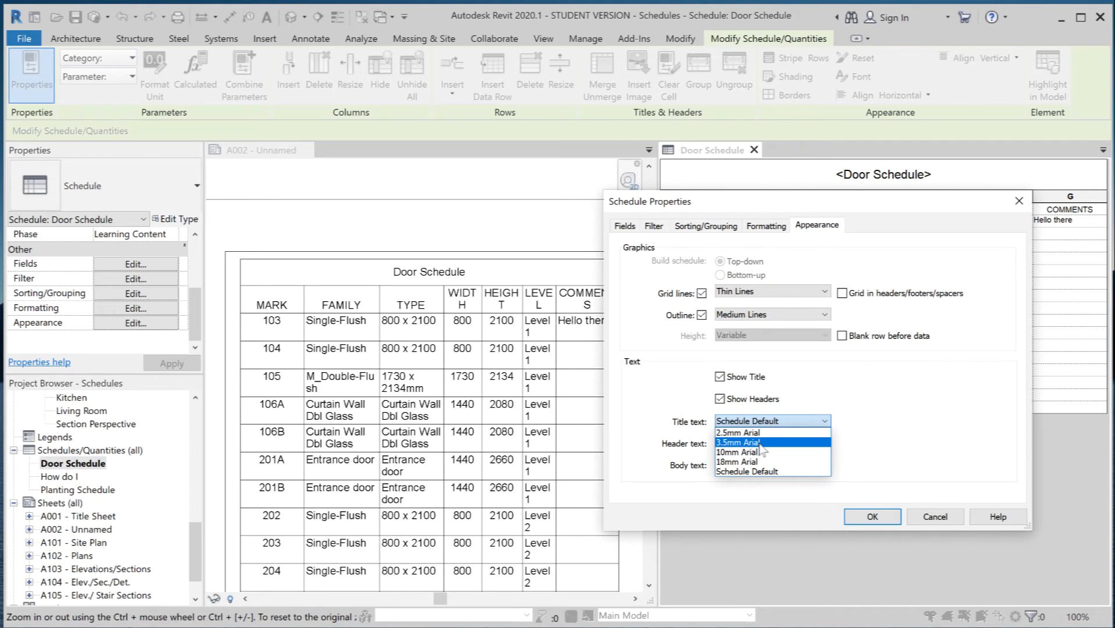
click(760, 443)
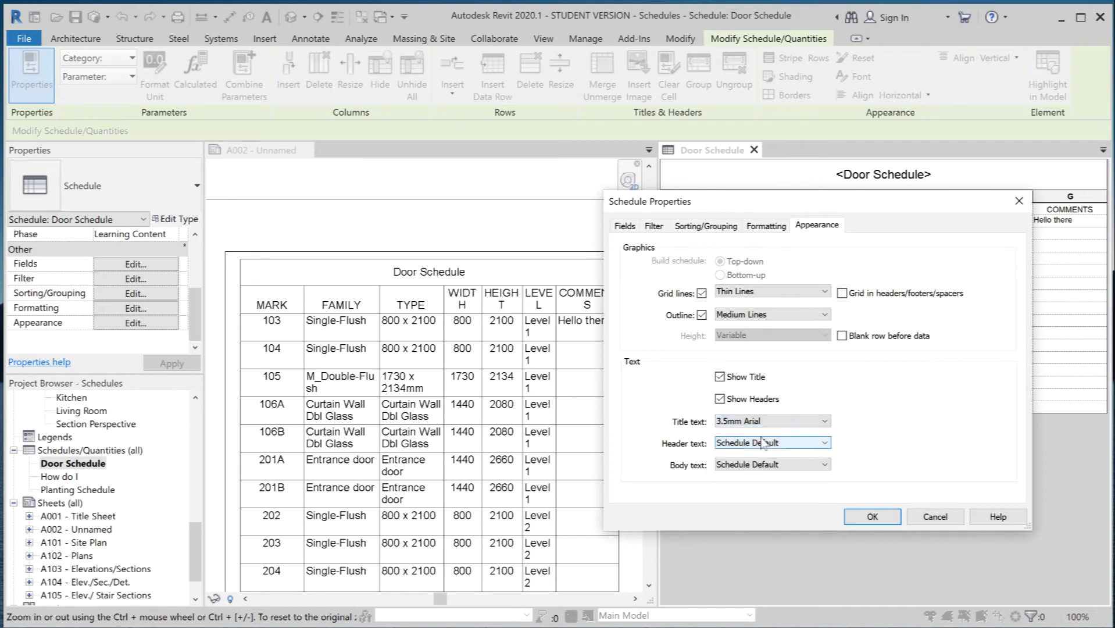
click(873, 516)
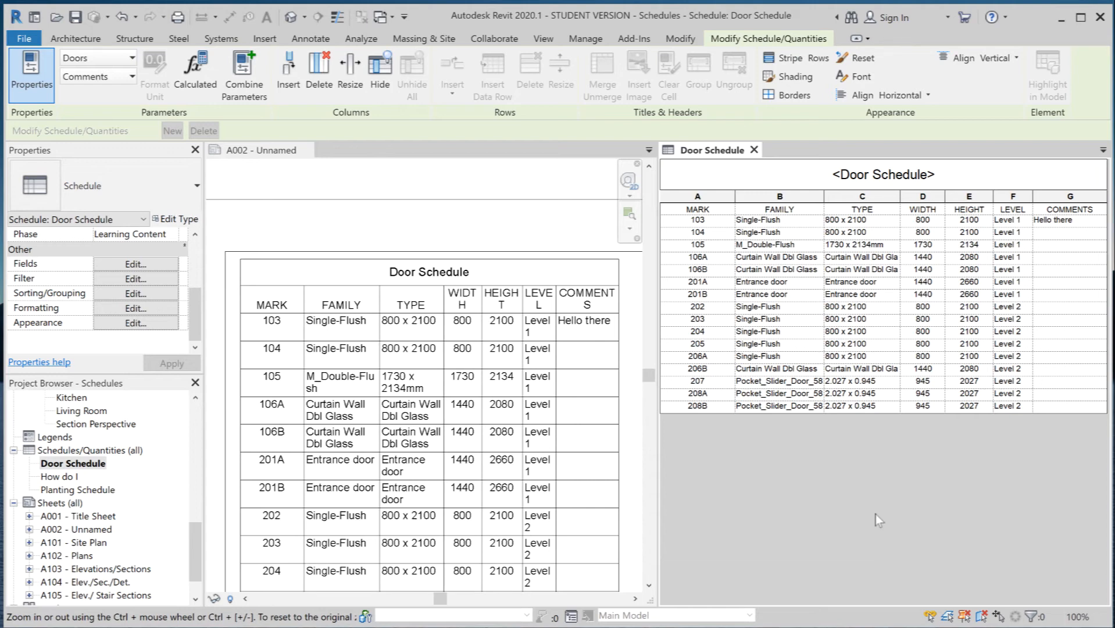
Set the door schedule's body text to 2.5mm Arial and apply the change.
click(149, 326)
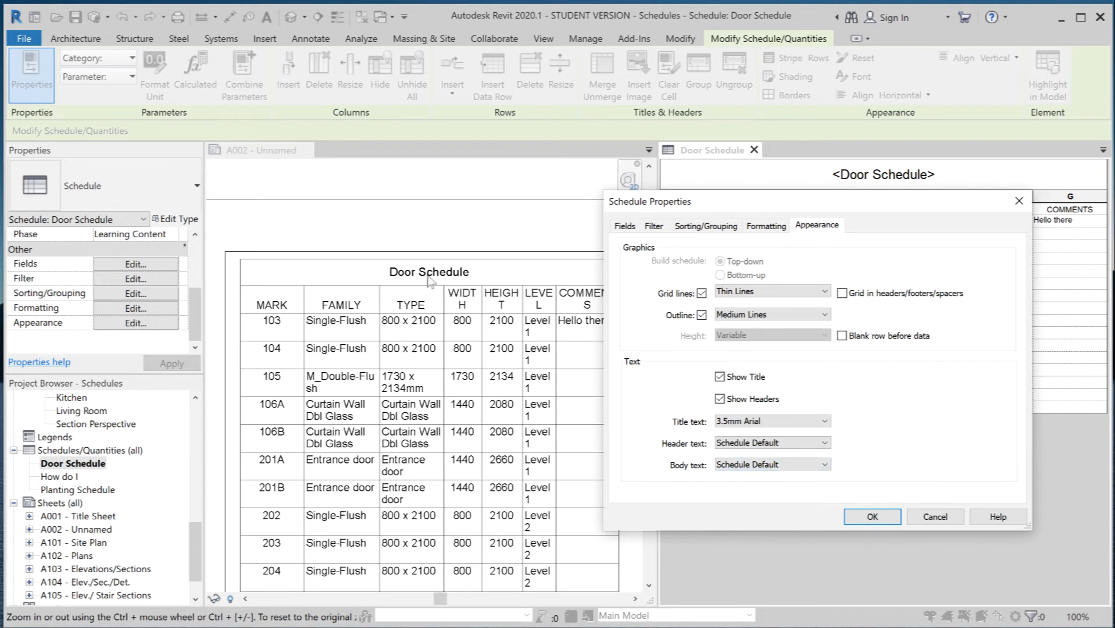
click(749, 470)
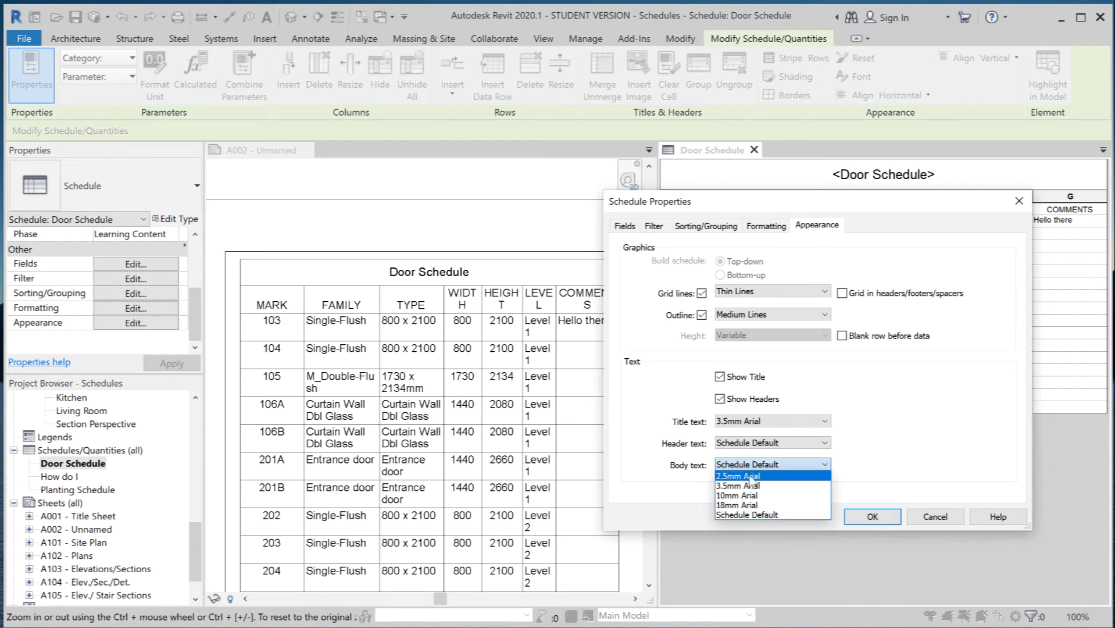
click(751, 476)
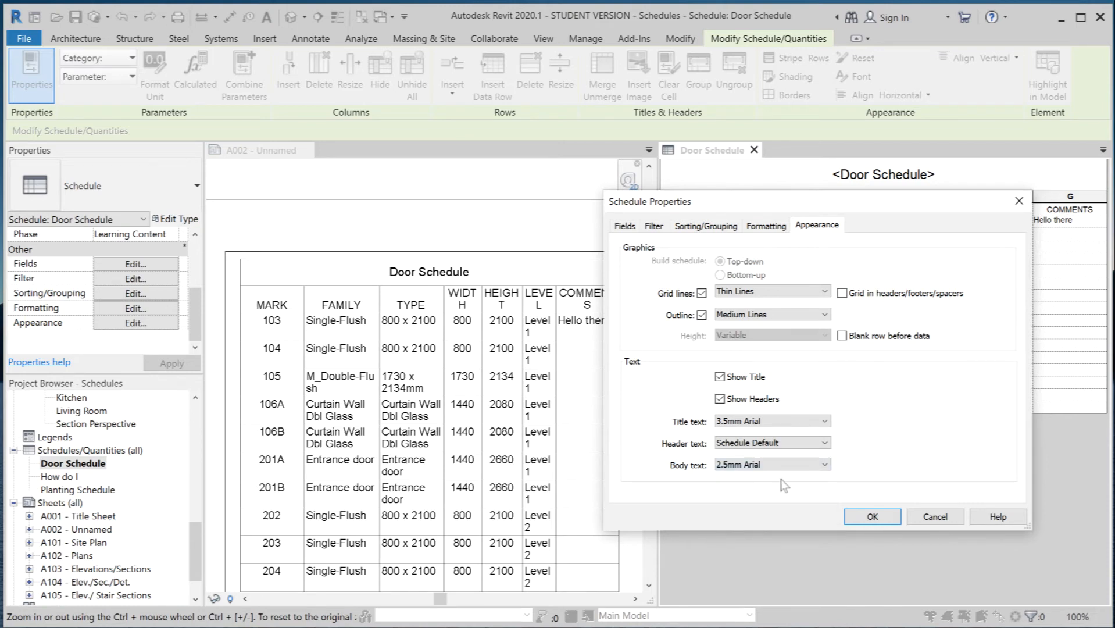
click(852, 517)
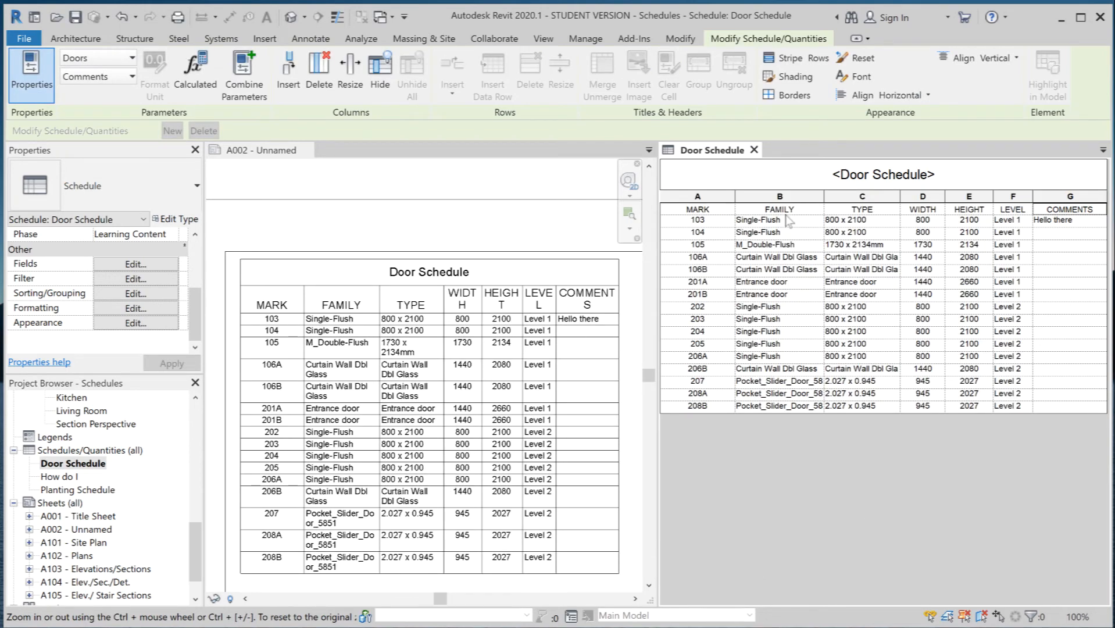
Close the door schedule view and widen all columns after Mark on sheet A002 so headings and entries fit on one line.
click(754, 150)
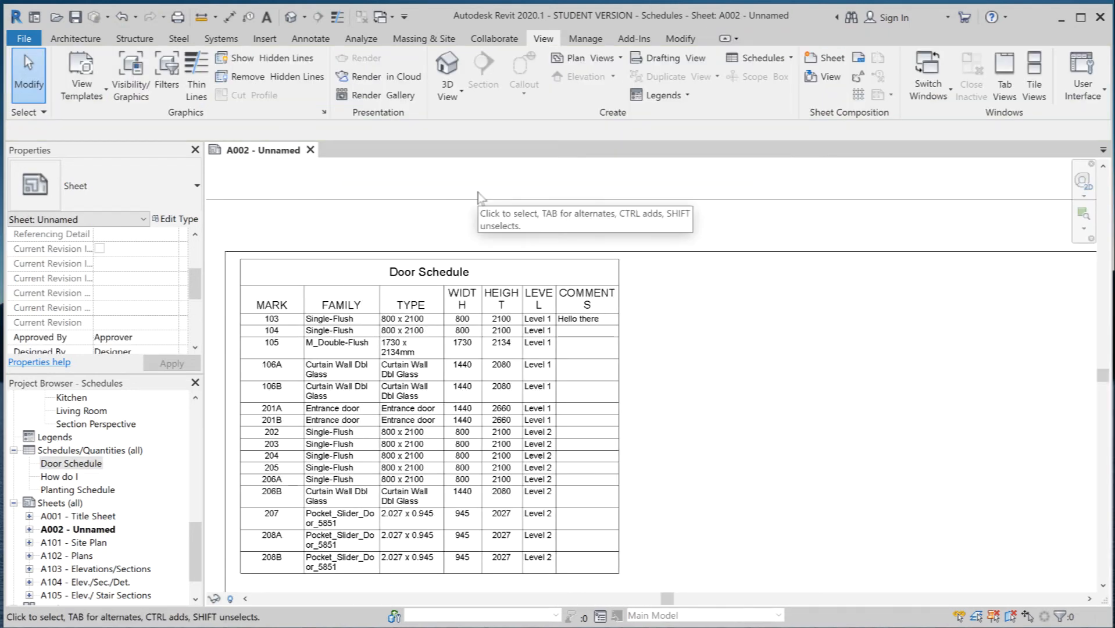
scroll(474, 193, left, 2)
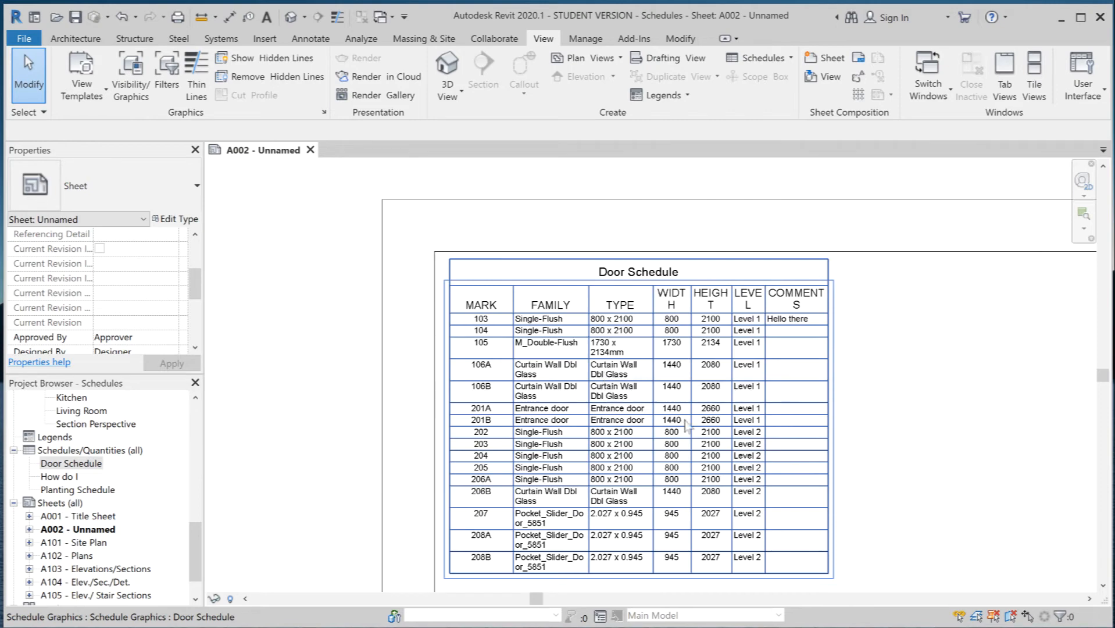
scroll(607, 378, down, 2)
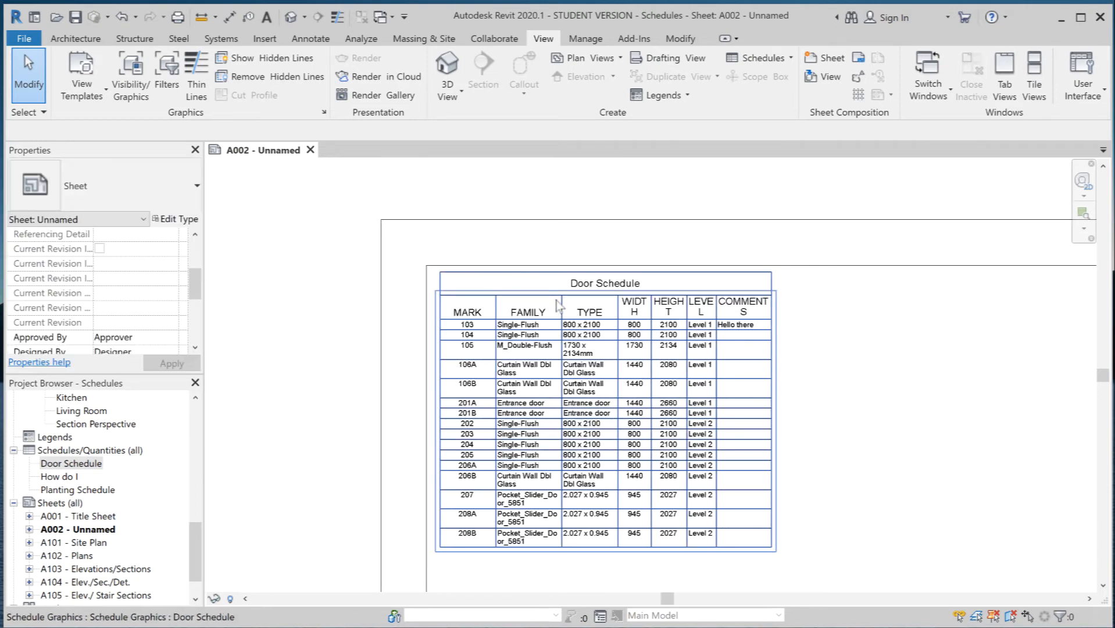
click(564, 307)
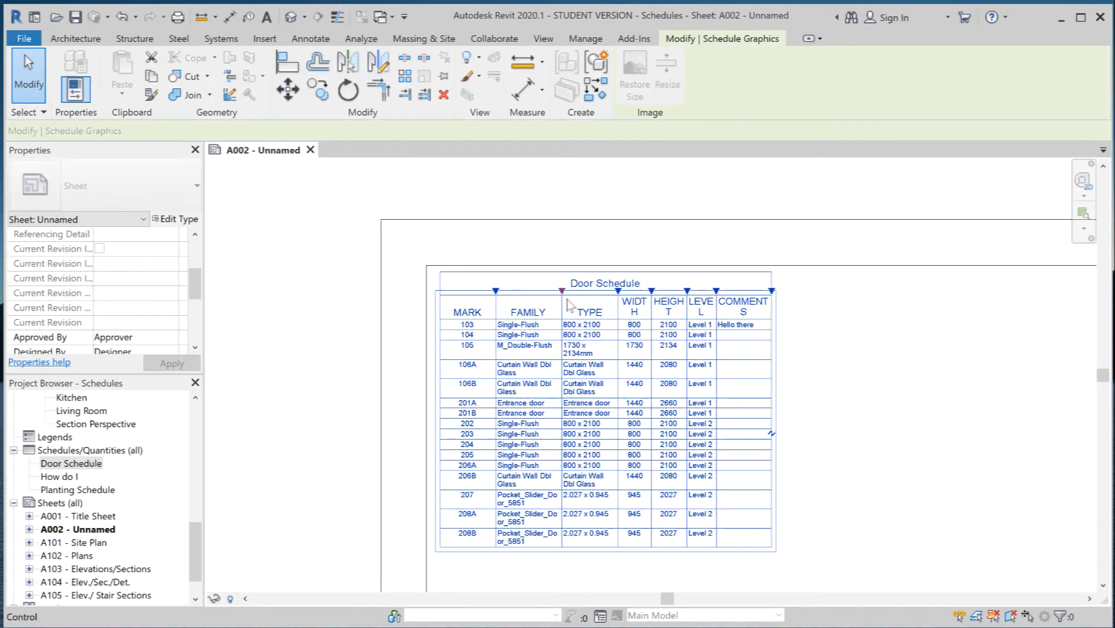
drag(561, 291, 929, 292)
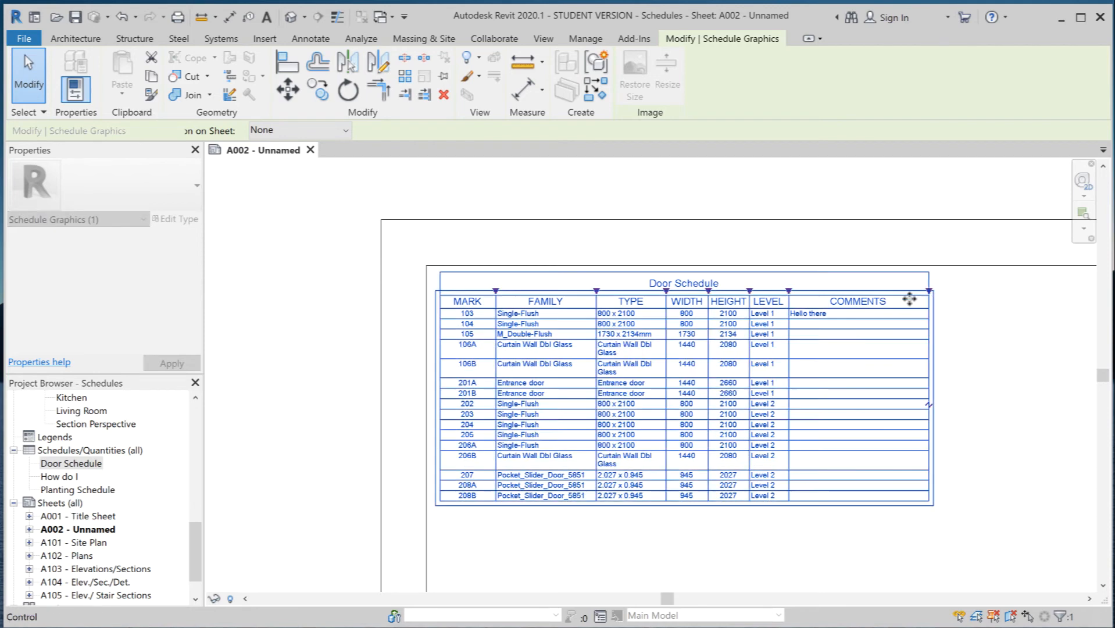
click(819, 562)
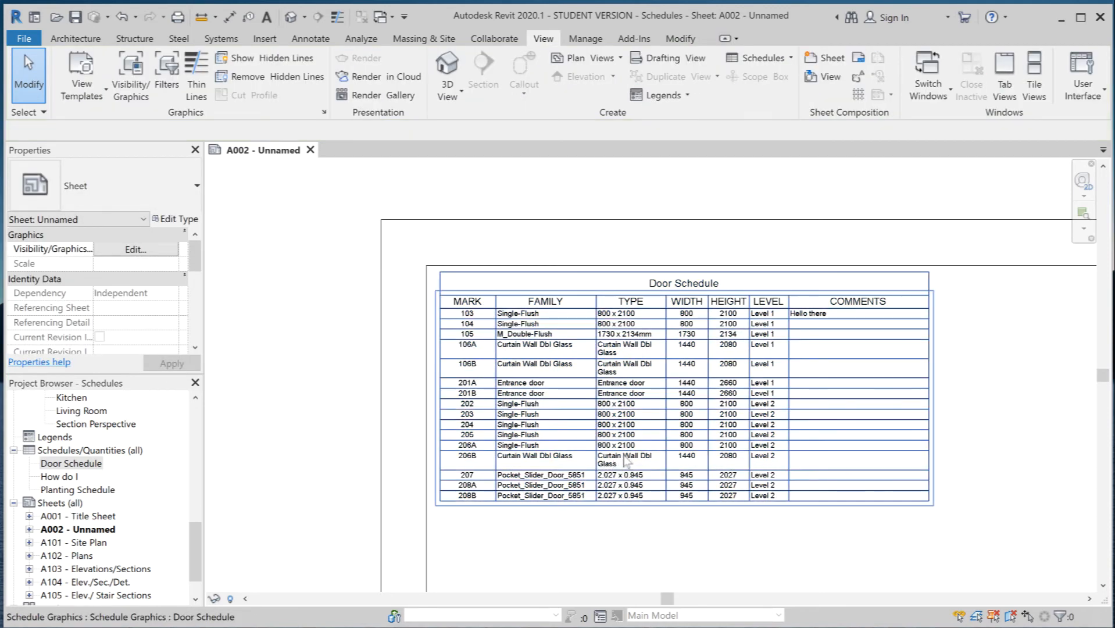
click(670, 301)
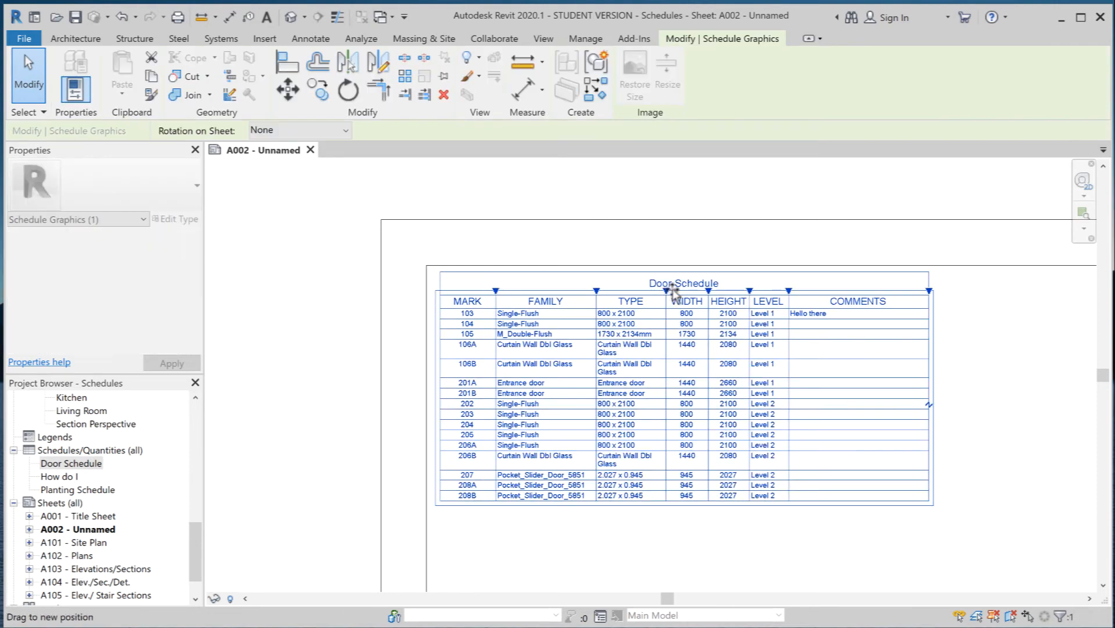
drag(667, 291, 690, 293)
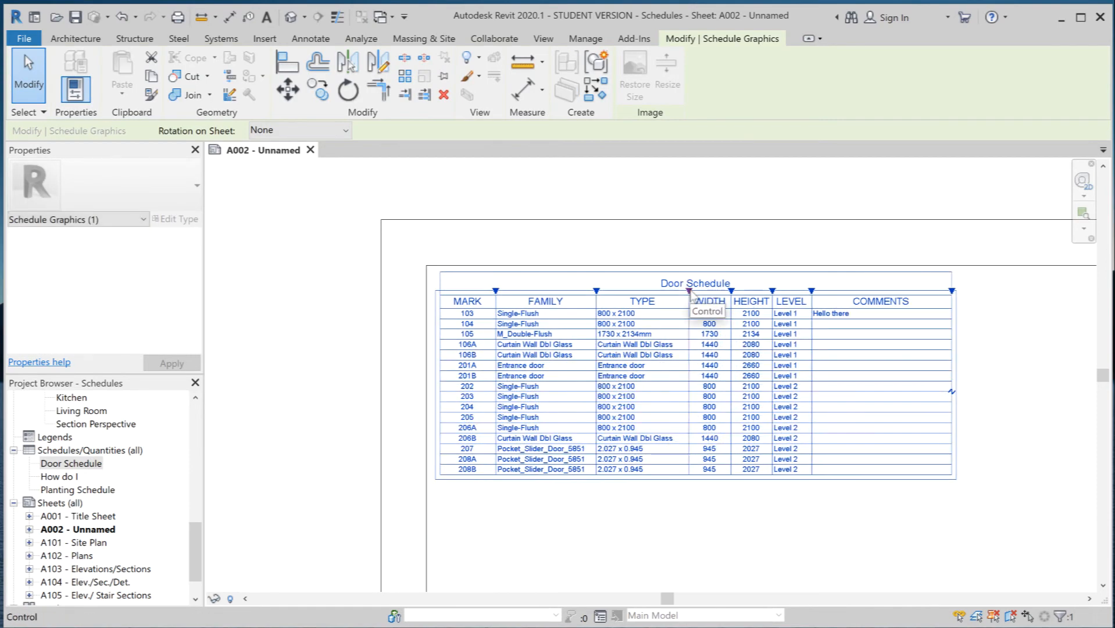
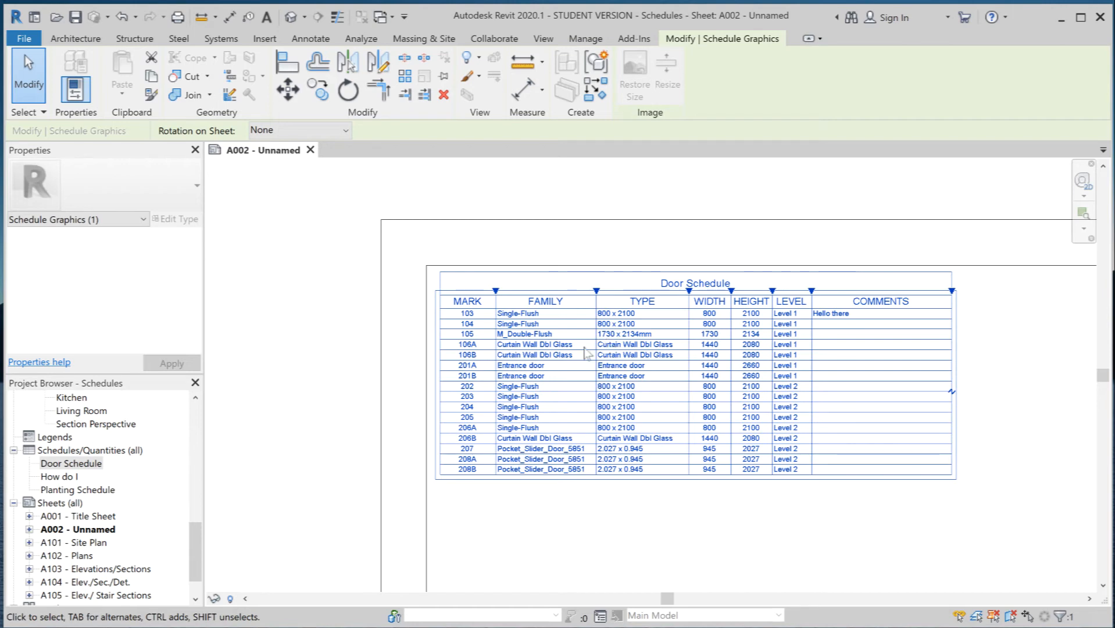
Rename the M_Double-Flush door family to Double-Flush.
click(69, 463)
scroll(192, 558, down, 1)
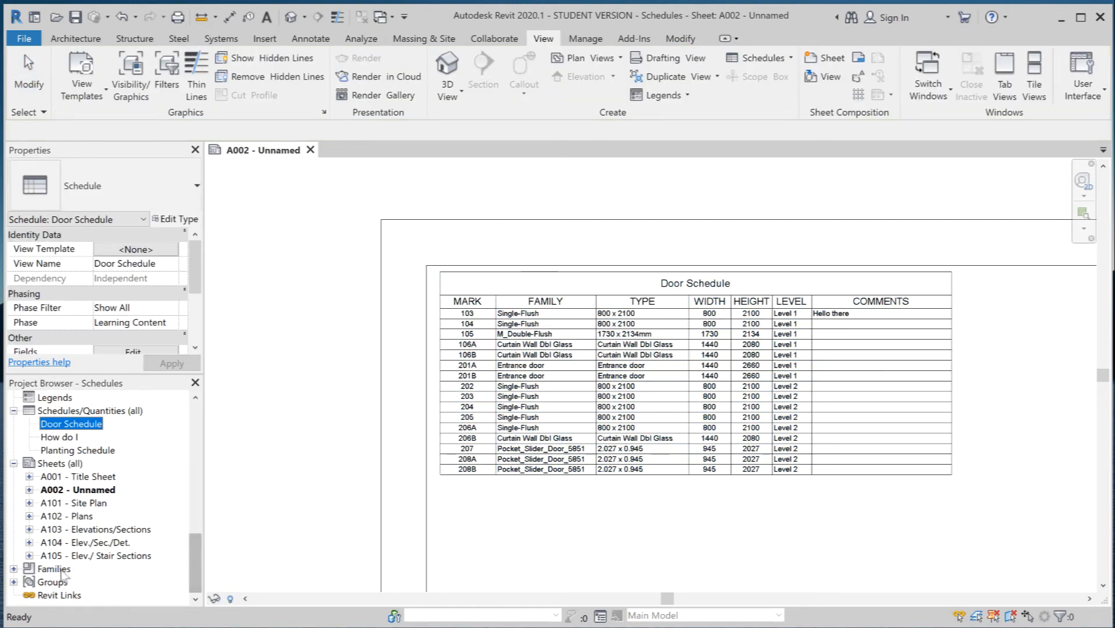
click(13, 569)
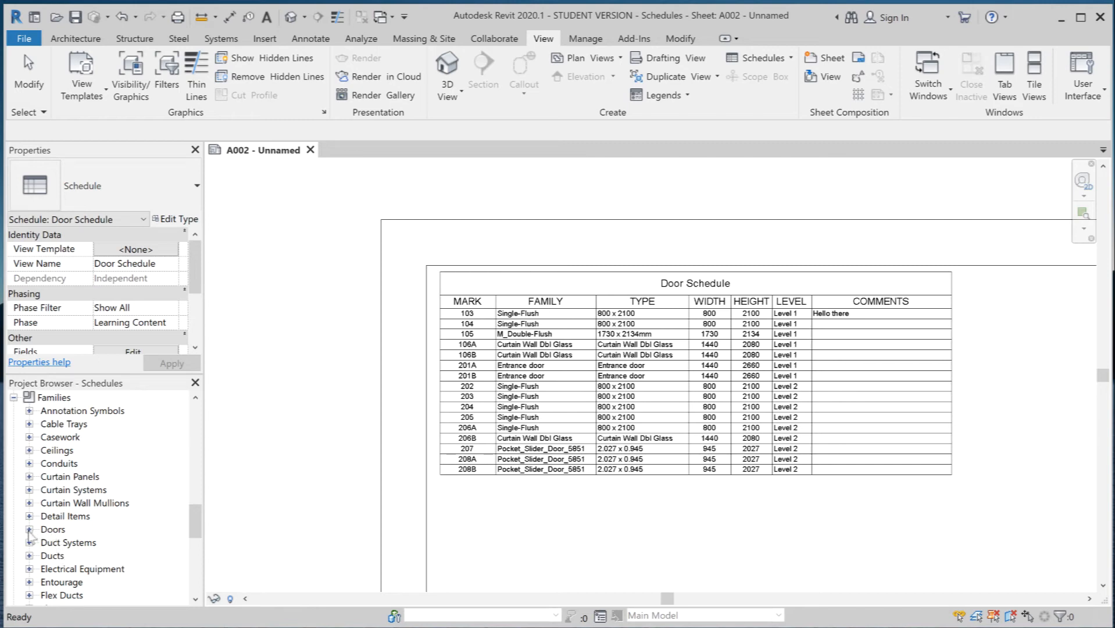
click(29, 529)
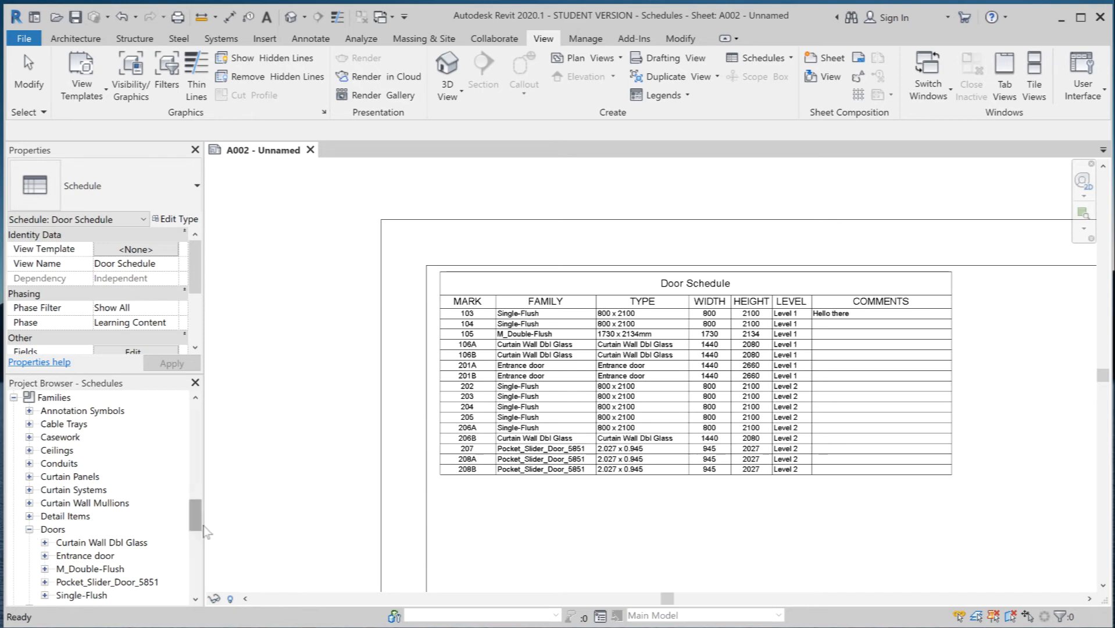
scroll(198, 517, down, 2)
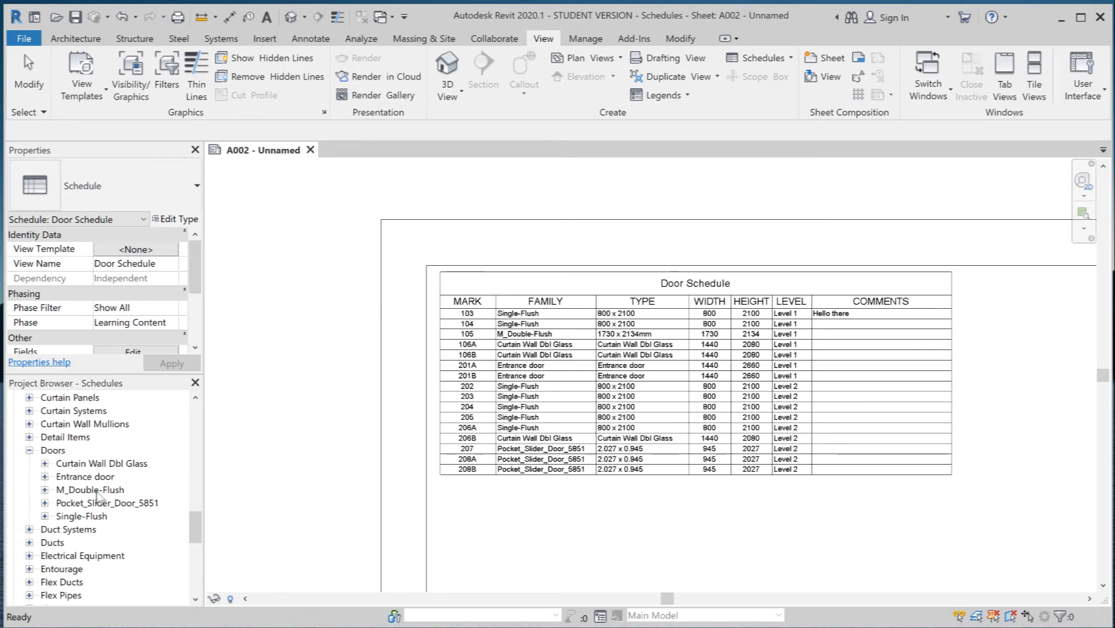
right_click(93, 490)
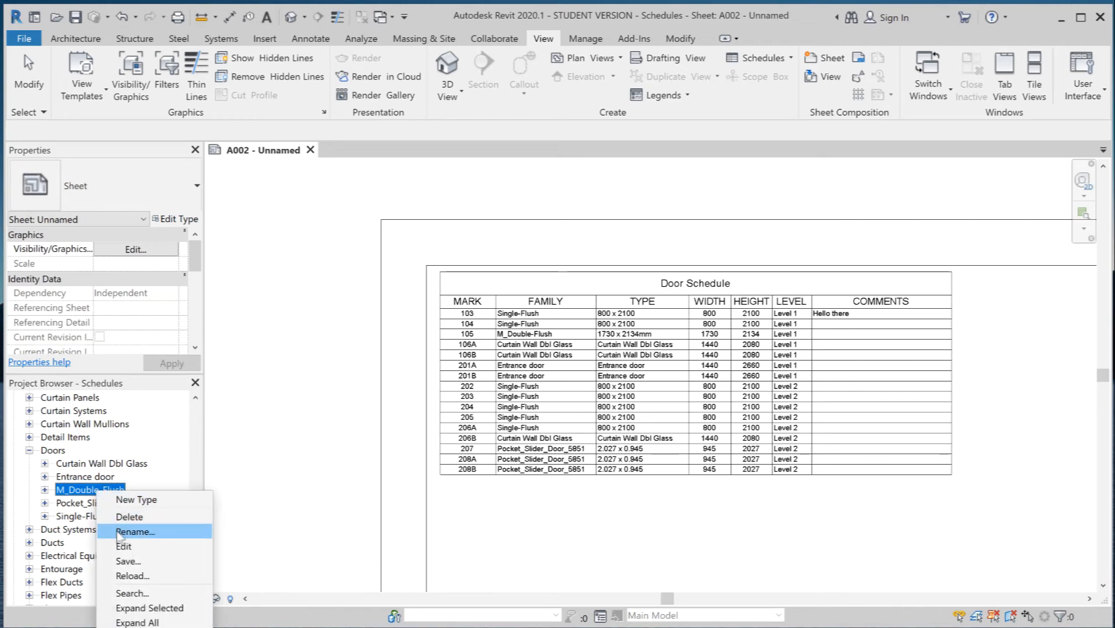
click(117, 531)
drag(70, 490, 53, 498)
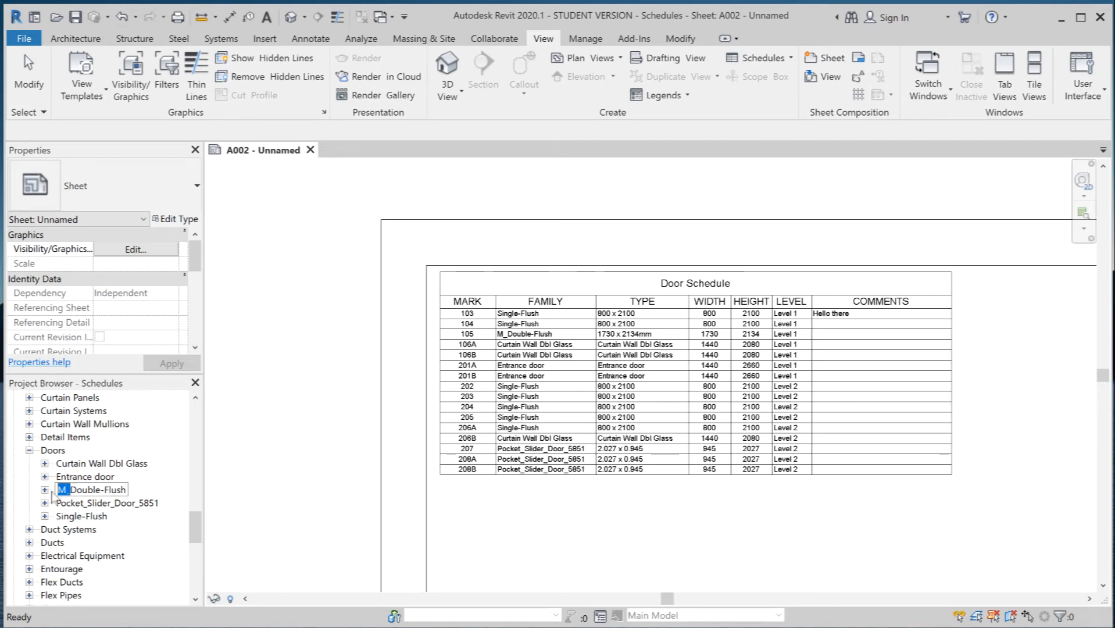
key(BackSpace)
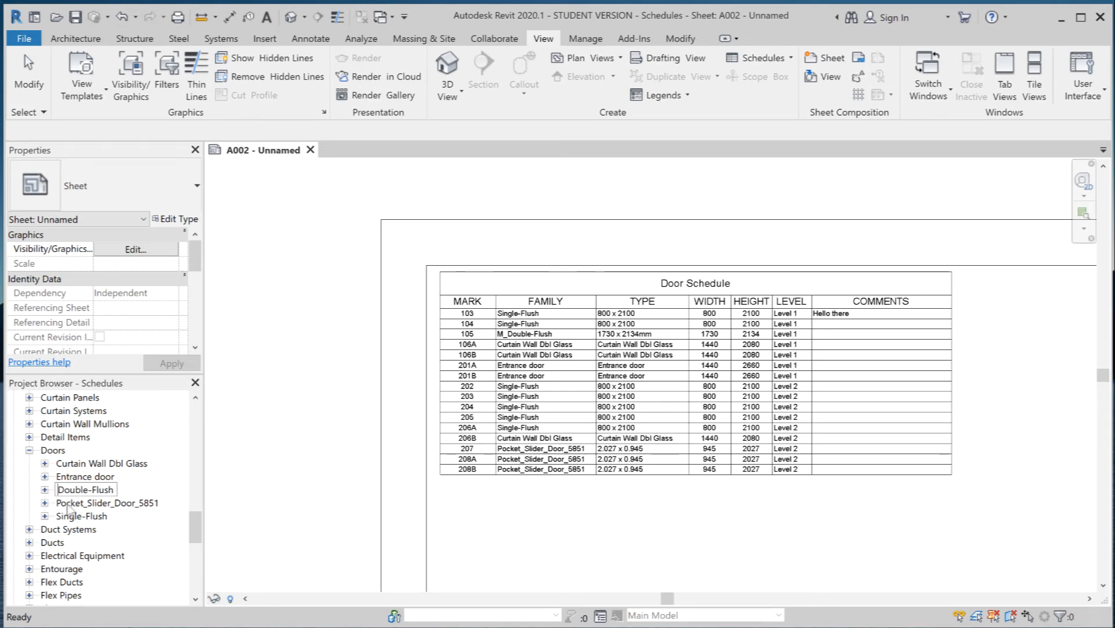
key(Return)
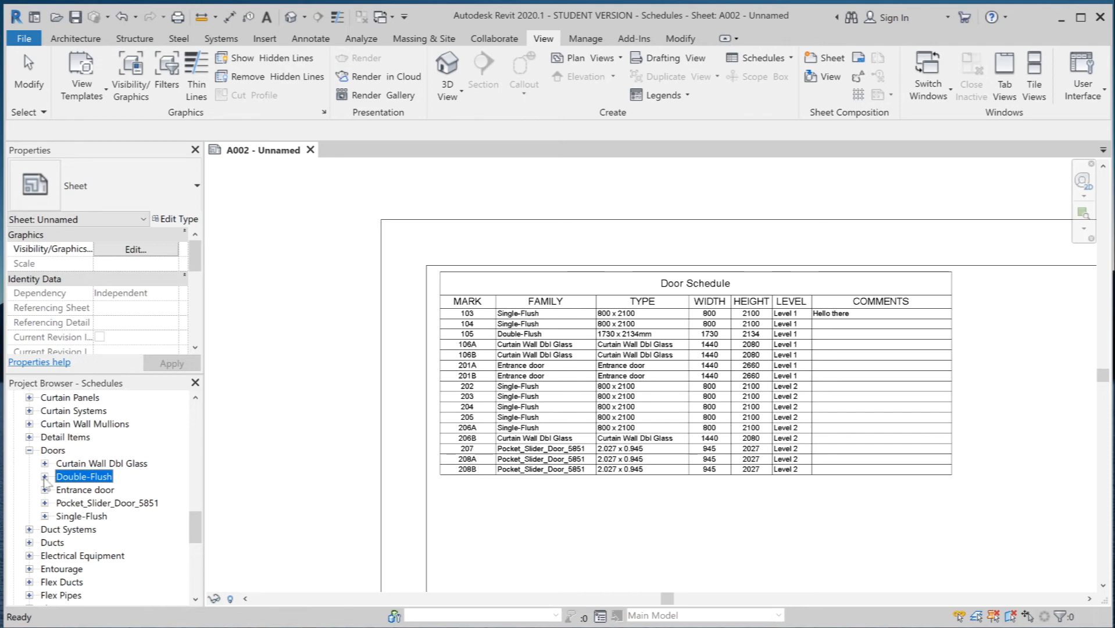
Rename the Double-Flush door family's type to 1730 x 2134, without the mm suffix.
click(44, 477)
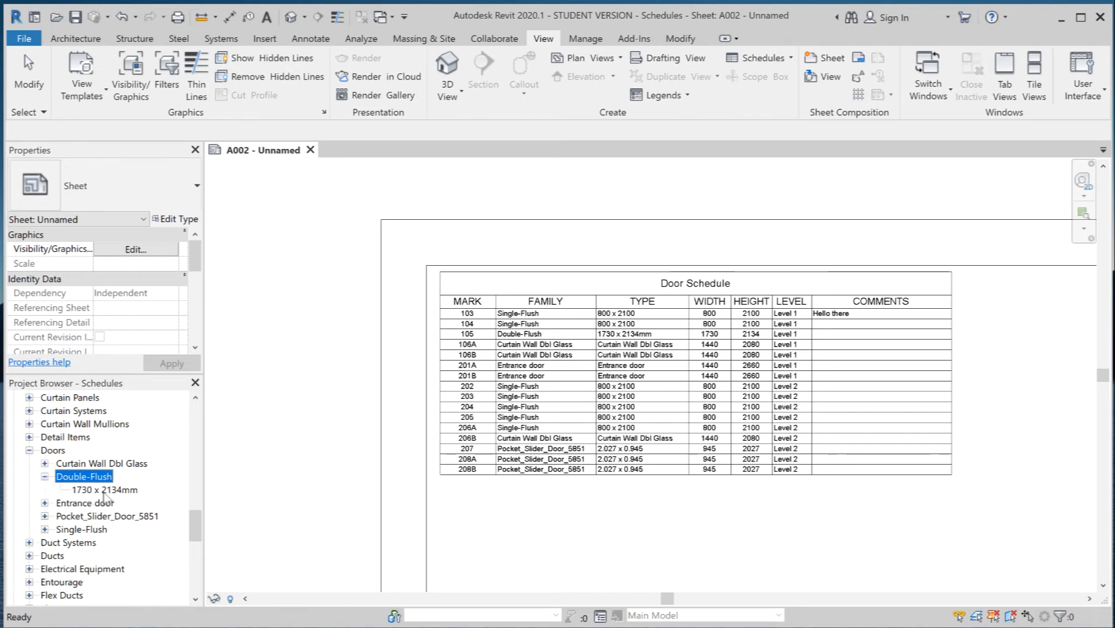
click(104, 491)
right_click(105, 495)
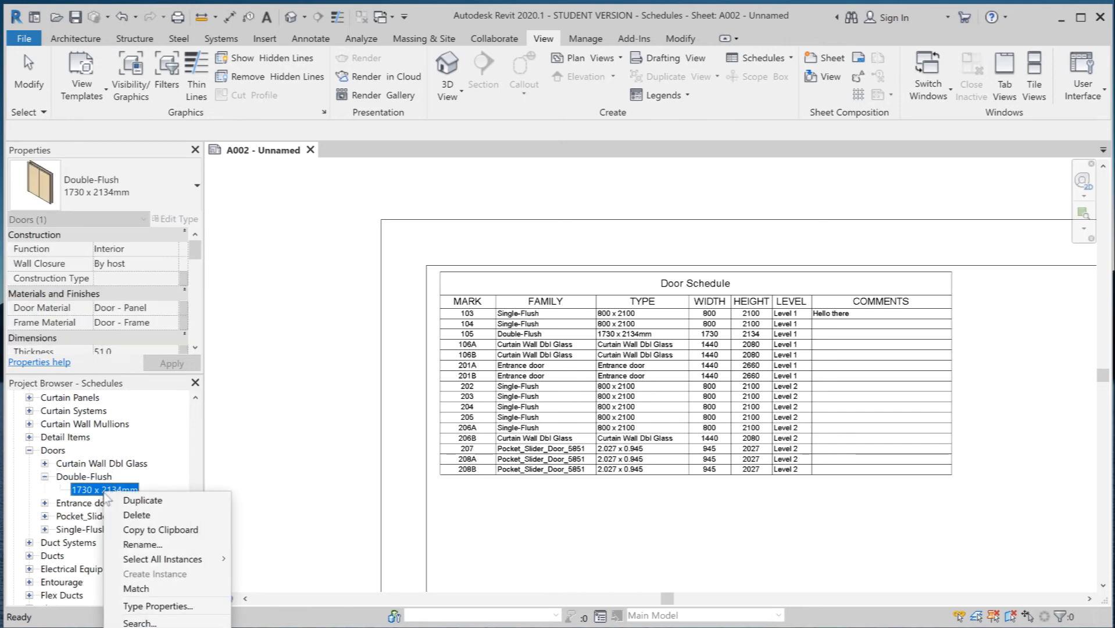
click(140, 544)
click(133, 490)
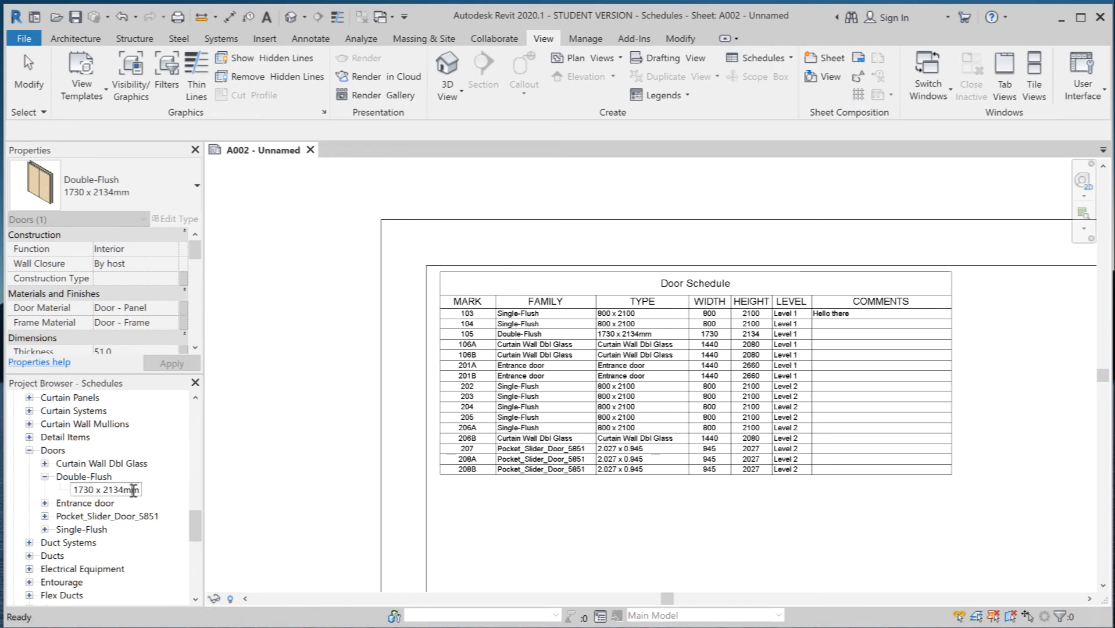
drag(124, 490, 142, 491)
key(BackSpace)
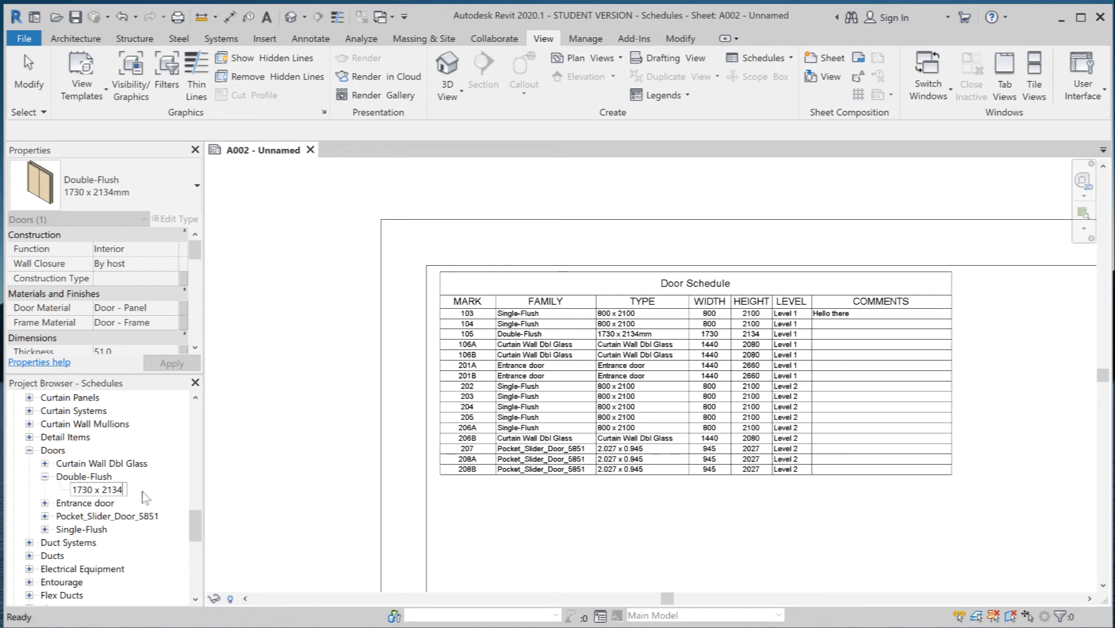
key(Return)
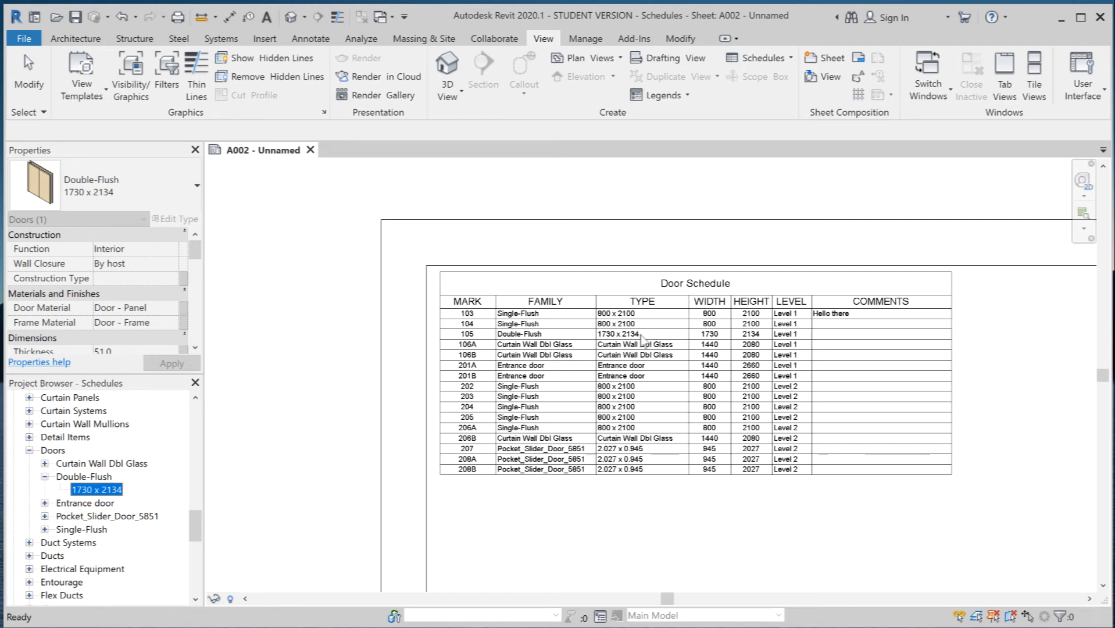
Create a new schedule for the Windows category, with Mechanical added to Architecture in the category filter.
scroll(429, 256, down, 2)
scroll(429, 256, down, 1)
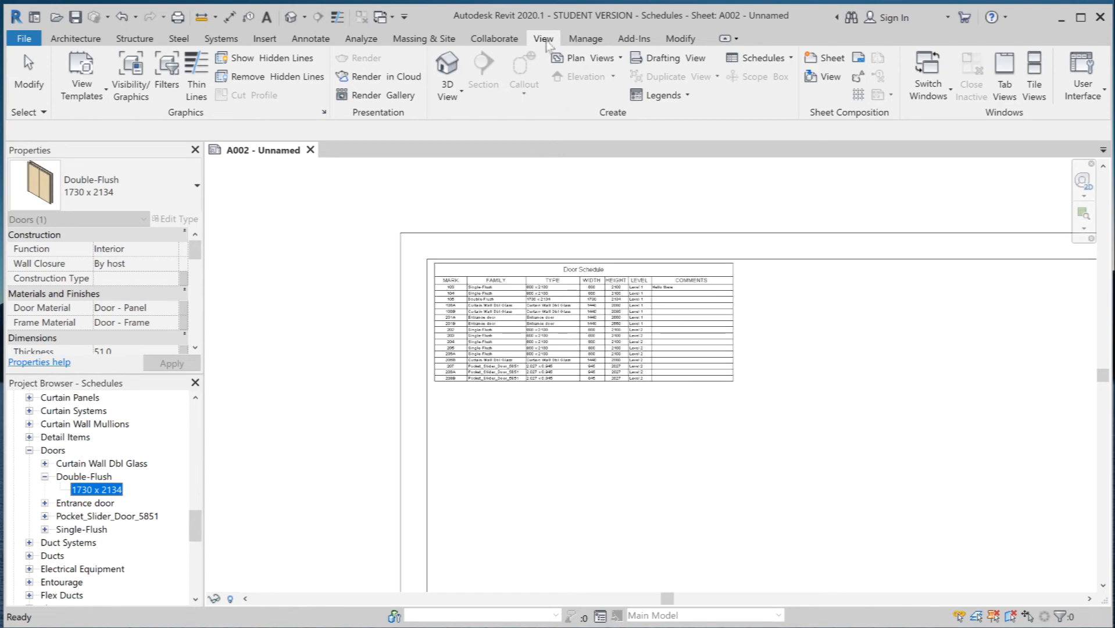
click(773, 58)
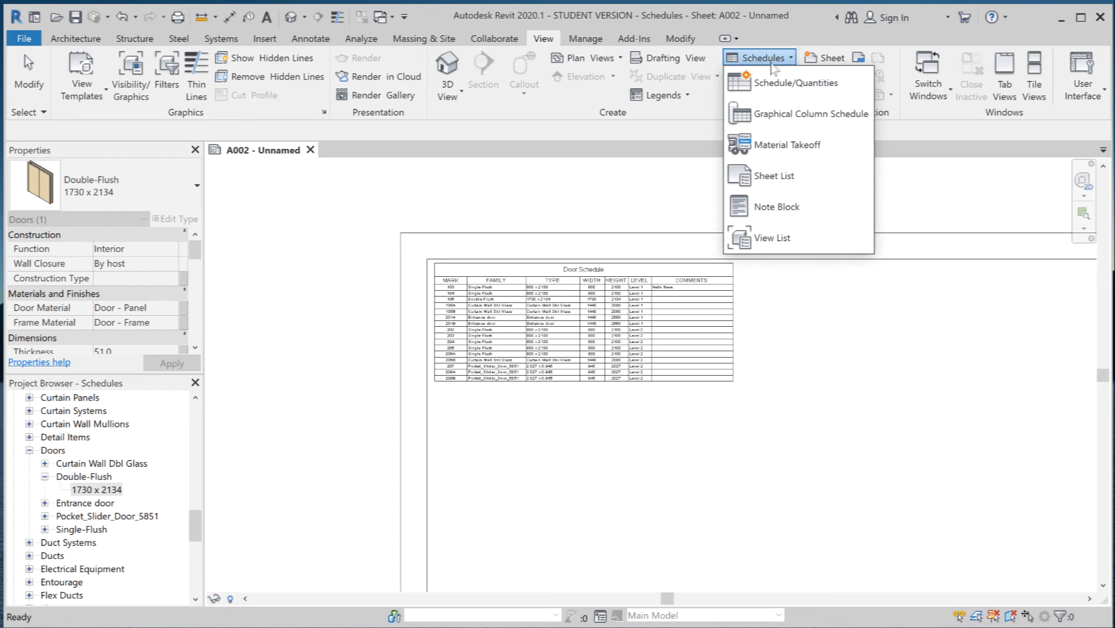
click(782, 90)
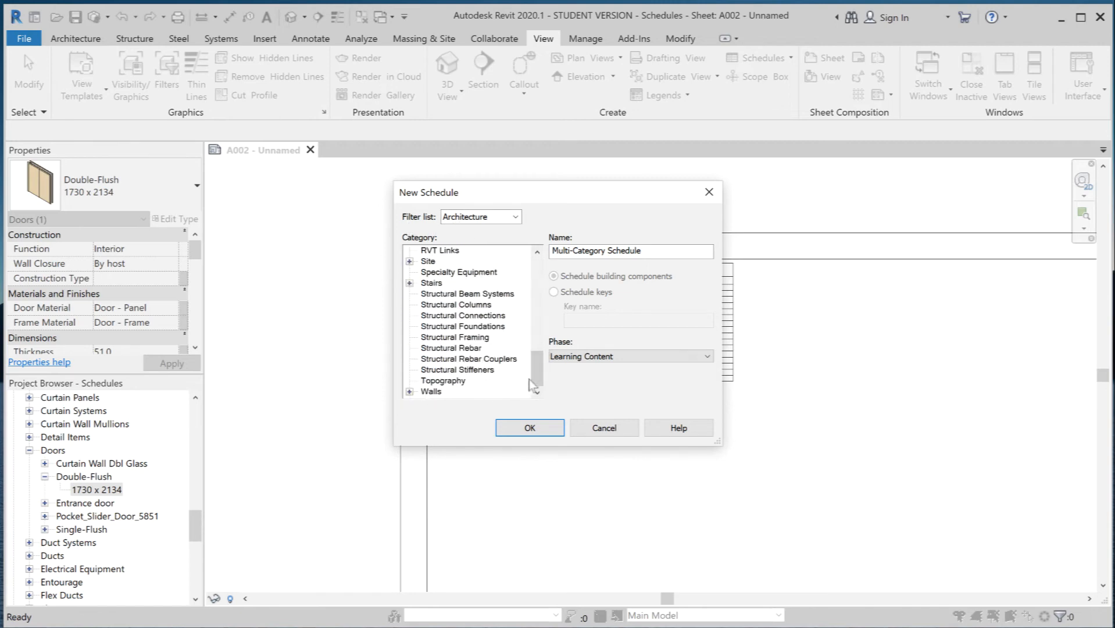
drag(534, 378, 537, 282)
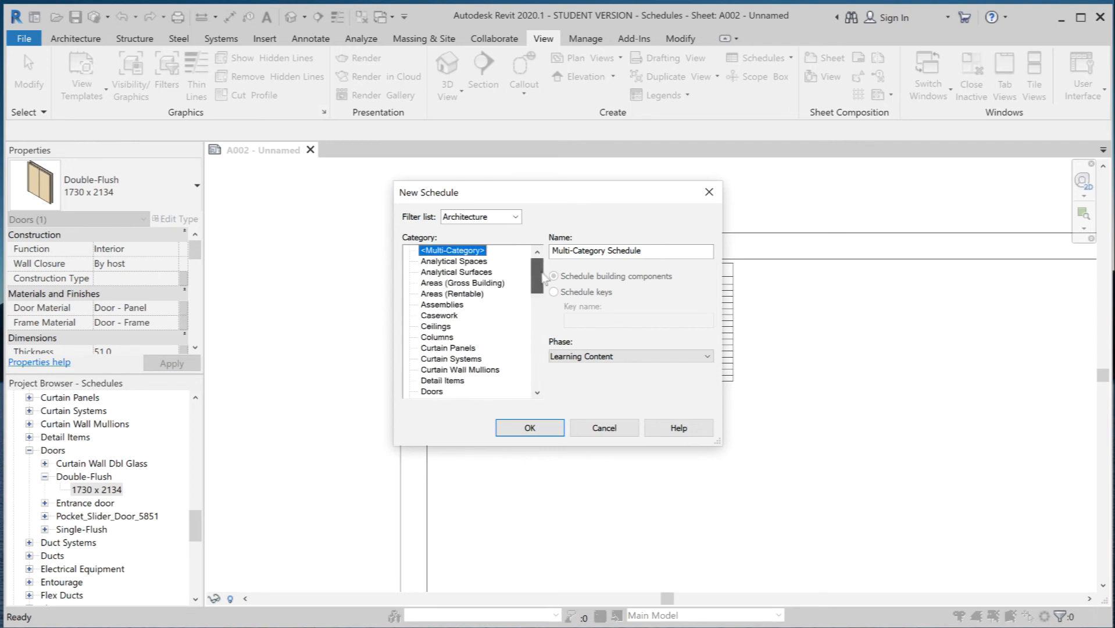
click(514, 217)
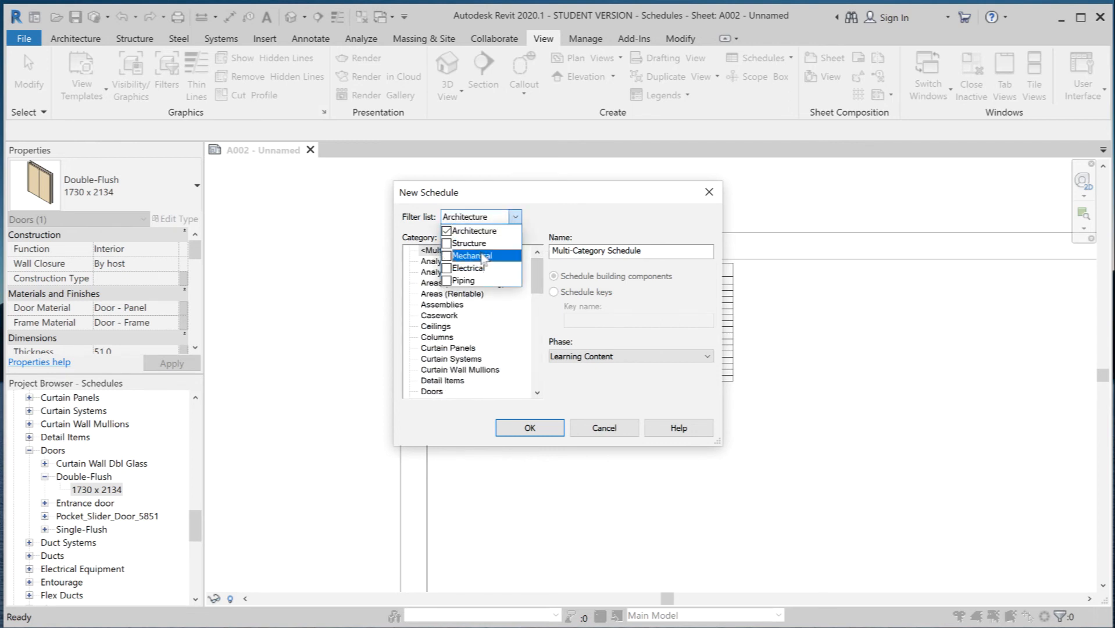
click(447, 256)
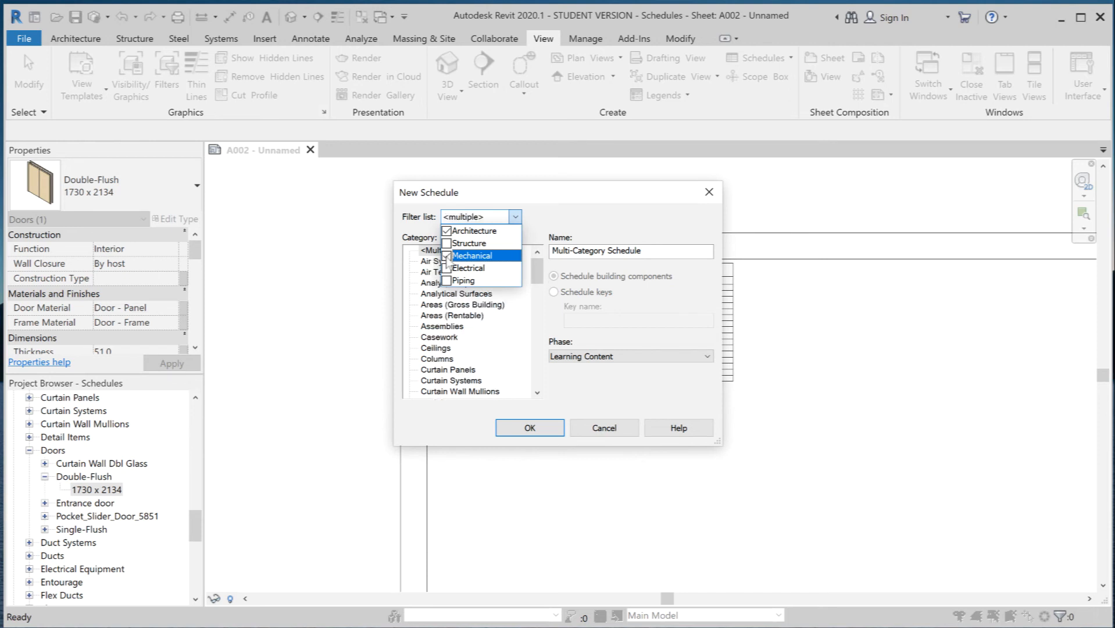
click(590, 214)
drag(536, 273, 536, 381)
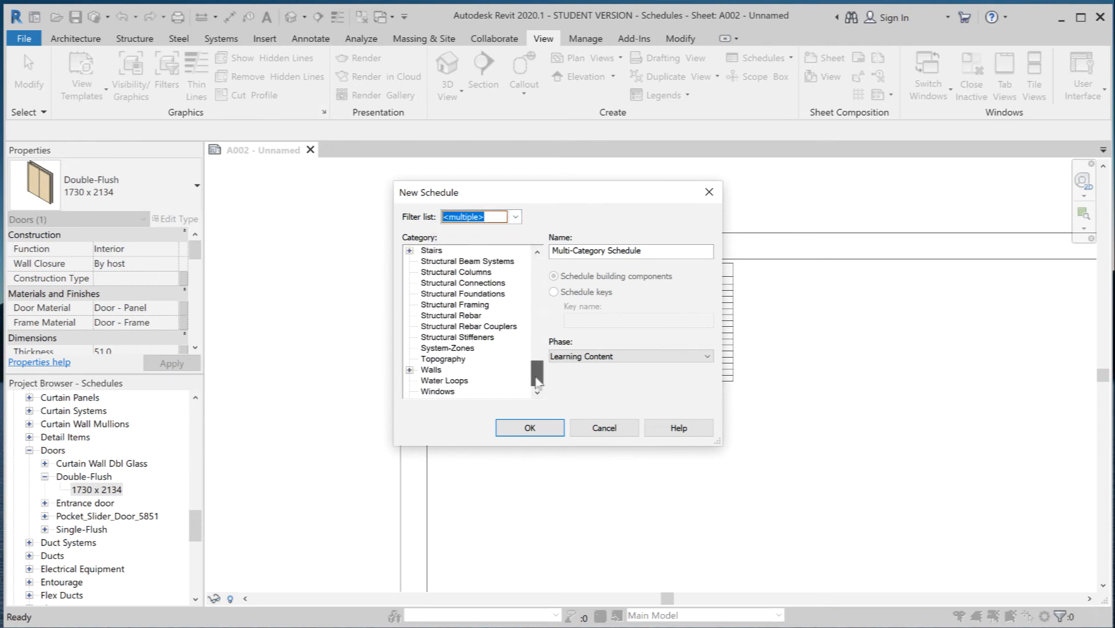
click(439, 391)
click(530, 428)
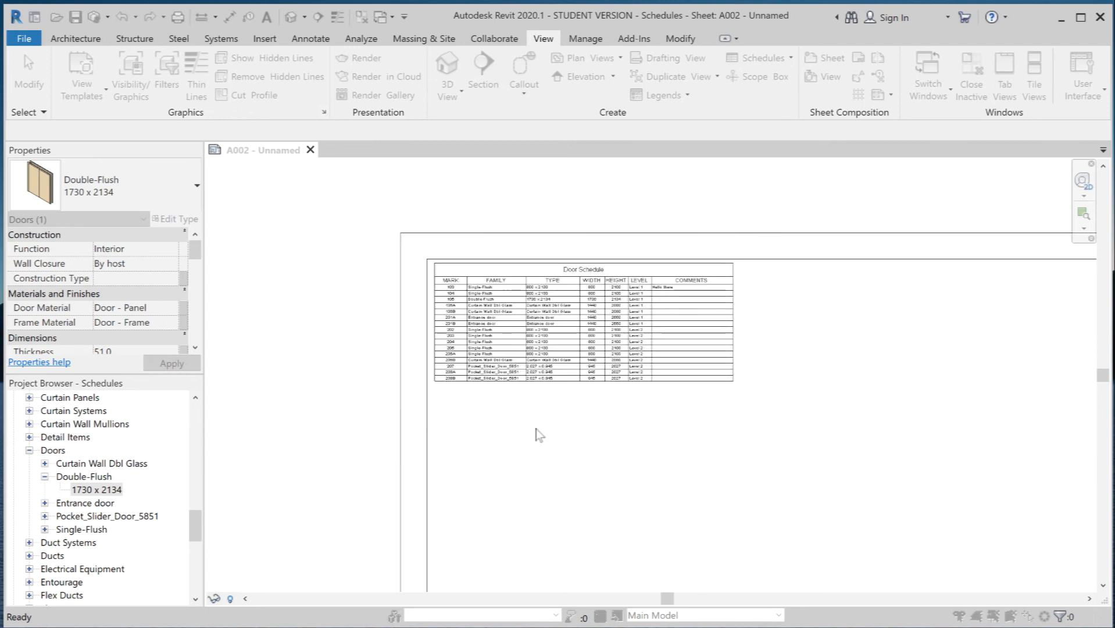
Add the Type Mark, Family and Type fields, in that order, to the window schedule.
drag(808, 205, 561, 184)
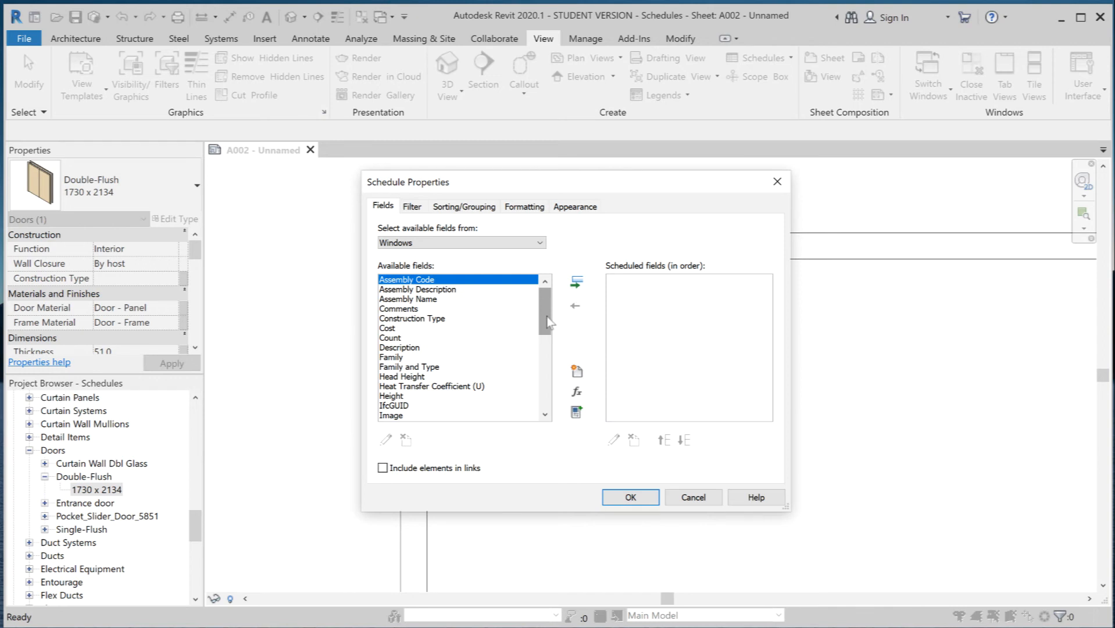
drag(548, 322, 545, 374)
click(400, 406)
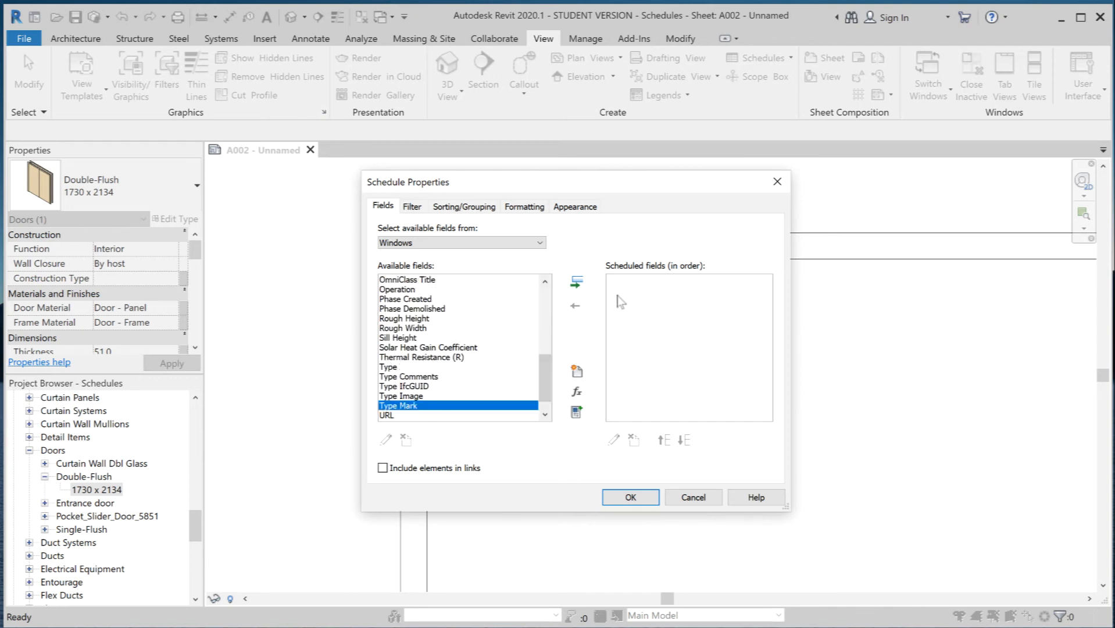
click(576, 283)
drag(542, 373, 542, 306)
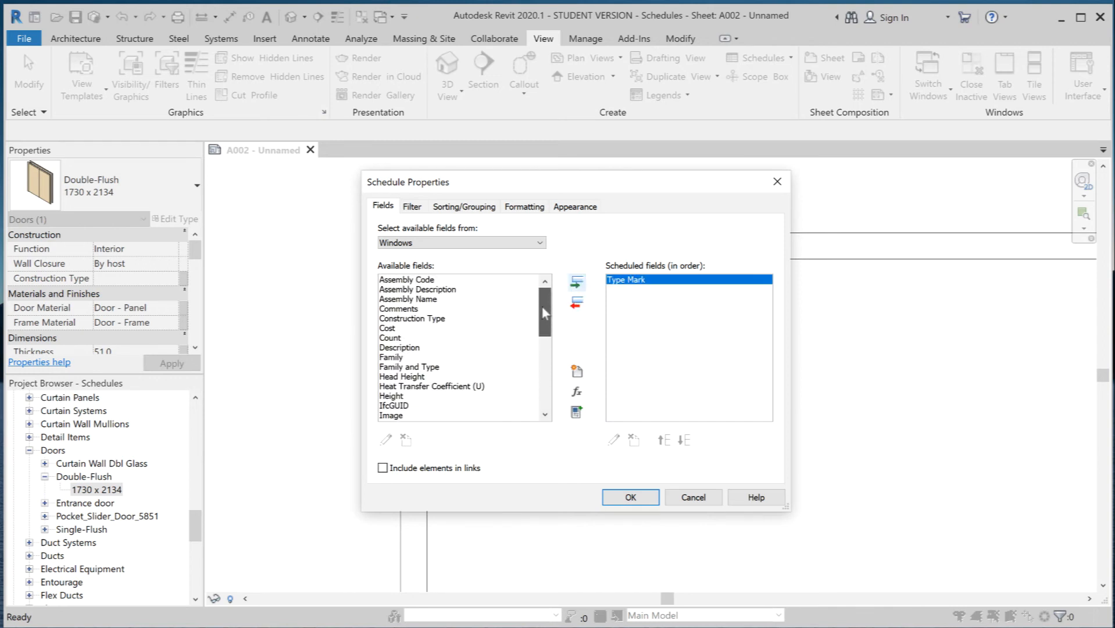
click(389, 357)
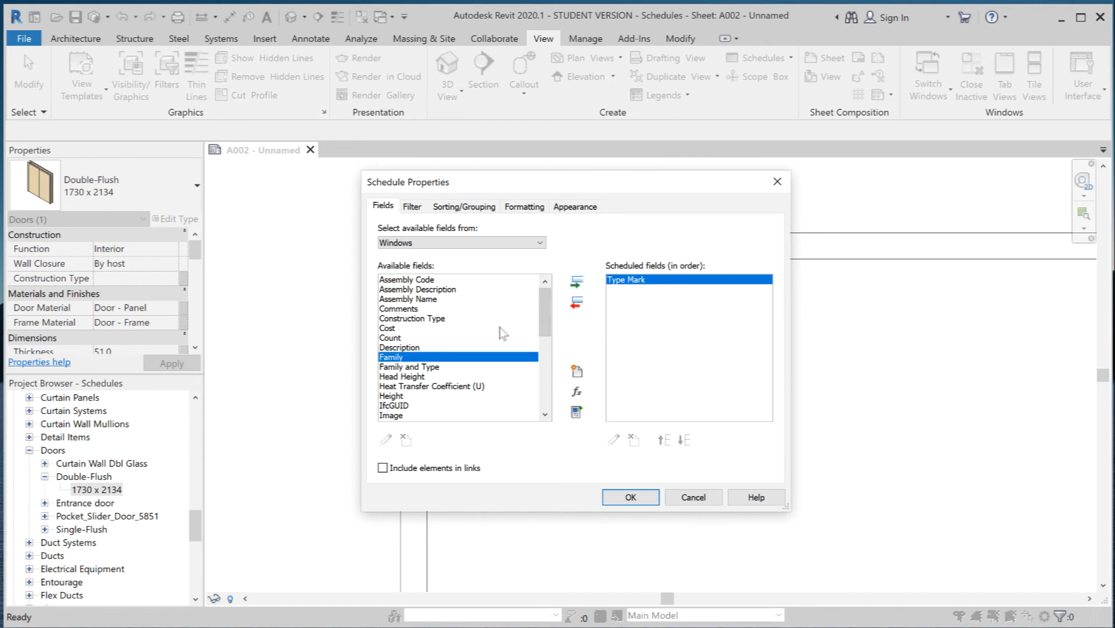
click(577, 283)
drag(548, 324, 548, 384)
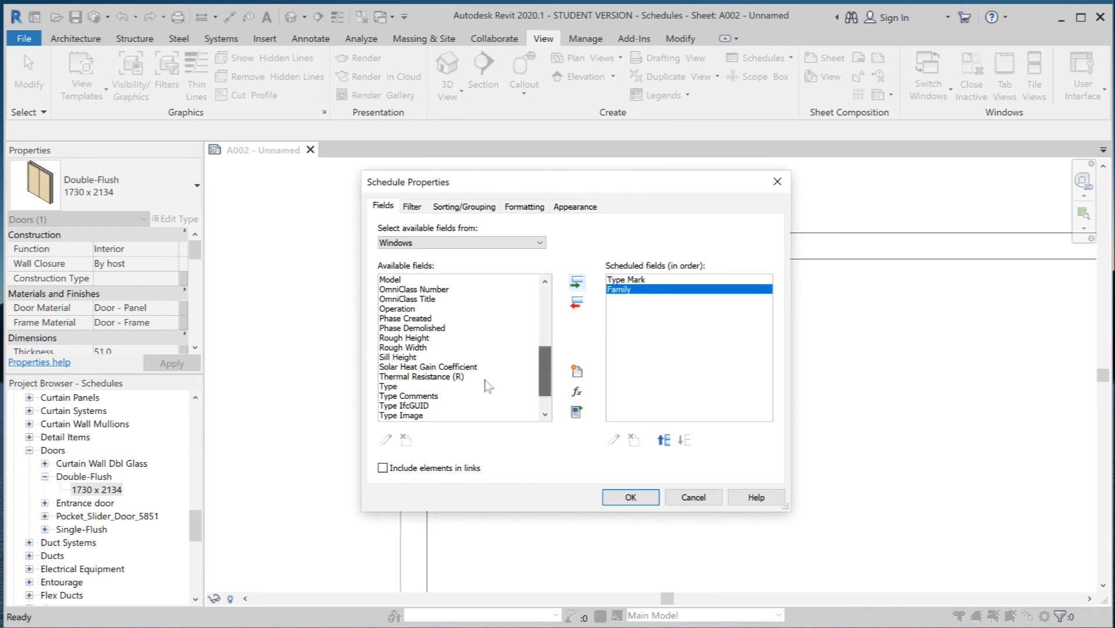
click(393, 387)
click(577, 283)
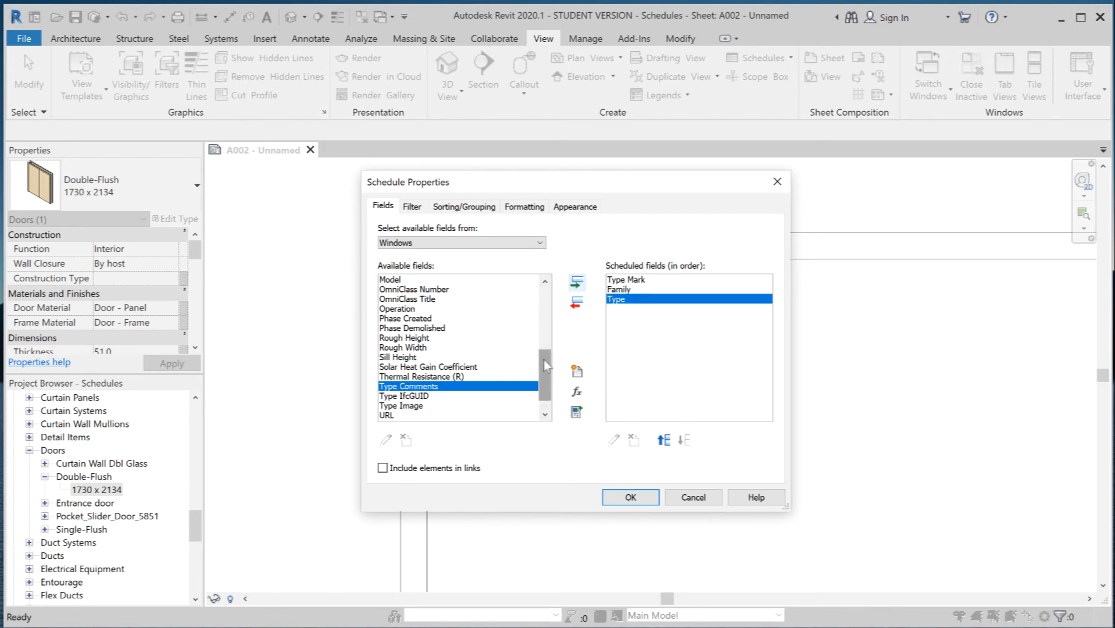
Add the Width, Height and Sill Height fields to the window schedule after Type.
drag(544, 360, 542, 335)
click(399, 415)
click(577, 282)
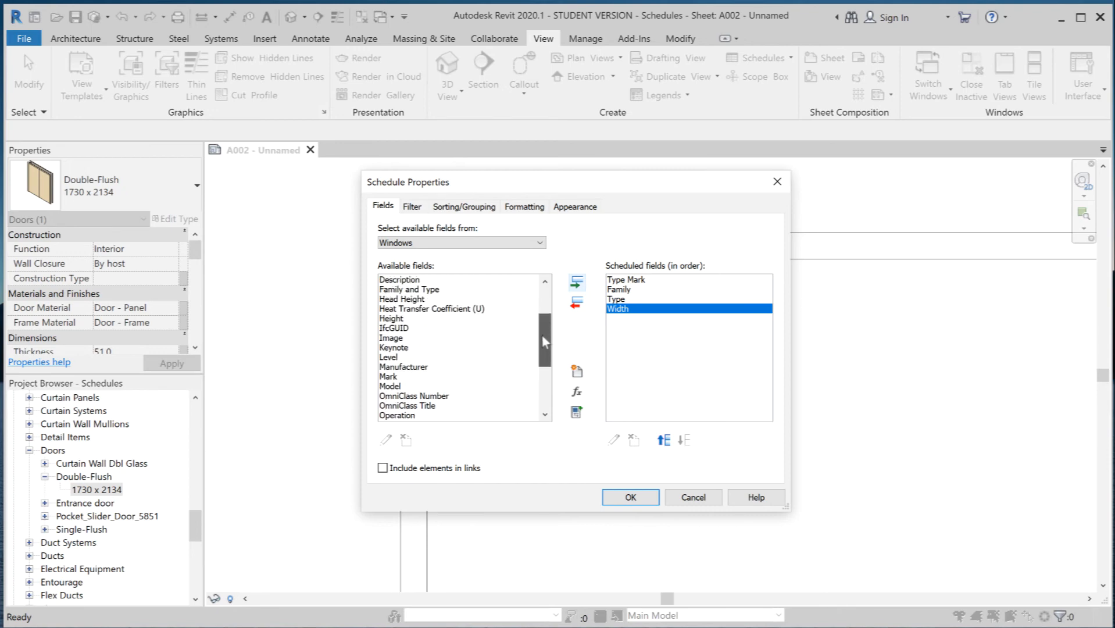
click(391, 318)
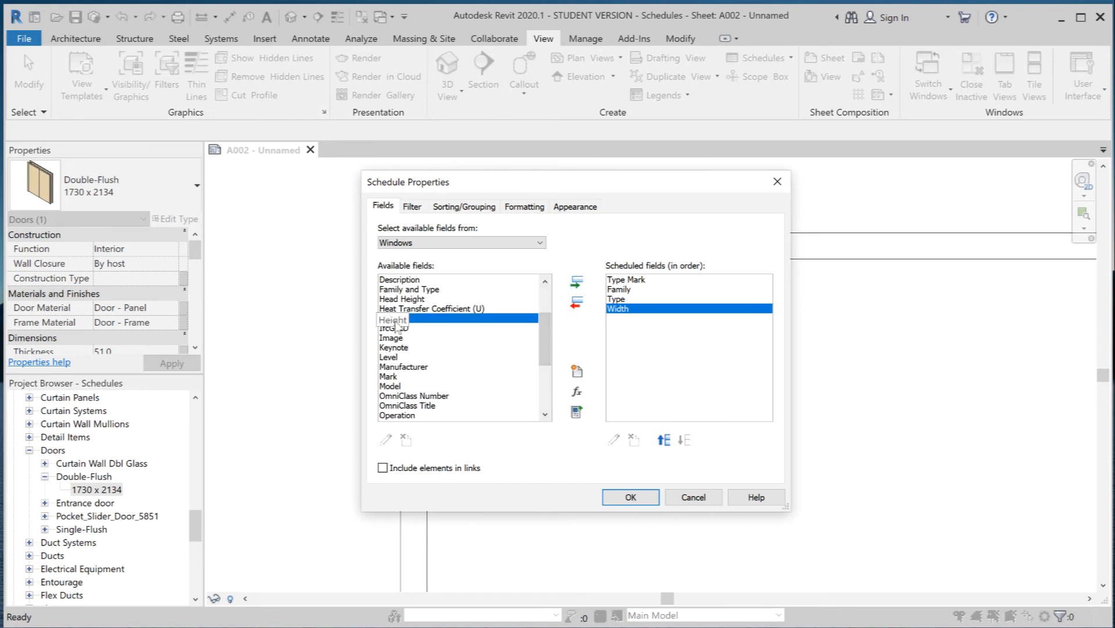
click(576, 283)
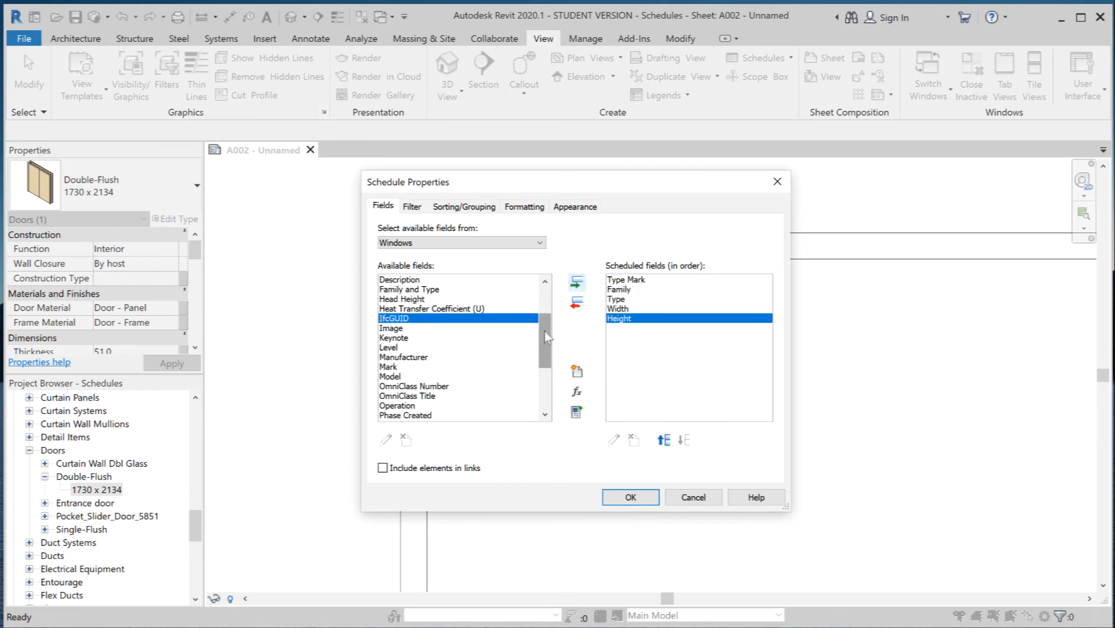
drag(545, 330, 545, 364)
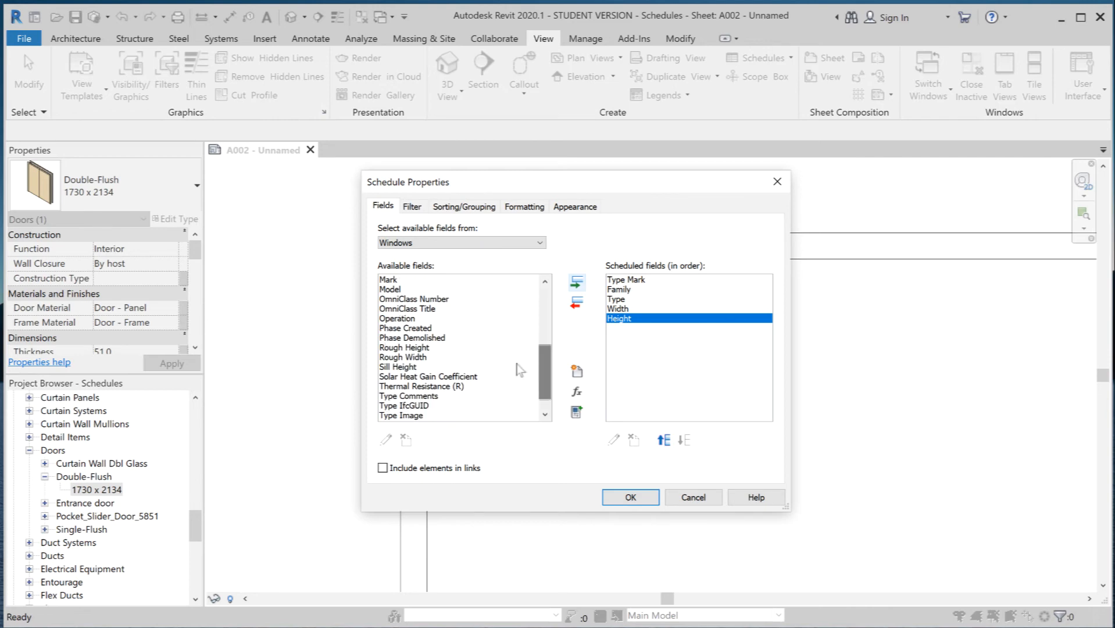
click(409, 367)
click(577, 282)
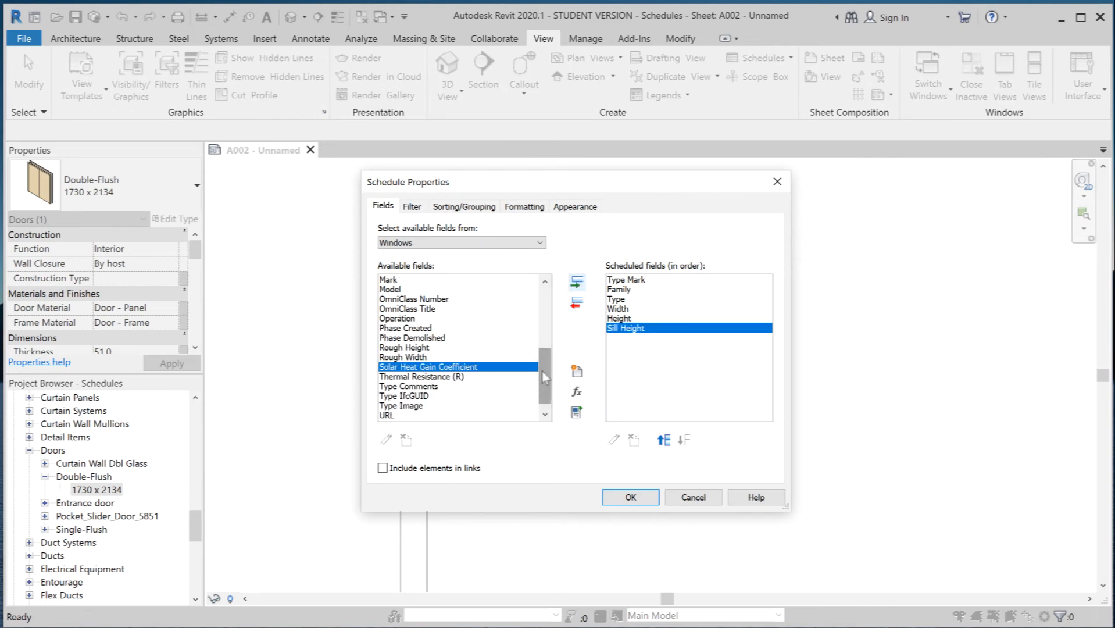
Add the Level and Comments fields as the last window schedule columns and generate the schedule.
drag(543, 371, 543, 332)
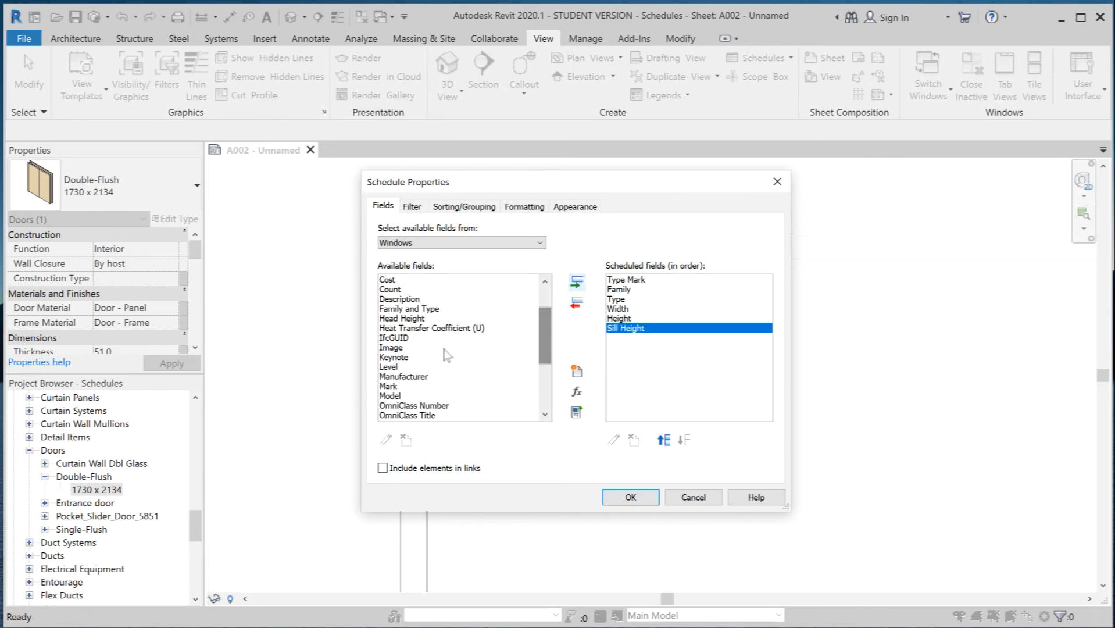
click(410, 367)
click(575, 283)
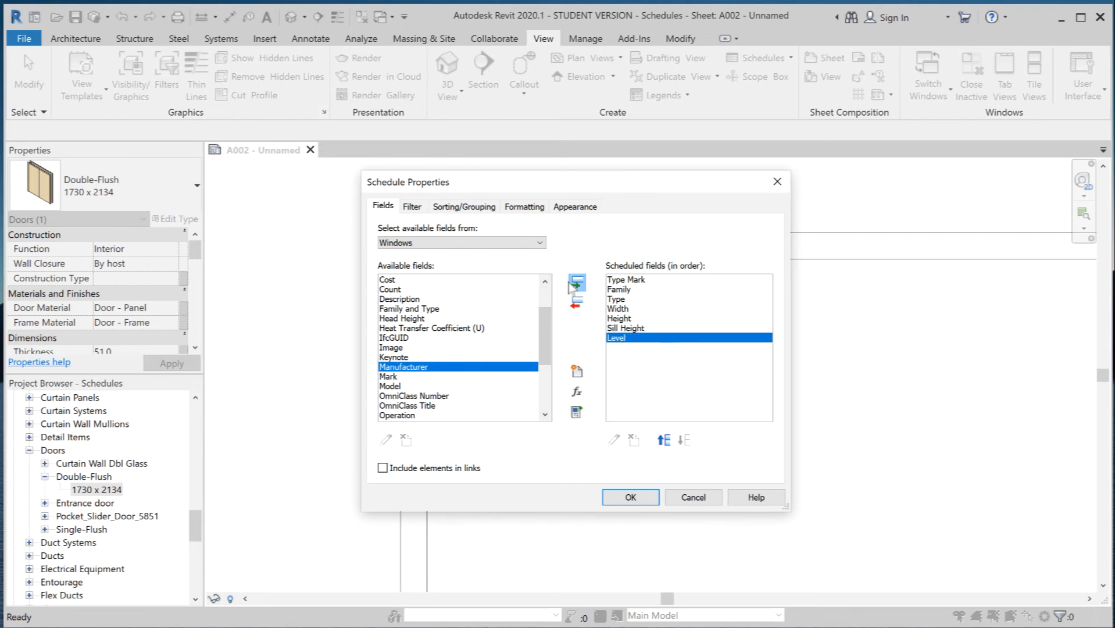
drag(556, 317, 553, 281)
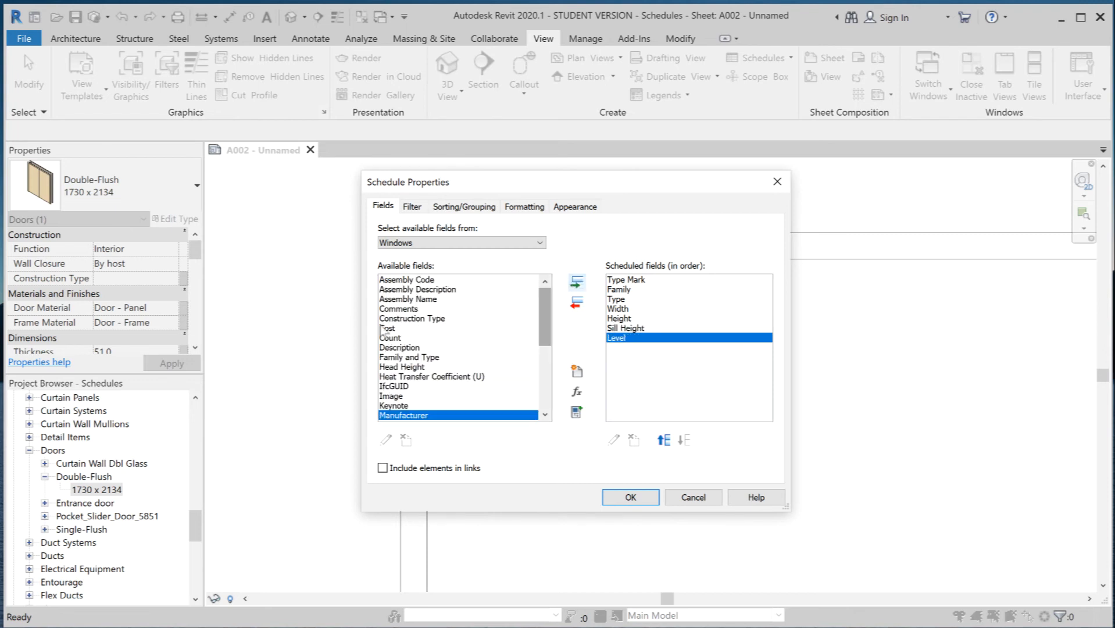
click(399, 309)
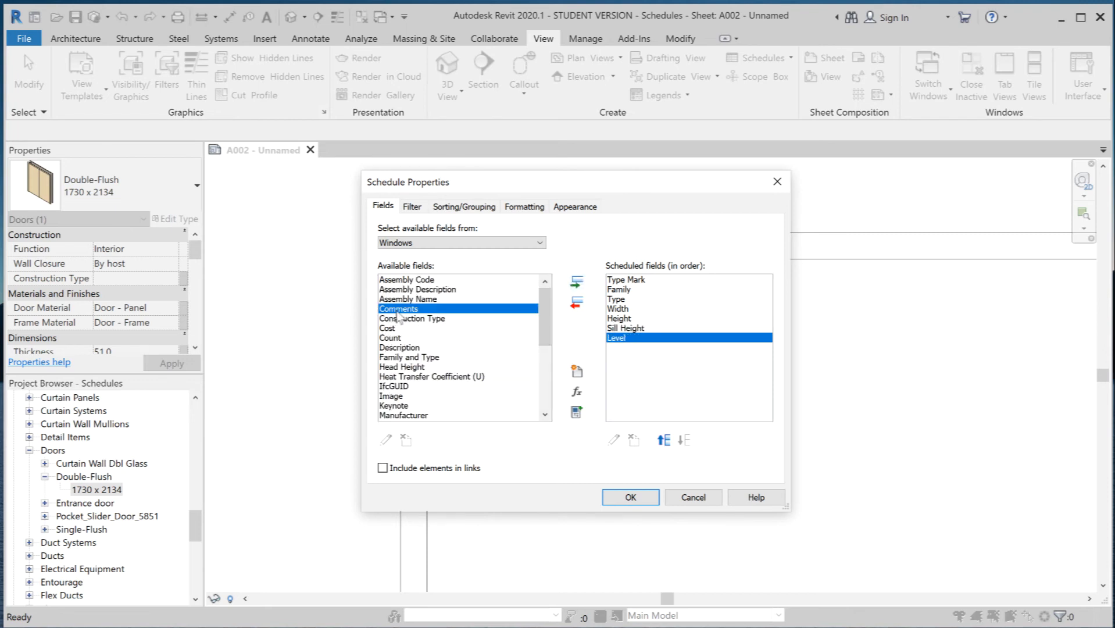
click(576, 283)
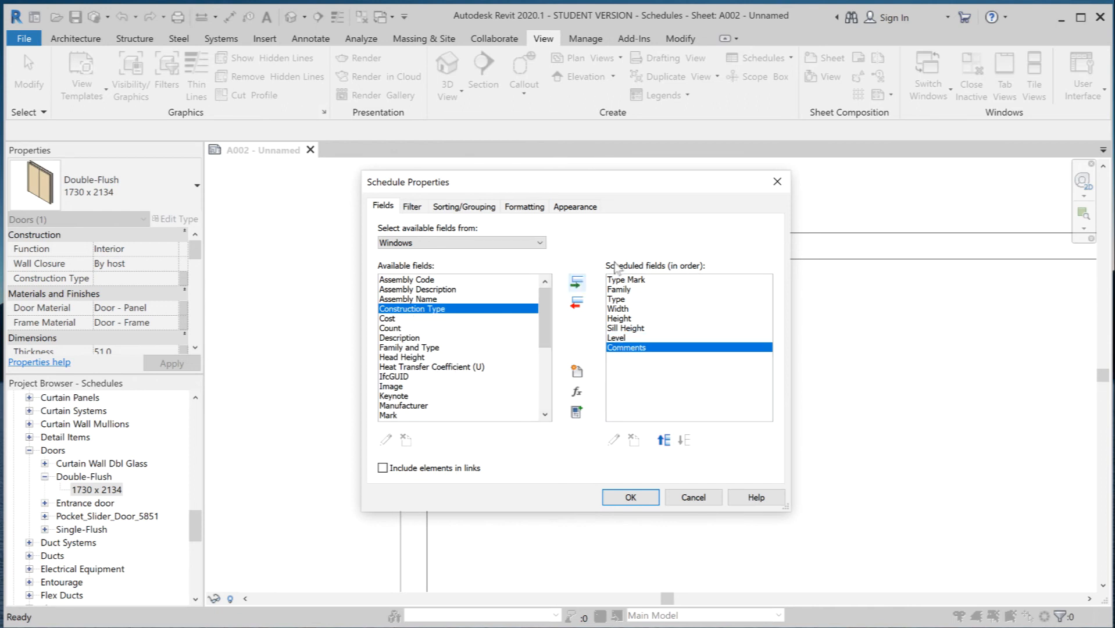
click(630, 498)
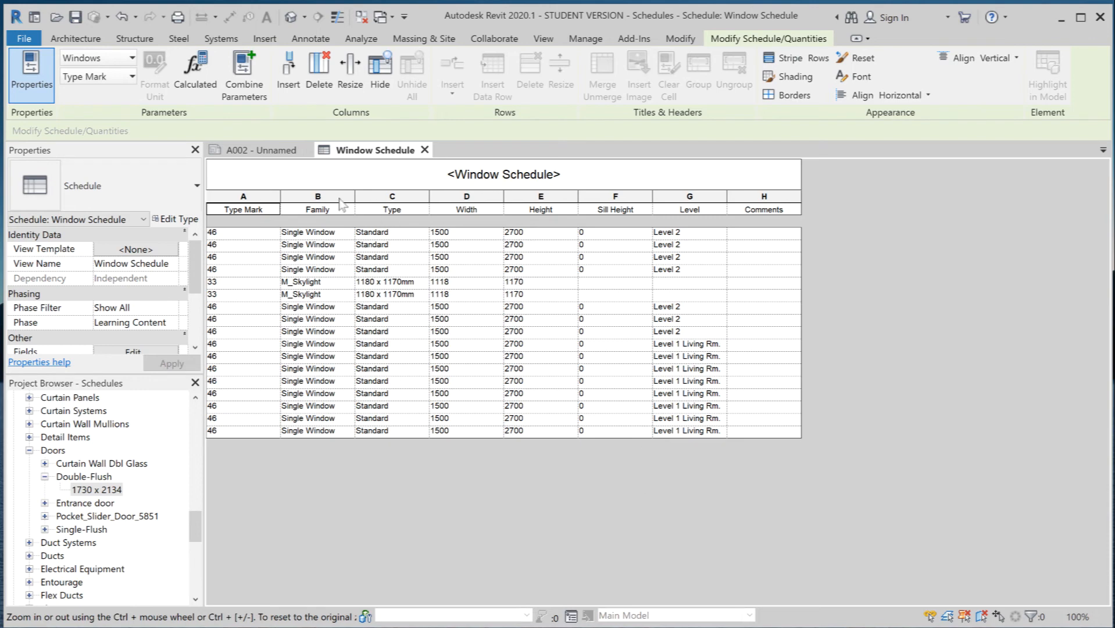
Place the Window Schedule on sheet A002 to the right of the door schedule, with their top edges aligned.
click(259, 153)
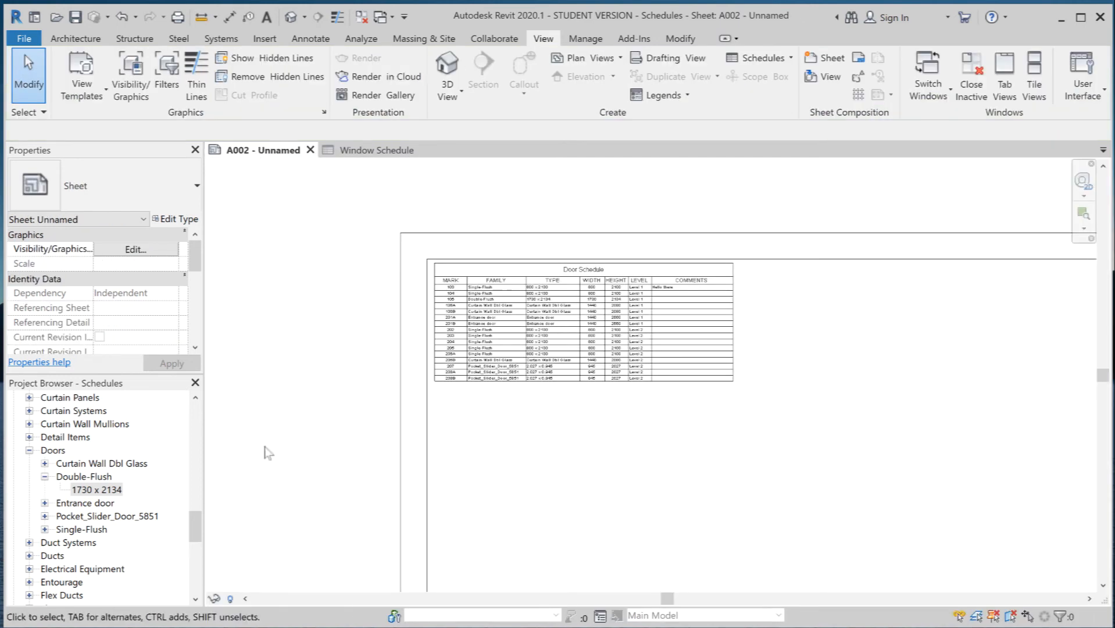
drag(192, 528, 194, 477)
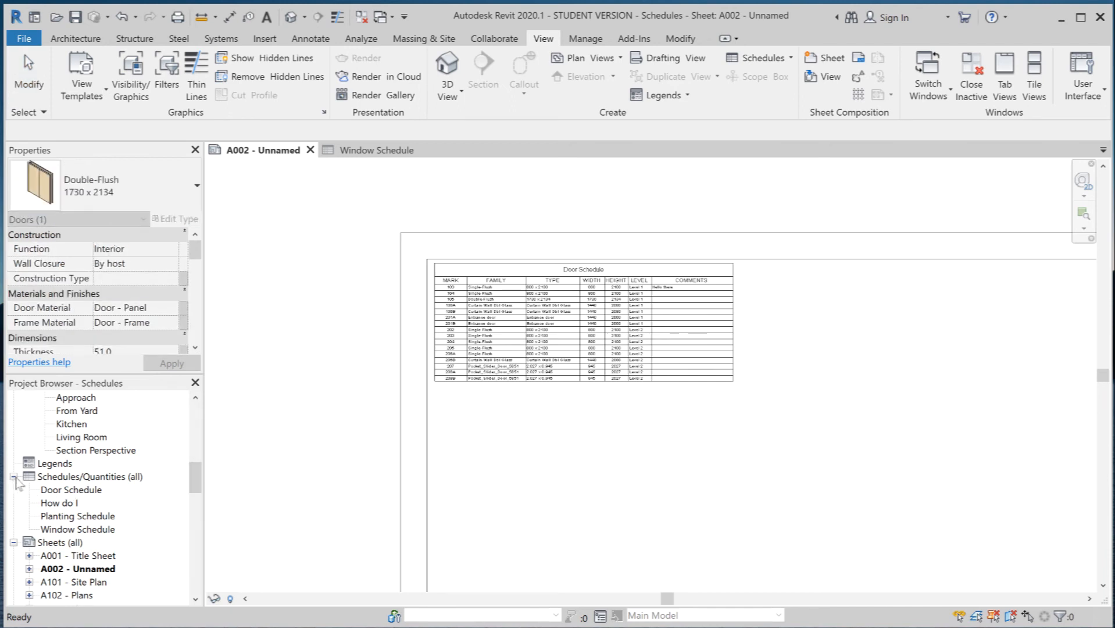
click(60, 530)
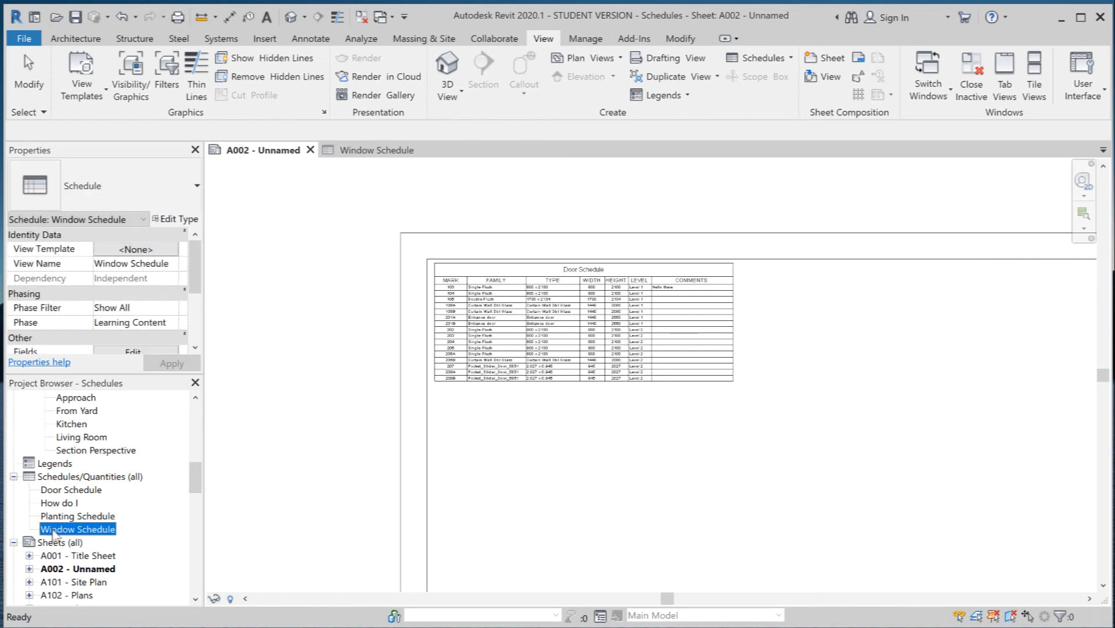
drag(842, 470, 883, 336)
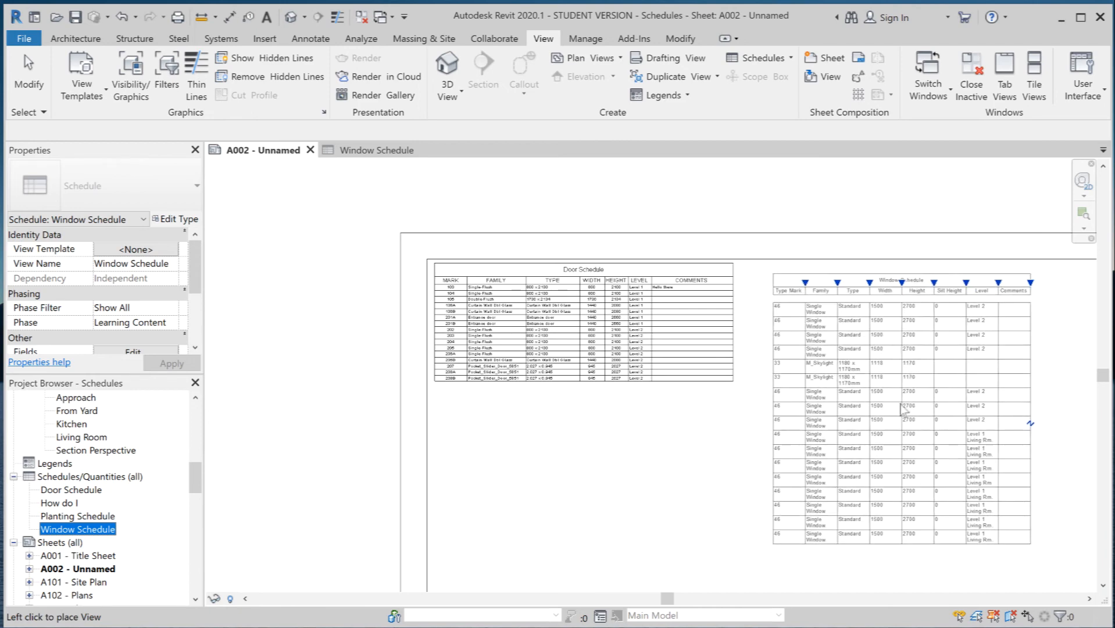
click(901, 407)
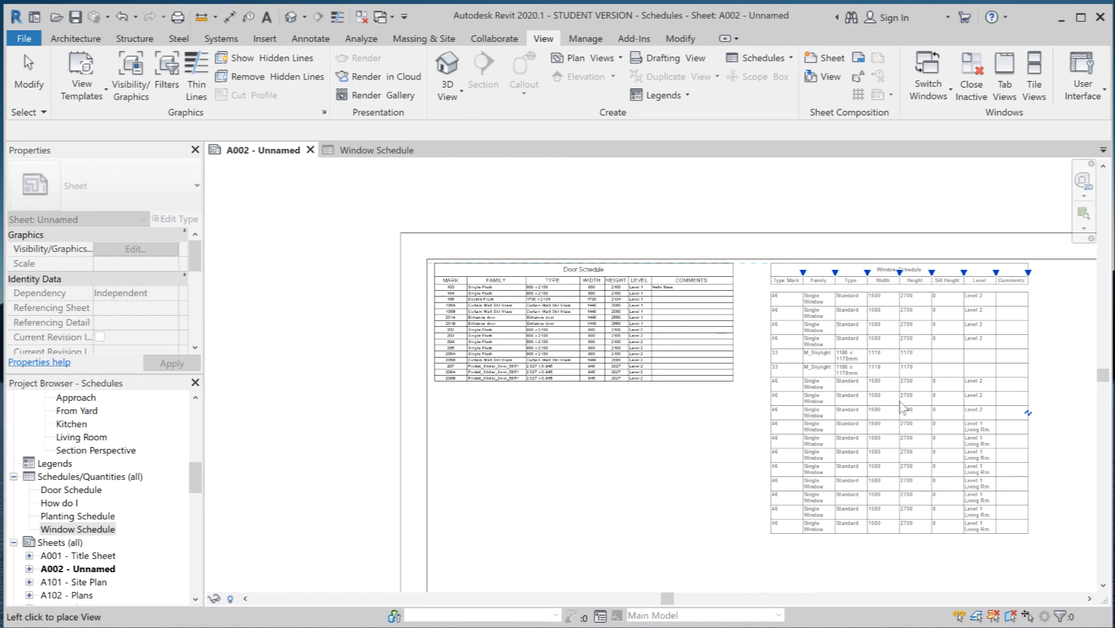
click(667, 486)
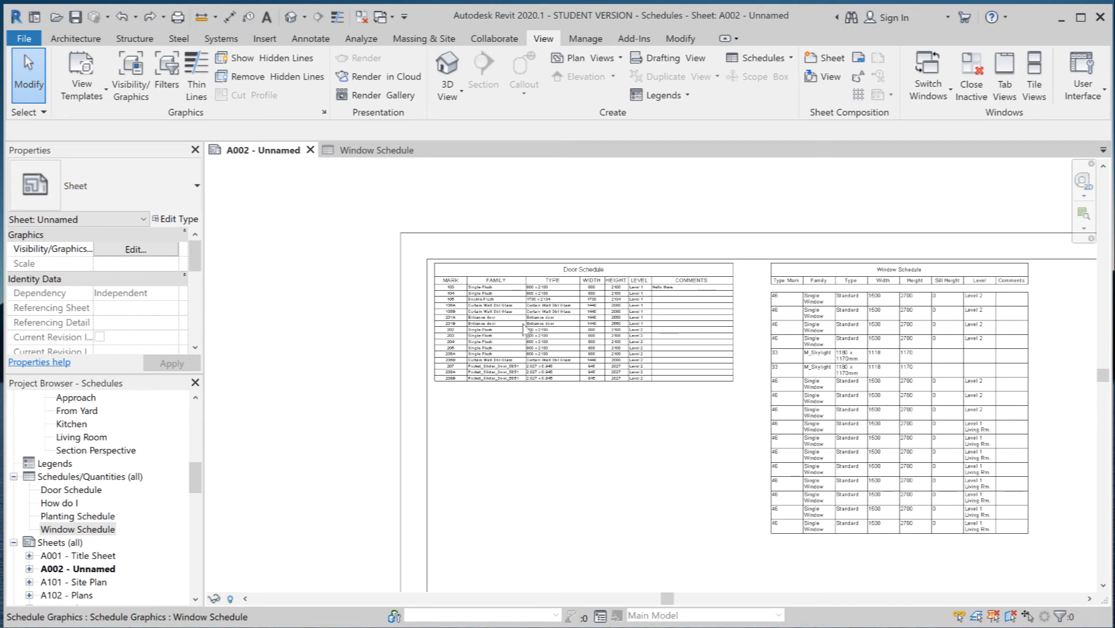
Open the door schedule from the sheet and create a view template from it named Doors and Windows Schedule, keeping all properties included.
click(523, 324)
double_click(523, 324)
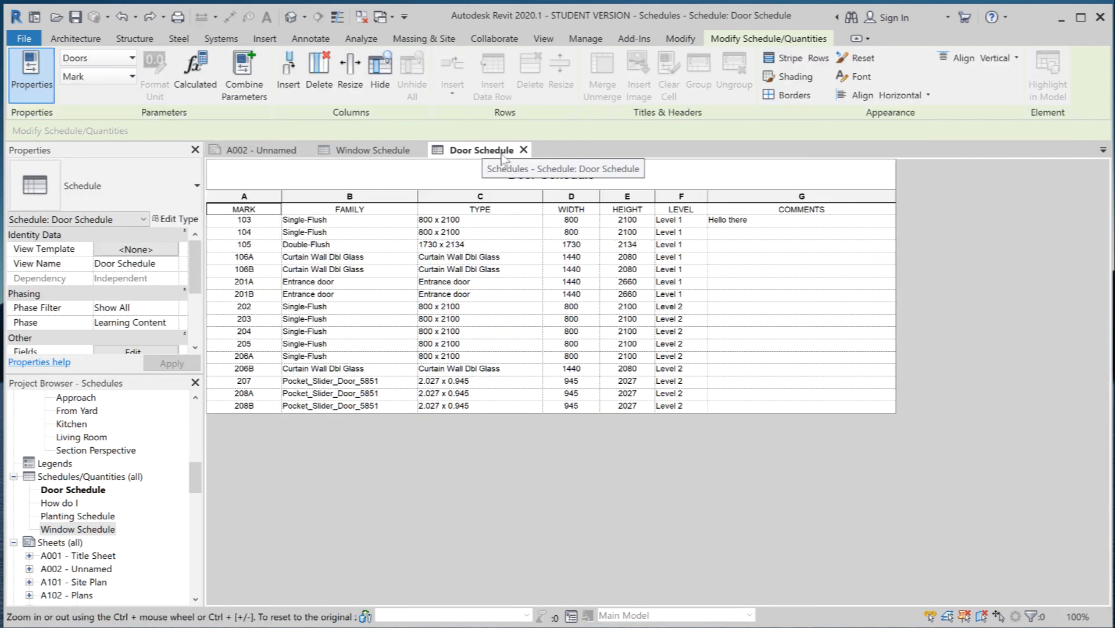
click(543, 40)
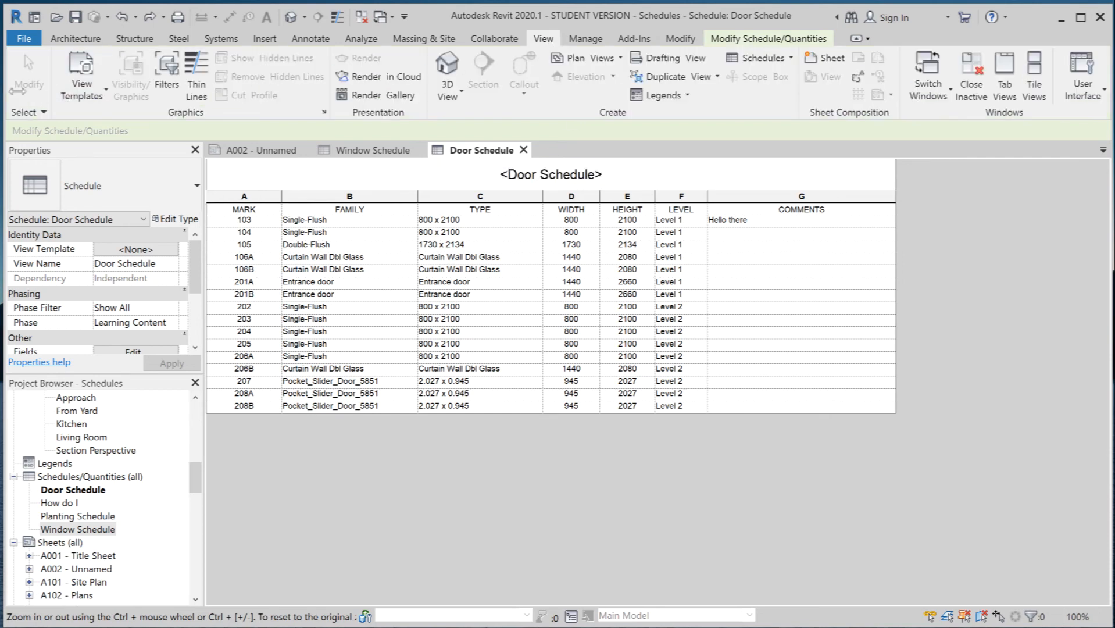
click(75, 94)
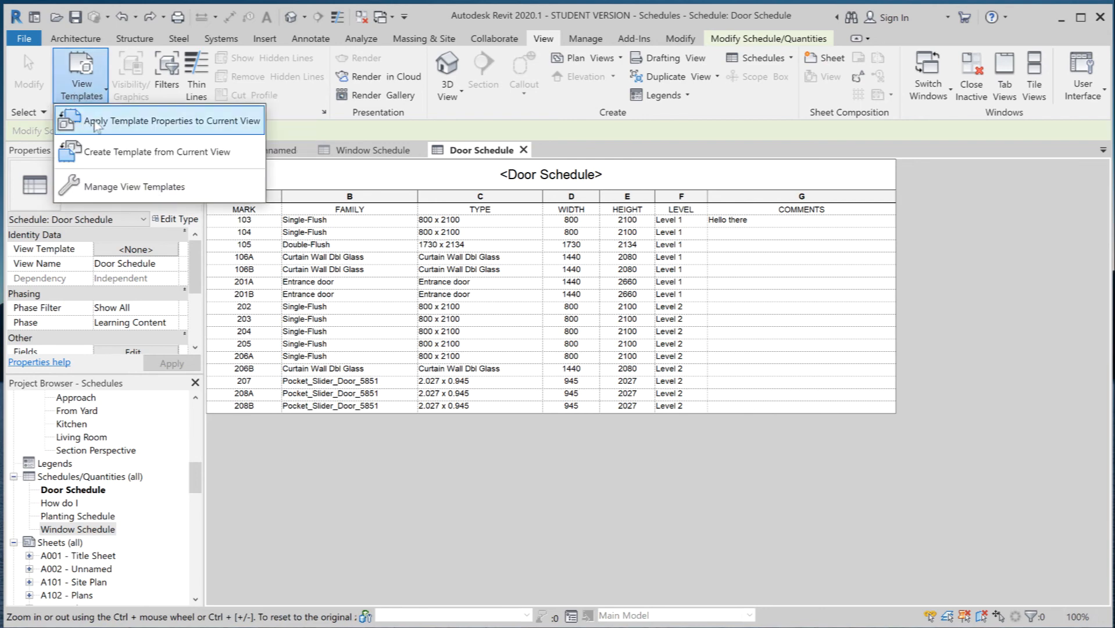
click(112, 153)
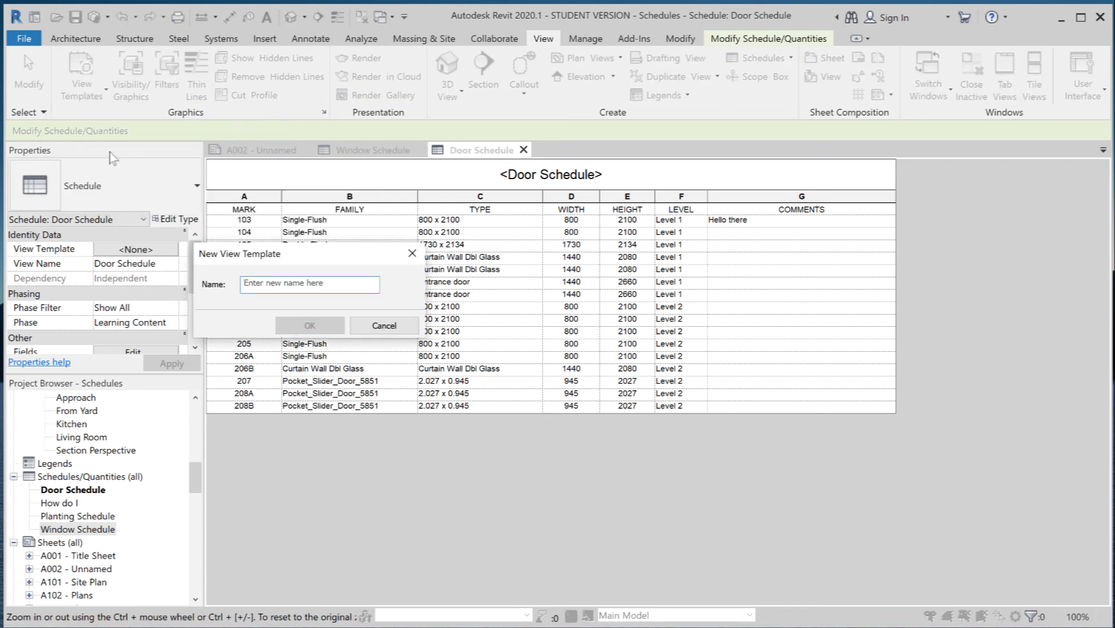
click(285, 285)
text(Door)
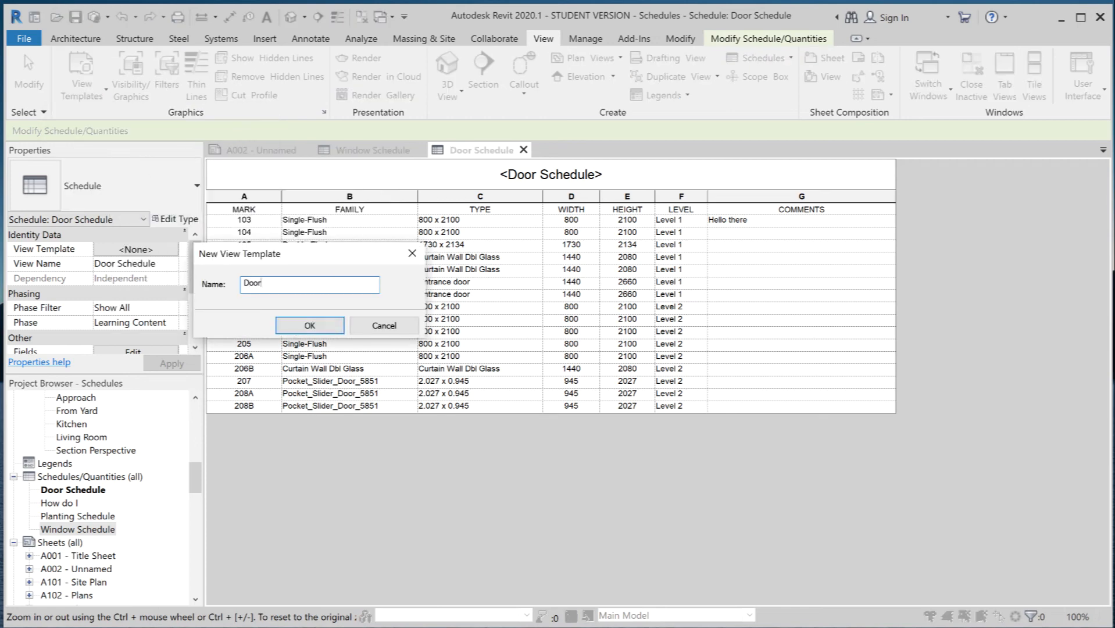
text( and Window A)
key(BackSpace)
text(Schedule)
click(261, 283)
text(s)
click(314, 326)
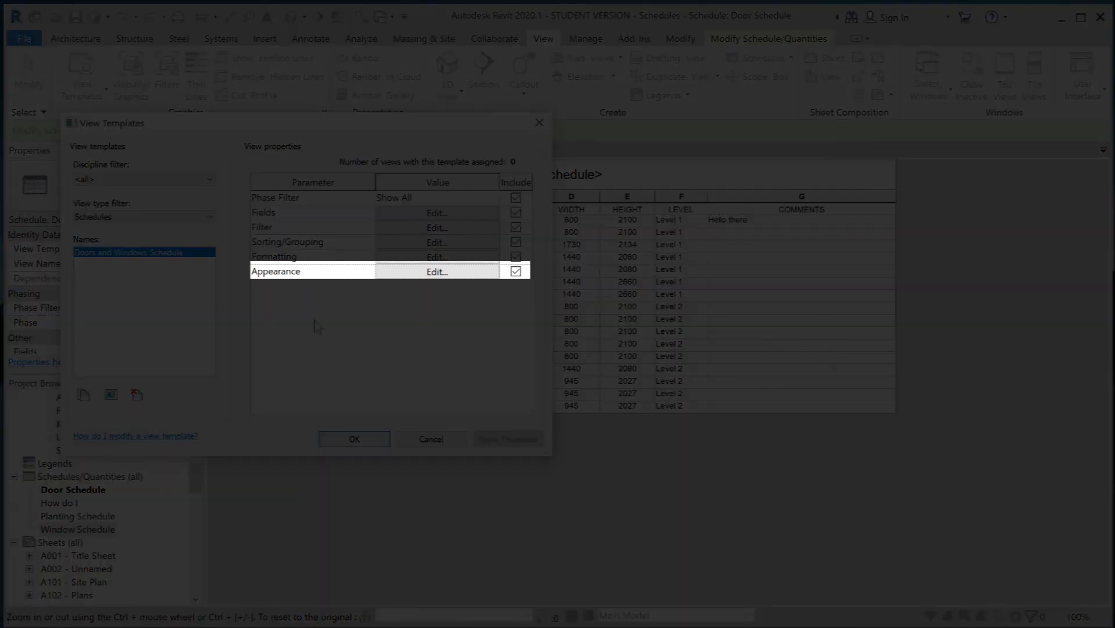
click(356, 440)
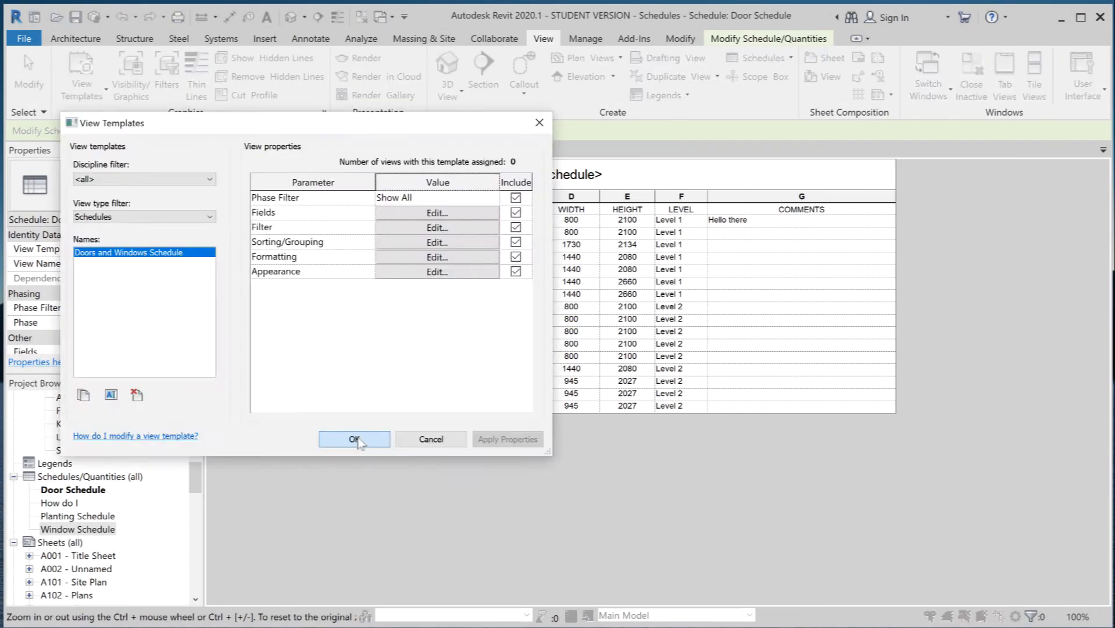
click(358, 438)
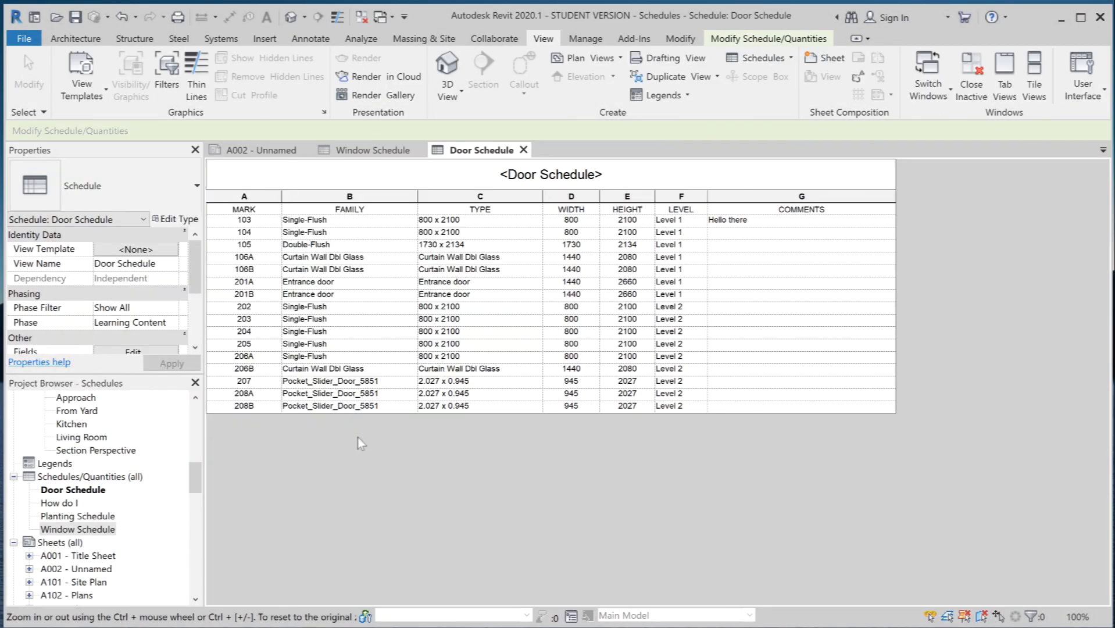
Assign the Doors and Windows Schedule view template to the Window Schedule.
click(387, 154)
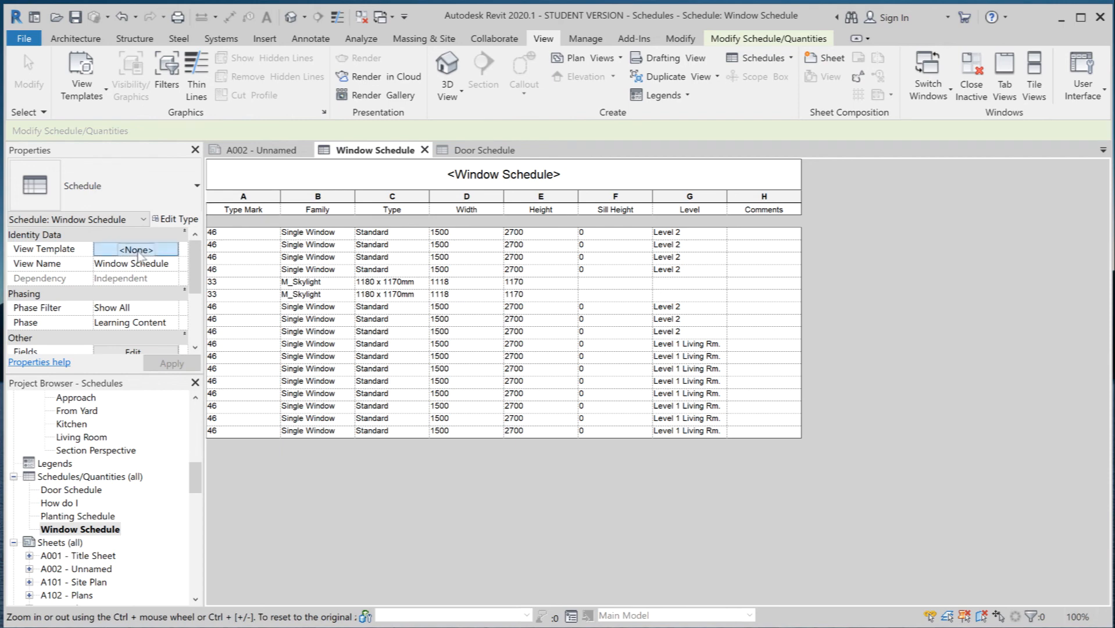
click(138, 250)
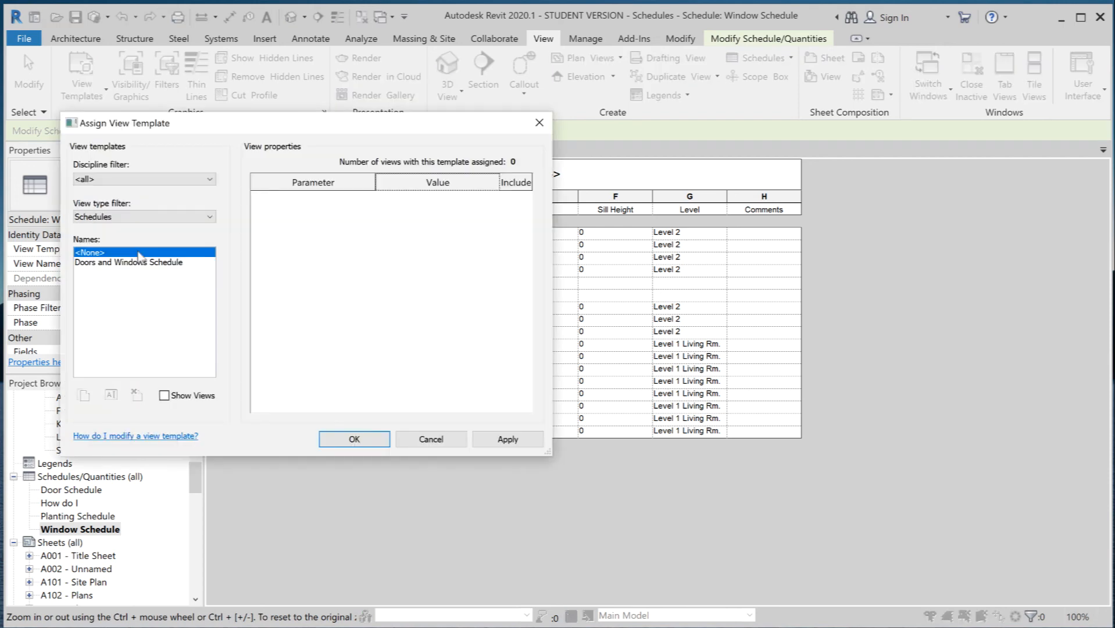
click(97, 264)
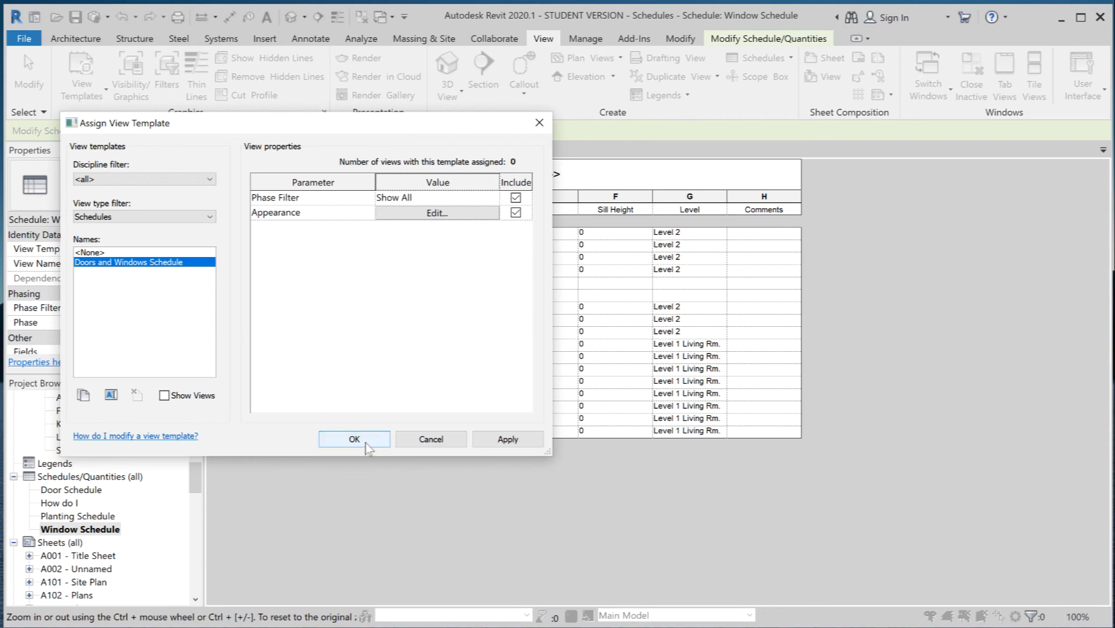
click(354, 440)
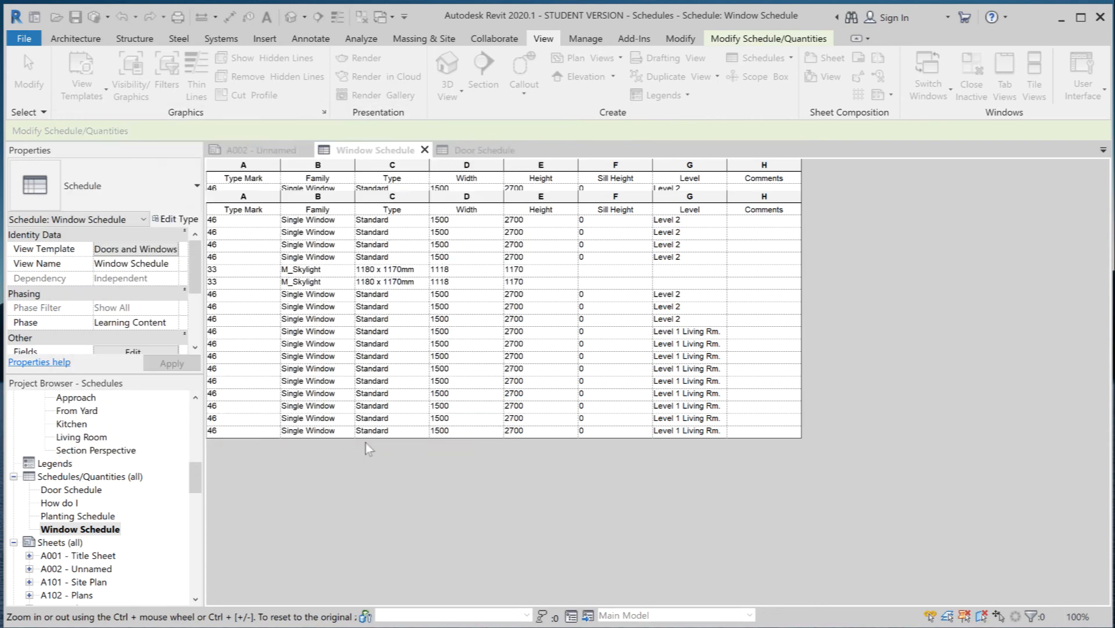
On sheet A002, widen the Window Schedule's Family and Type columns so the skylight type fits on one line, and widen the Comments column.
click(261, 150)
click(768, 399)
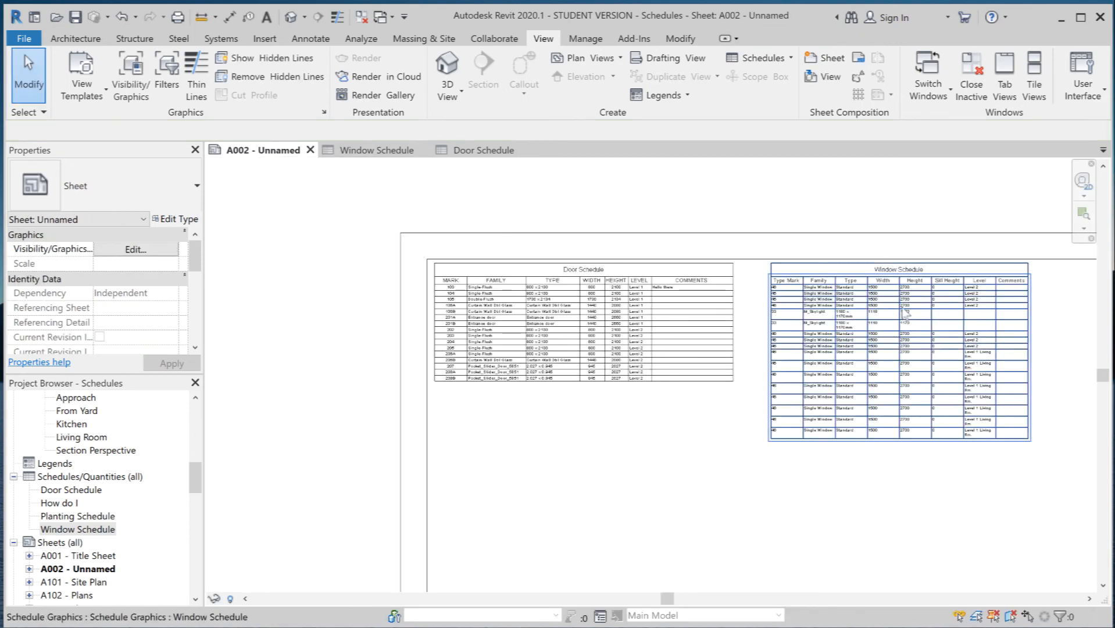
scroll(895, 305, up, 3)
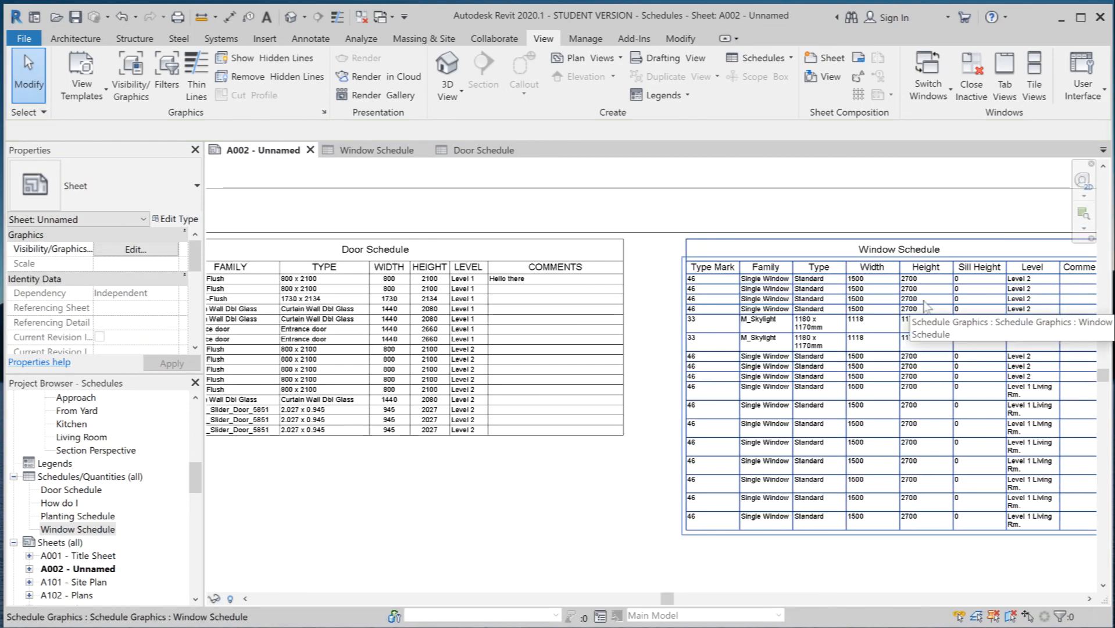
scroll(762, 268, up, 3)
scroll(759, 273, up, 2)
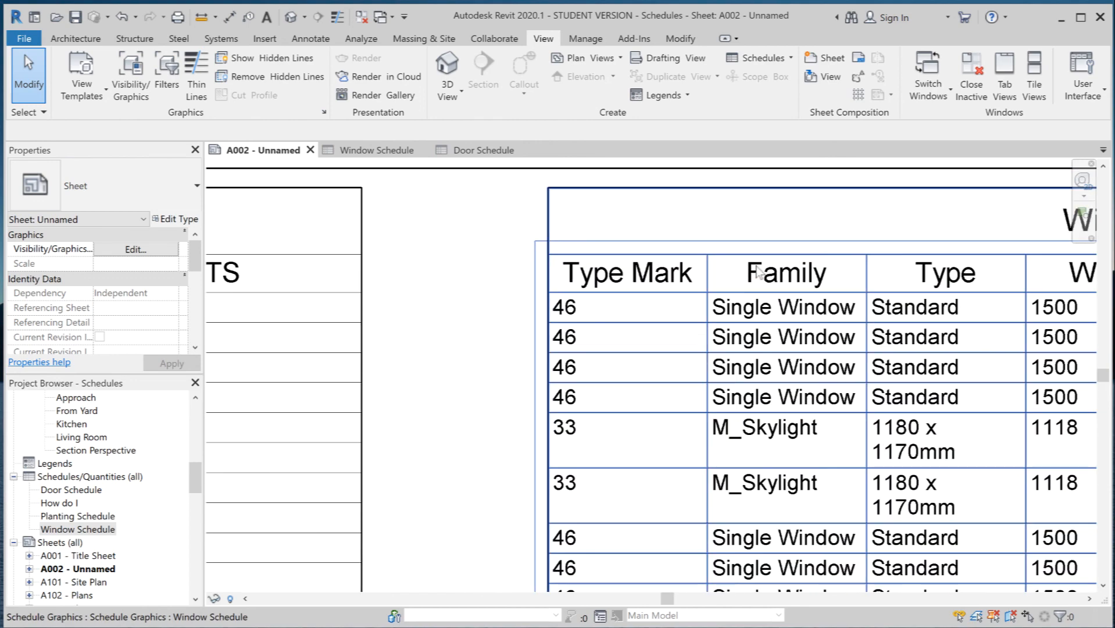
click(452, 280)
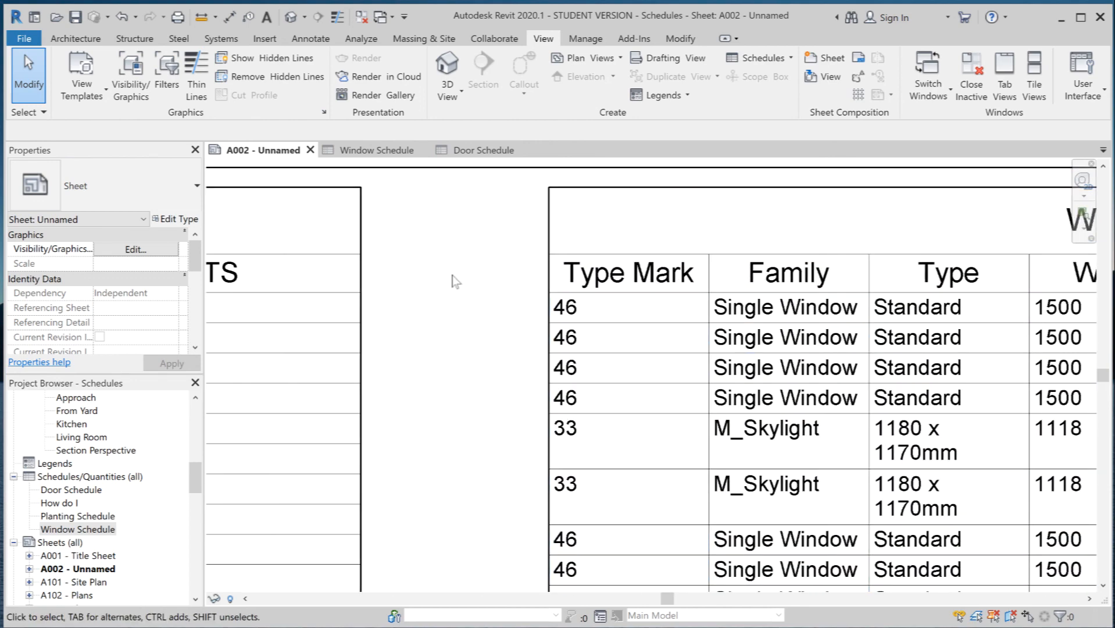
scroll(452, 276, down, 5)
click(598, 270)
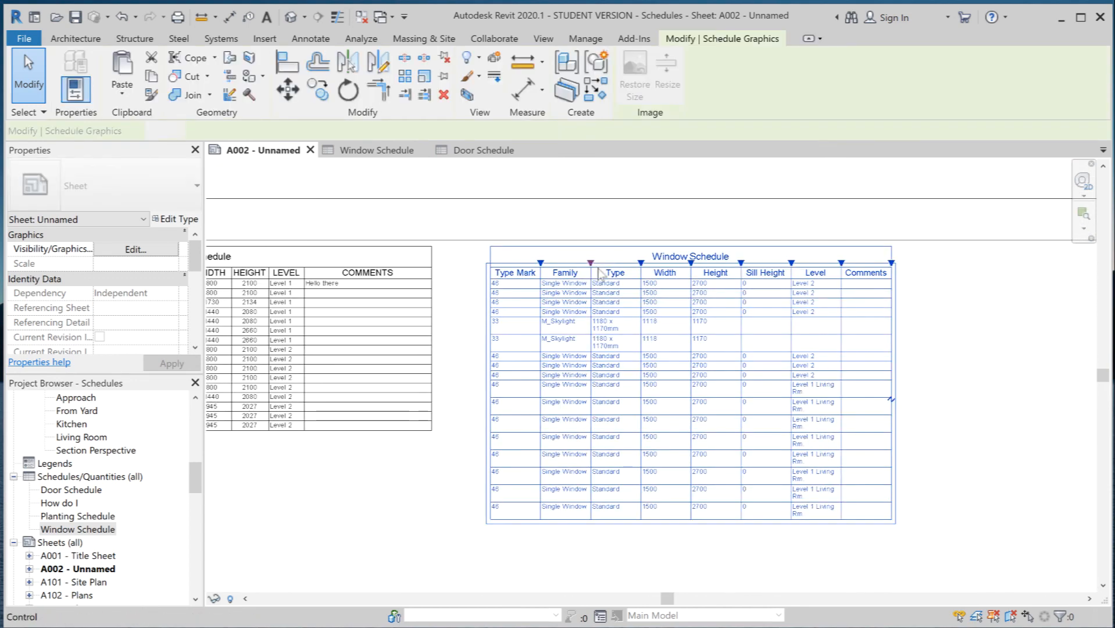
drag(598, 269, 708, 264)
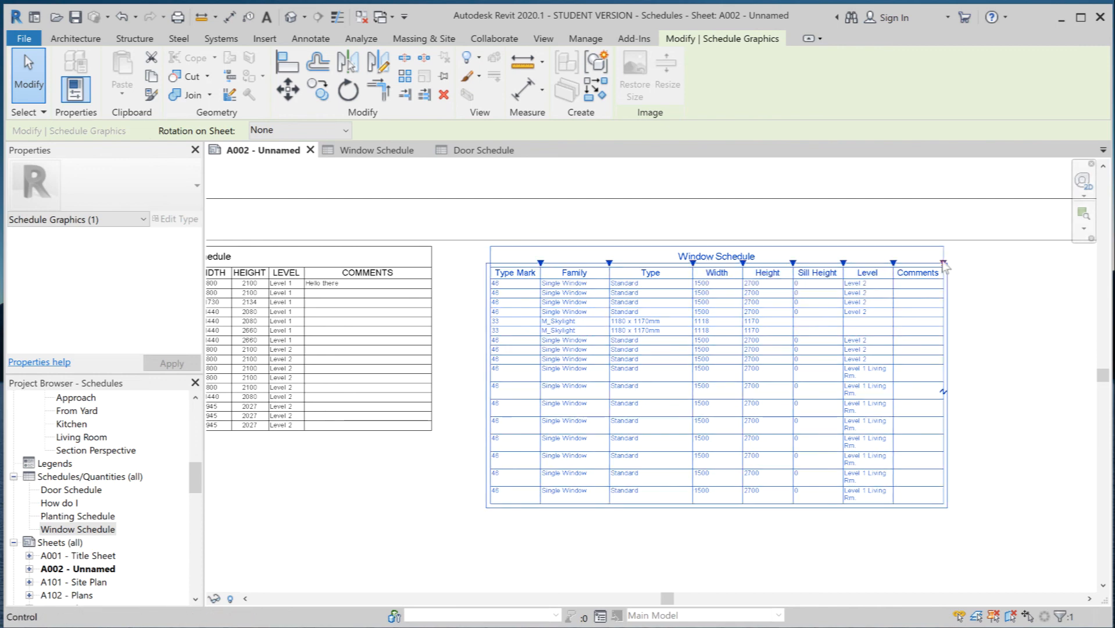
drag(943, 263, 1029, 263)
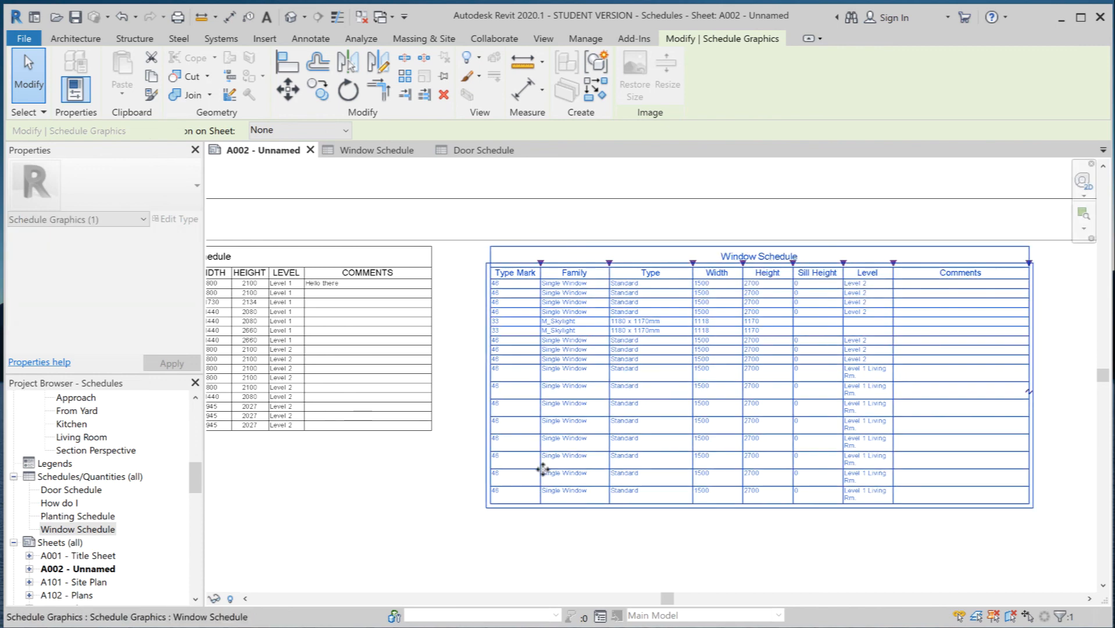
click(424, 496)
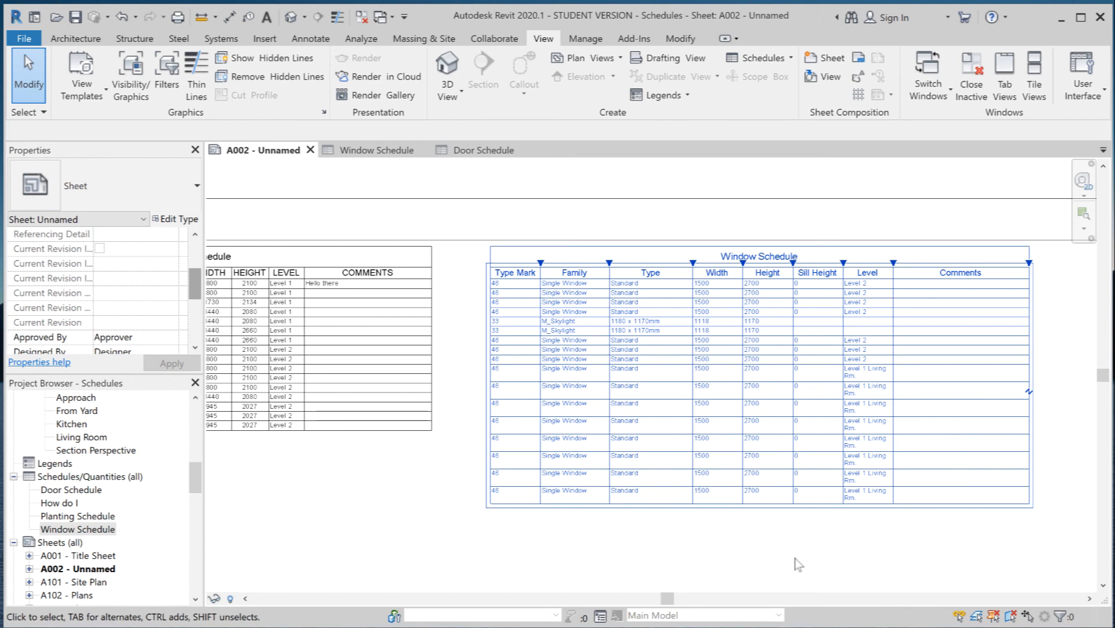
Open the Window Schedule from the sheet and set the Type Mark field's alignment to Center.
double_click(710, 374)
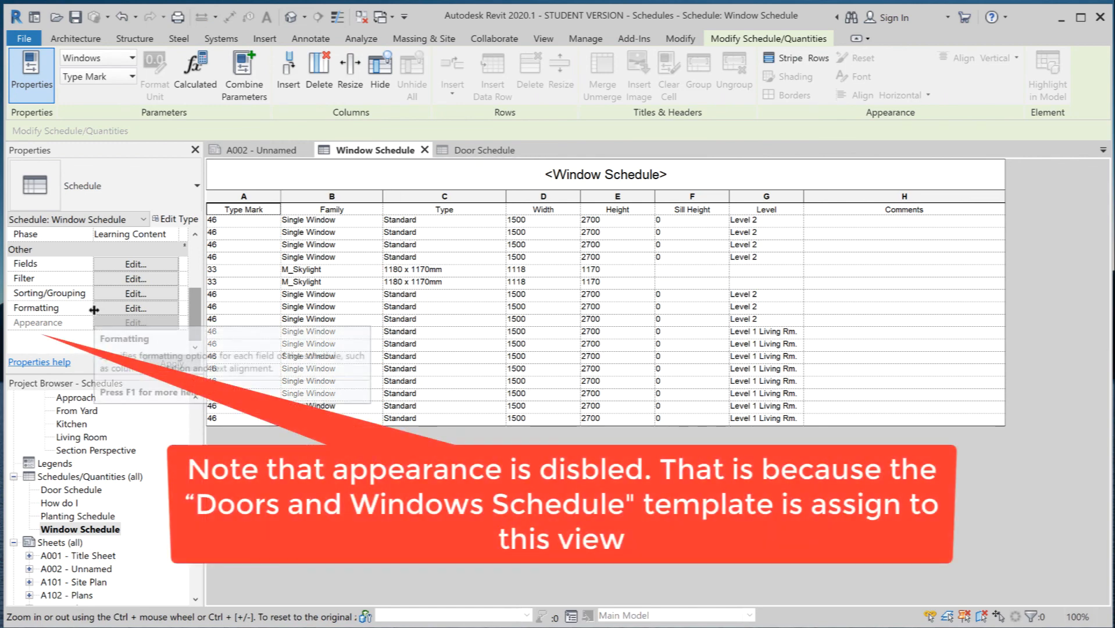
click(135, 308)
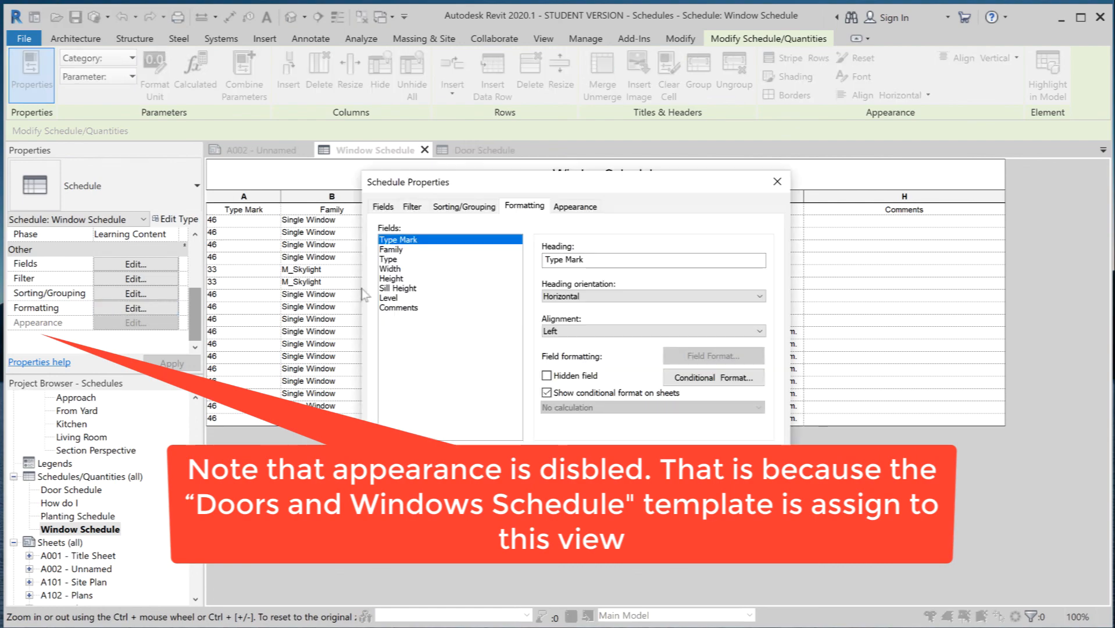
click(615, 333)
click(599, 353)
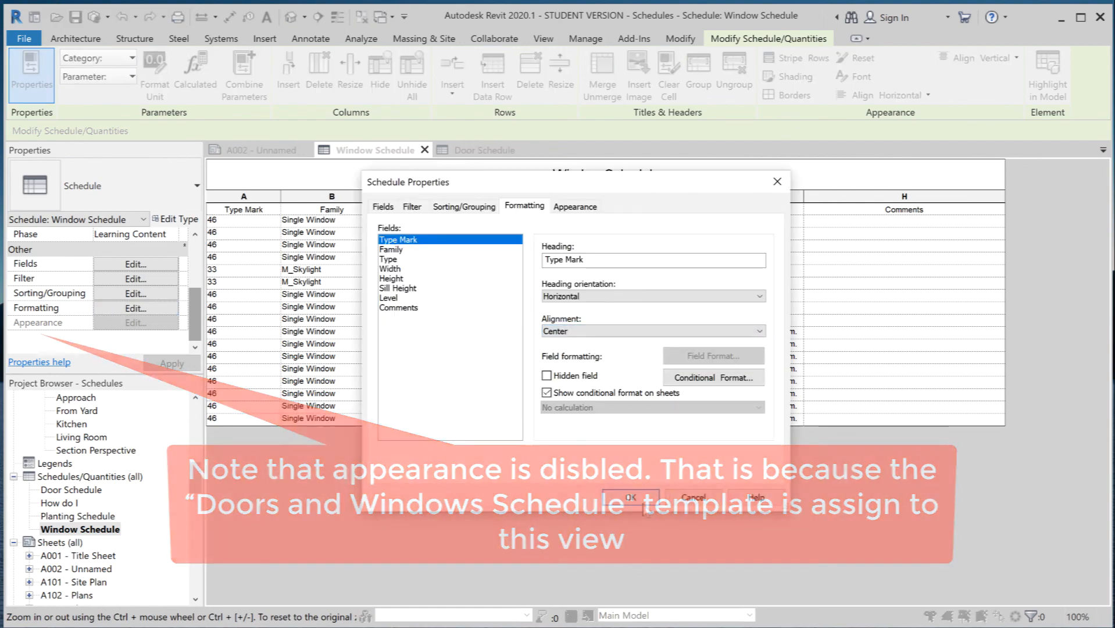
key(Return)
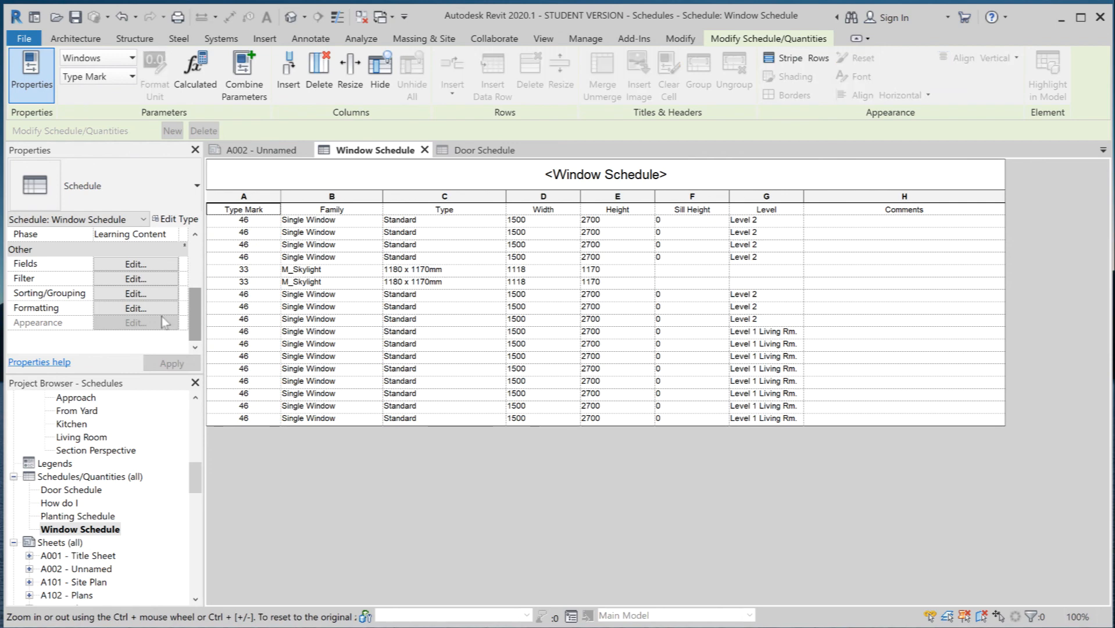
Set the alignment of the Width, Height and Sill Height fields to Center in the Window Schedule's formatting.
click(123, 308)
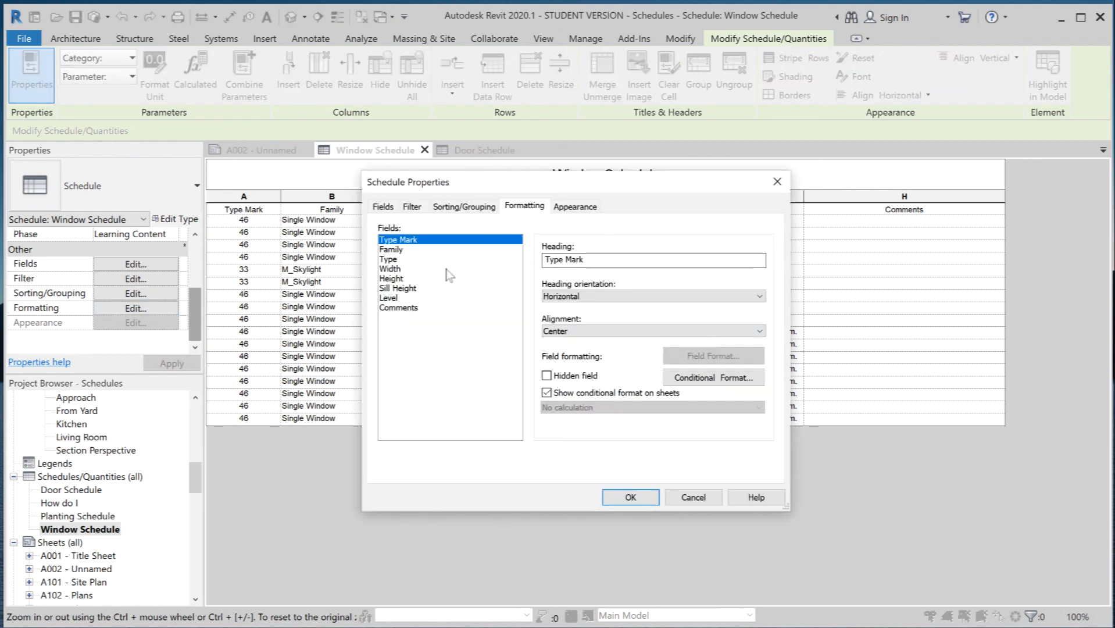
click(397, 270)
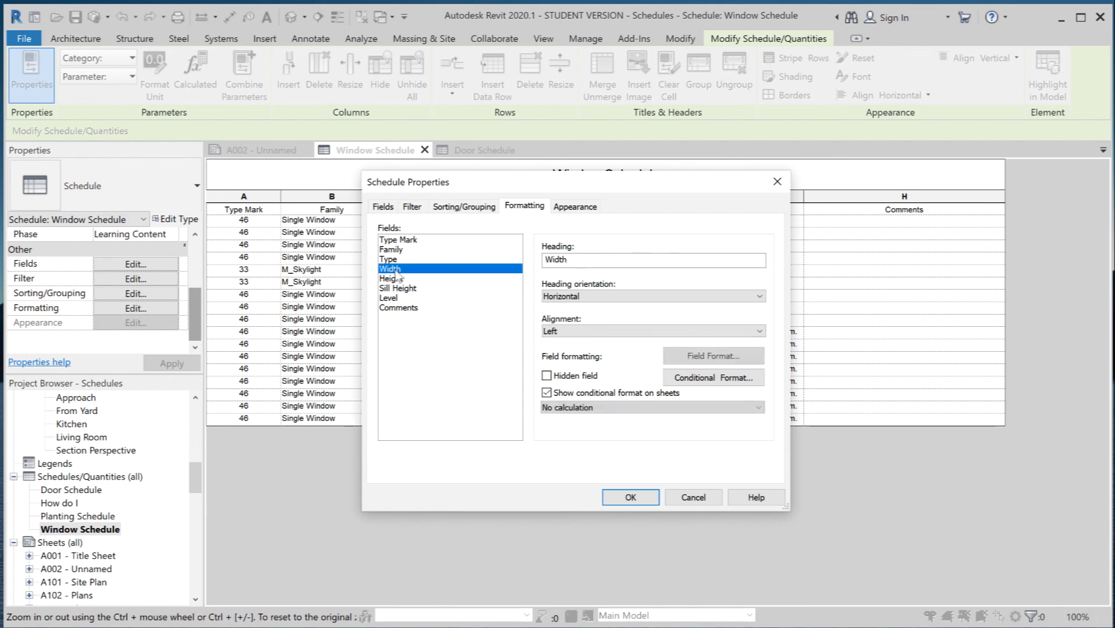
click(597, 331)
click(582, 351)
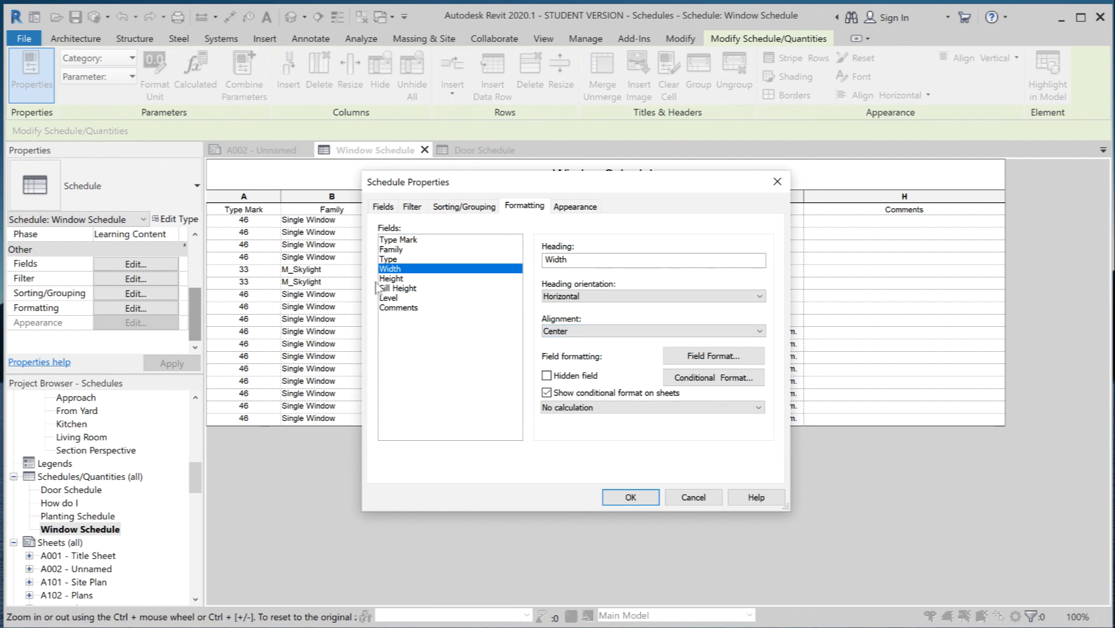
click(388, 280)
click(576, 331)
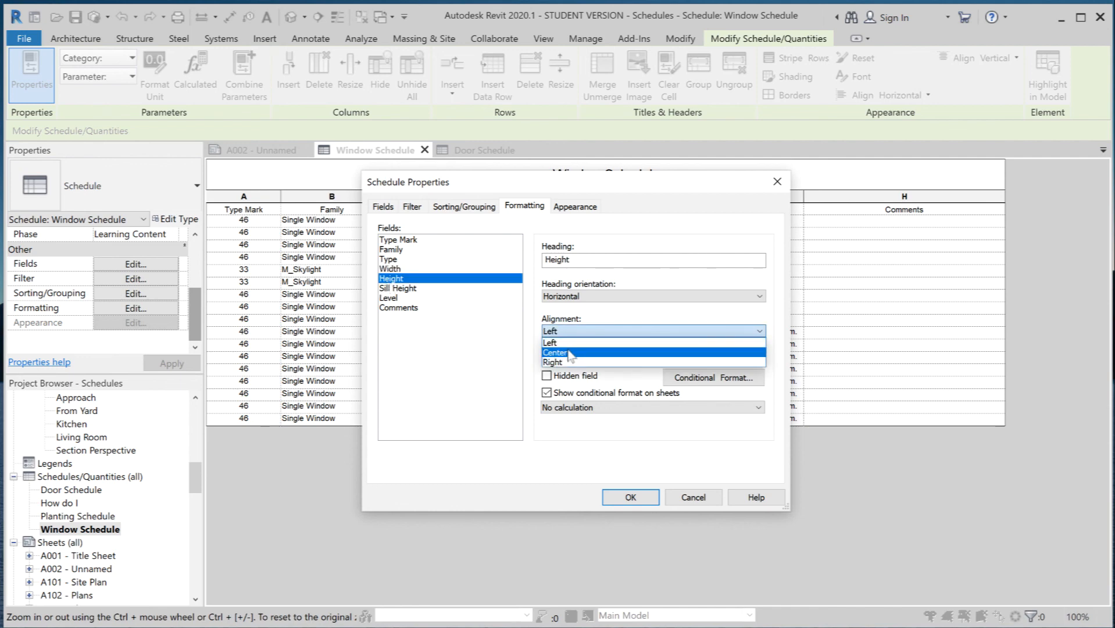
click(570, 353)
click(403, 287)
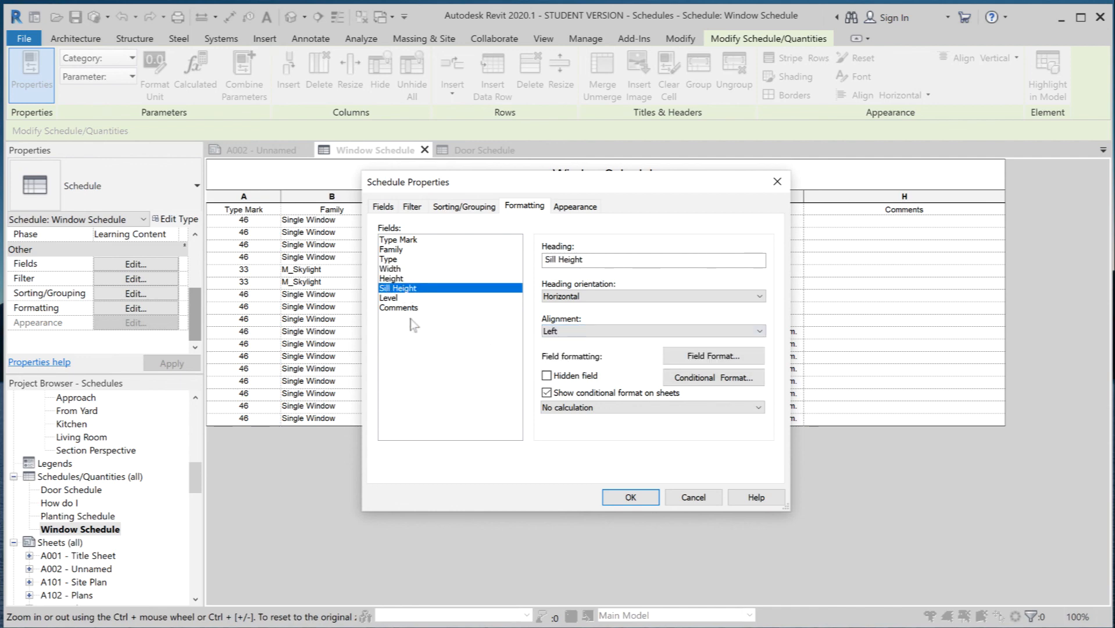
click(582, 332)
click(583, 348)
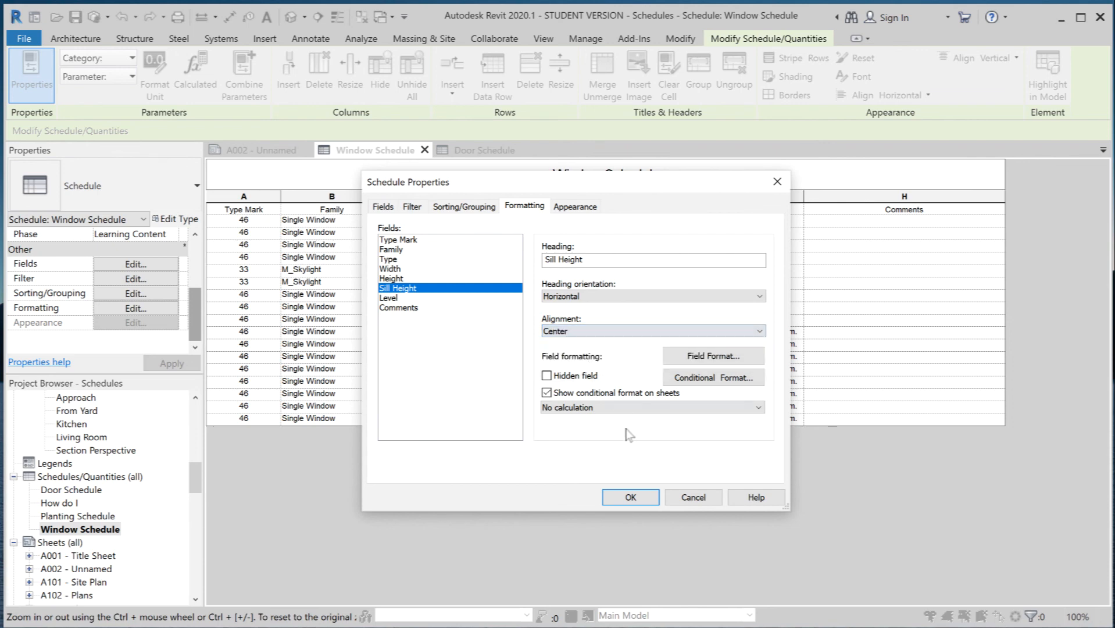
click(631, 498)
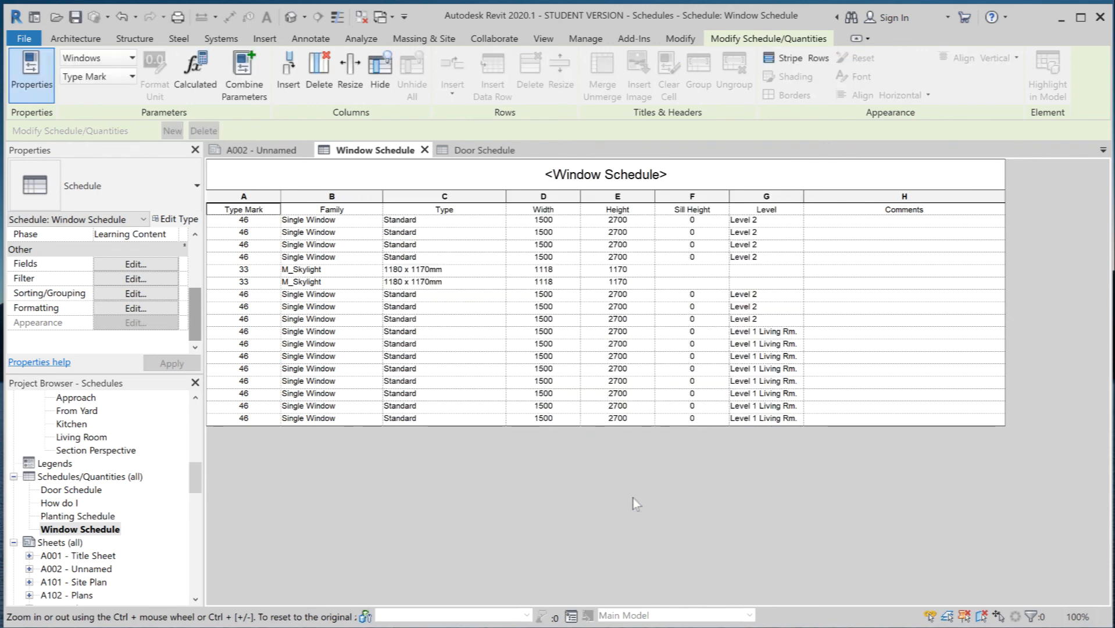